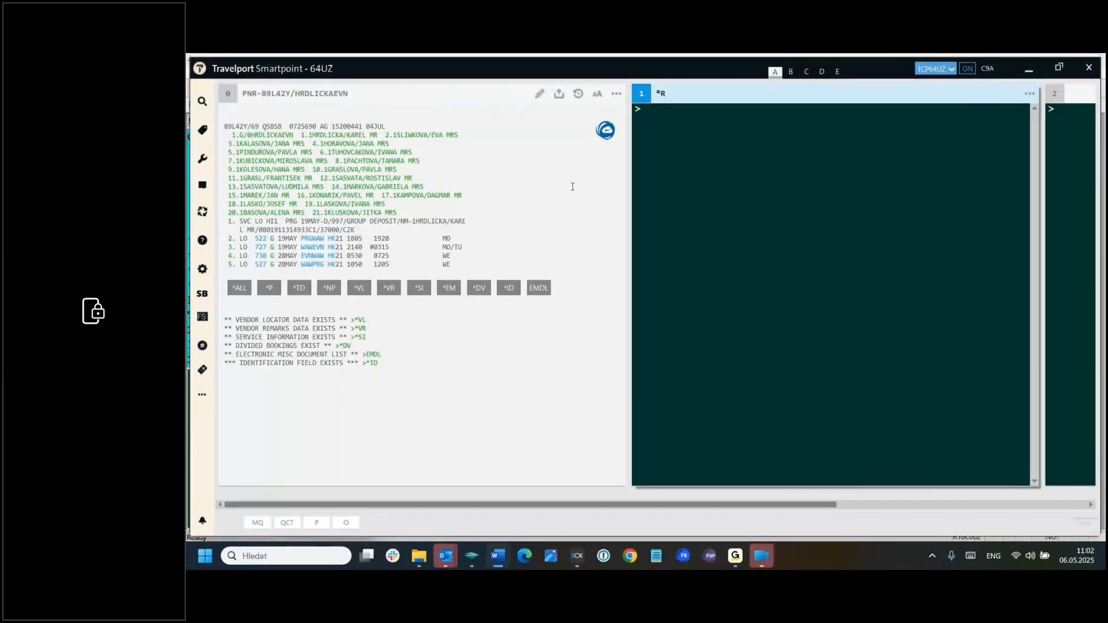
Step: Launch CEE Fare Builder from the Smartpoint terminal with the #FB command and retrieve the open group PNR
left_click(646, 109)
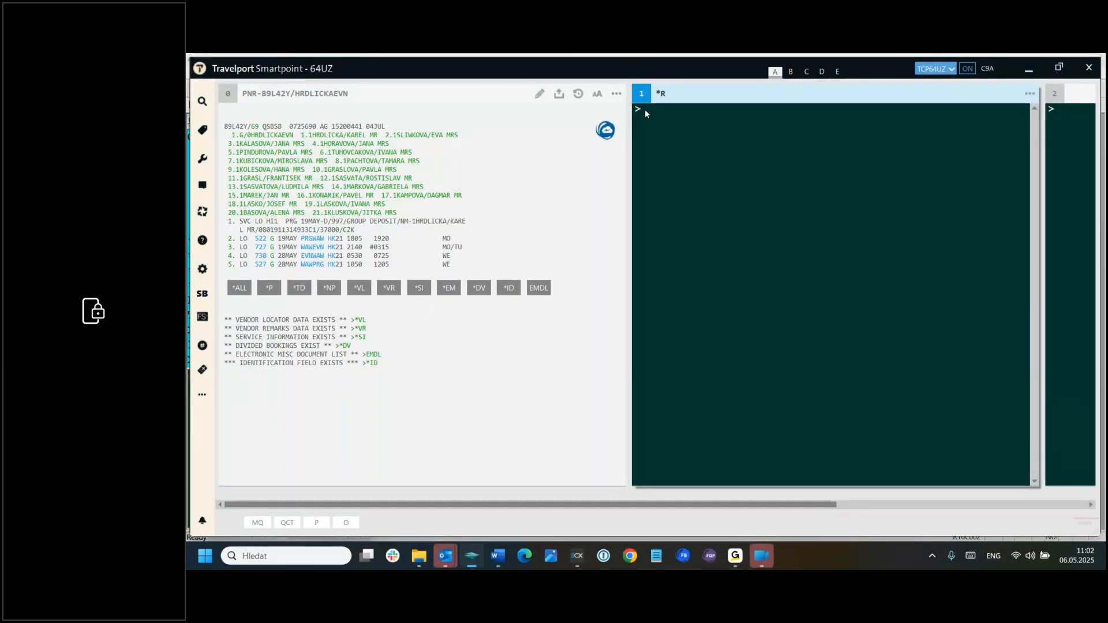
type("#FB")
key("Return")
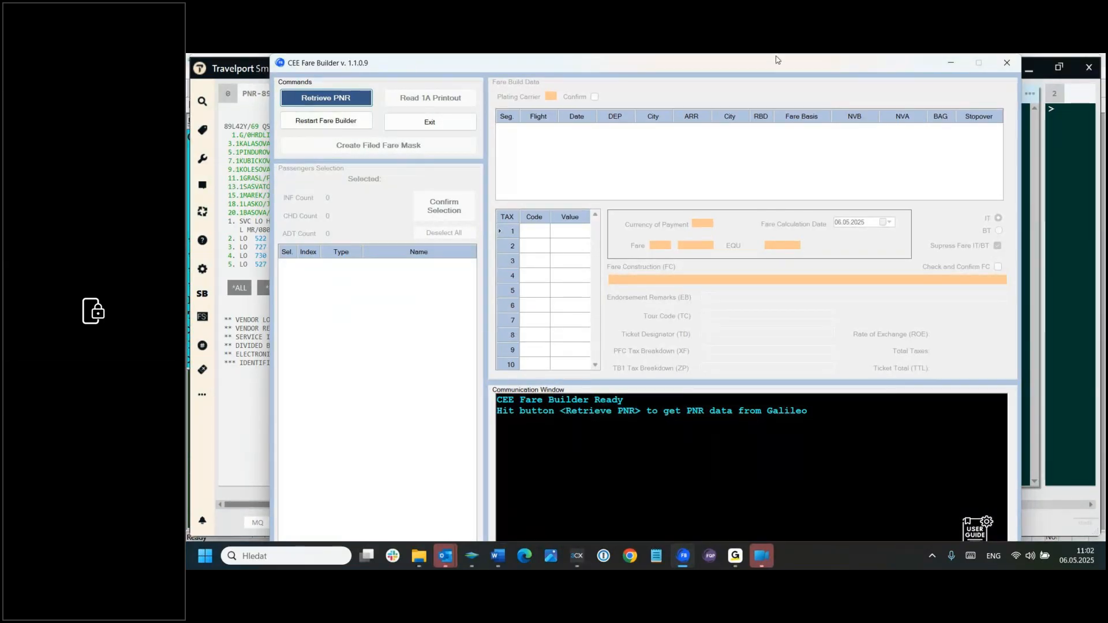
left_click(332, 99)
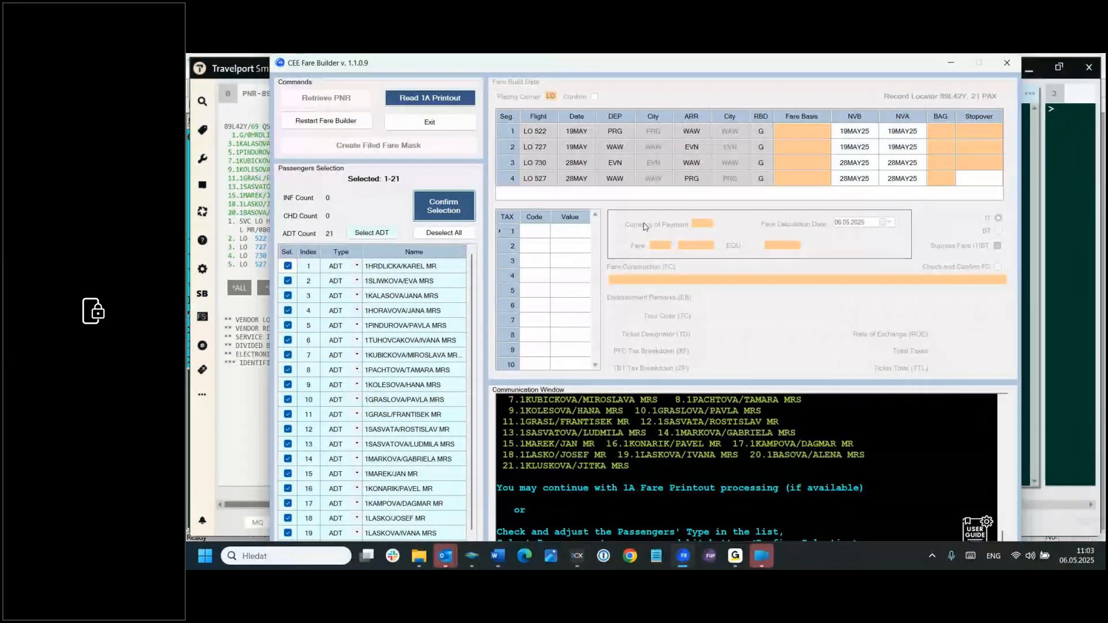
Step: Exclude passenger 1 from the selection and confirm passengers 2-21 for the fare build
left_click(463, 207)
left_click(287, 267)
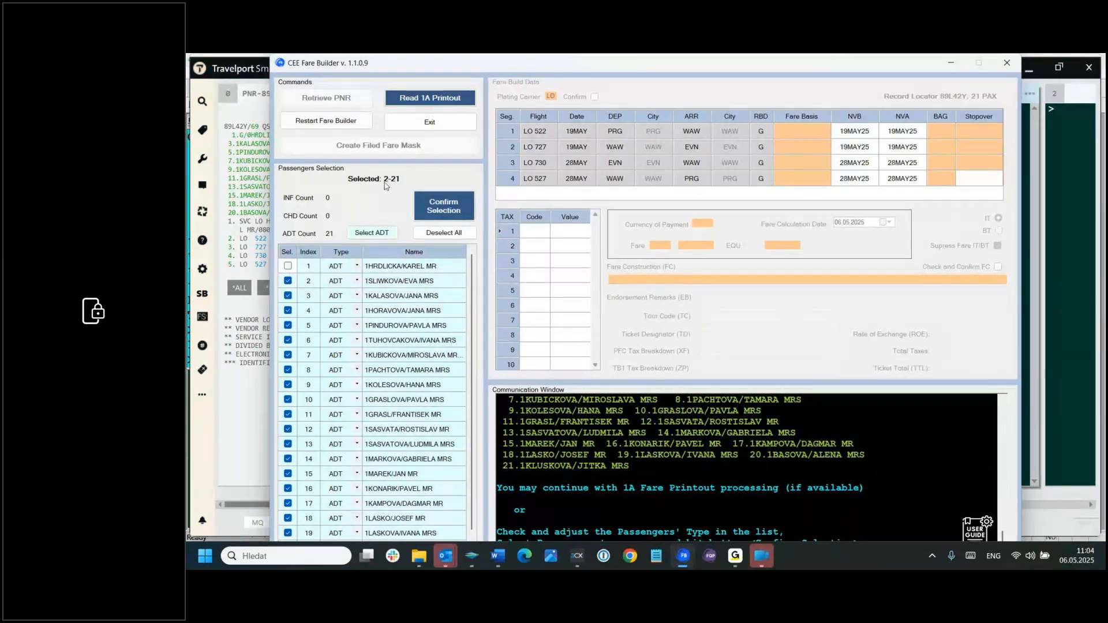
left_click(442, 206)
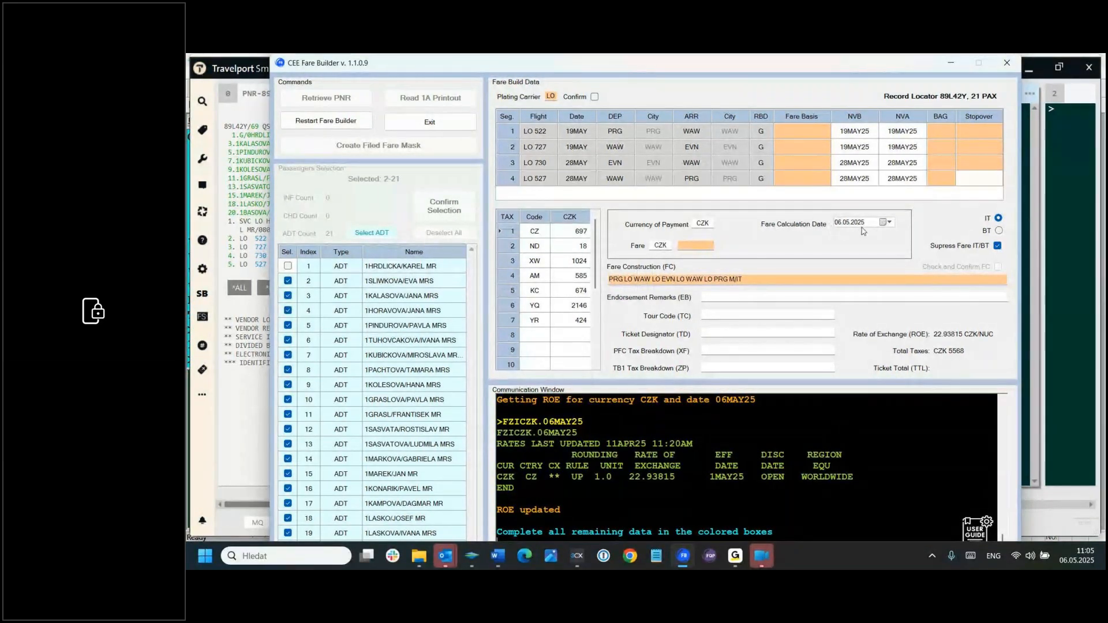
Step: Try the fare calculation date 01.05.2025 and return it to 06.05.2025
left_click(891, 222)
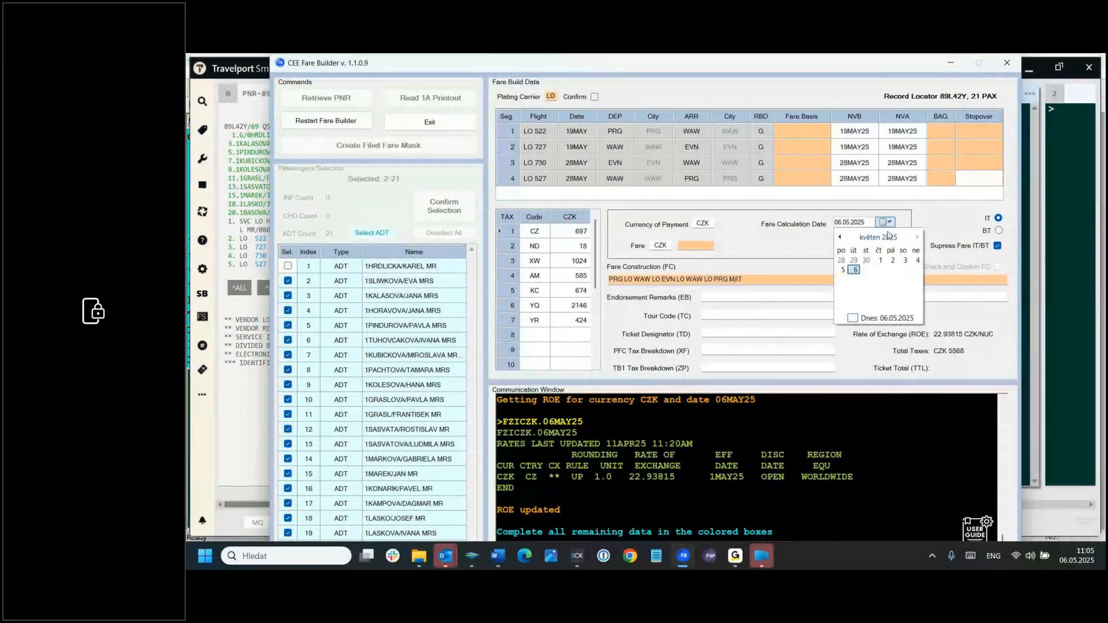
left_click(881, 261)
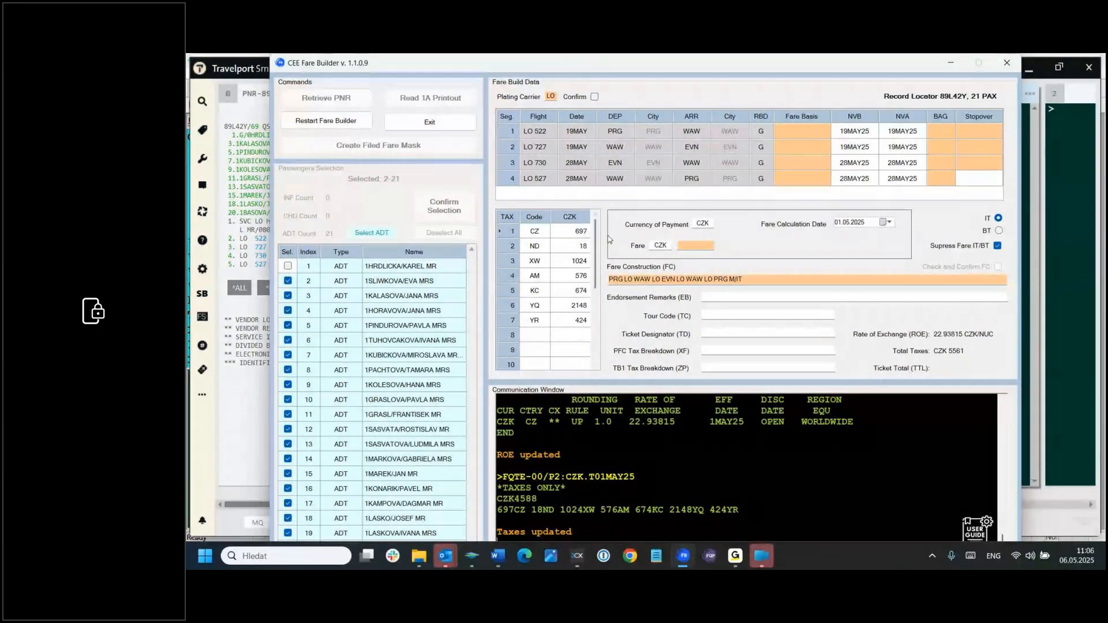
left_click(891, 223)
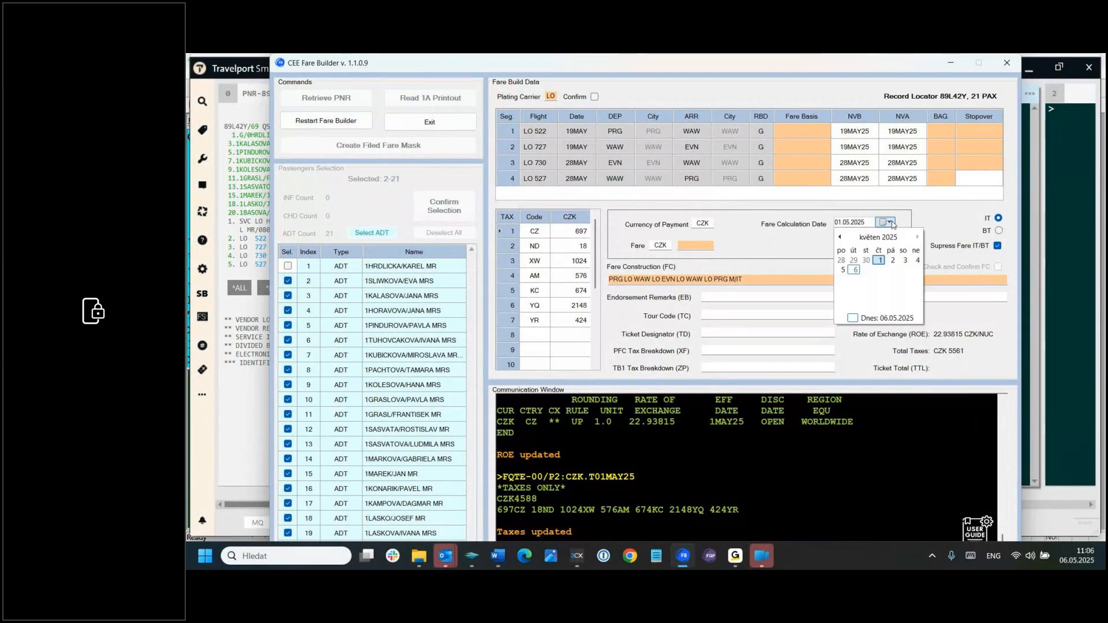
left_click(855, 269)
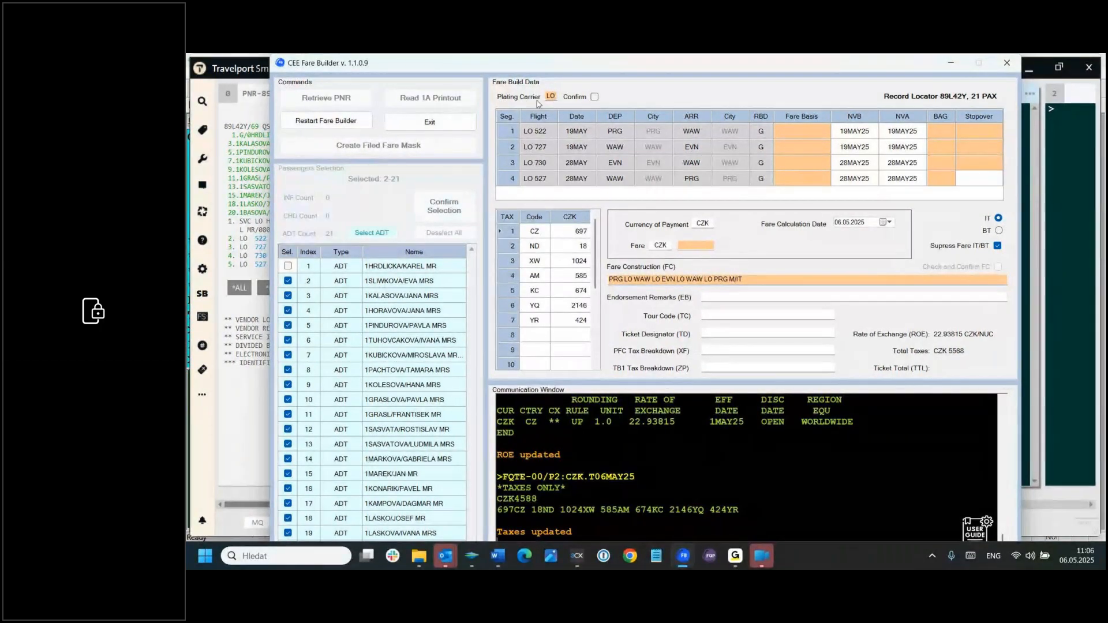
Step: Confirm LO as the plating carrier and review the group fare conditions in the GRP EVN Word document
left_click(596, 98)
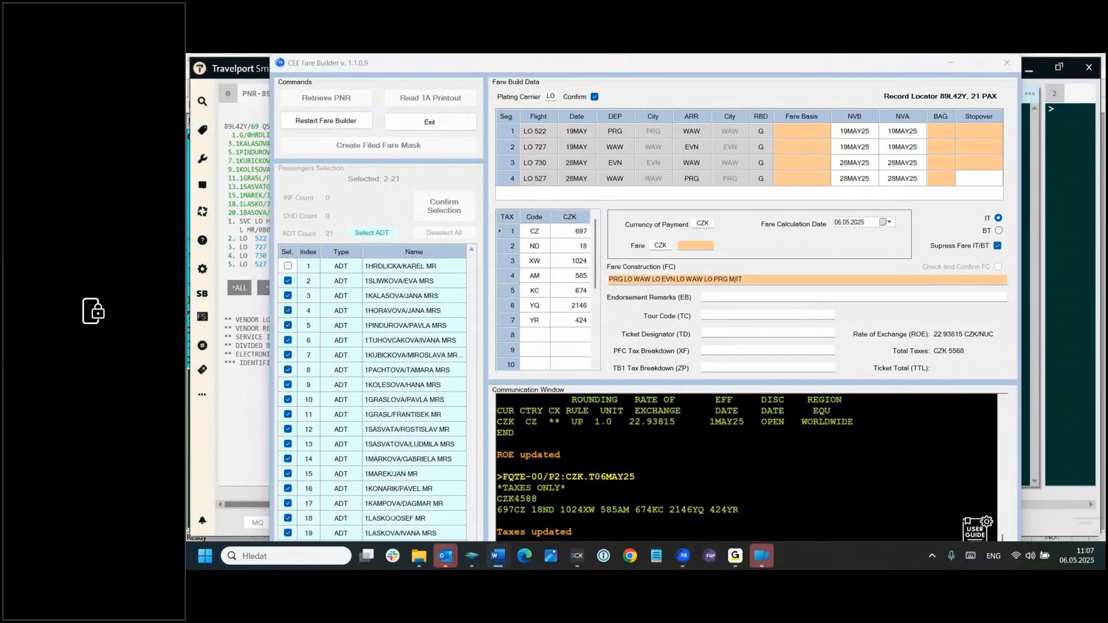
left_click_drag(1106, 145, 838, 104)
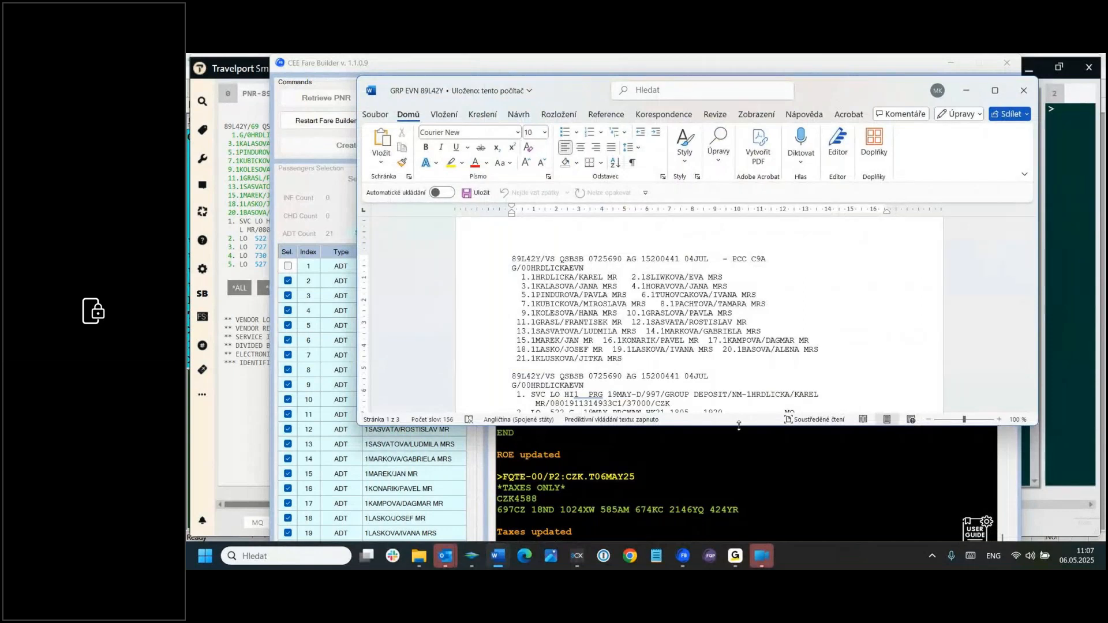
left_click_drag(738, 426, 738, 542)
left_click_drag(1033, 258, 1033, 271)
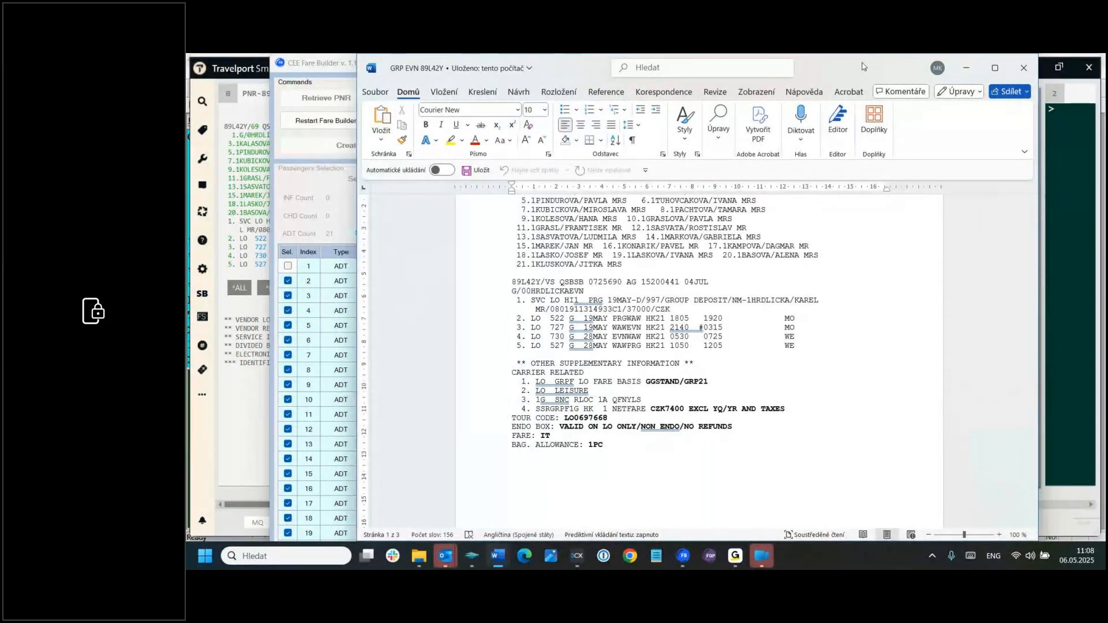
left_click_drag(863, 67, 1107, 69)
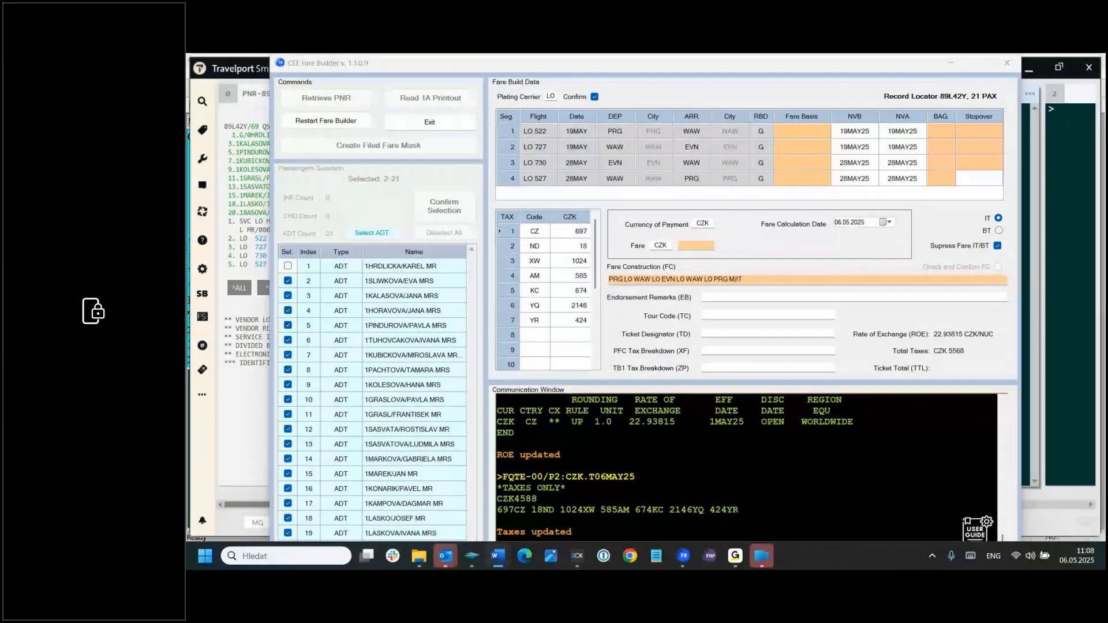
Step: Enter the fare basis GGSTAND for segment 1 and copy it down to all remaining segments
left_click(794, 130)
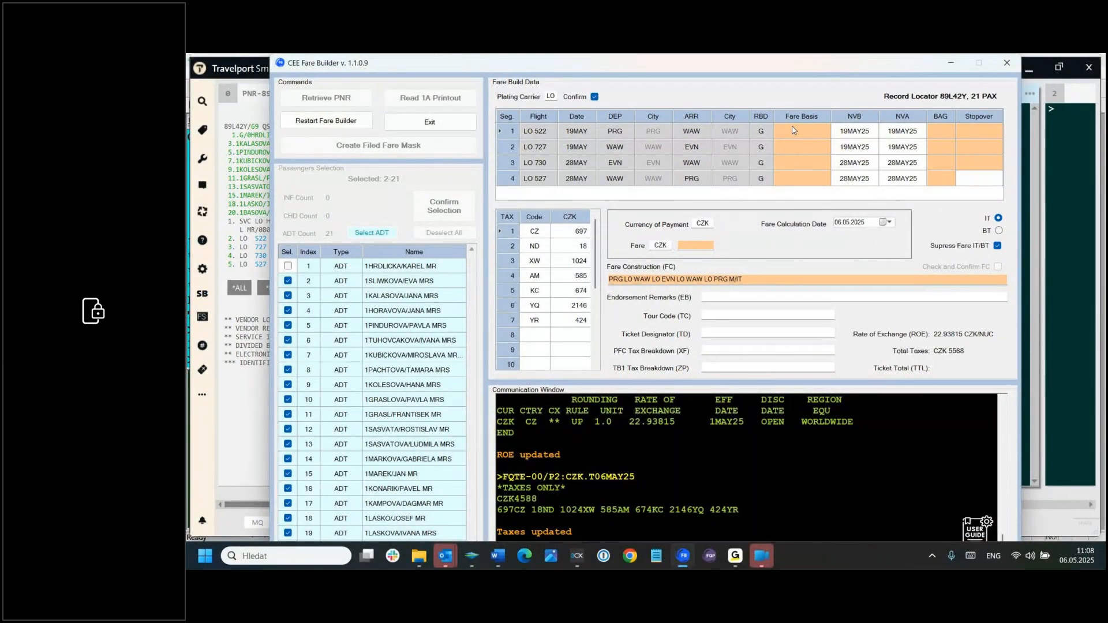
type("GGSTAND")
right_click(830, 116)
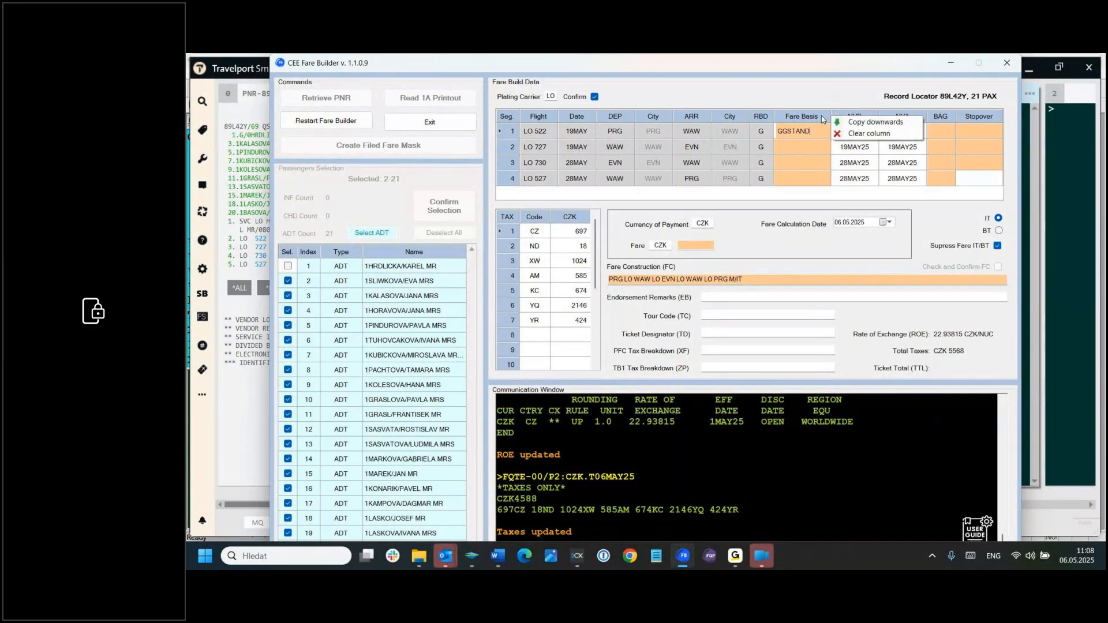
left_click(858, 122)
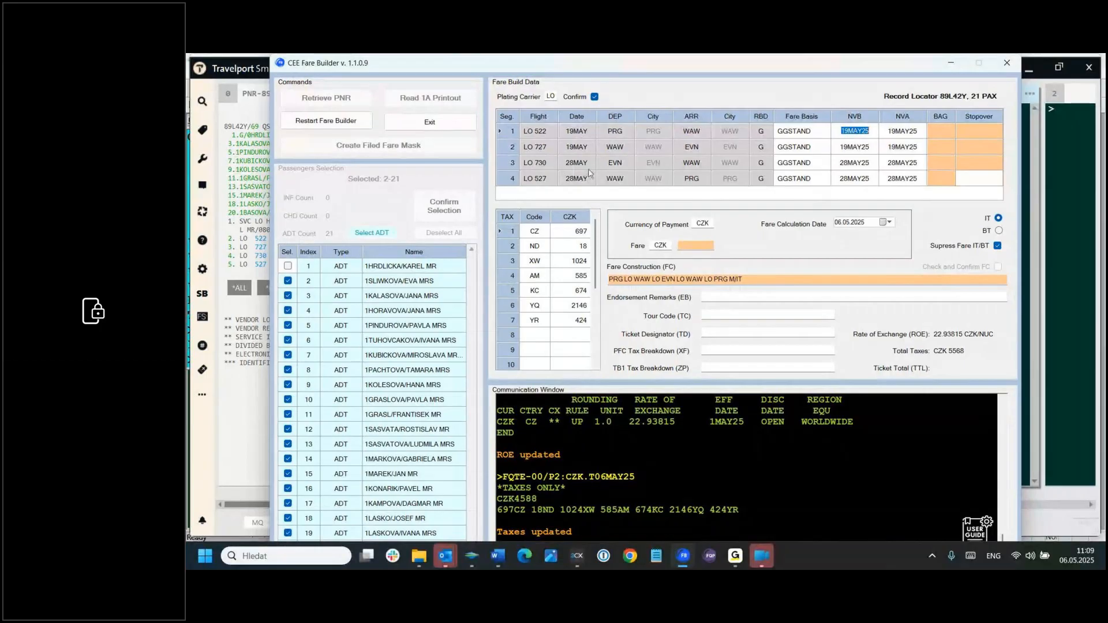
Step: Enter a baggage allowance of 1PC for segment 1 and copy it down to the other segments
left_click(943, 127)
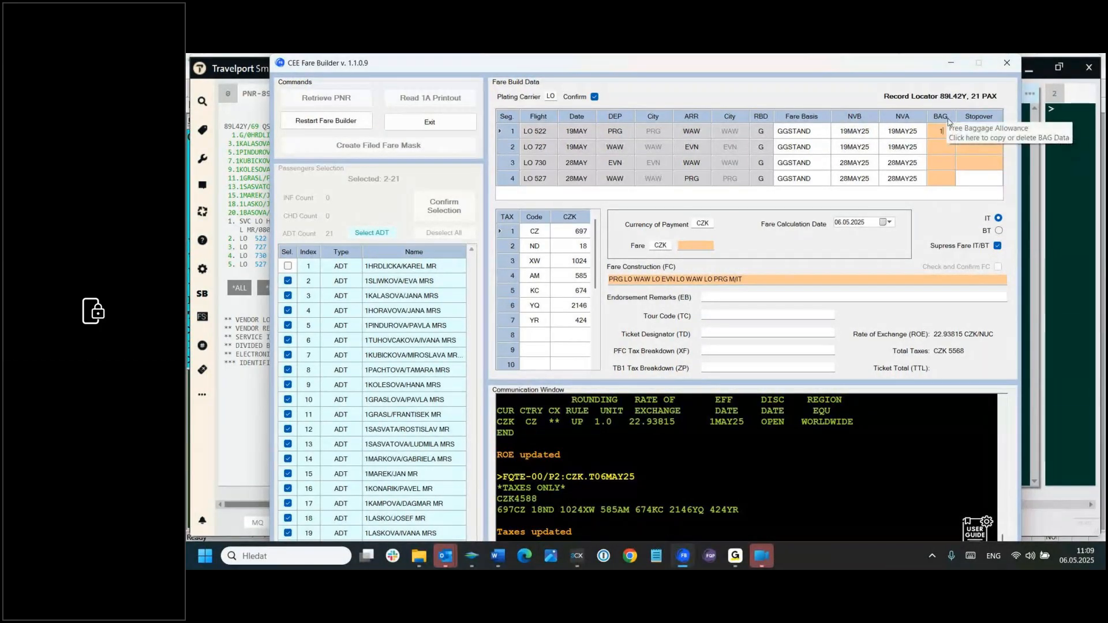
type("1PC")
left_click(954, 117)
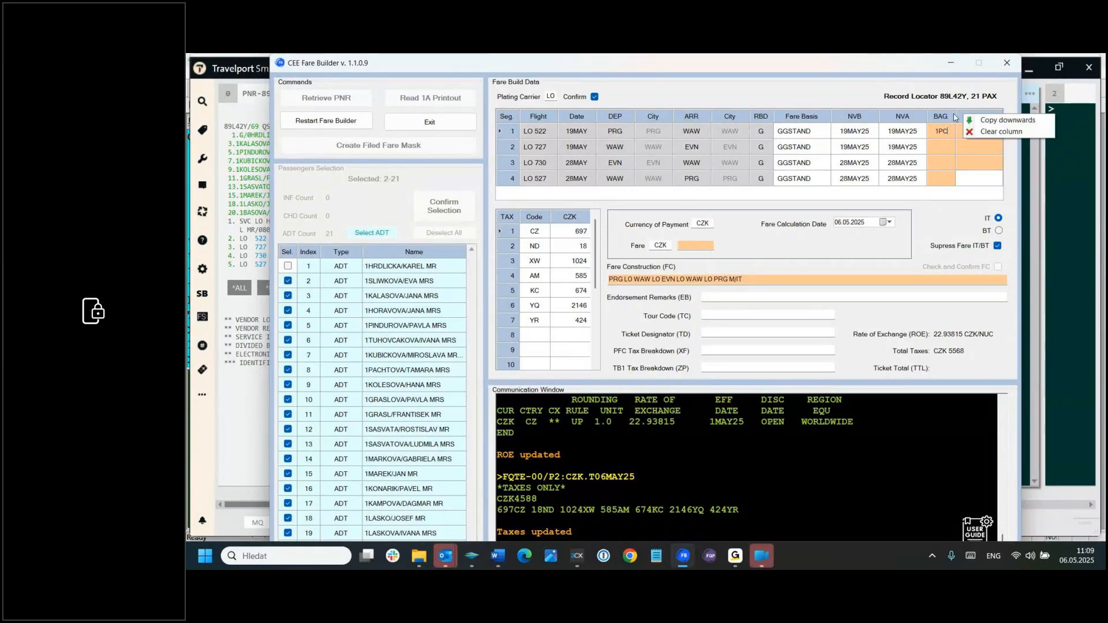
left_click(984, 122)
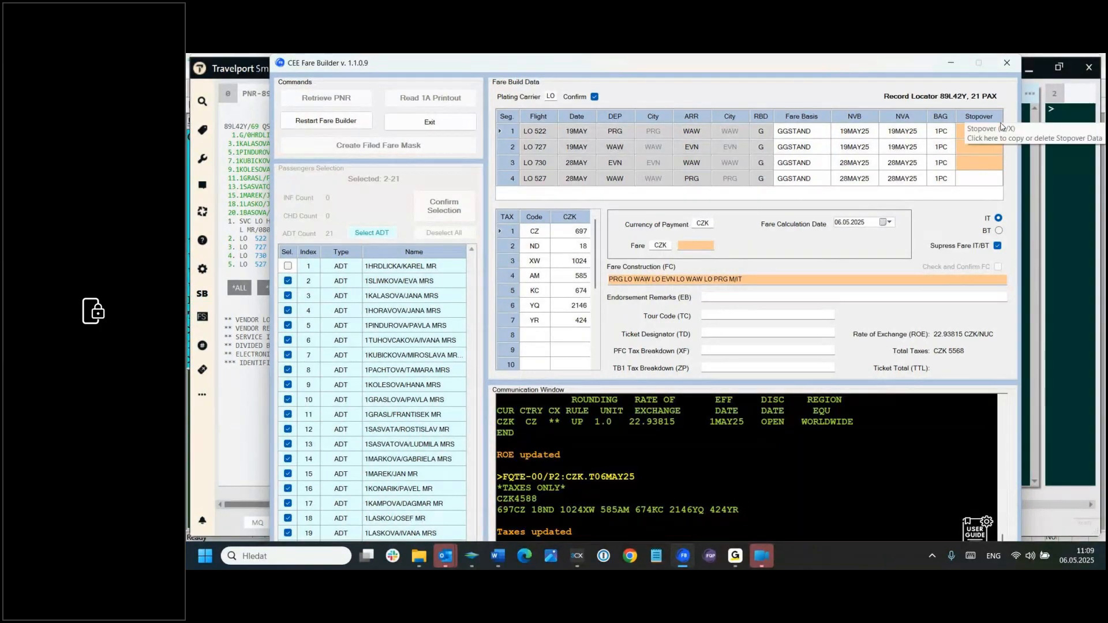
Step: Set the stopover indicators to X for segment 1, O for segment 2 and X for segment 3
type("X")
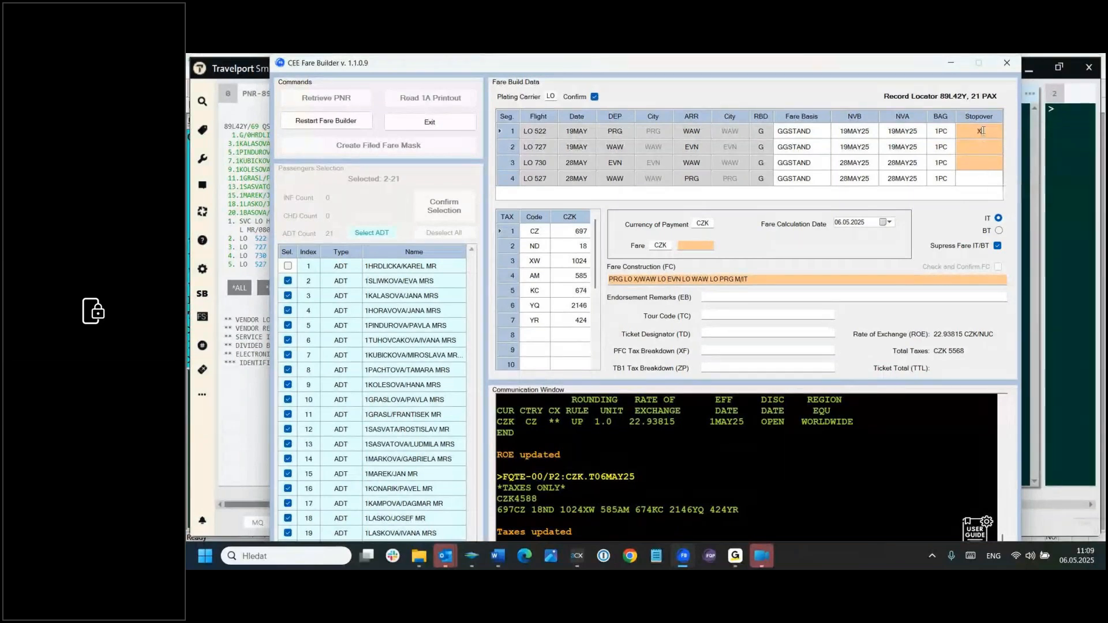
left_click(984, 147)
type("O")
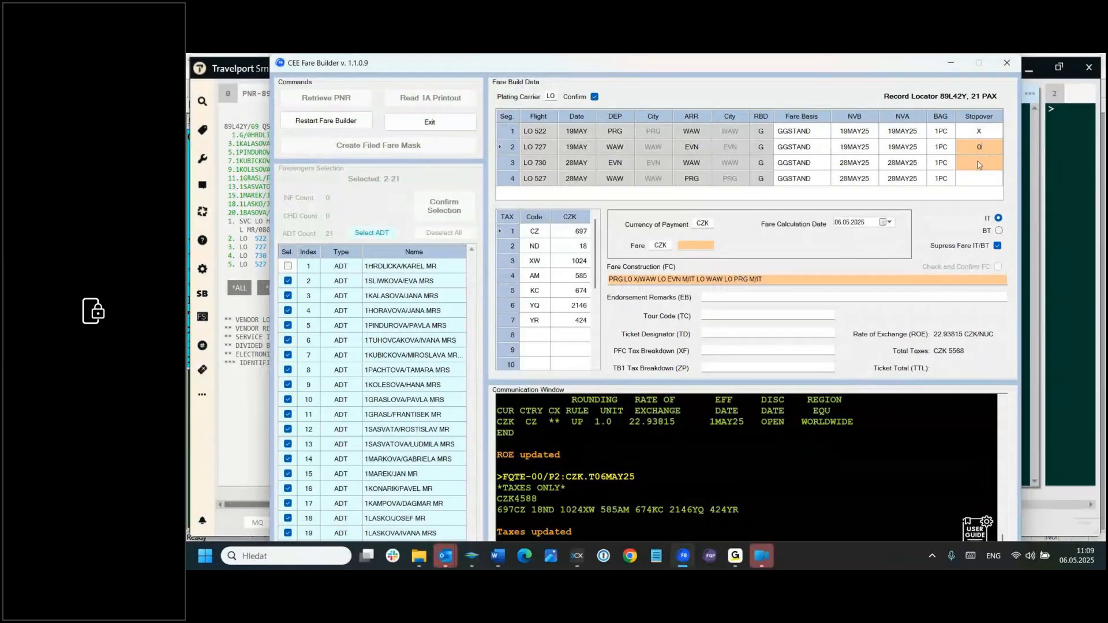
left_click(979, 163)
type("X")
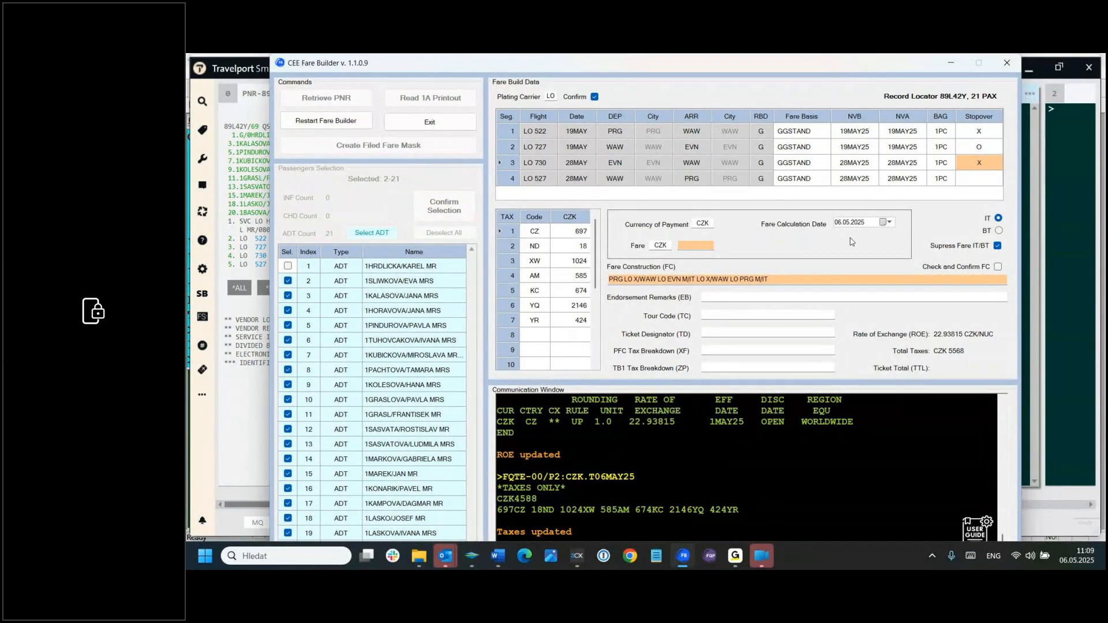
Step: Keep CZK as the currency of payment and set the fare amount to 7400
left_click(702, 222)
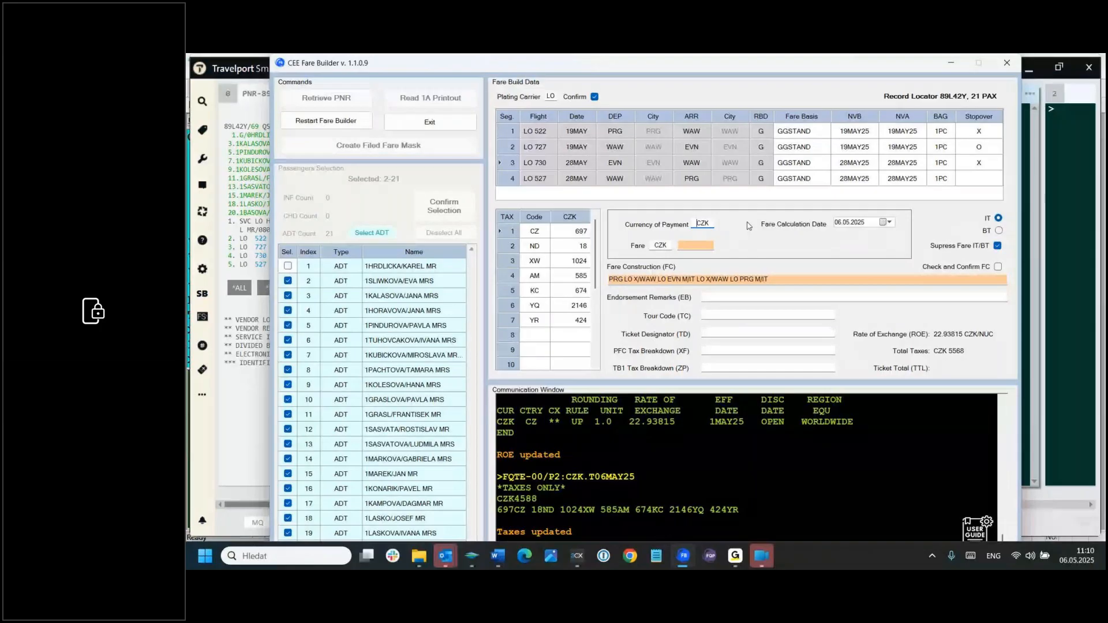
left_click(688, 249)
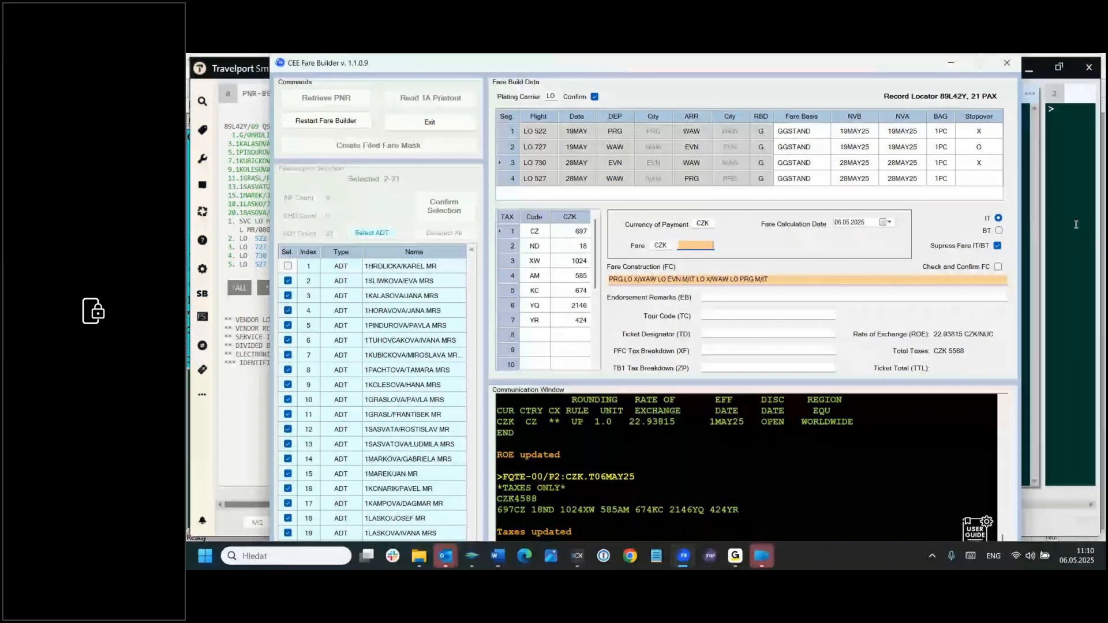
type("7400")
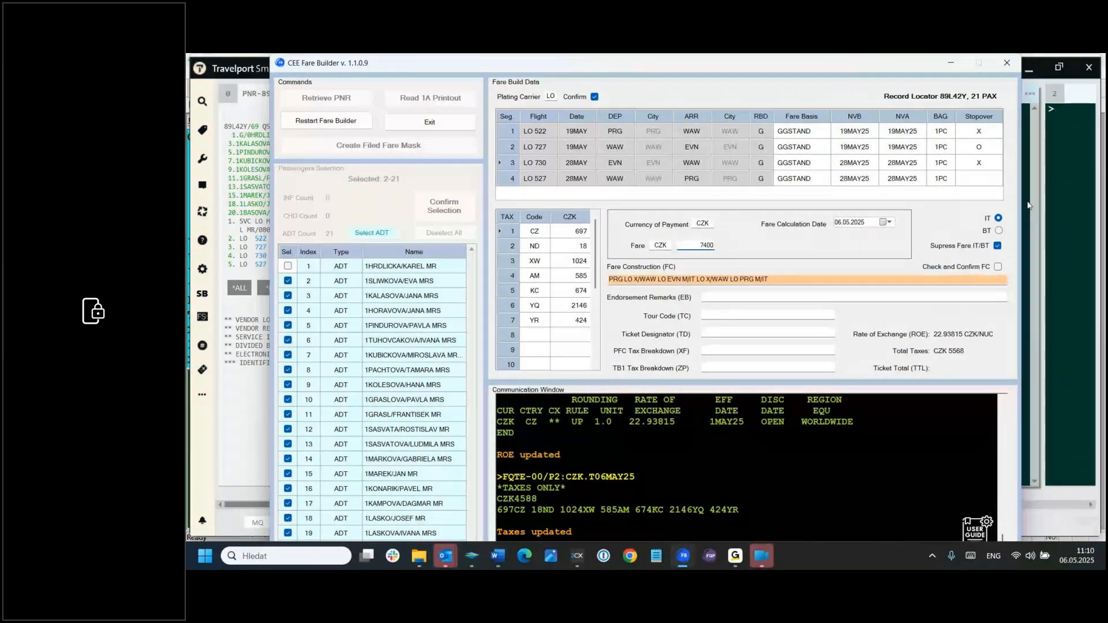
Step: Try the BT fare type and unsuppressed fare display, restoring IT and fare suppression after each
left_click(999, 231)
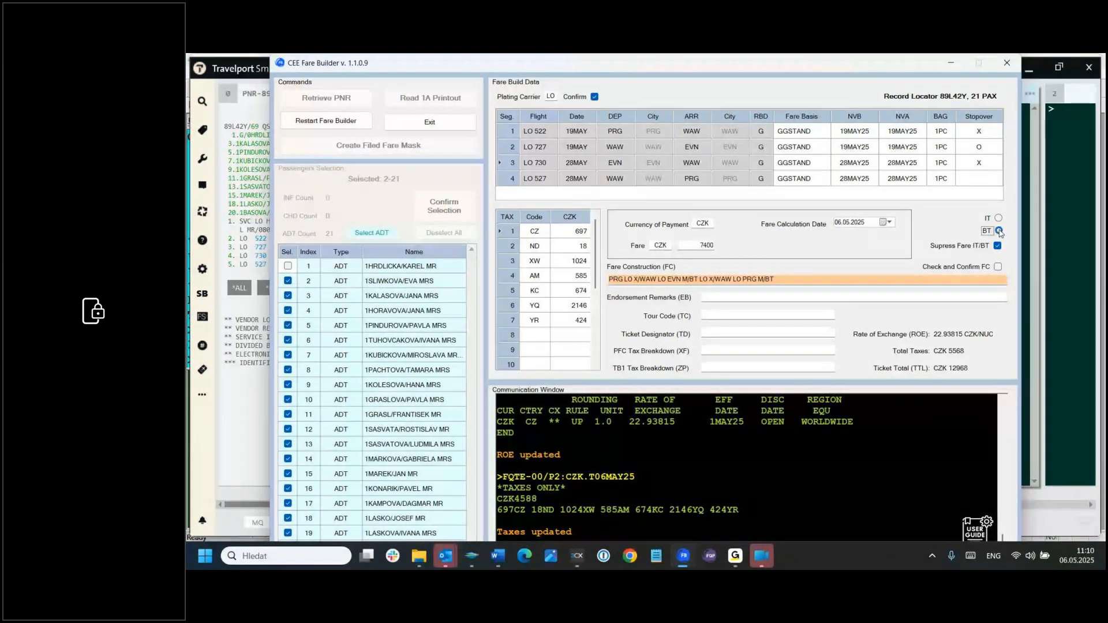
left_click(998, 219)
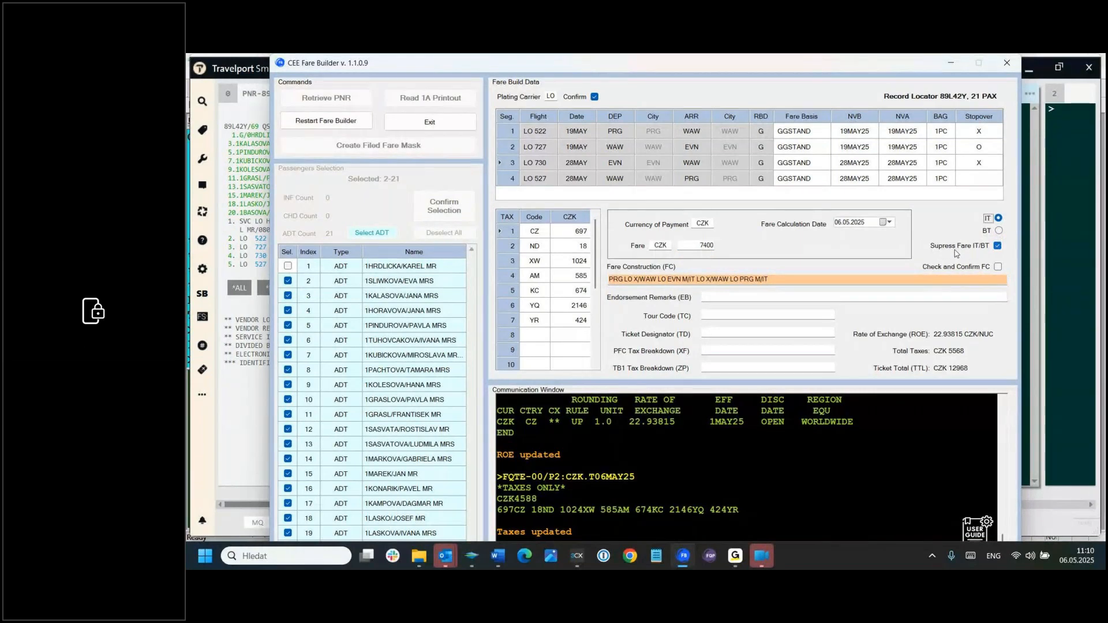
left_click(998, 246)
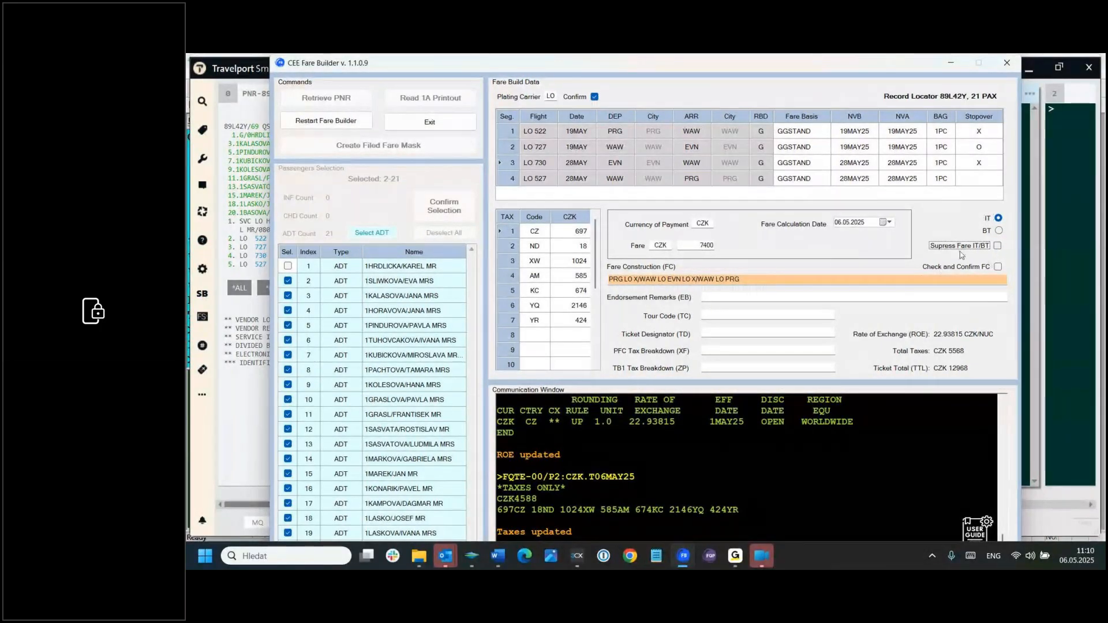
left_click(997, 246)
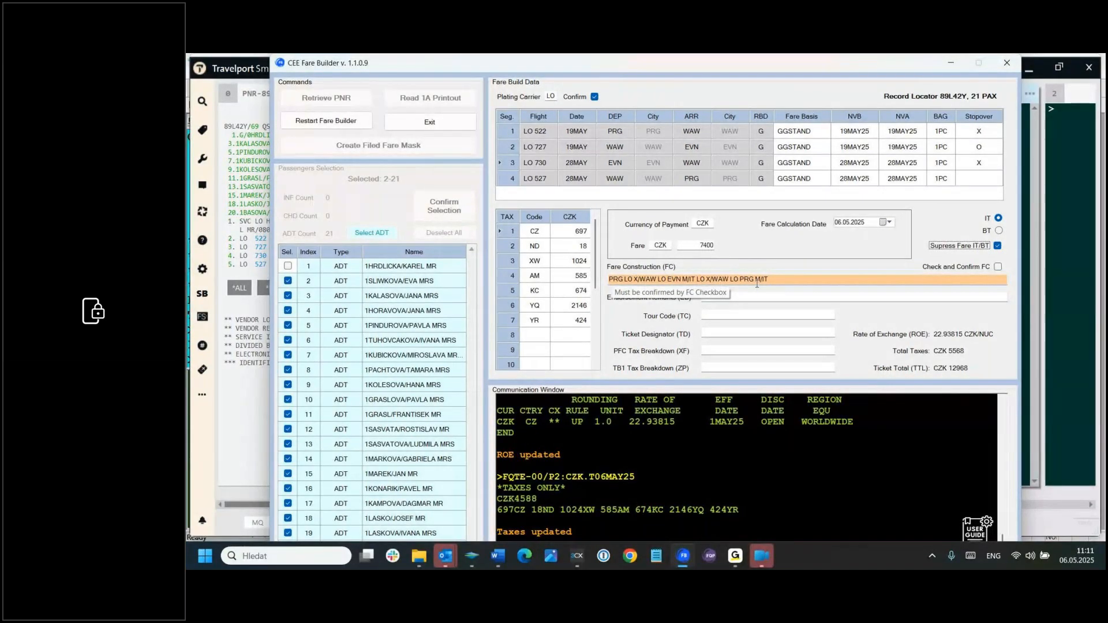
Step: Check and confirm the fare construction, and fill the endorsement remarks with VALID ON LO ONLY/NON ENDO/NO REFUNDS
left_click(998, 267)
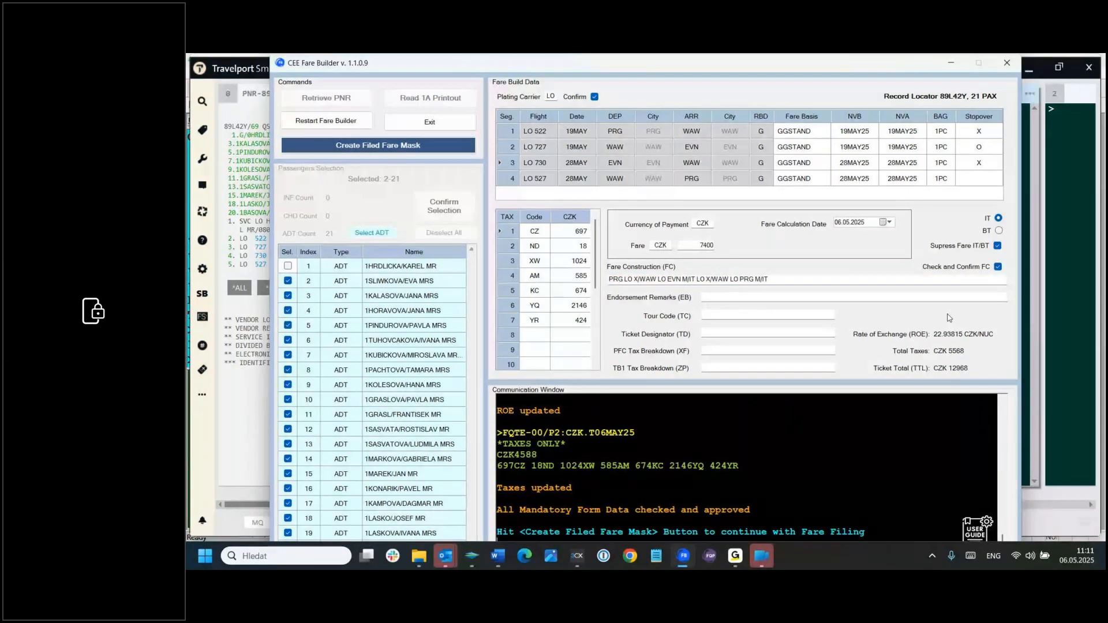
left_click(731, 295)
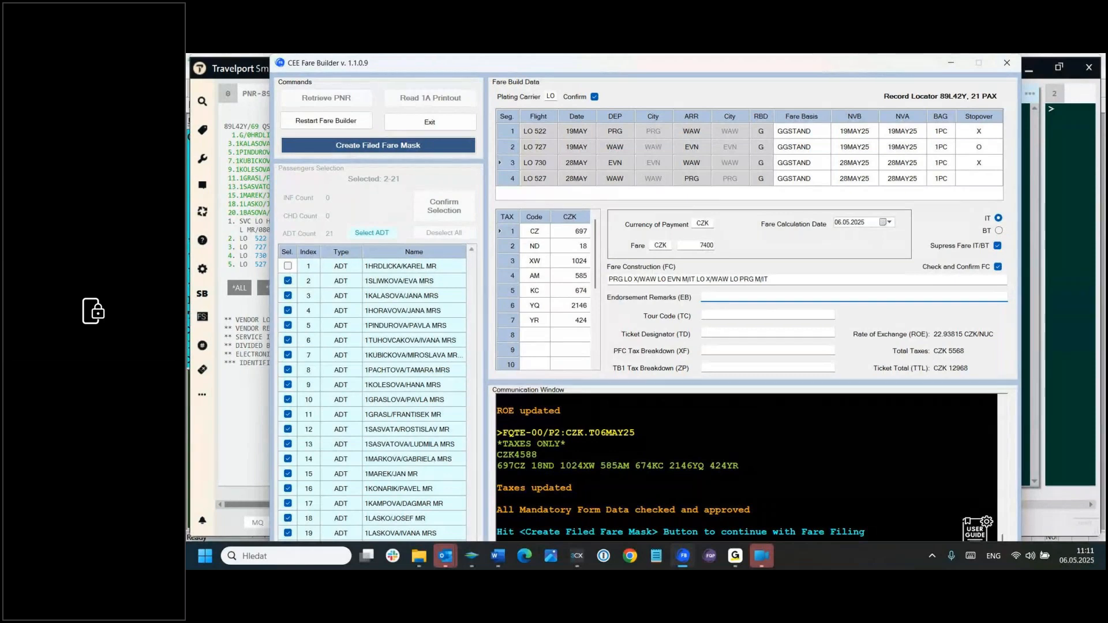
key("alt+Tab")
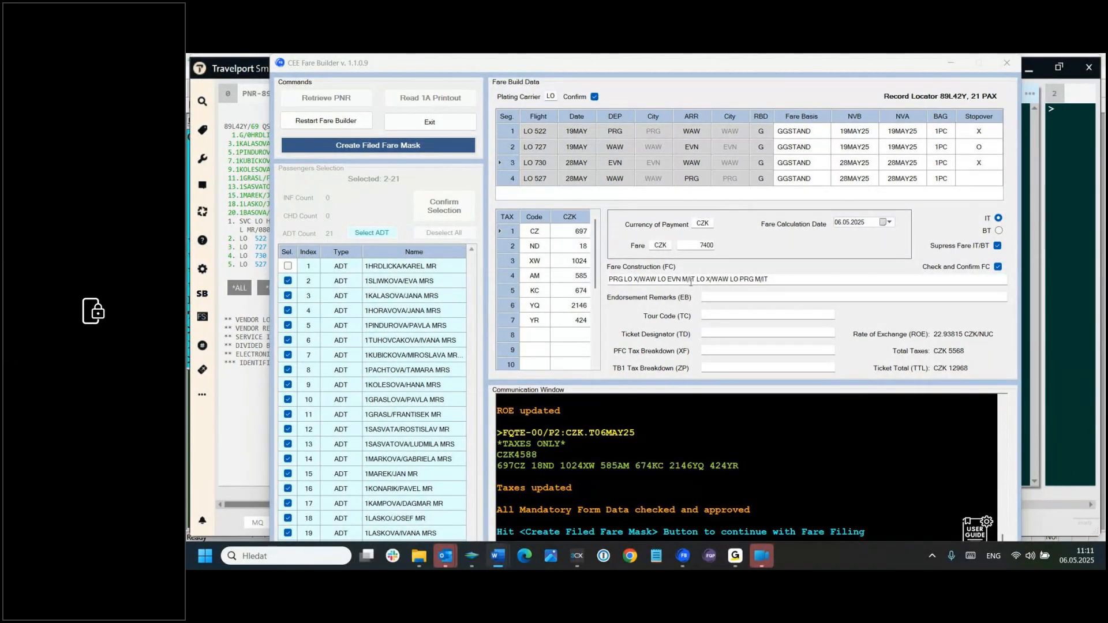
left_click(707, 295)
key("ctrl+v")
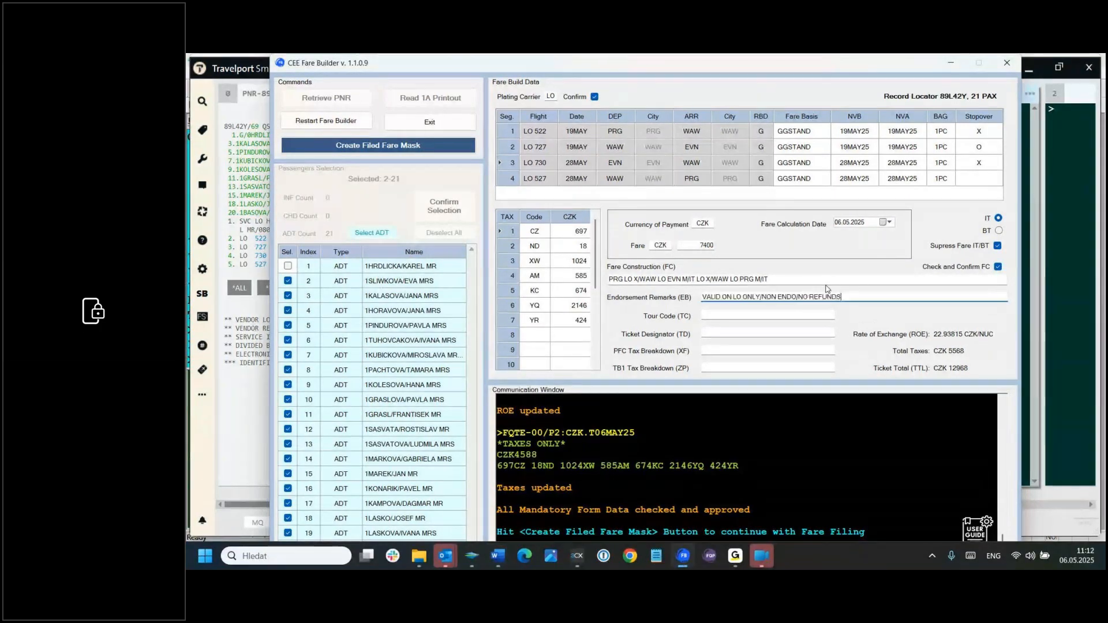
Step: Fill in the tour code LO0697668 and the ticket designator GRP21 for passengers 2-21
left_click(775, 312)
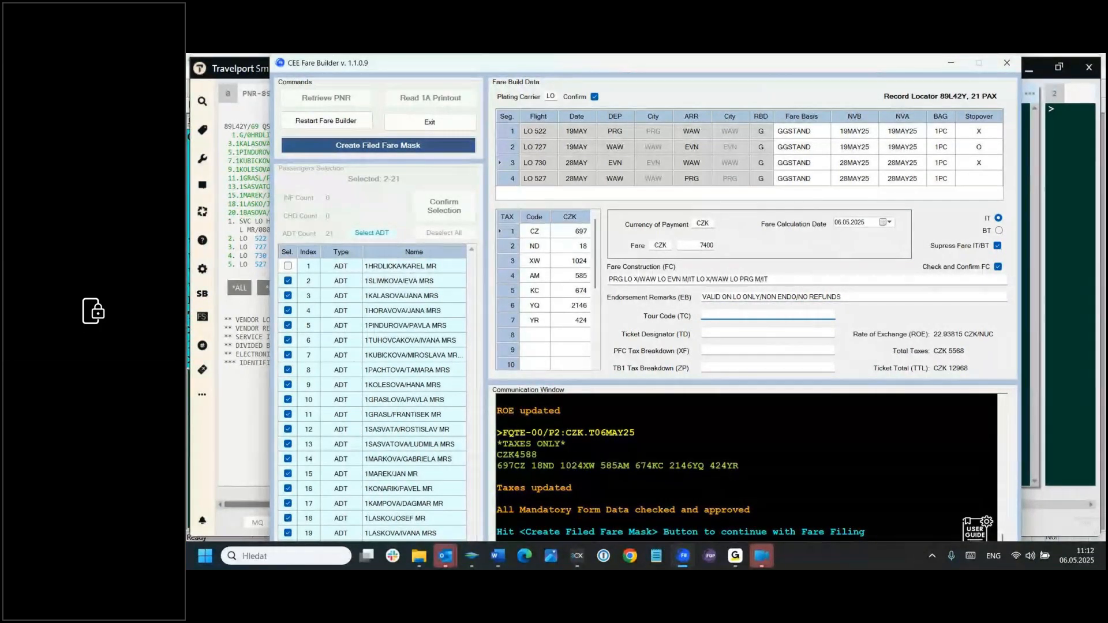
key("alt+Tab")
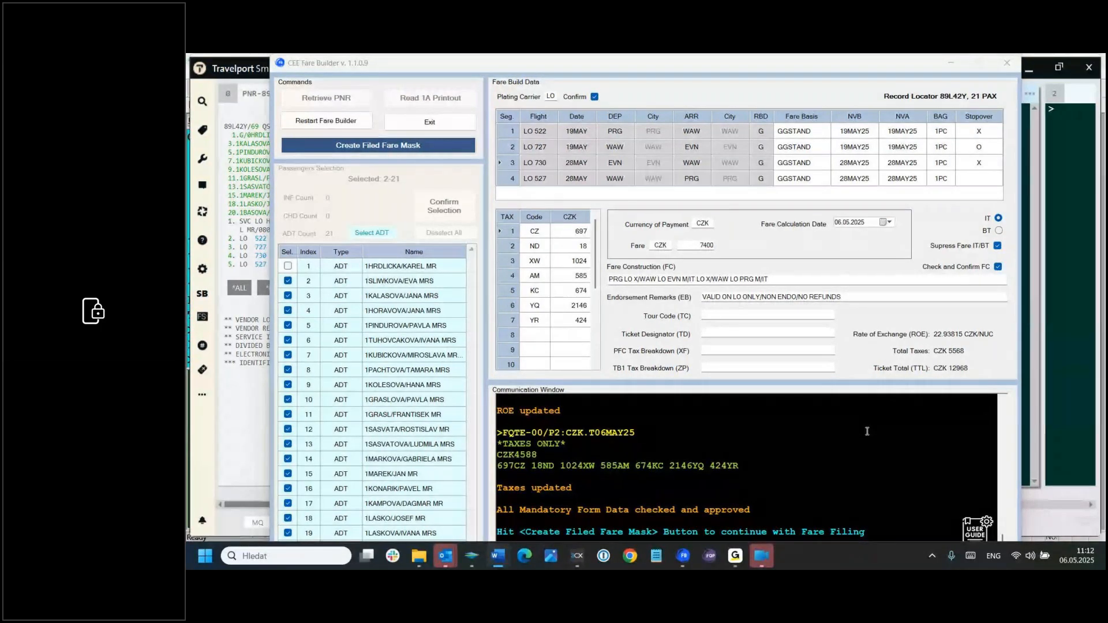
left_click(713, 314)
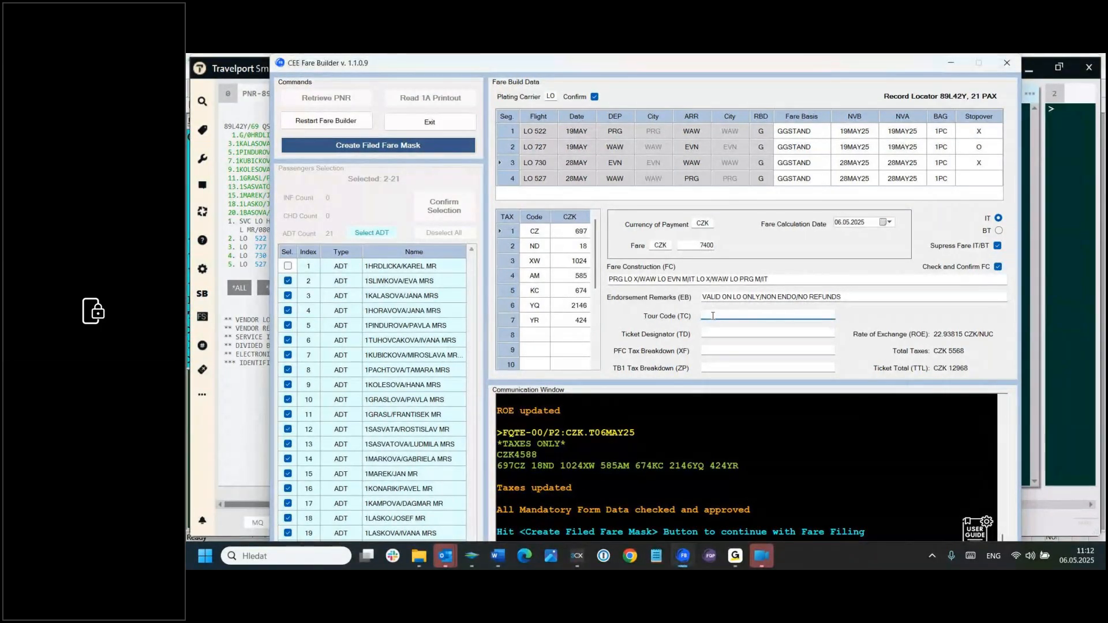
type("LO0697668")
key("alt+Tab")
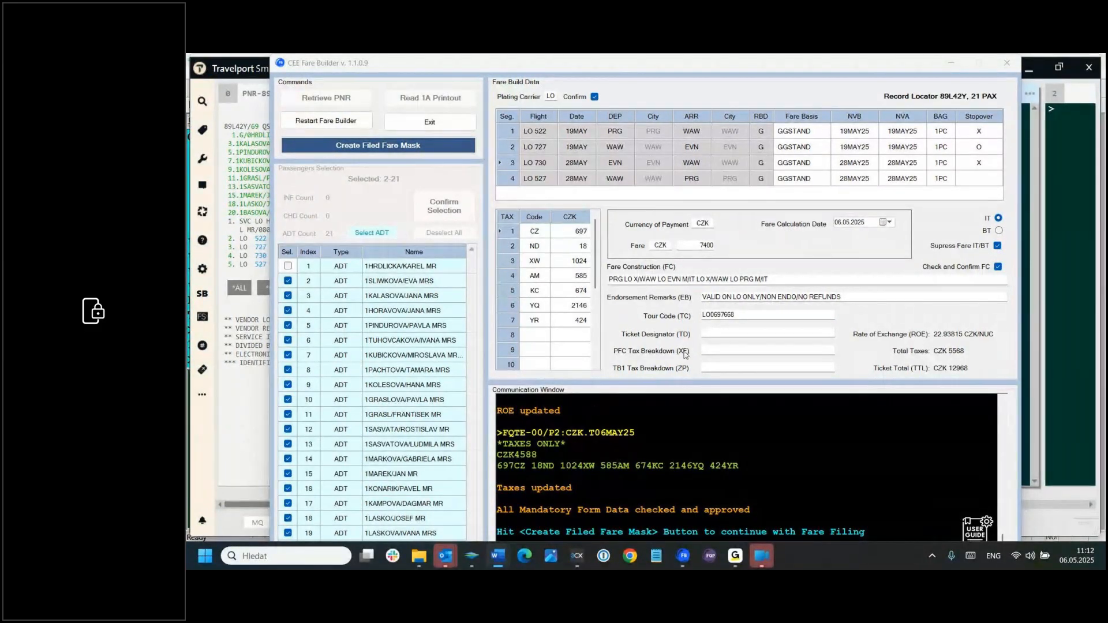
left_click(712, 333)
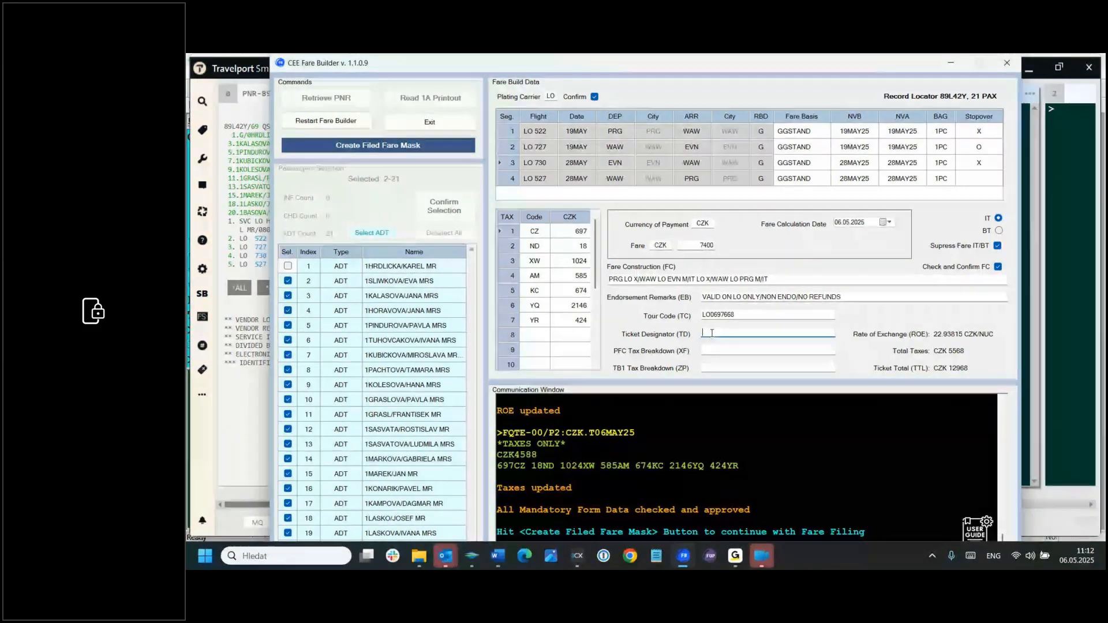
type("GRP21")
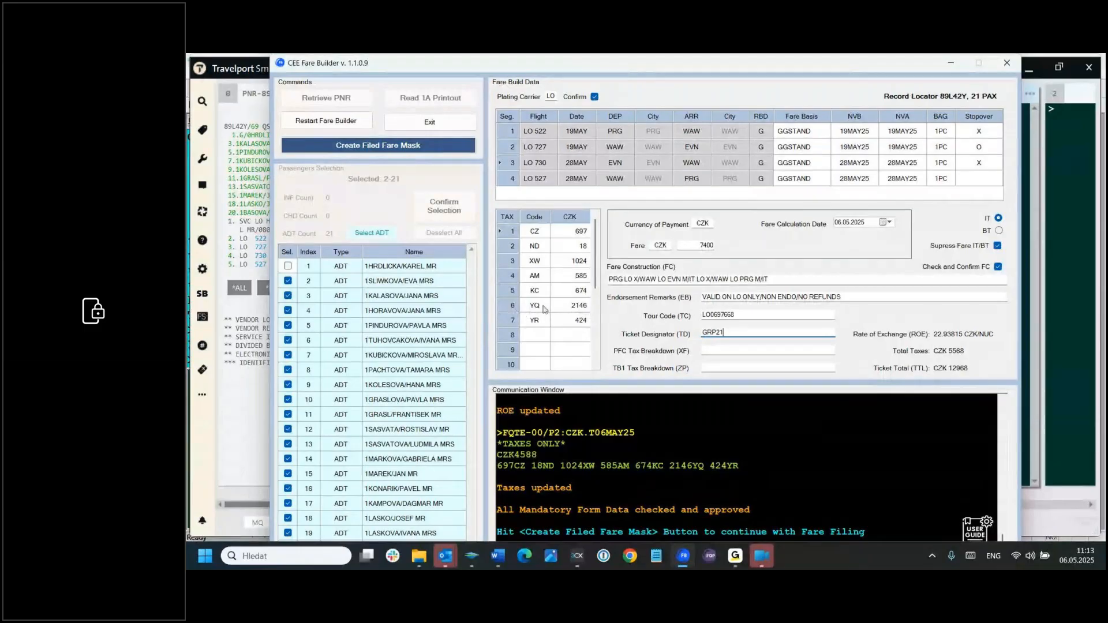
Step: Delete the YQ and YR taxes from the fare build for passengers 2-21
left_click(506, 309)
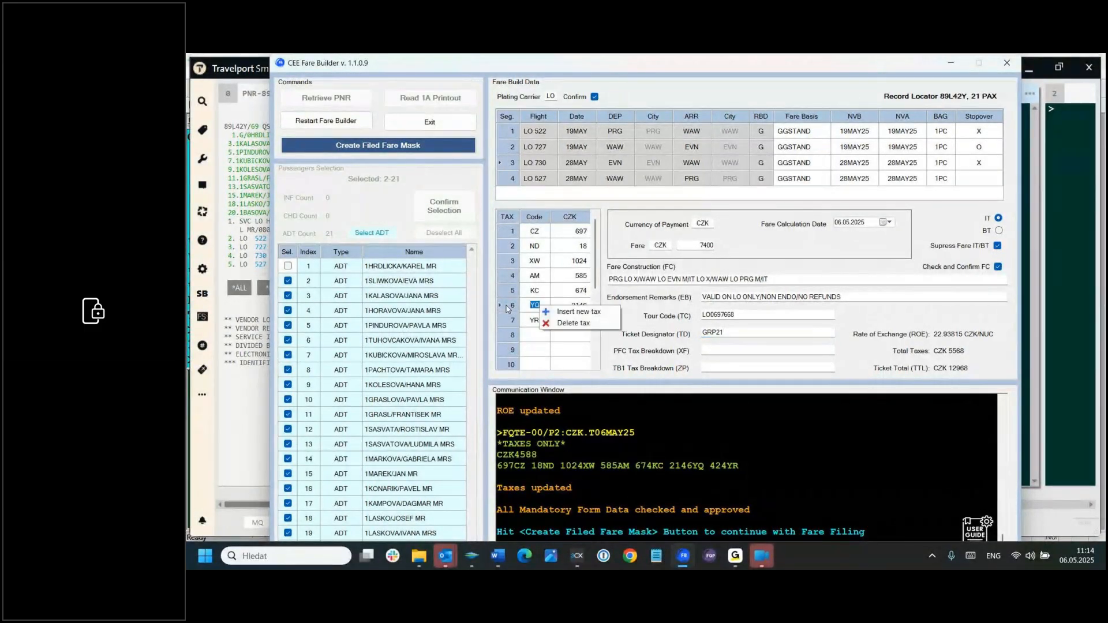
left_click(573, 323)
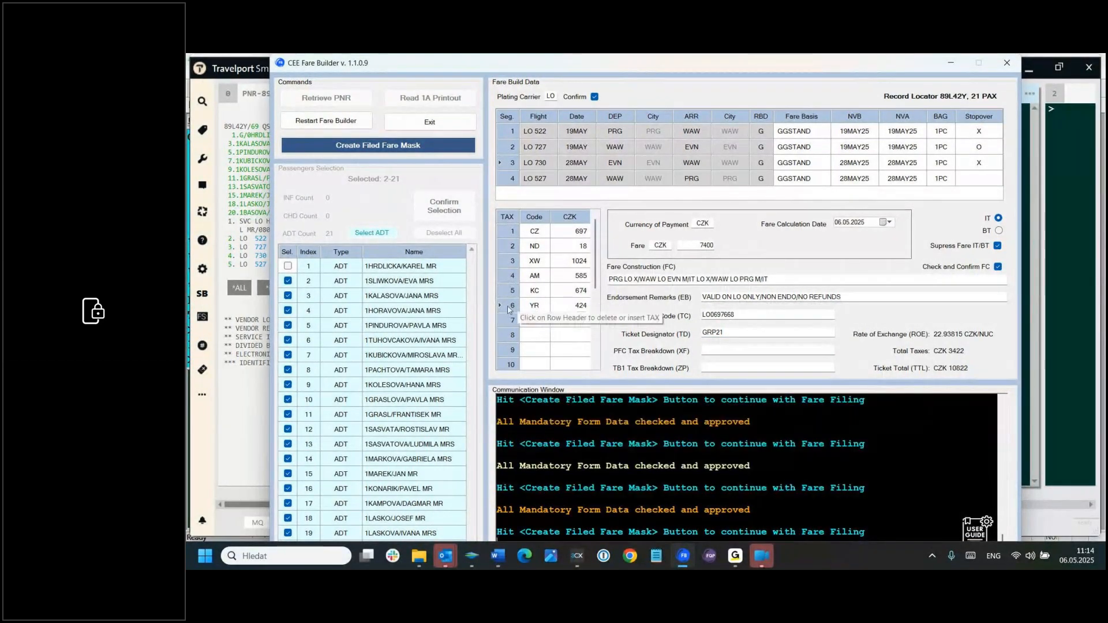
right_click(536, 307)
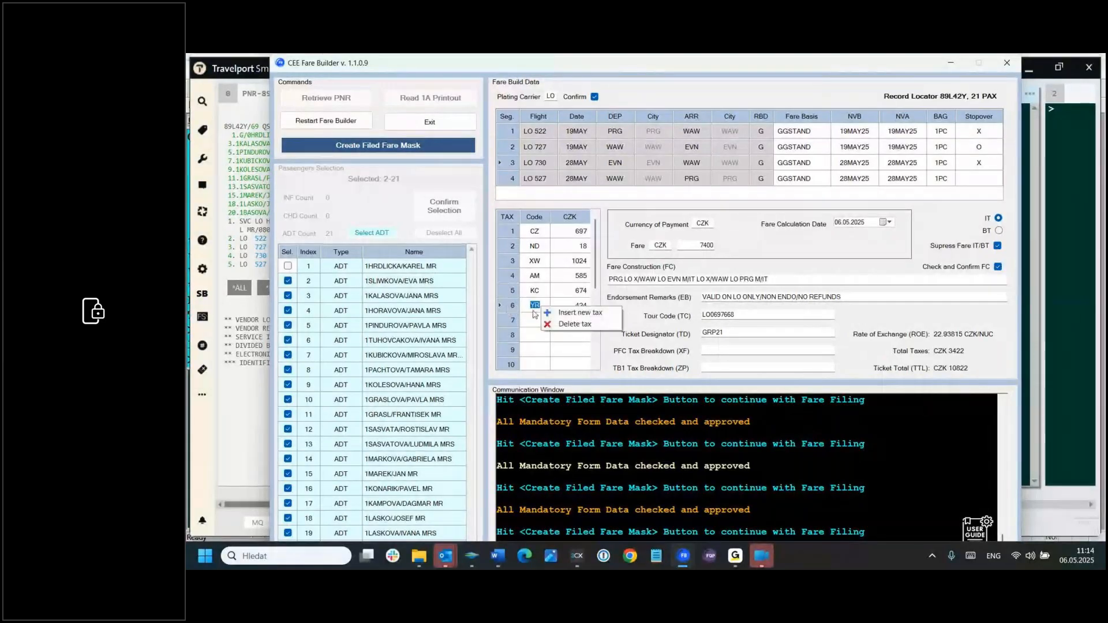
left_click(573, 325)
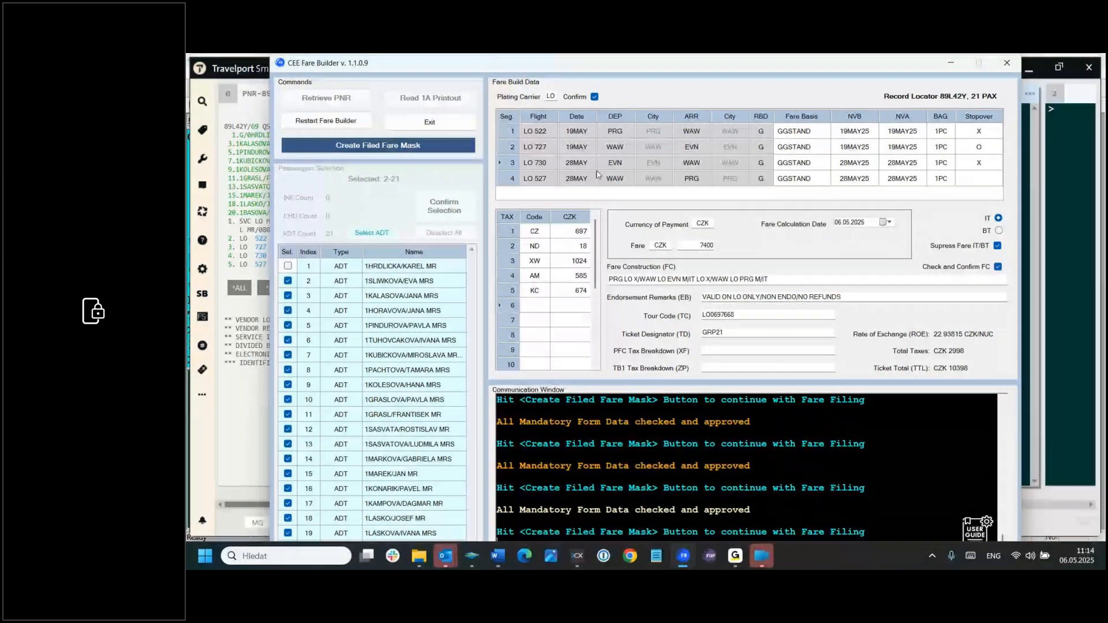
Step: Create the filed fare mask for passengers 2-21, and select and confirm only passenger 1 for the next fare build
left_click(397, 147)
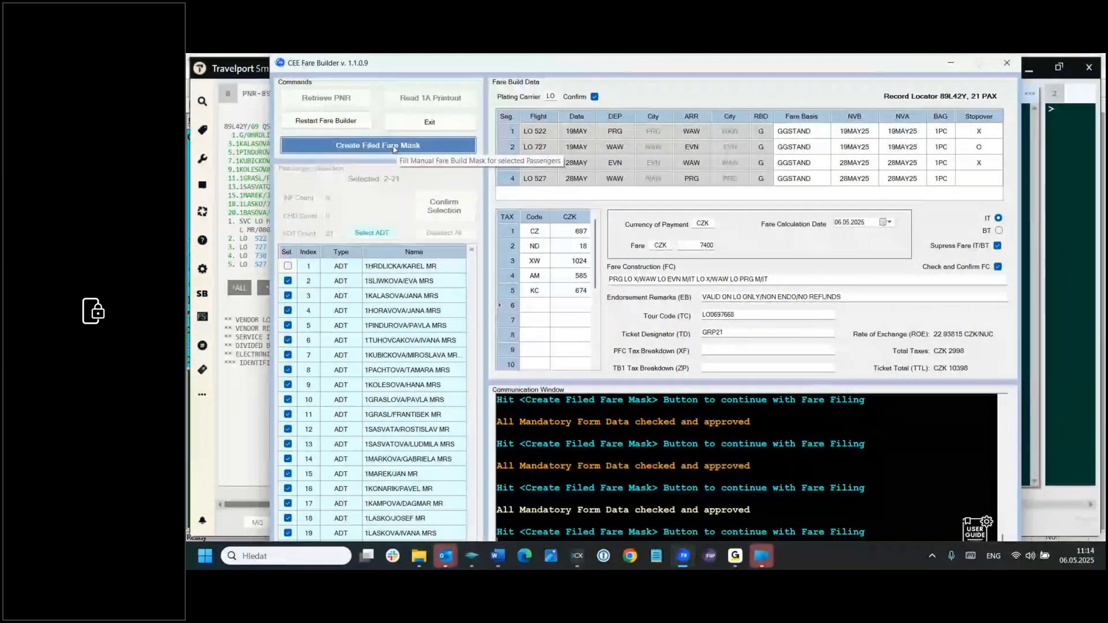
left_click(394, 148)
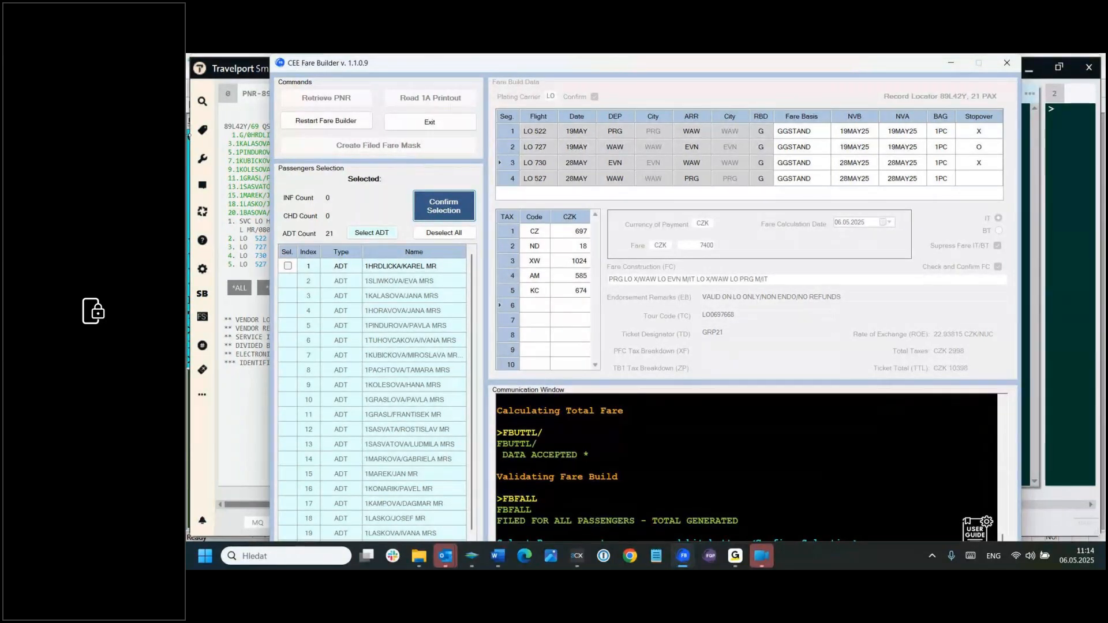
left_click(287, 266)
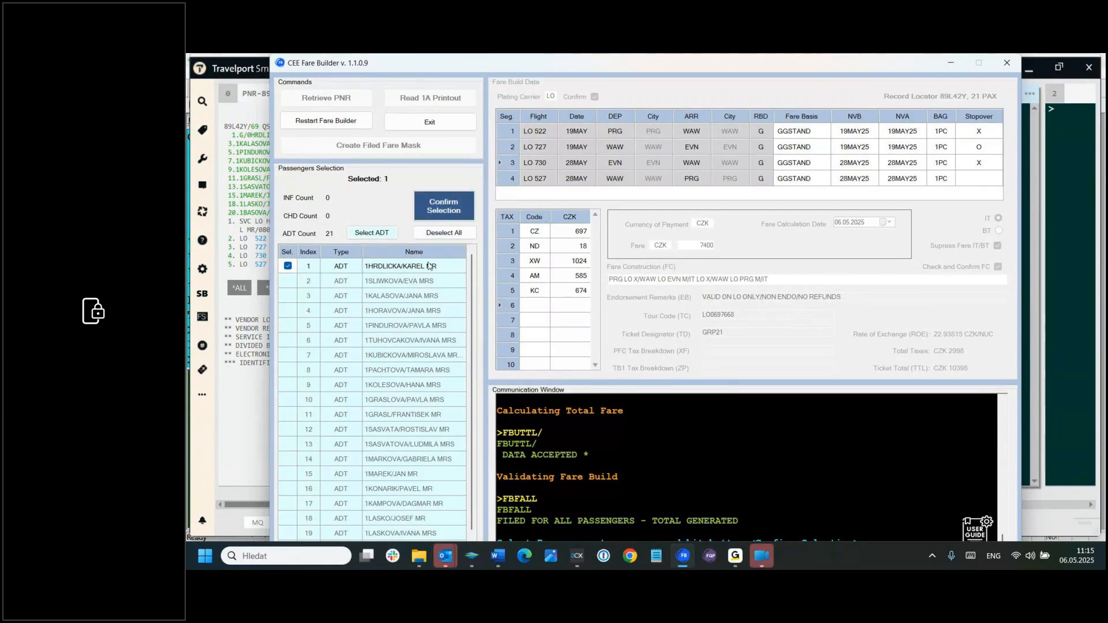
left_click(446, 210)
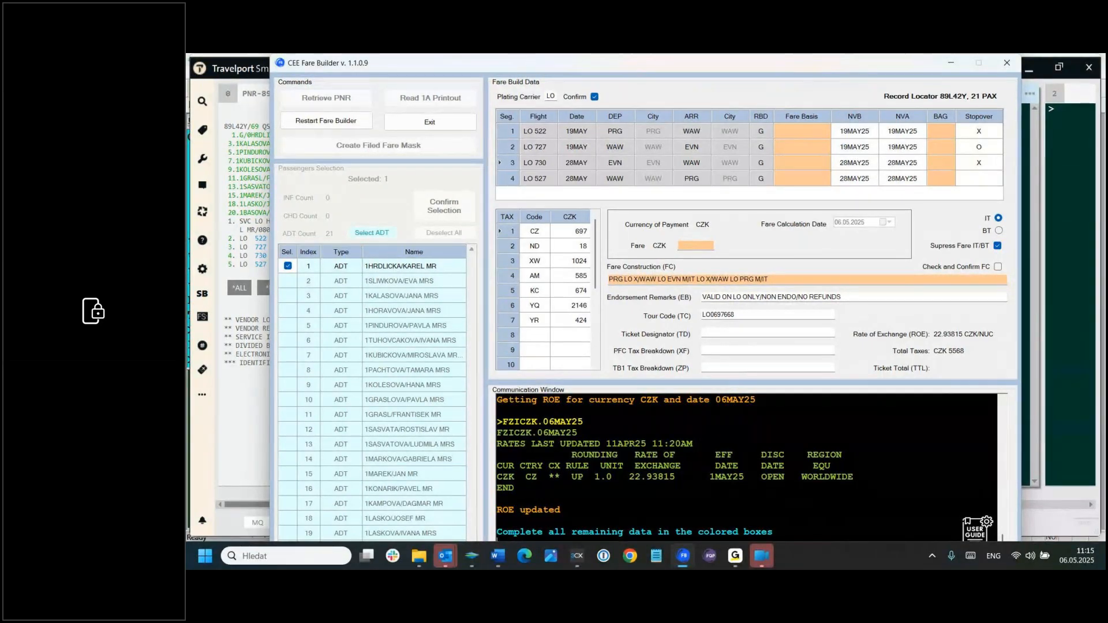
Step: Set the fare basis to GGSTAND and the baggage allowance to 1PC on all four segments for passenger 1
key("alt+Tab")
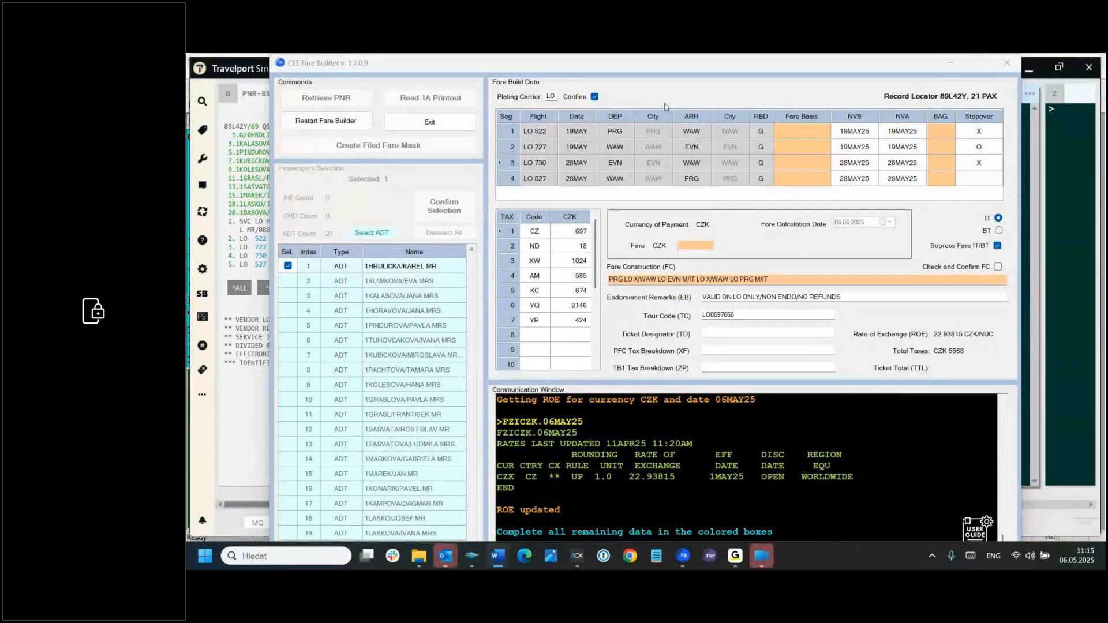
left_click(790, 133)
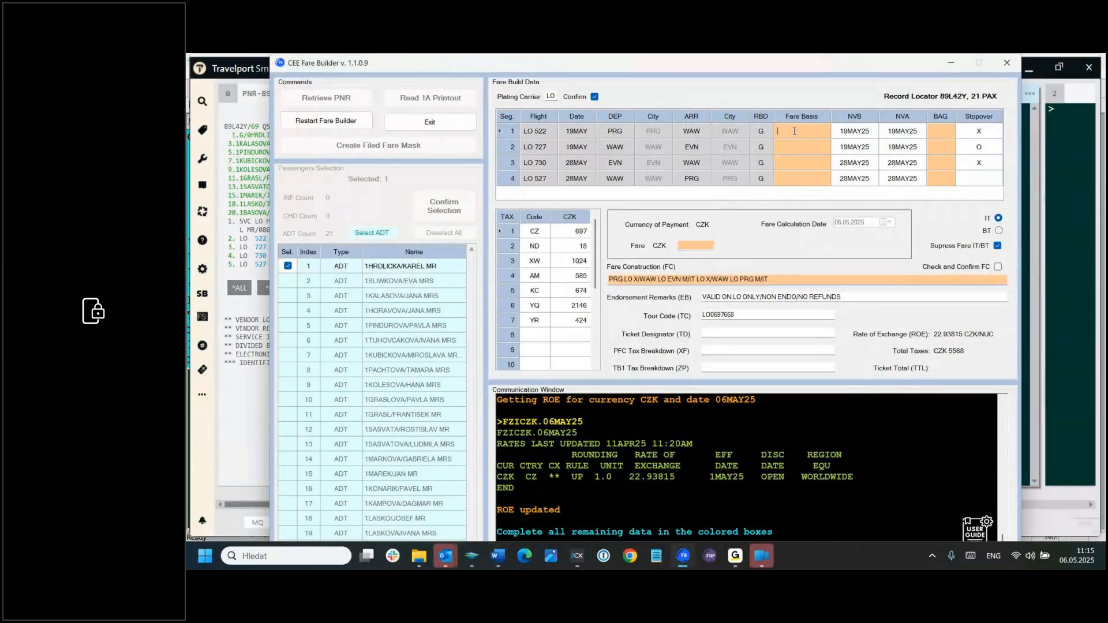
type("GGSTAND")
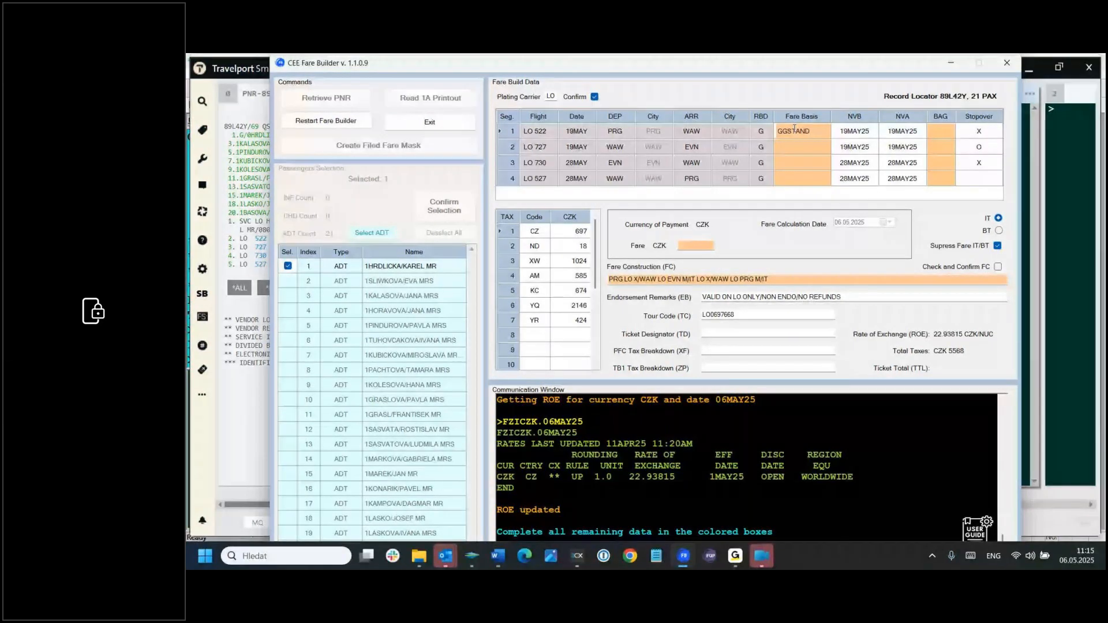
right_click(834, 115)
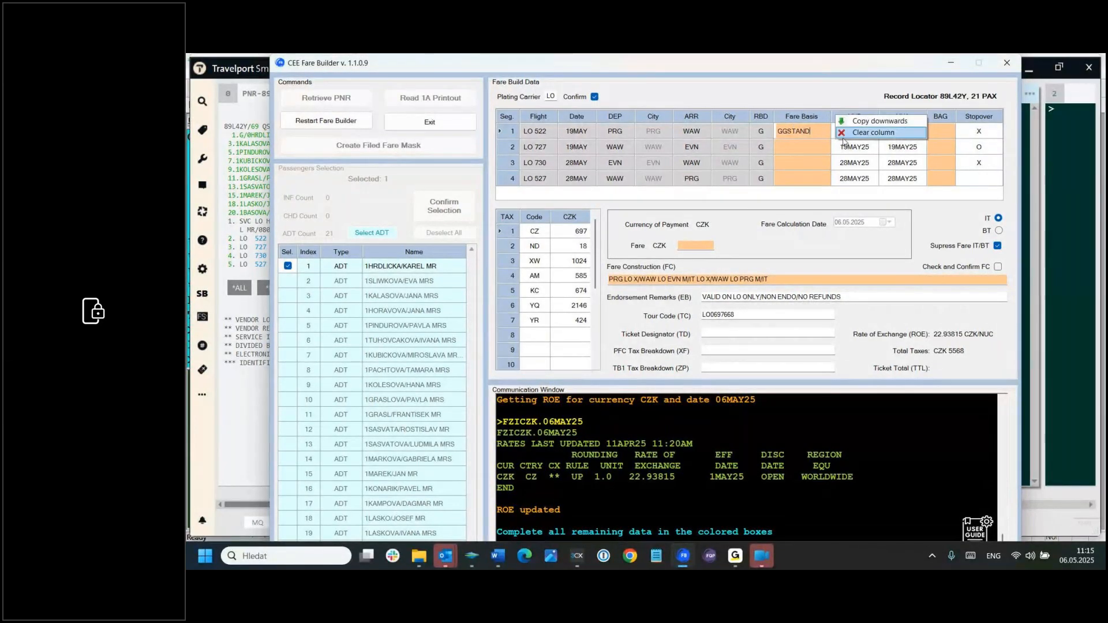
left_click(866, 123)
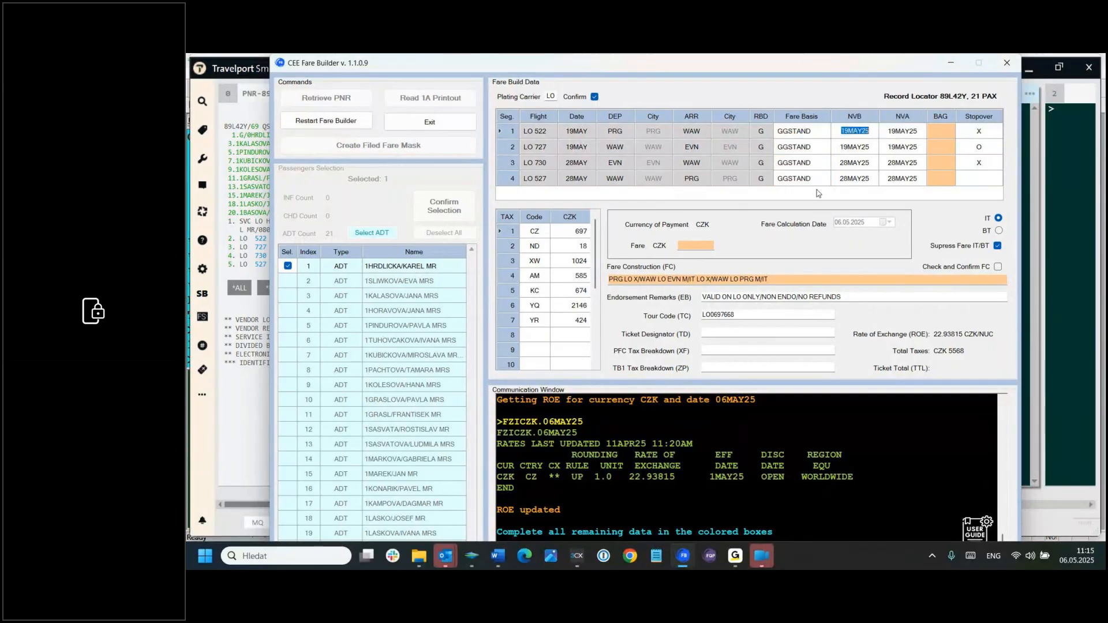
left_click(938, 129)
left_click(938, 116)
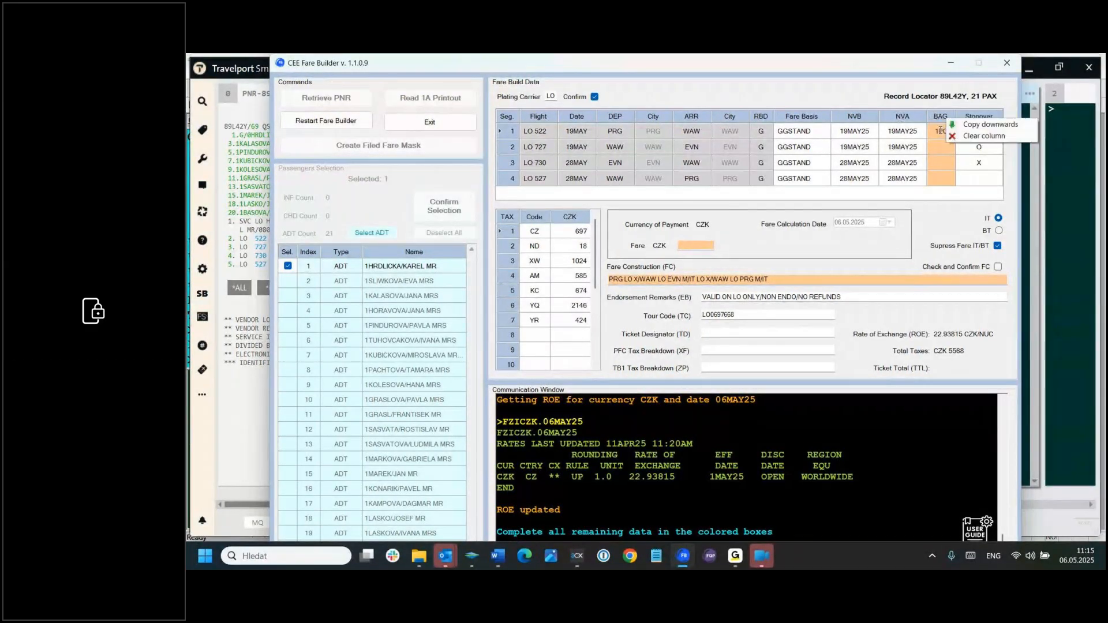
left_click(971, 125)
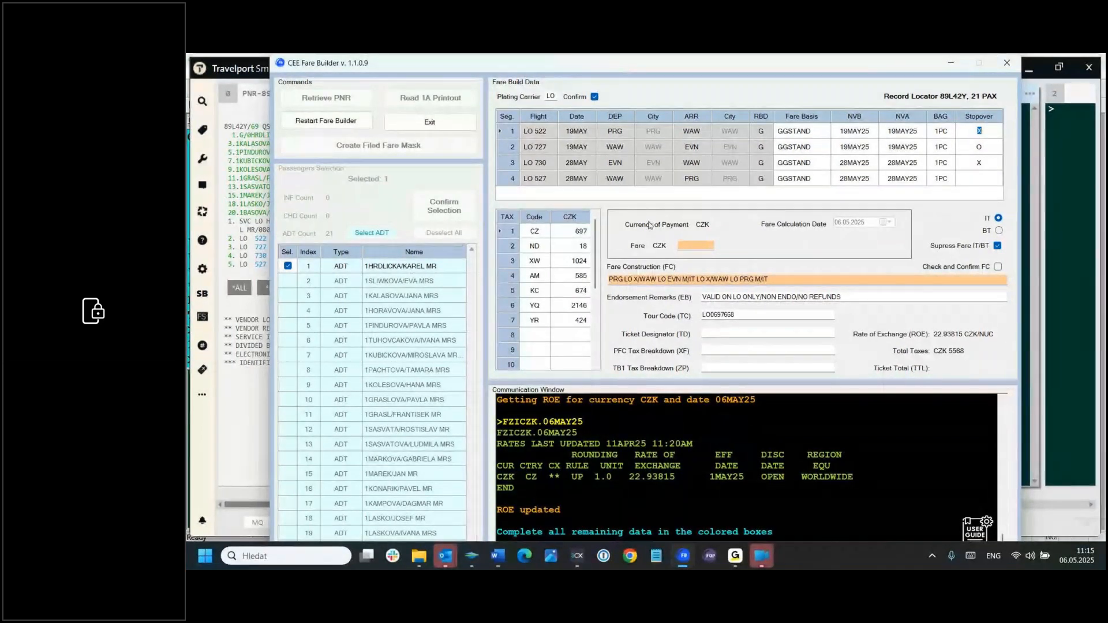
Step: Set passenger 1's fare amount to 0 CZK and check and confirm the fare construction
left_click(687, 244)
type("0")
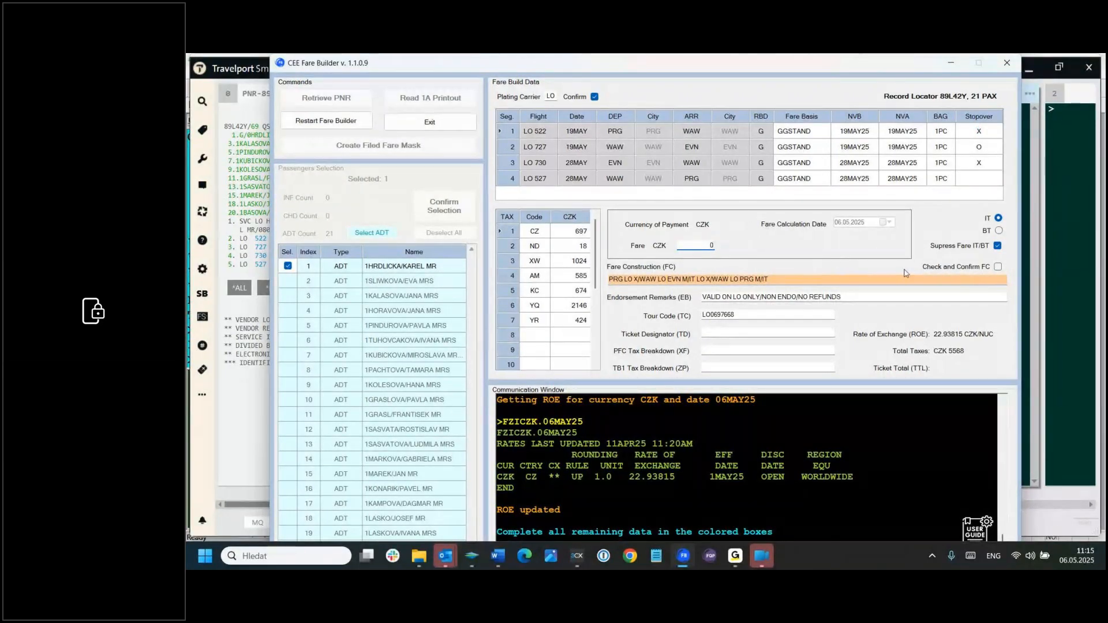
left_click(999, 267)
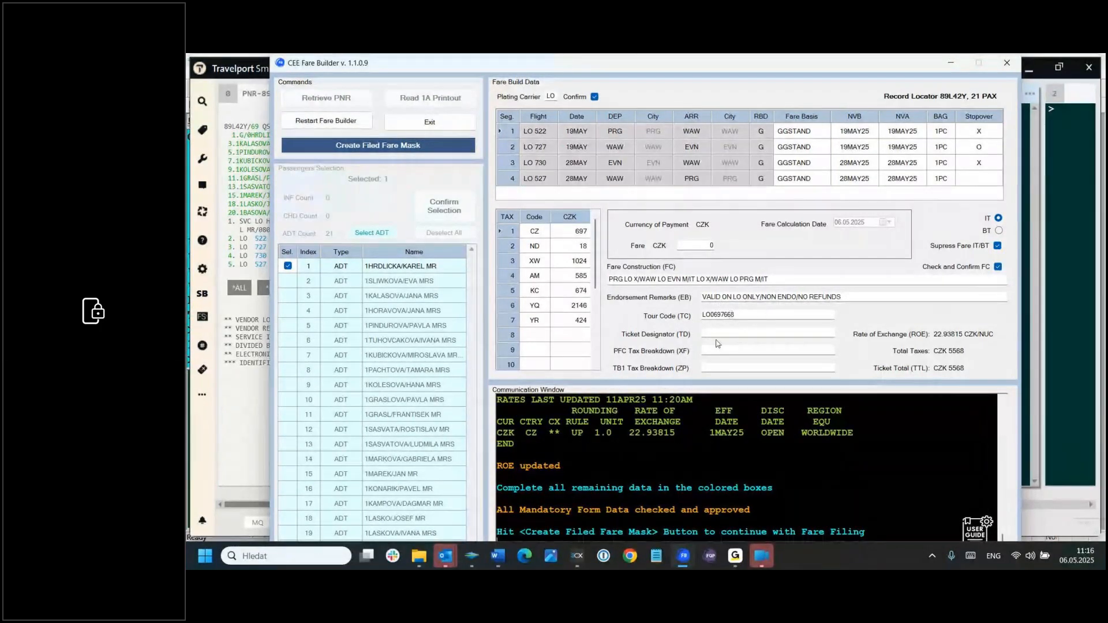
Step: Set passenger 1's ticket designator to GUIDE
left_click(806, 332)
type("GUIDE")
Step: Delete the YQ and YR taxes from passenger 1's fare build
right_click(535, 306)
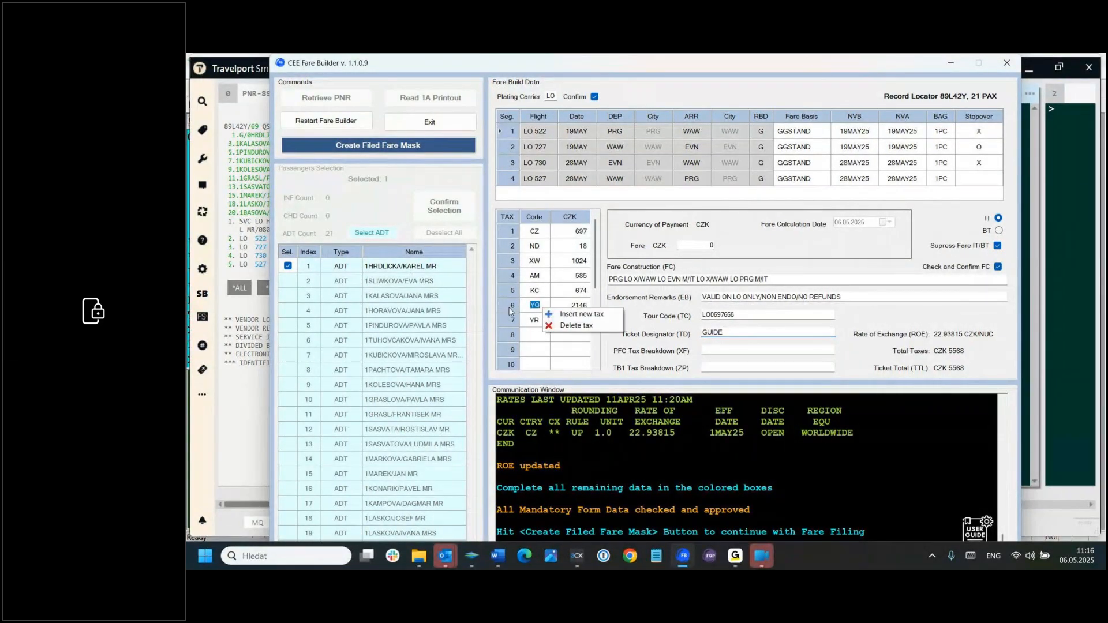
left_click(575, 326)
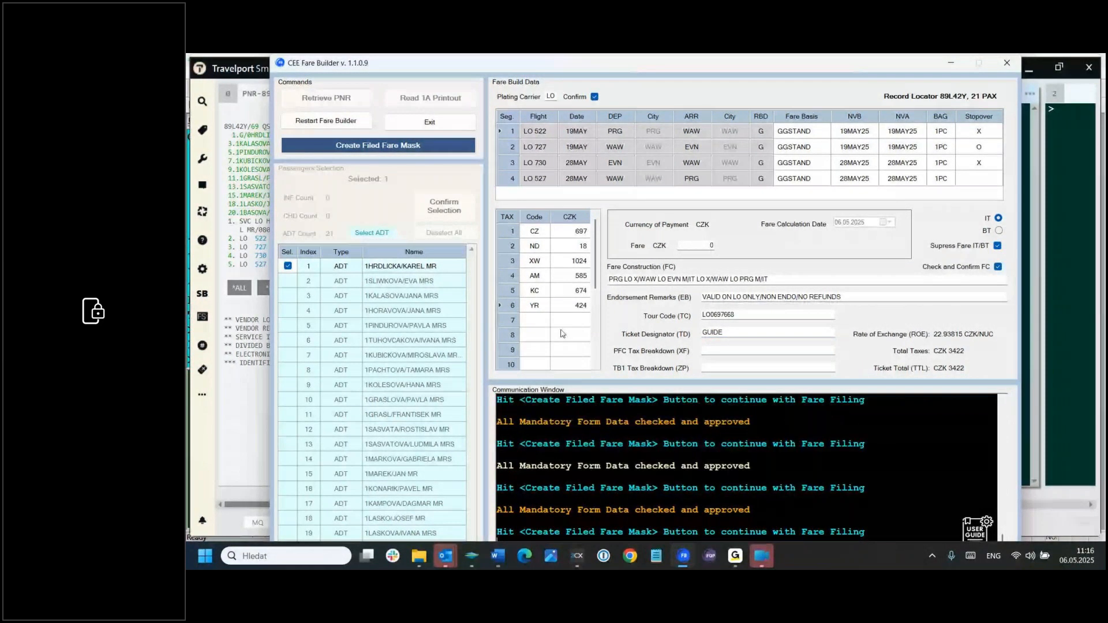
right_click(543, 304)
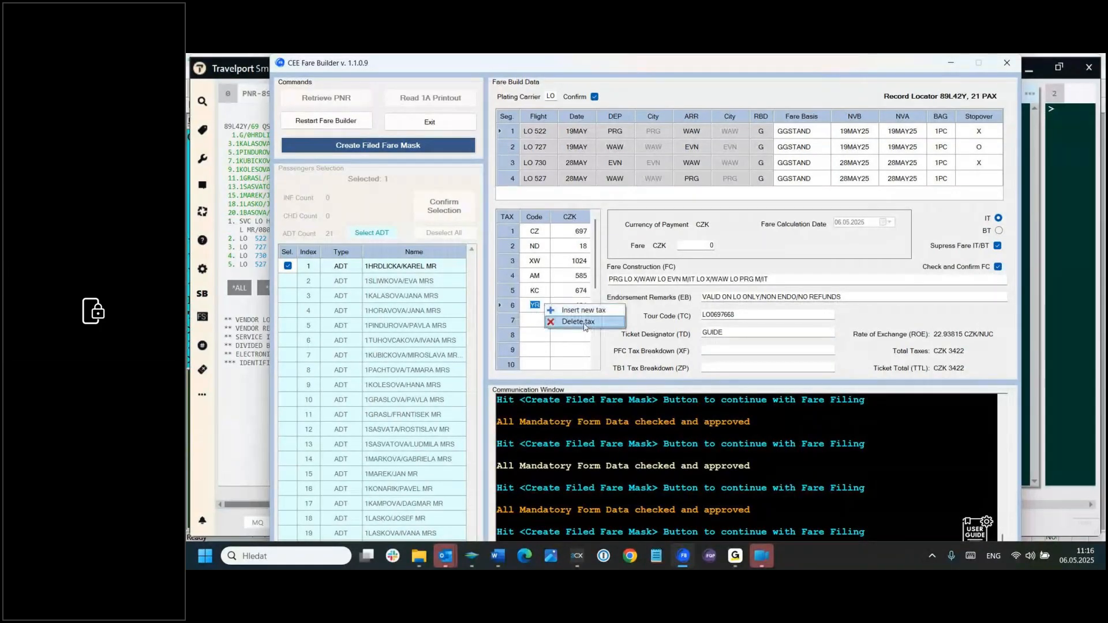
left_click(584, 327)
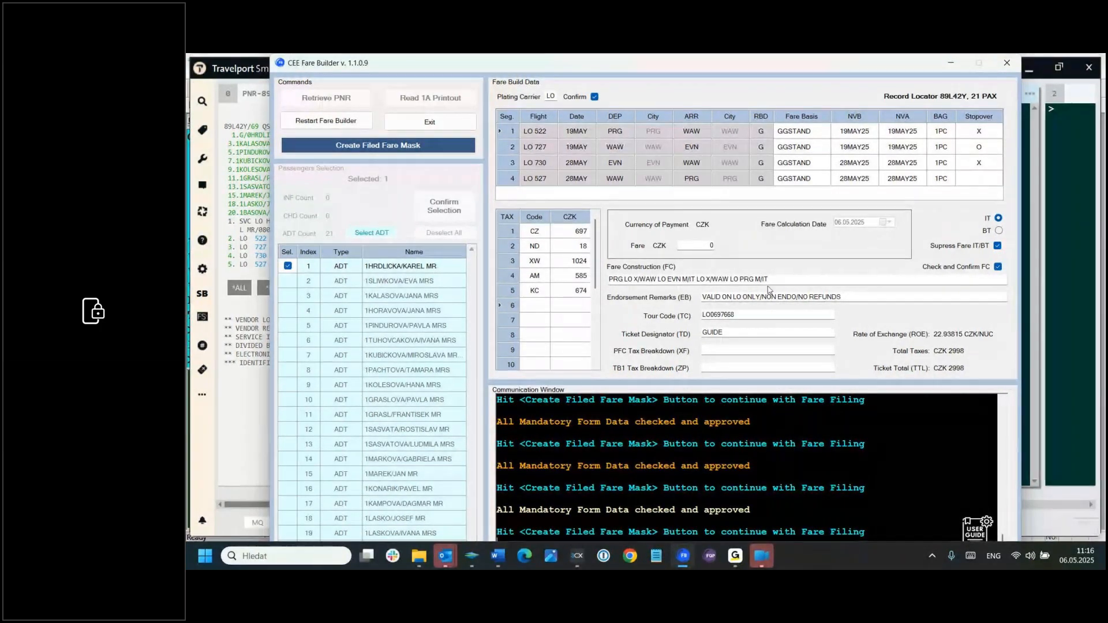
Step: Create the filed fare mask for passenger 1, confirm the fare build, and exit the Fare Builder to Travelport Smartpoint
left_click(394, 146)
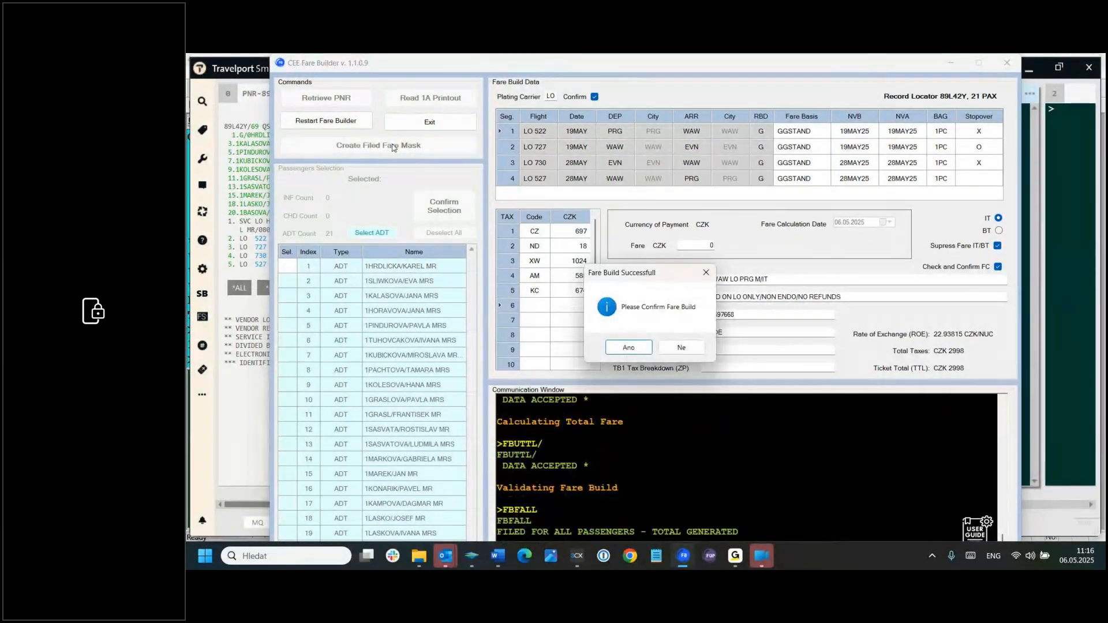
left_click(640, 348)
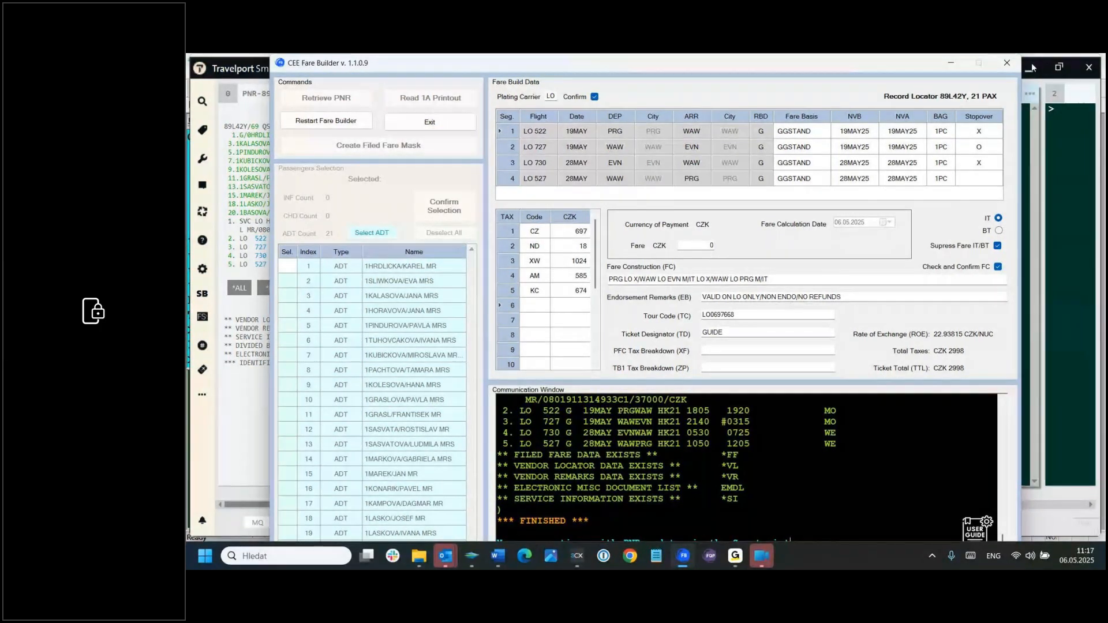
left_click(1008, 65)
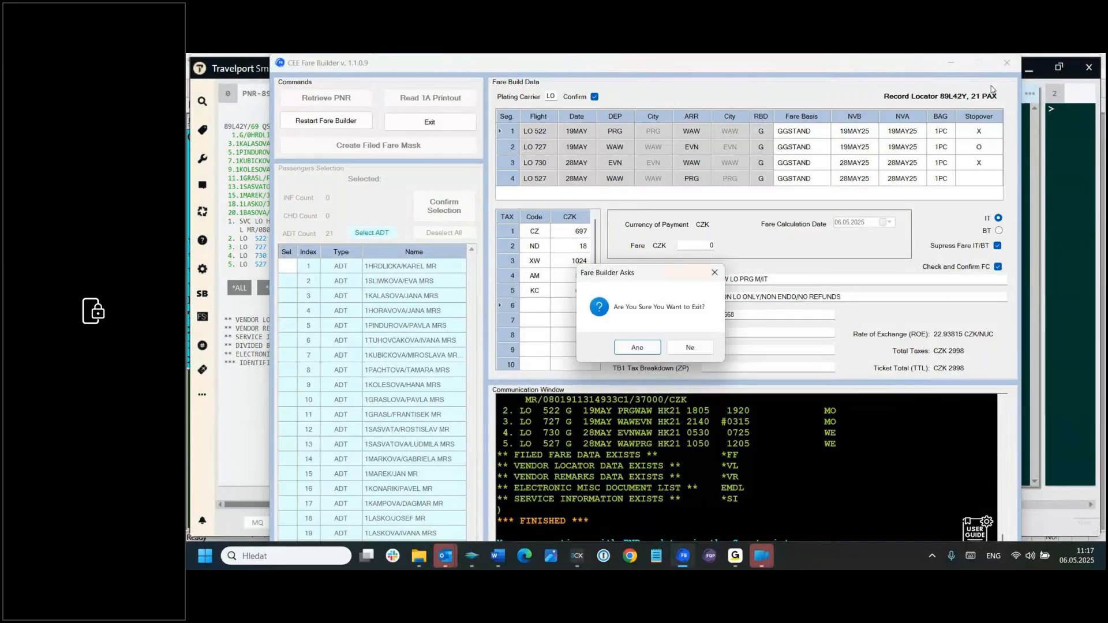
left_click(638, 349)
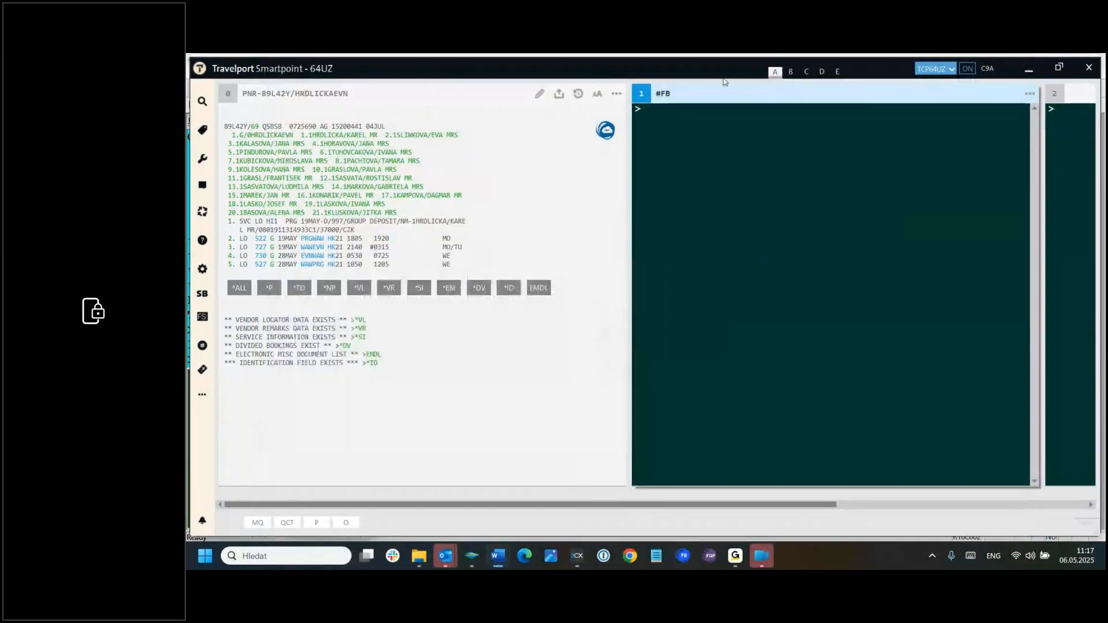
Step: Ignore and re-retrieve the group PNR with the IR command in terminal window 1
left_click(646, 107)
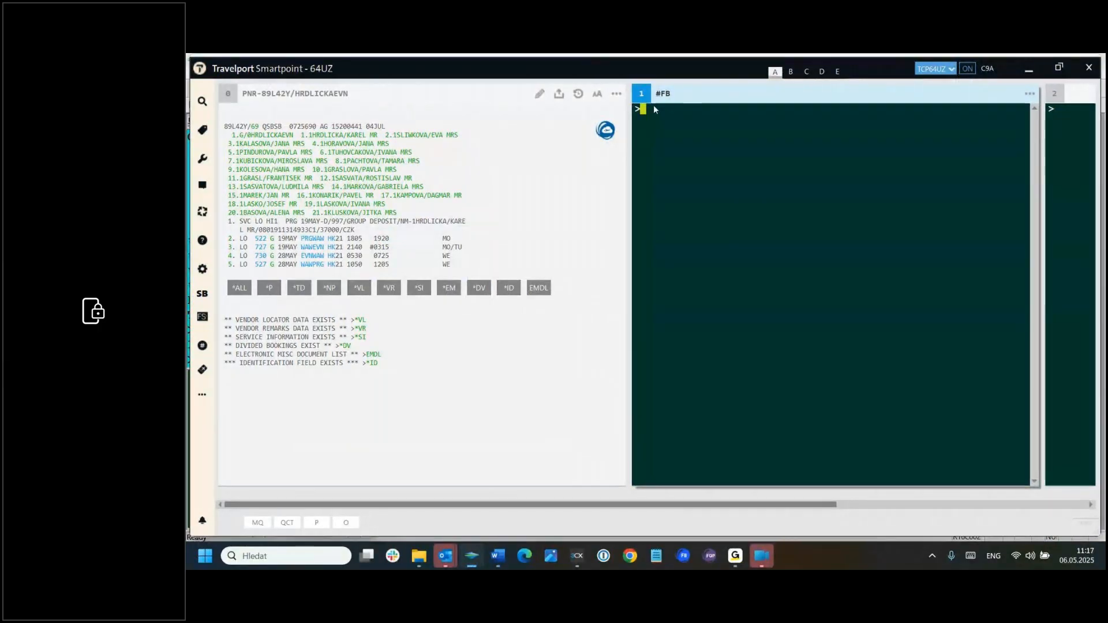
type("IR")
key("Return")
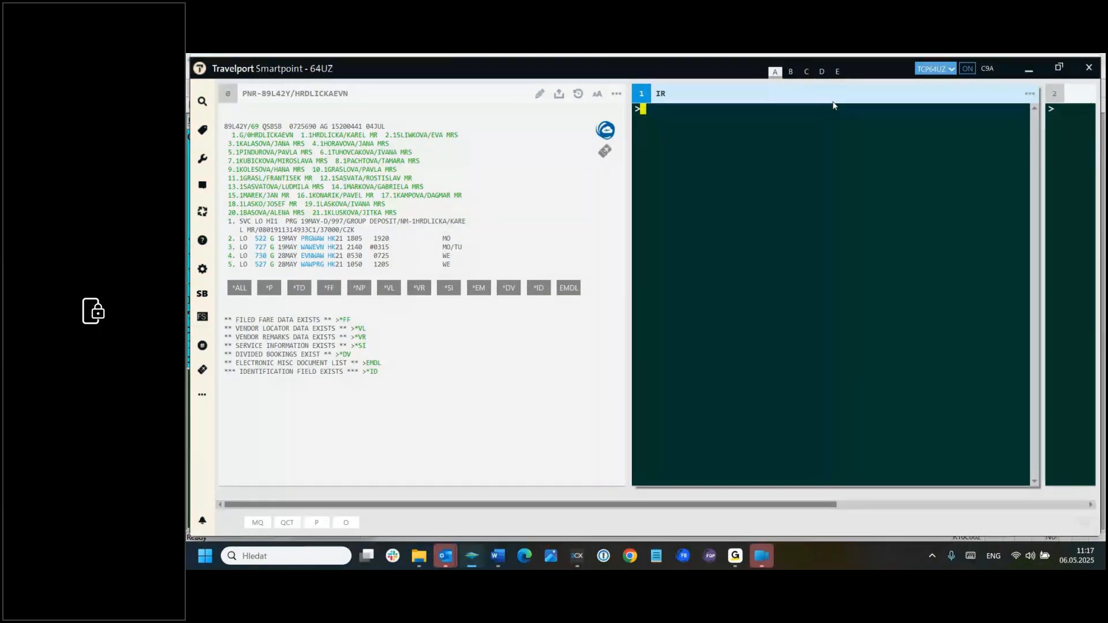
Step: Display the PNR's filed fares with the *FF command
type("*FF")
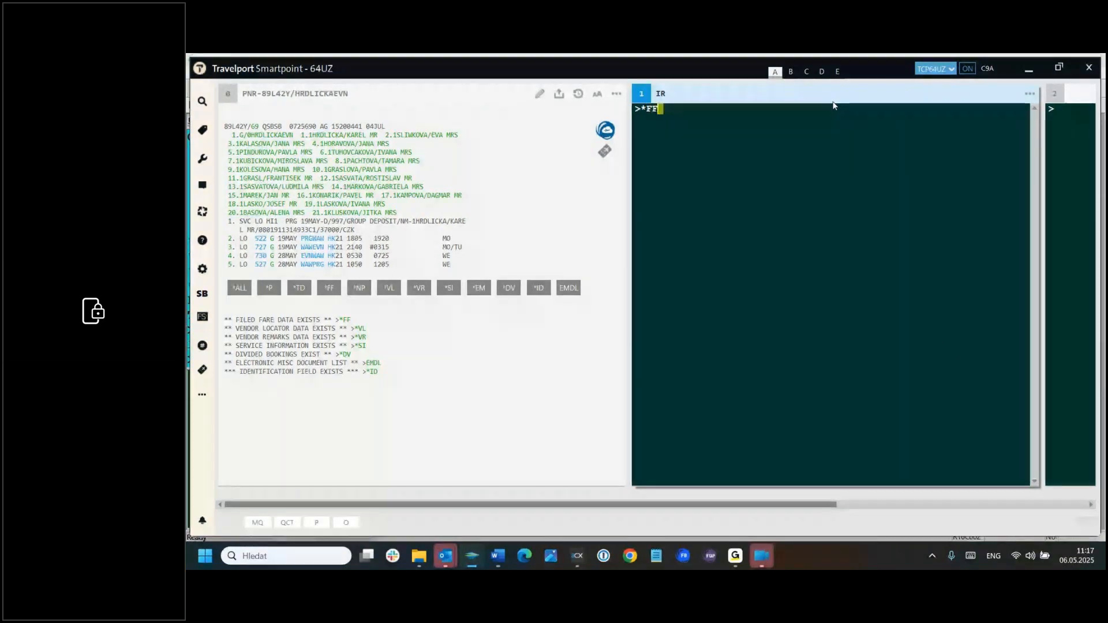
key("Return")
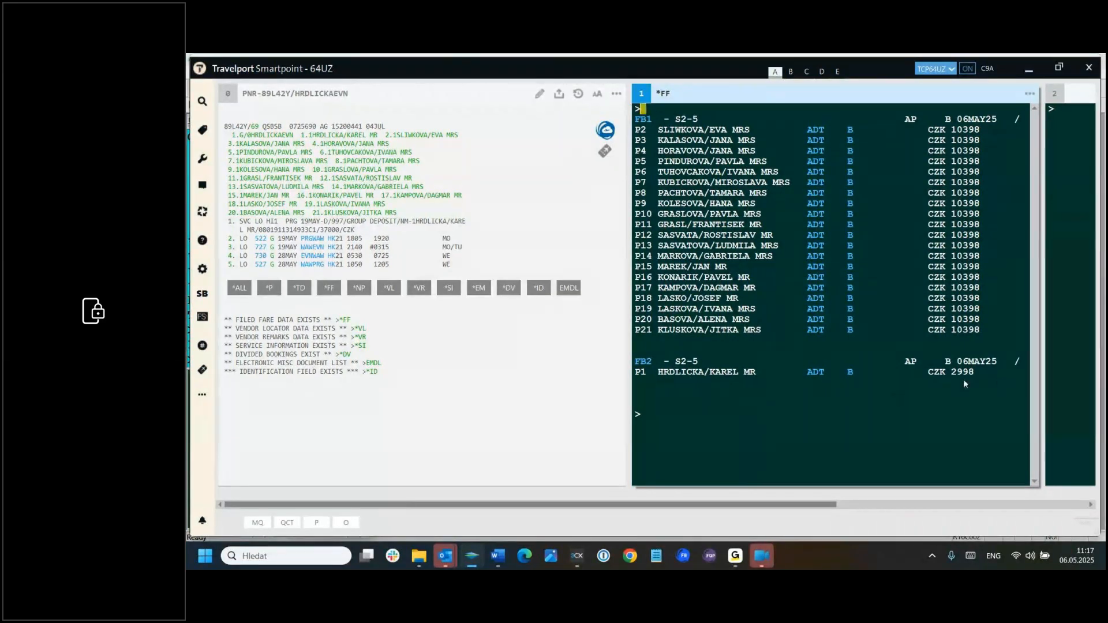
Step: Display the details of filed fares 1 and 2 with the *FF1 and *FF2 commands
type("*FF1")
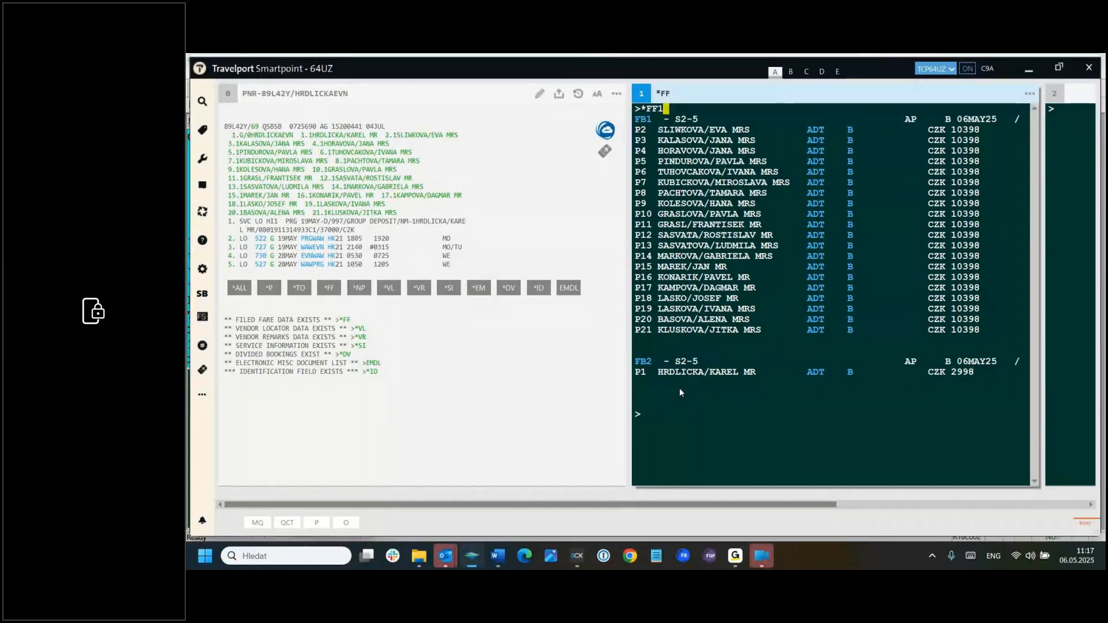
key("Return")
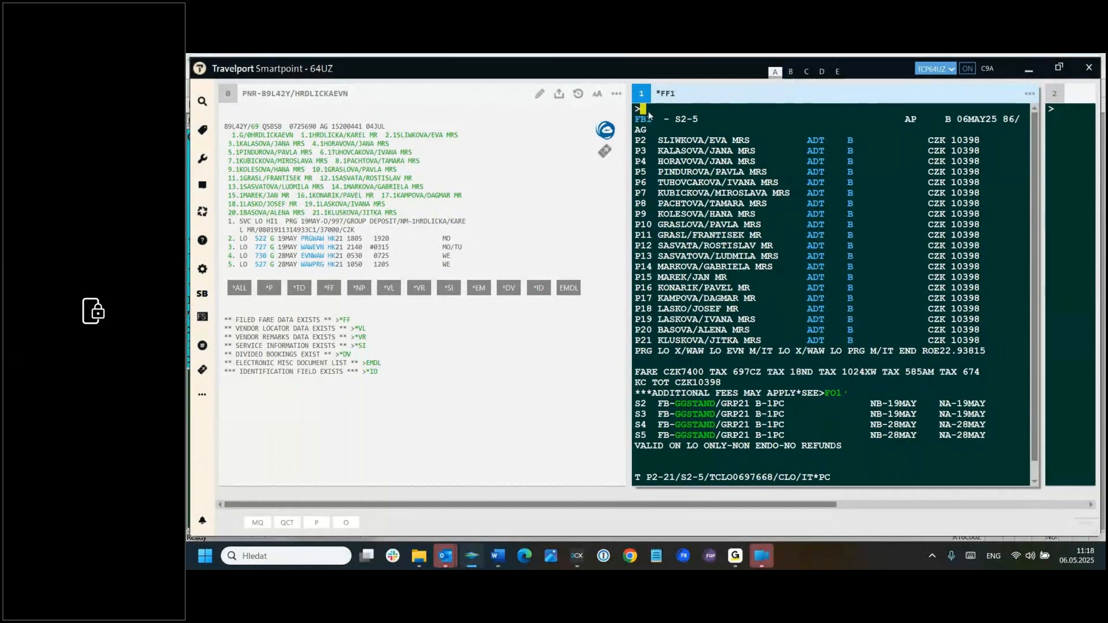
type("2")
key("Return")
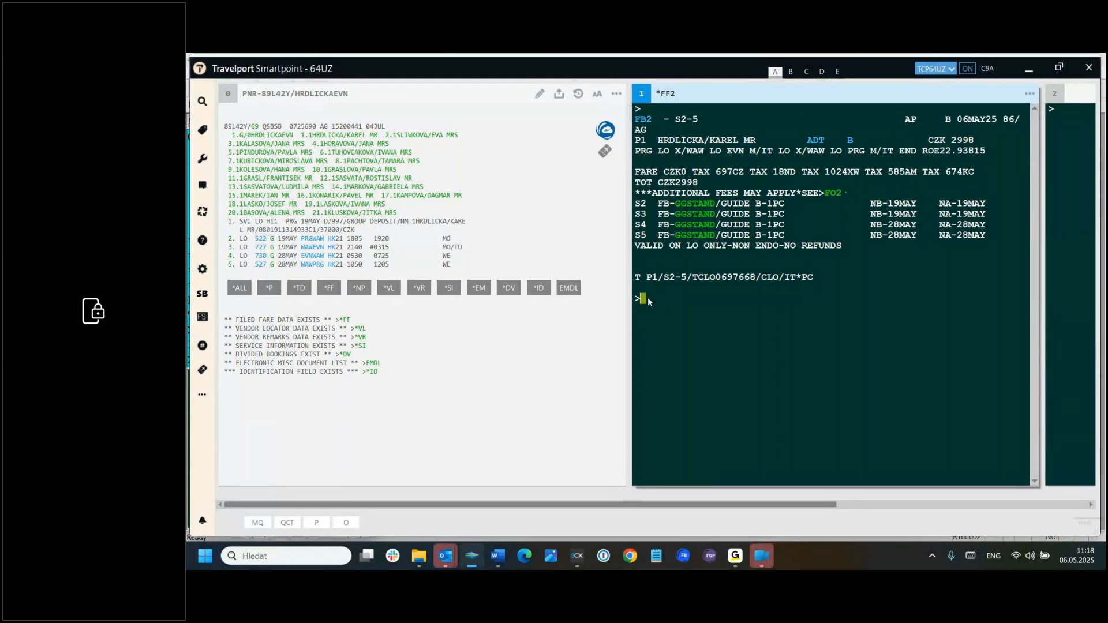
Step: Ignore the current PNR and switch to the other branch's emulation with the SEM/5C0L/AG command
type("I")
key("Return")
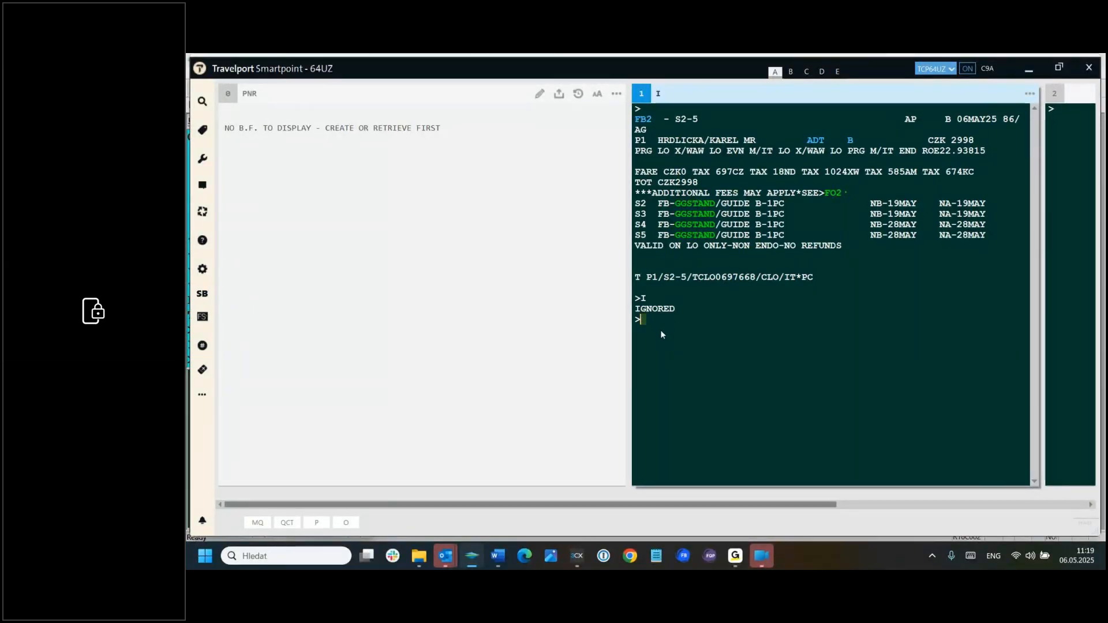
type("SEM/5C0L/AG")
key("Return")
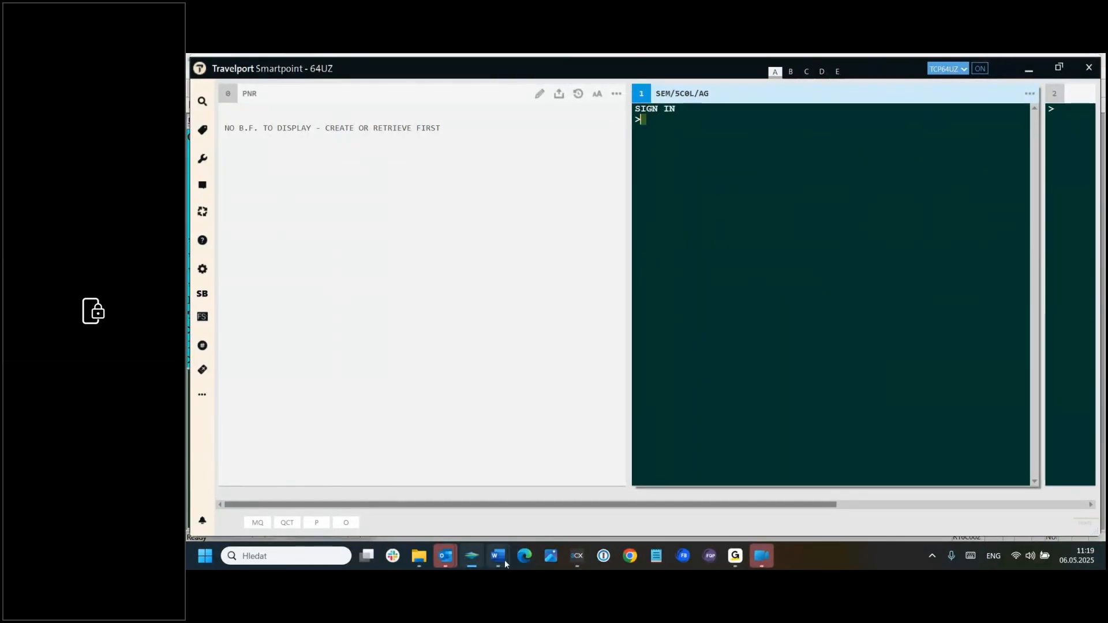
Step: Open the GRP OSA document in Word and review its itinerary, passenger list and ticketing instructions, dismissing the mail notification
mouse_move(502, 561)
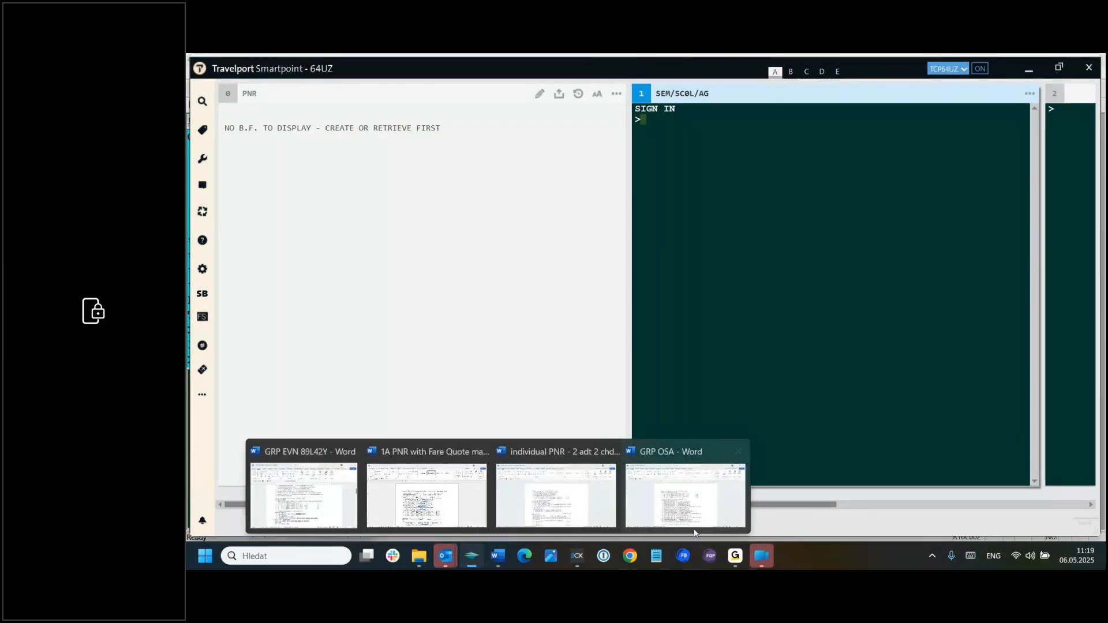
left_click(694, 514)
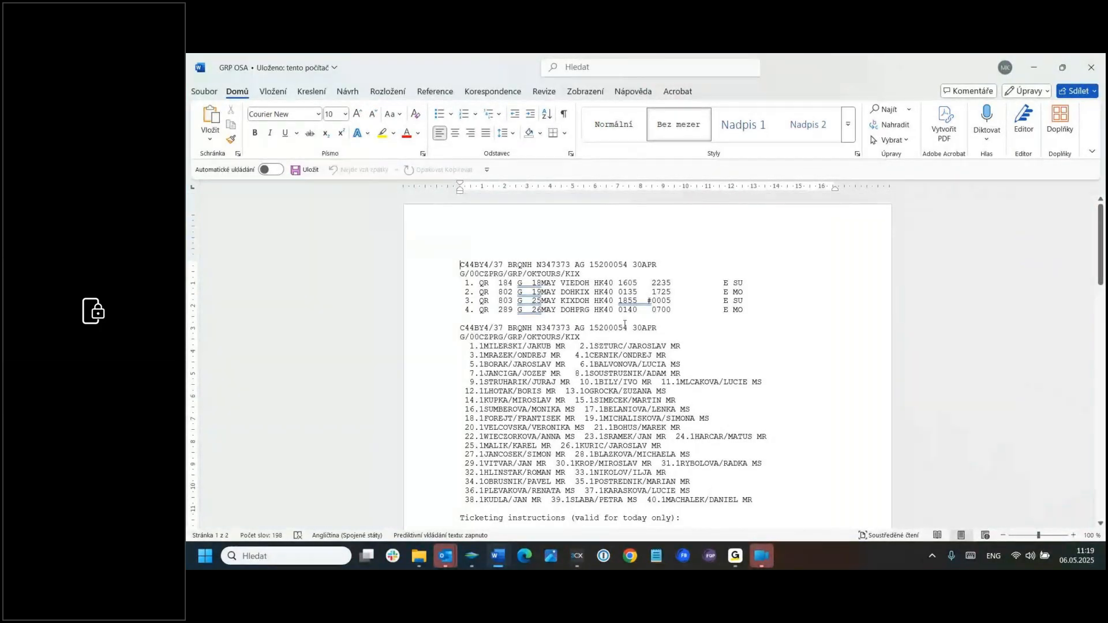
scroll(767, 427, "down", 6)
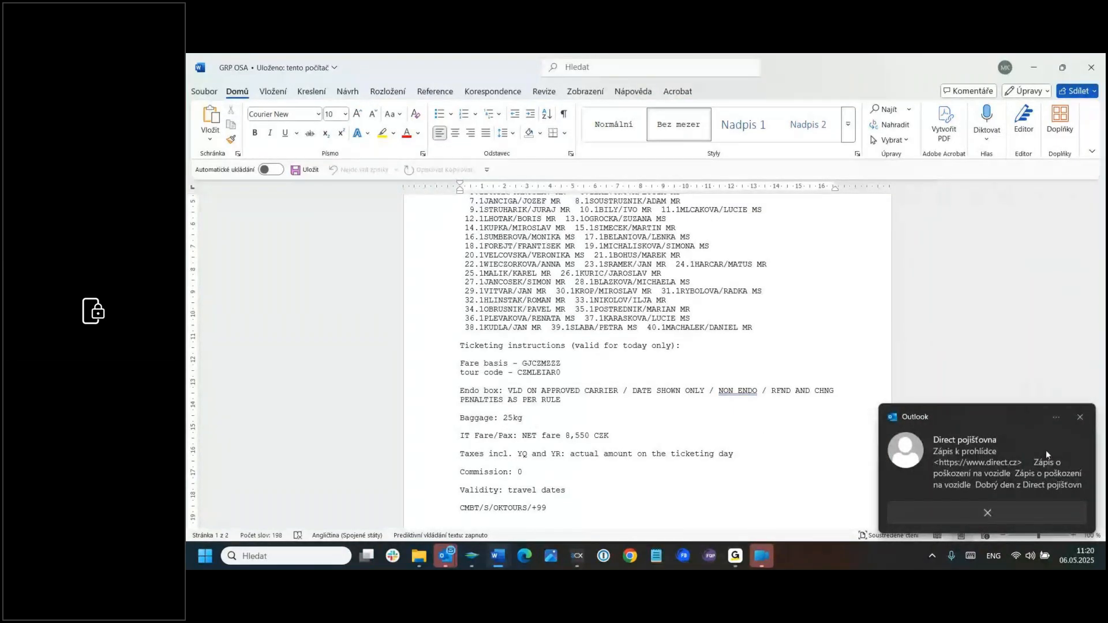
left_click(1080, 418)
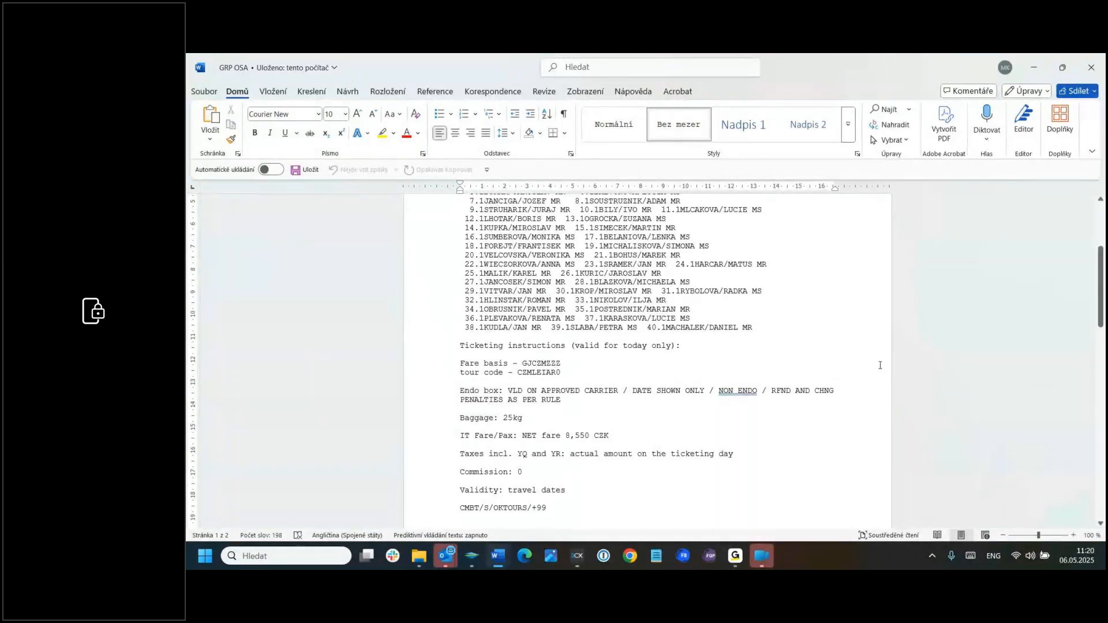
Step: Copy the record locator from the GRP OSA document and retrieve that group PNR in Travelport Smartpoint
scroll(811, 339, "up", 5)
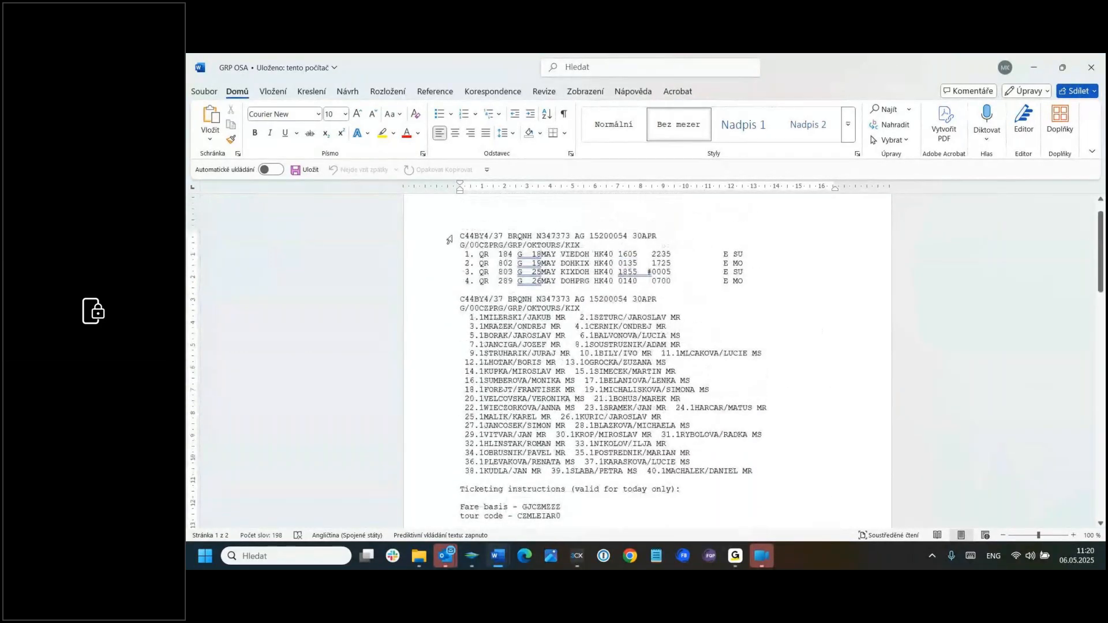
left_click_drag(460, 236, 489, 236)
key("ctrl+c")
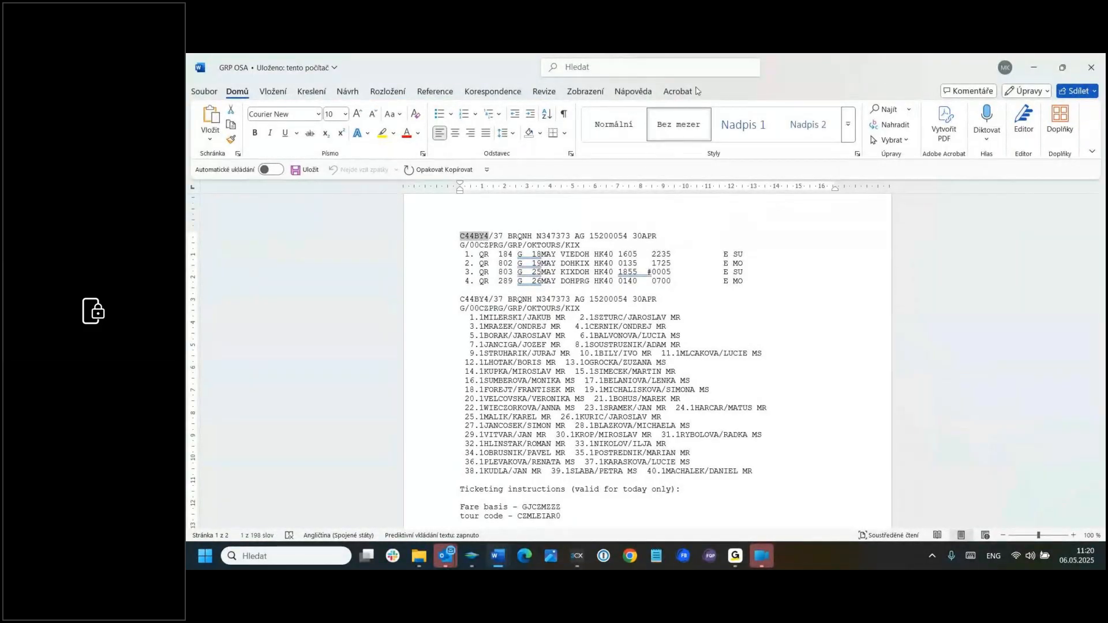
left_click_drag(812, 73, 1105, 55)
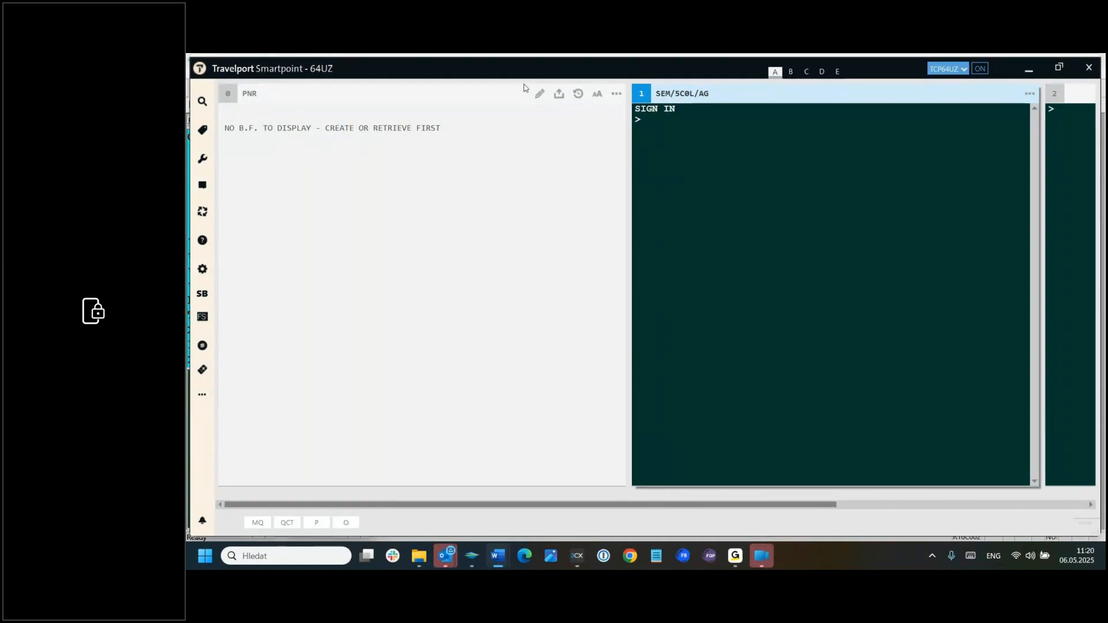
type("*")
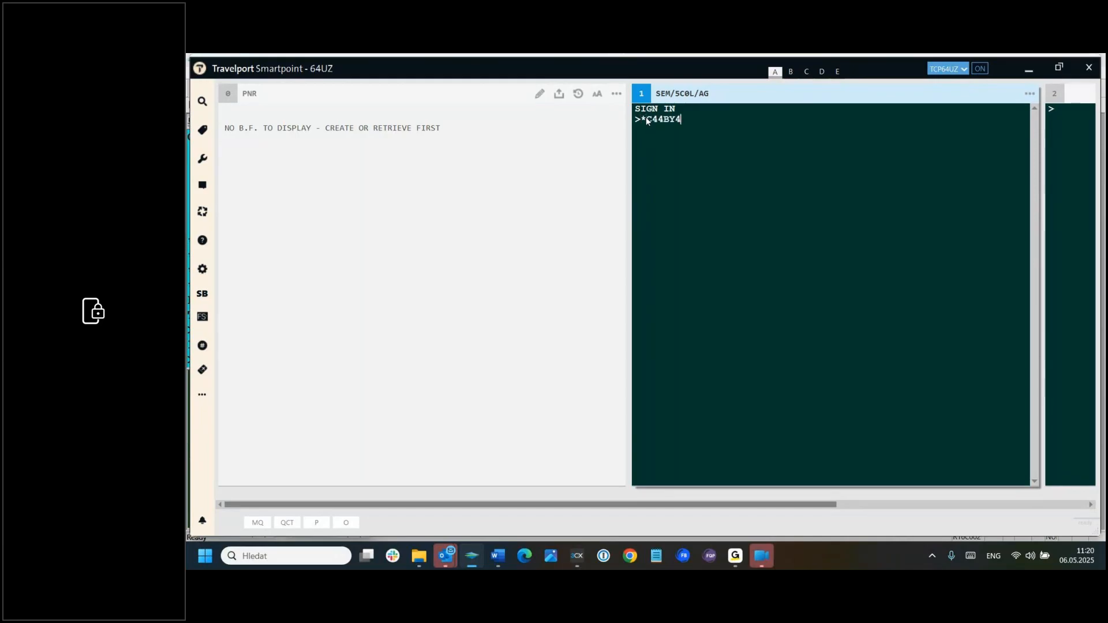
key("Return")
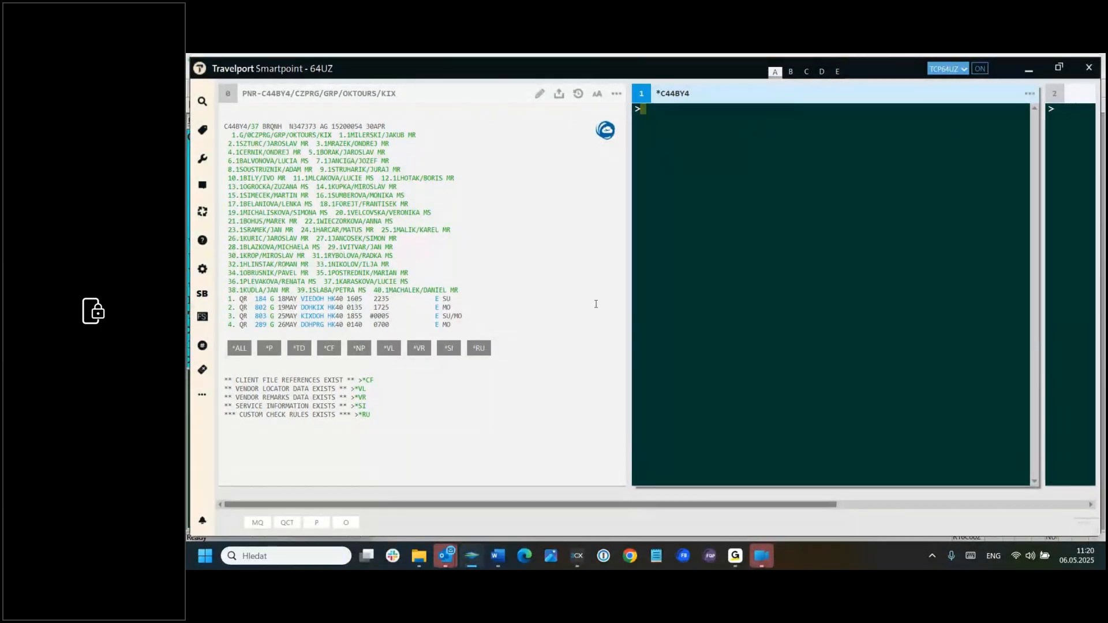
Step: Load the PNR into CEE Fare Builder and confirm passengers 1-40 and plating carrier QR
left_click(684, 556)
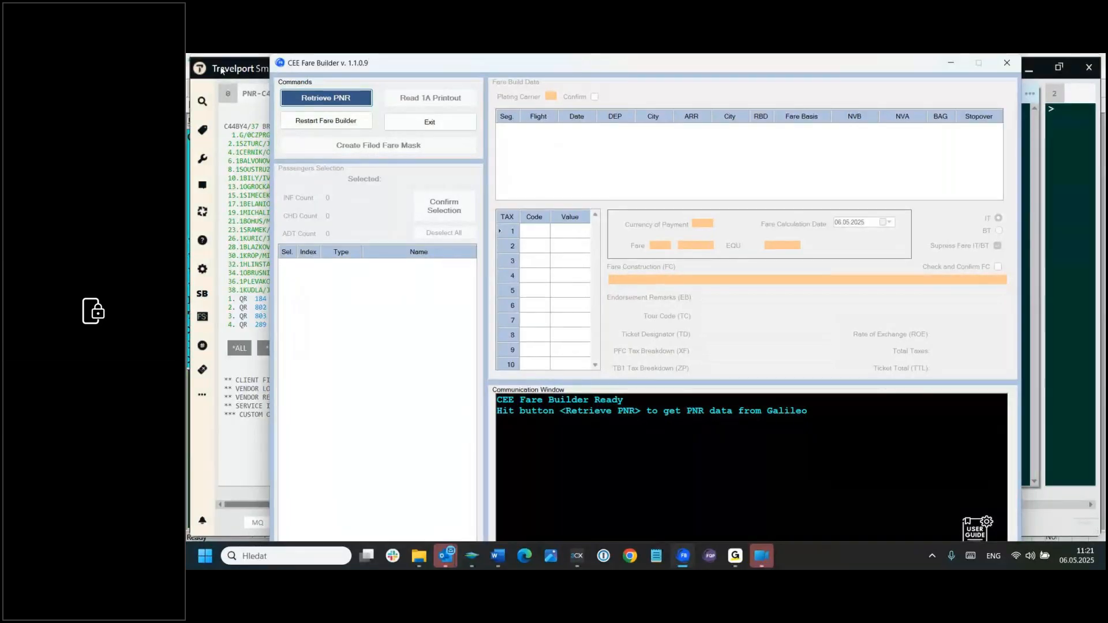
left_click(331, 100)
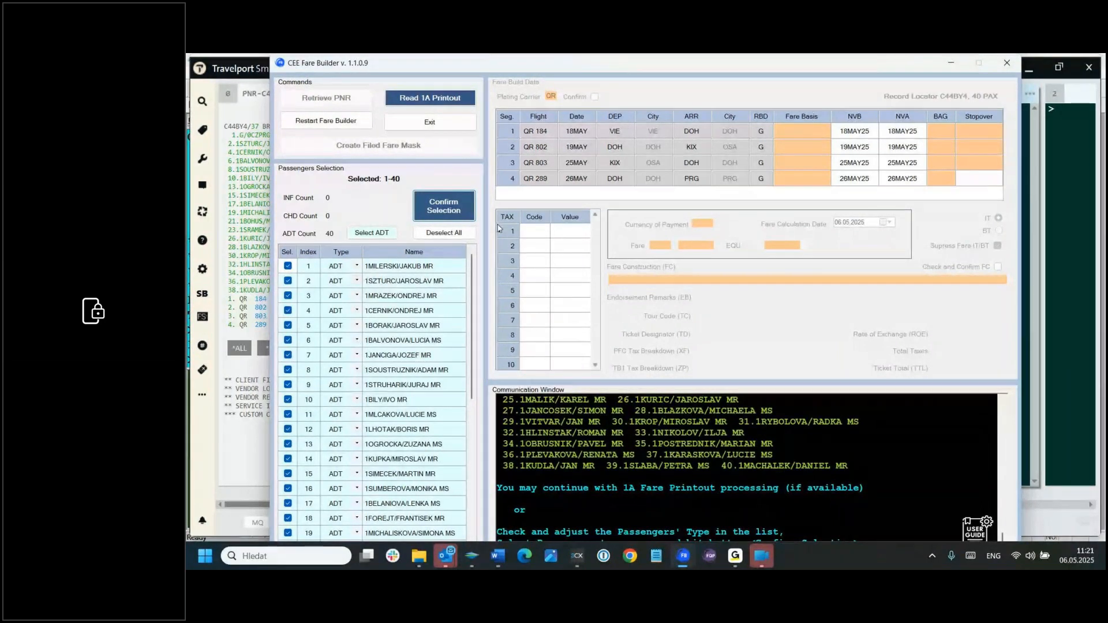
left_click(434, 217)
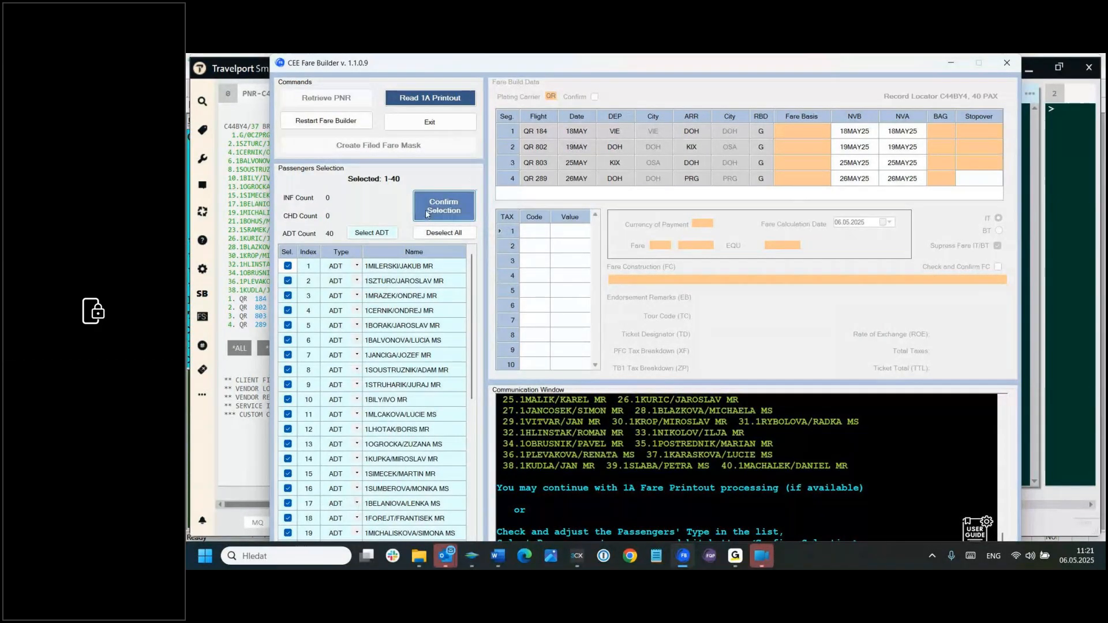
left_click(455, 203)
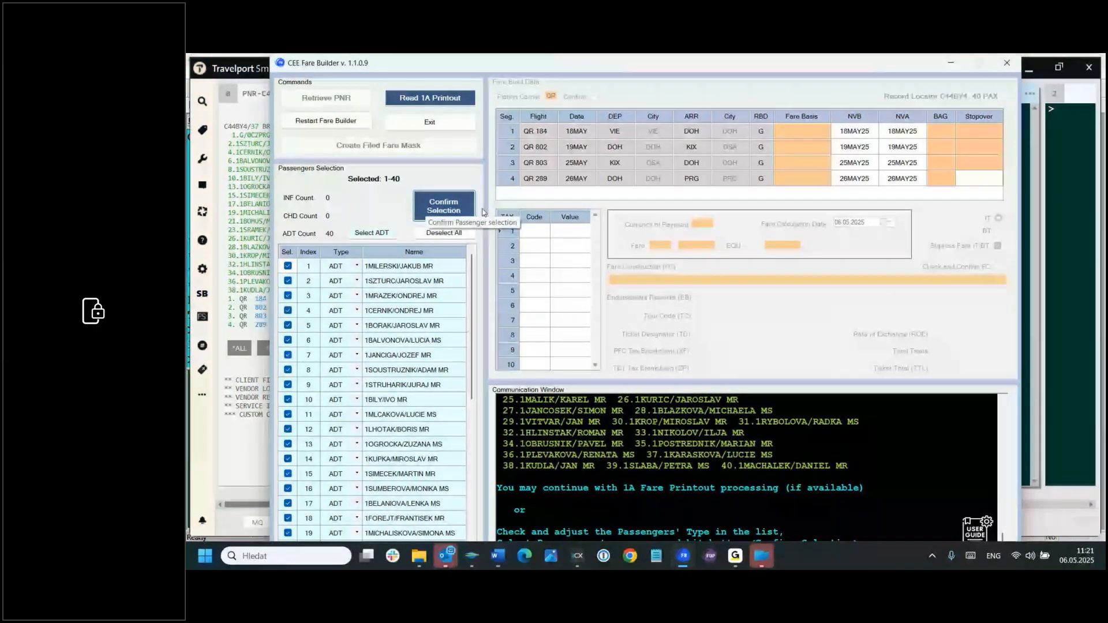
left_click(446, 208)
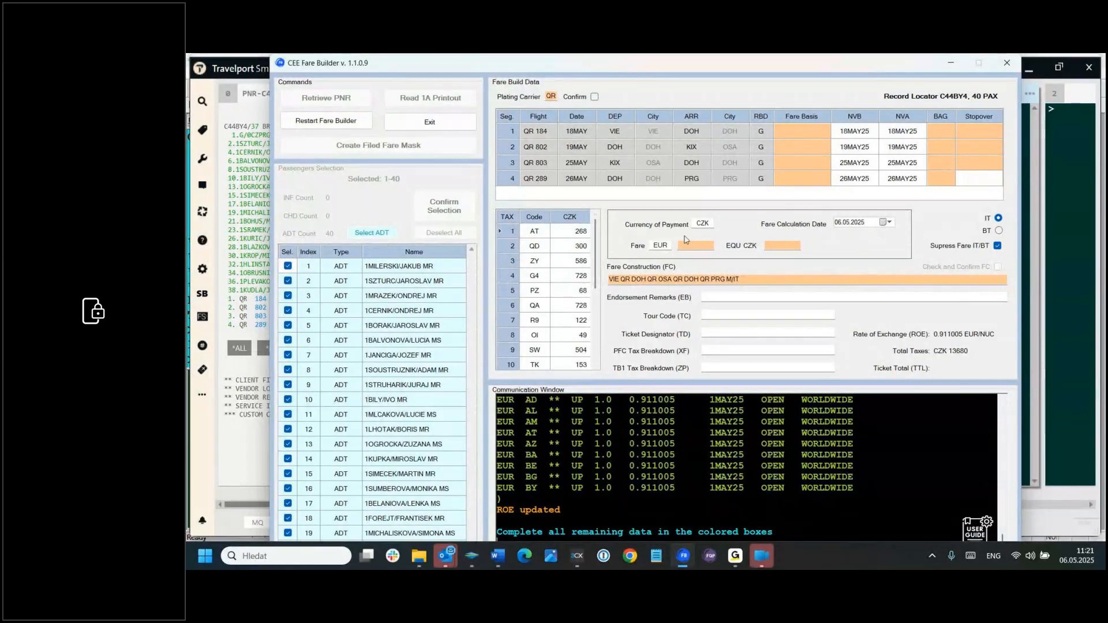
left_click(595, 97)
Step: Copy fare basis GJCZMZZZ from the GRP OSA document and apply it to all four segments in the Fare Builder
key("alt+Tab")
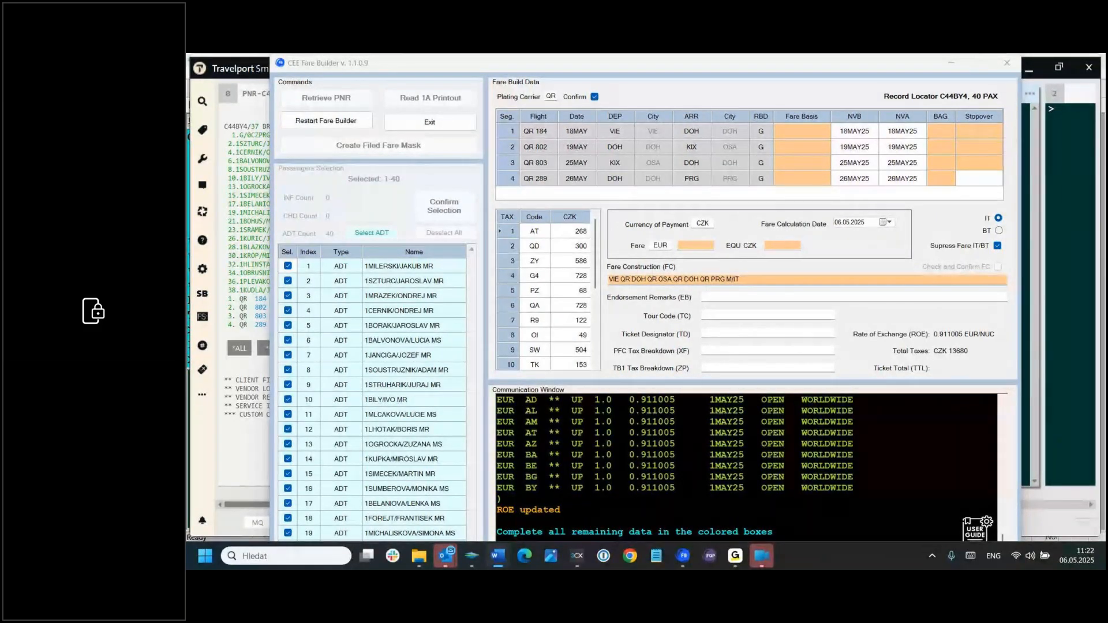
left_click(816, 135)
key("ctrl+v")
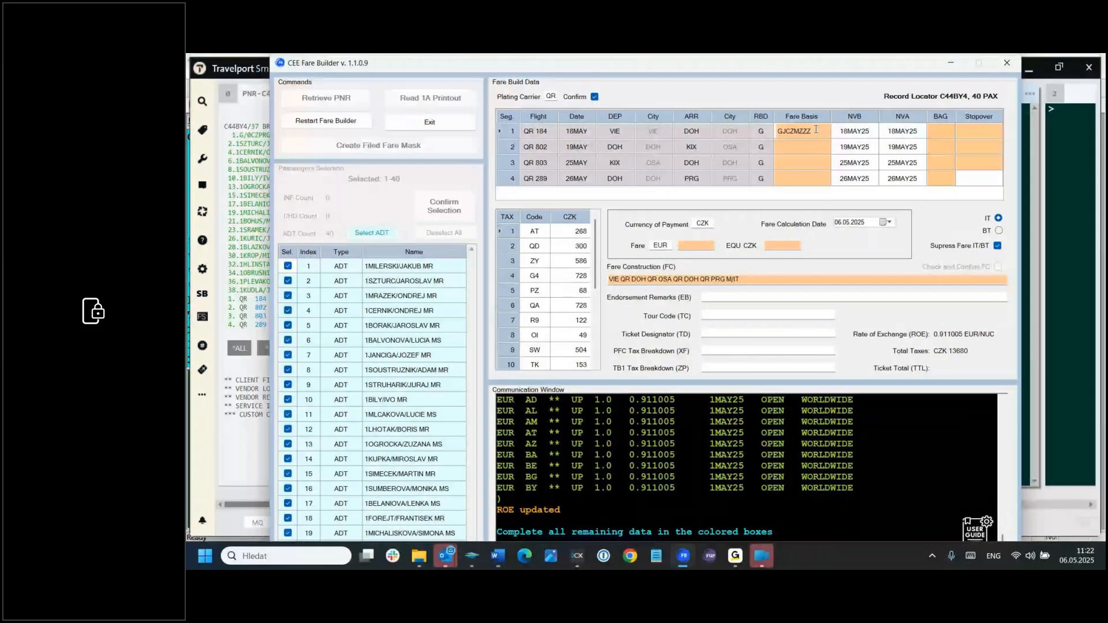
right_click(813, 115)
left_click(832, 121)
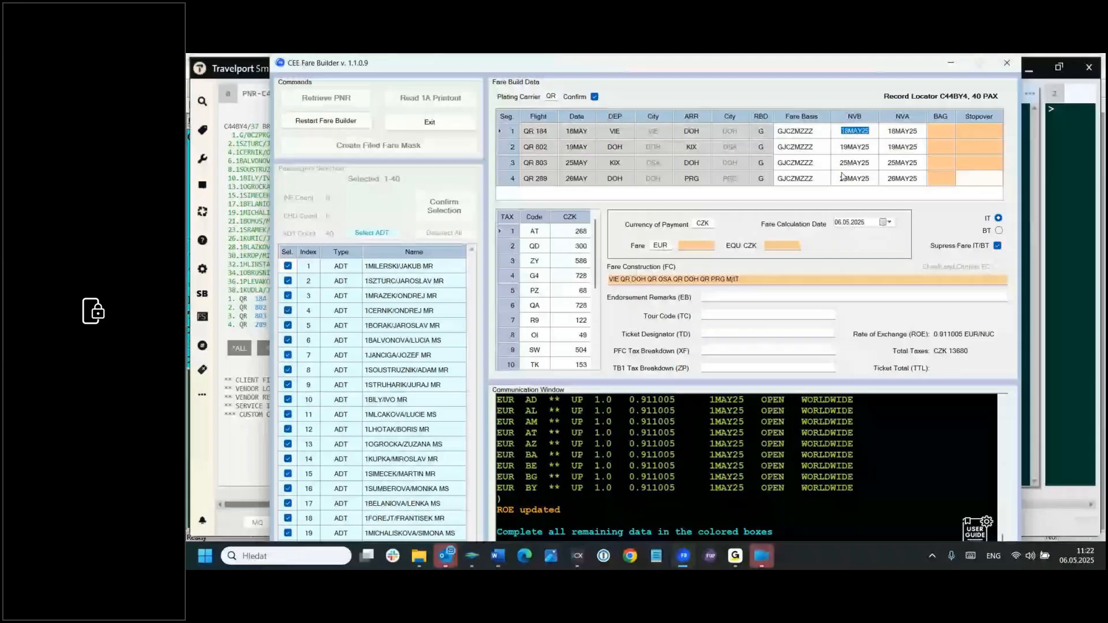
Step: Set the baggage allowance to 25K for all four segments
left_click(941, 130)
type("2")
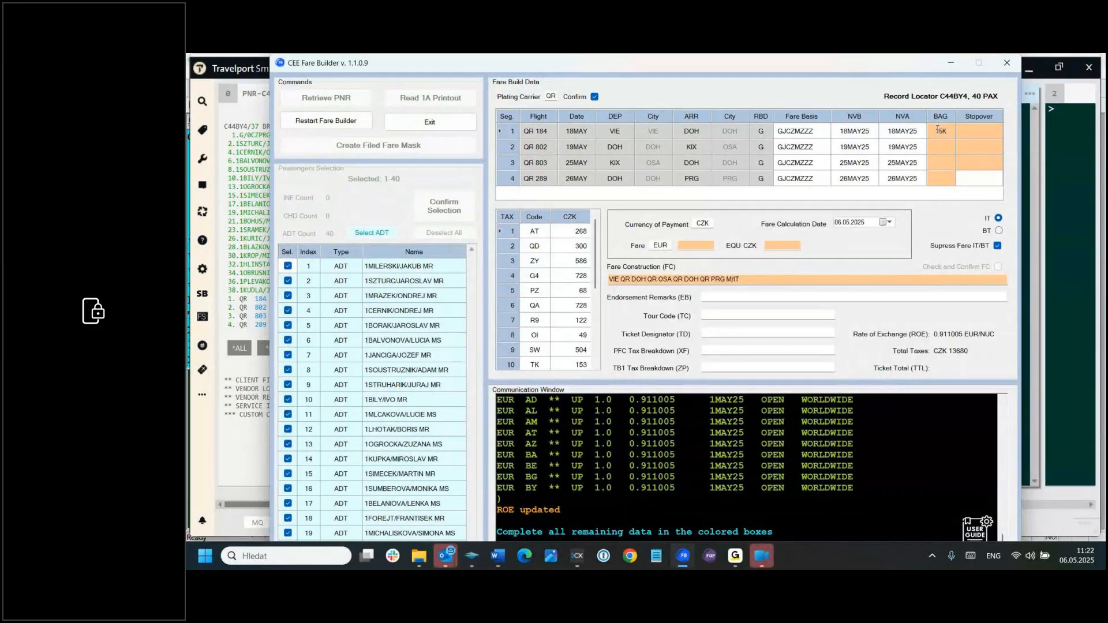
right_click(958, 116)
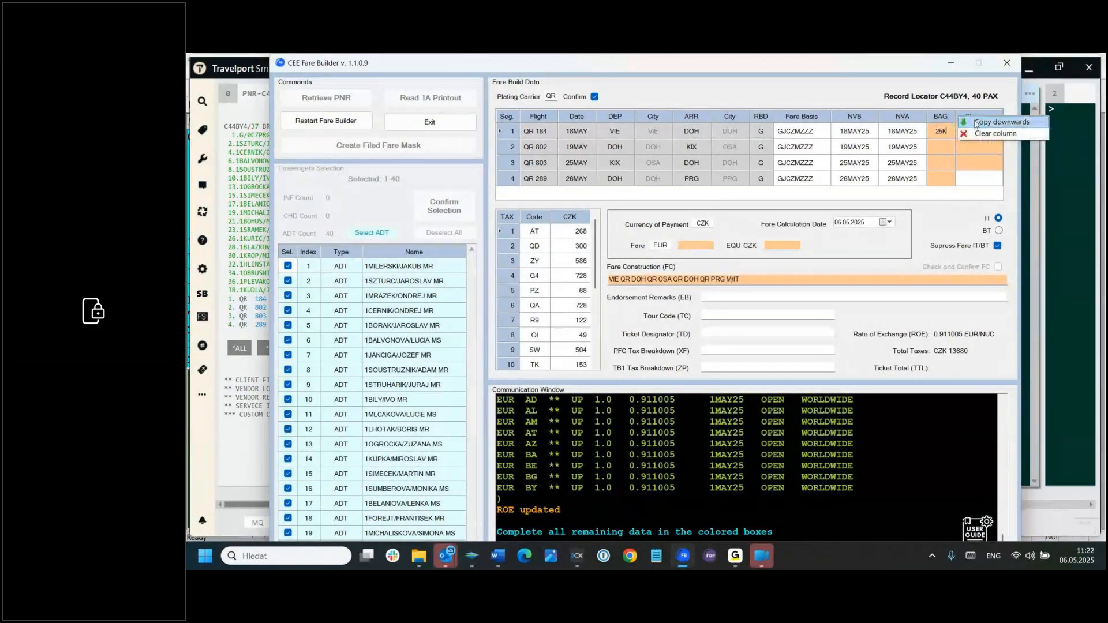
left_click(976, 122)
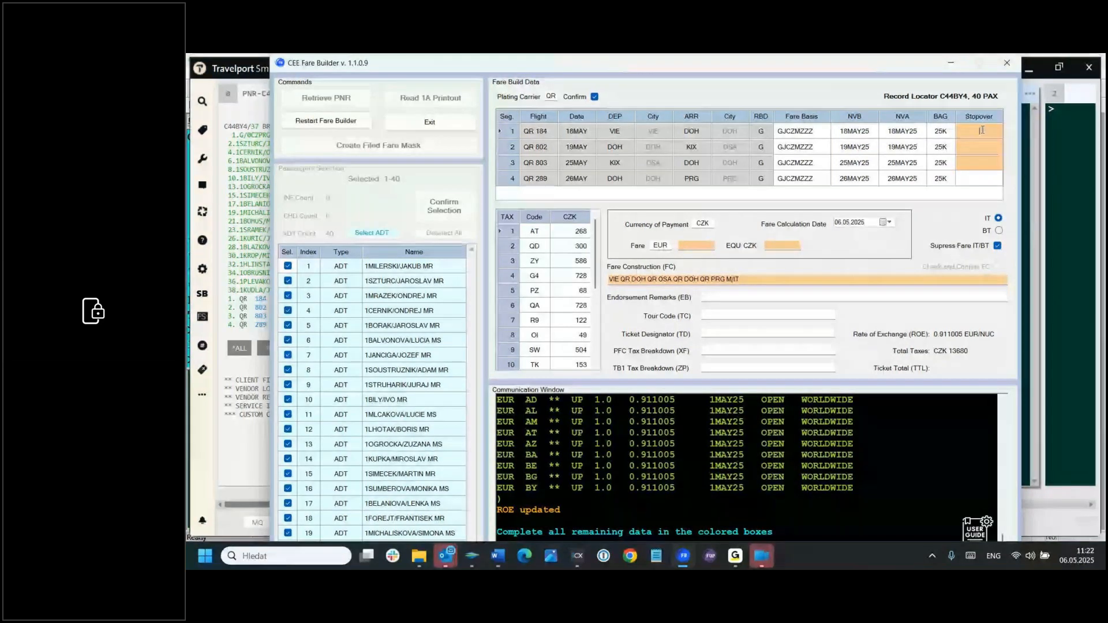
Step: Set the stopover indicators to X for segment 1, O for segment 2 and X for segment 3
left_click(982, 129)
type("X")
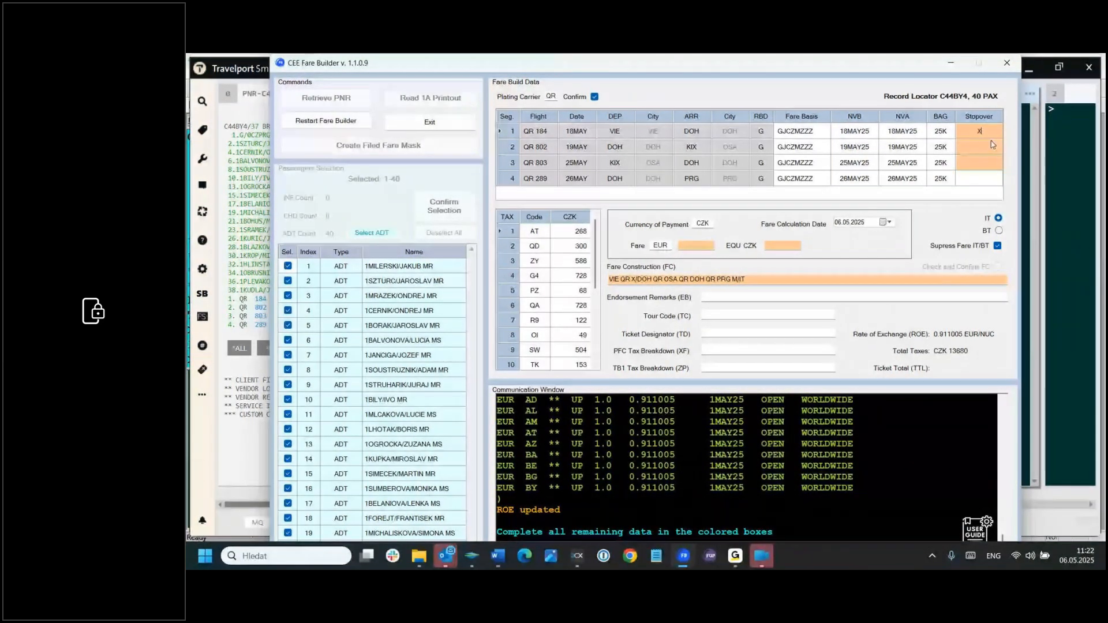
left_click(982, 147)
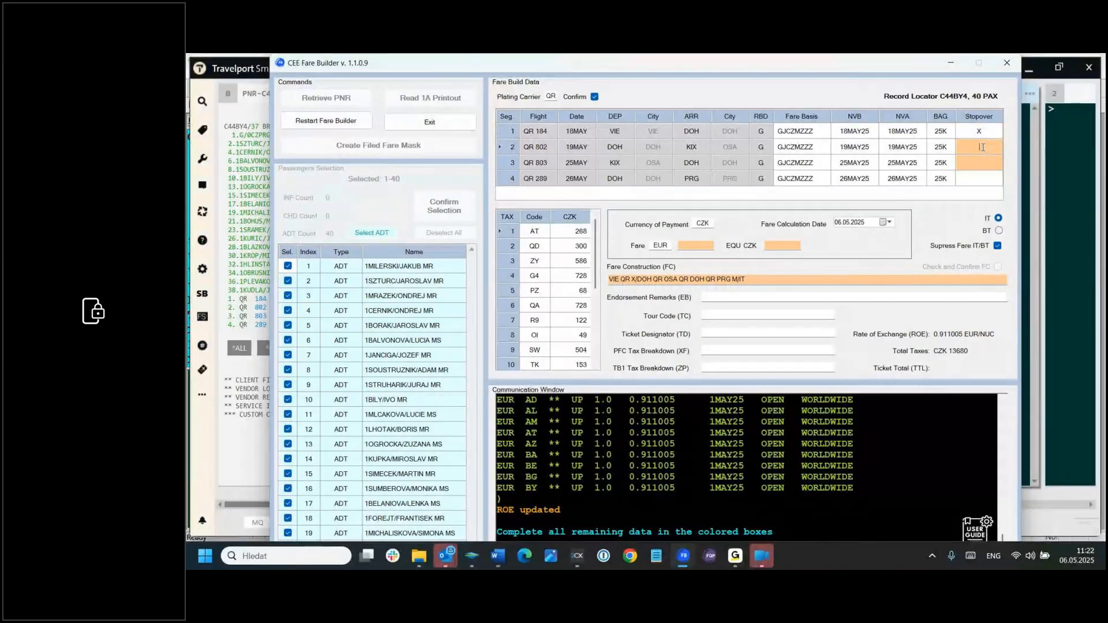
type("O")
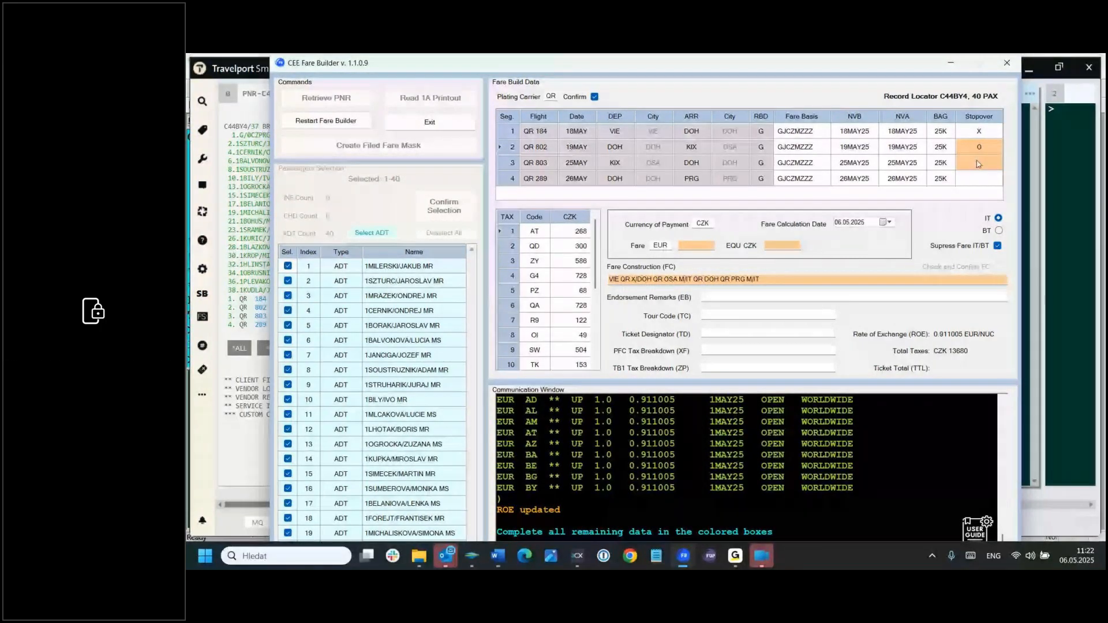
left_click(978, 163)
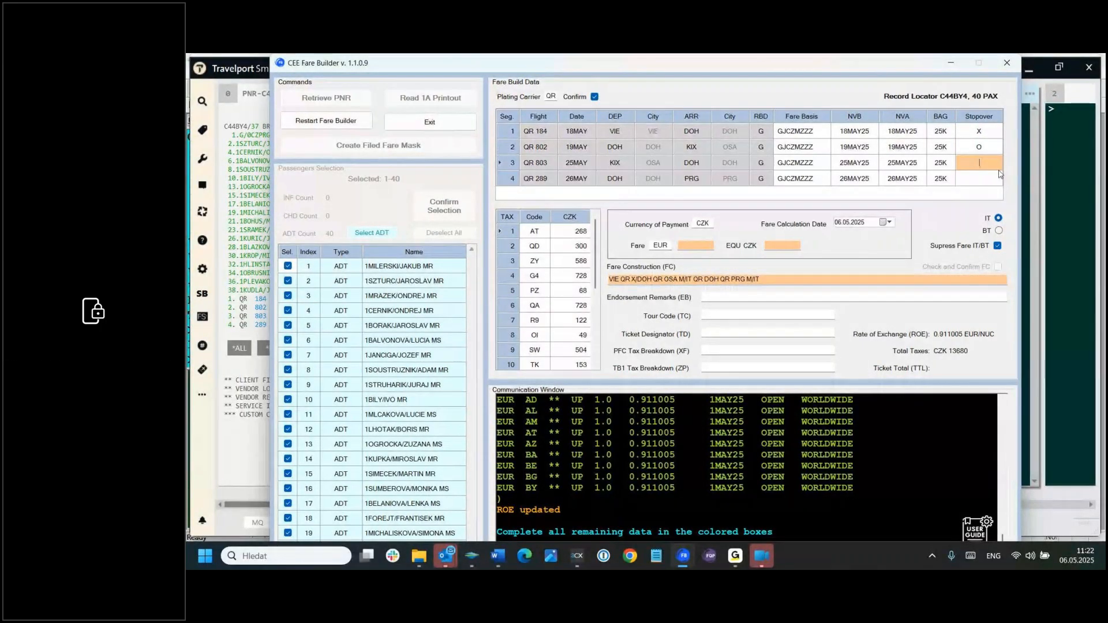
type("X")
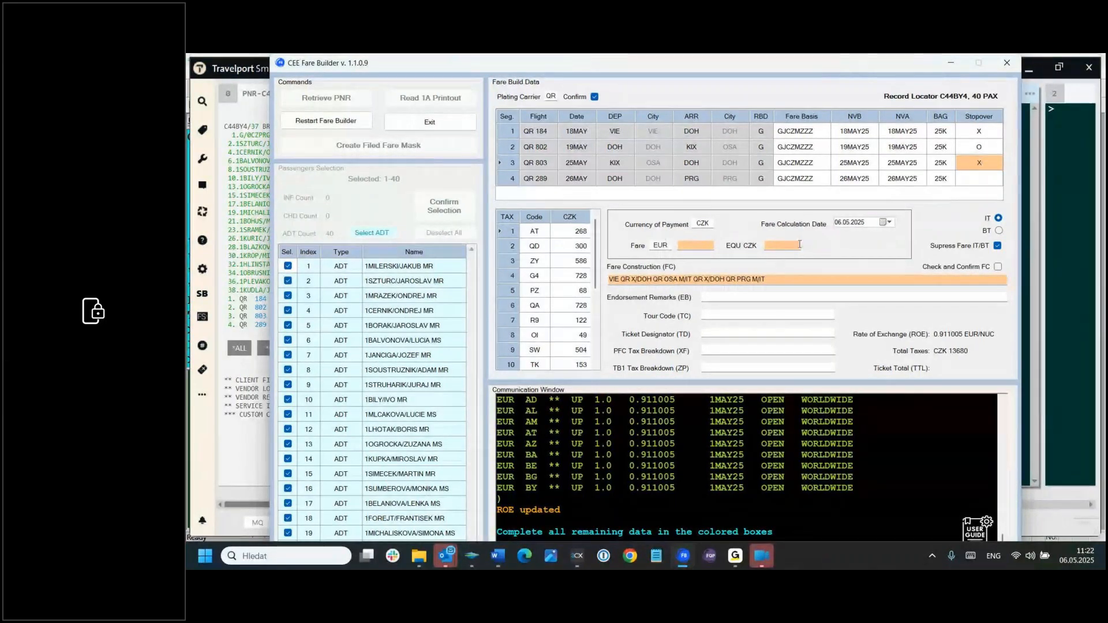
Step: Check the net fare in the GRP OSA document, set the CZK equivalent fare to 8550 and convert it to the EUR fare
left_click(683, 243)
left_click_drag(1105, 184, 802, 135)
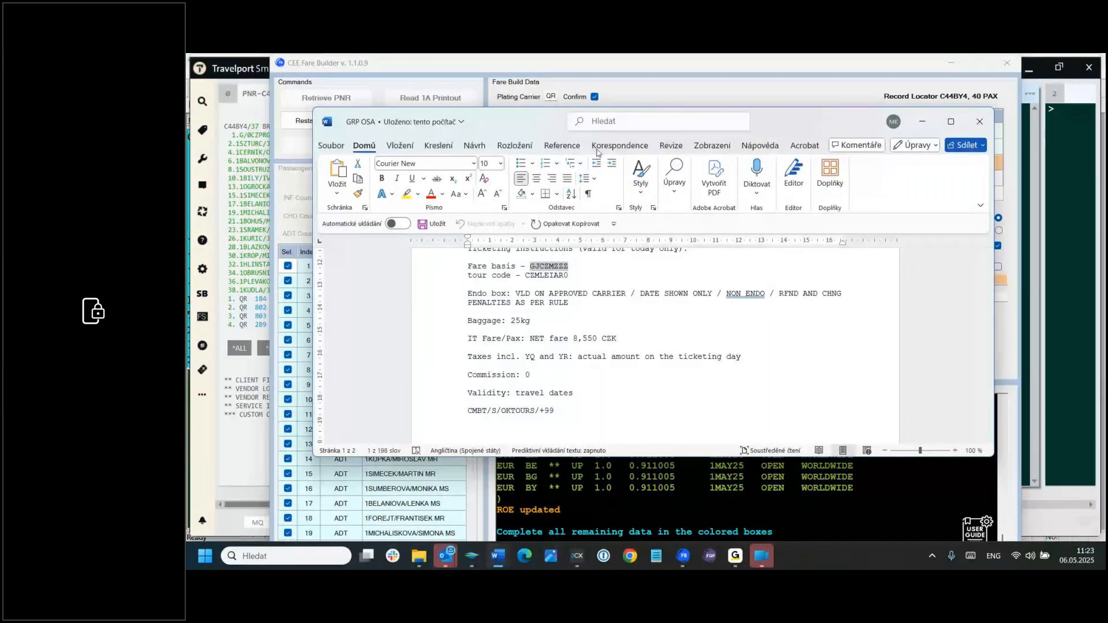
left_click_drag(798, 122, 1105, 89)
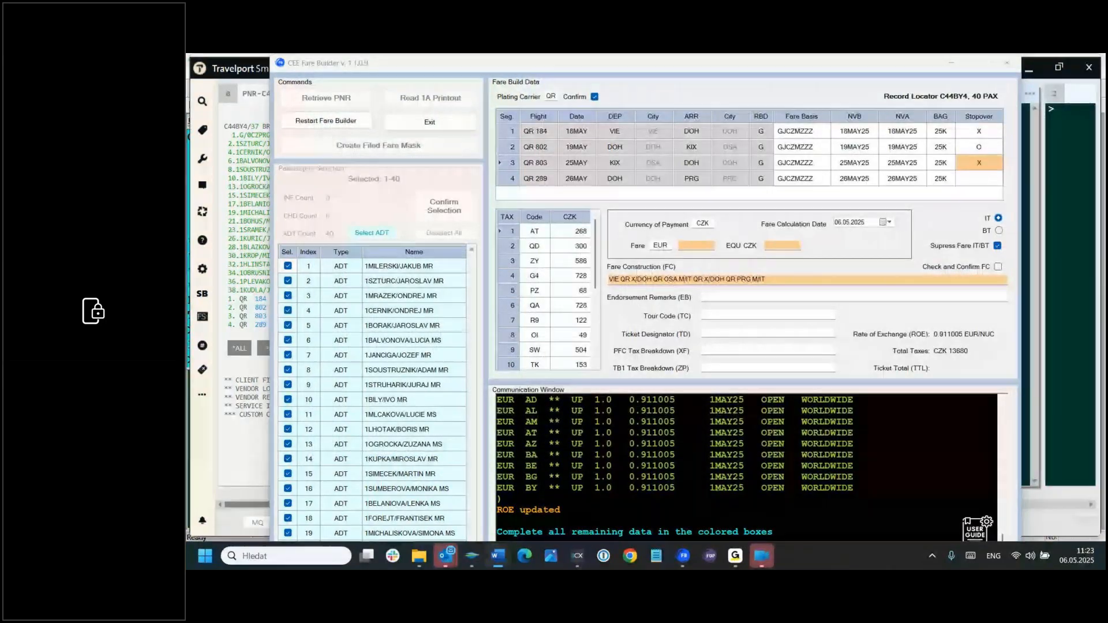
left_click(779, 247)
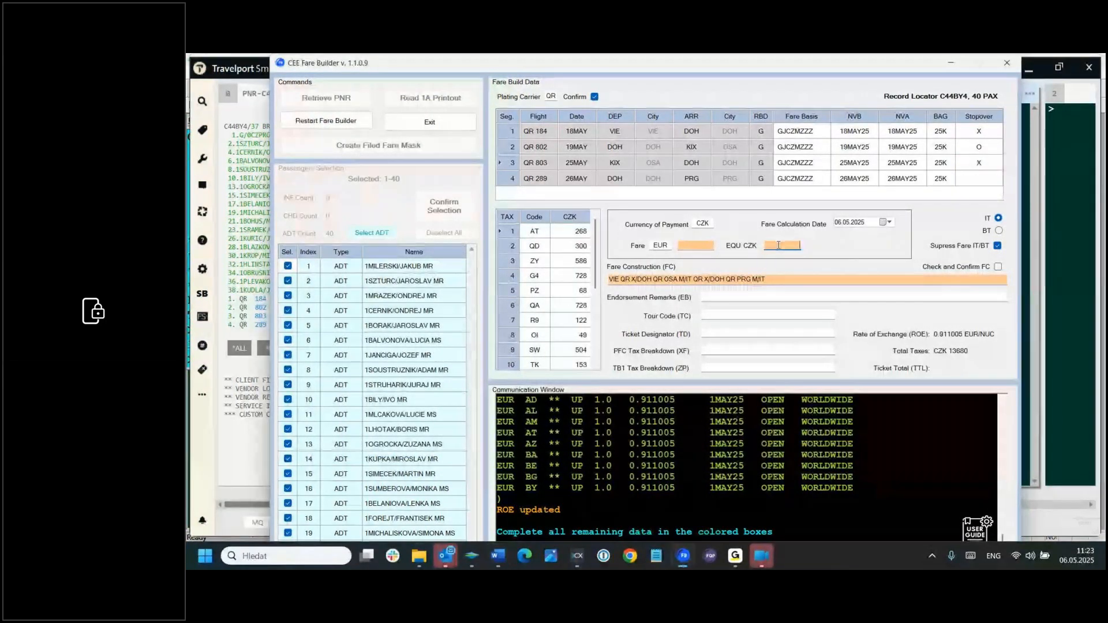
type("85")
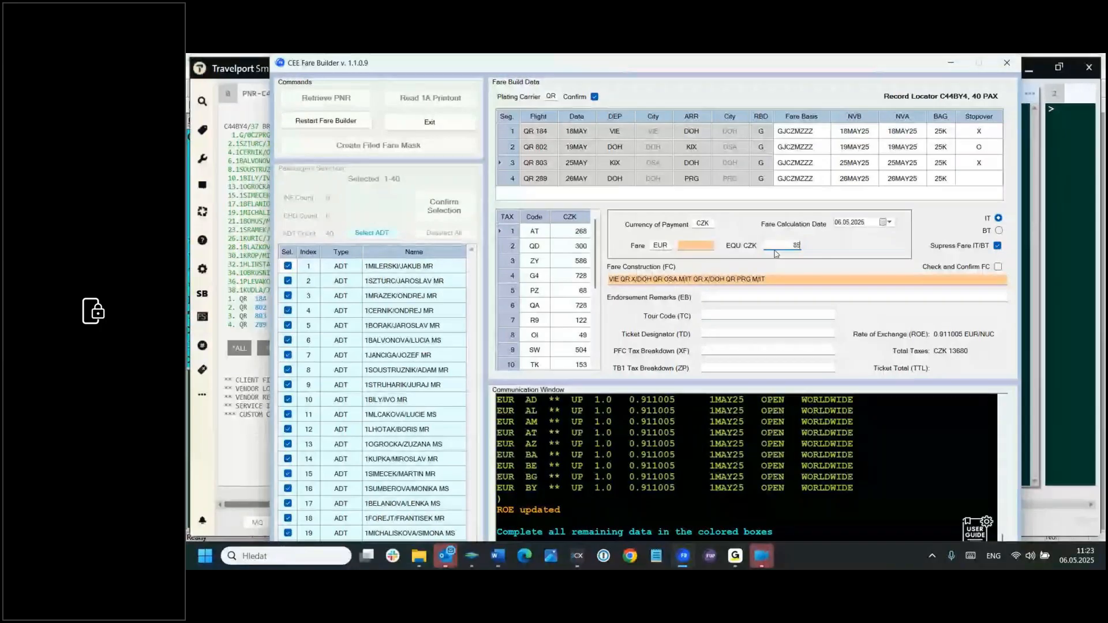
type("50")
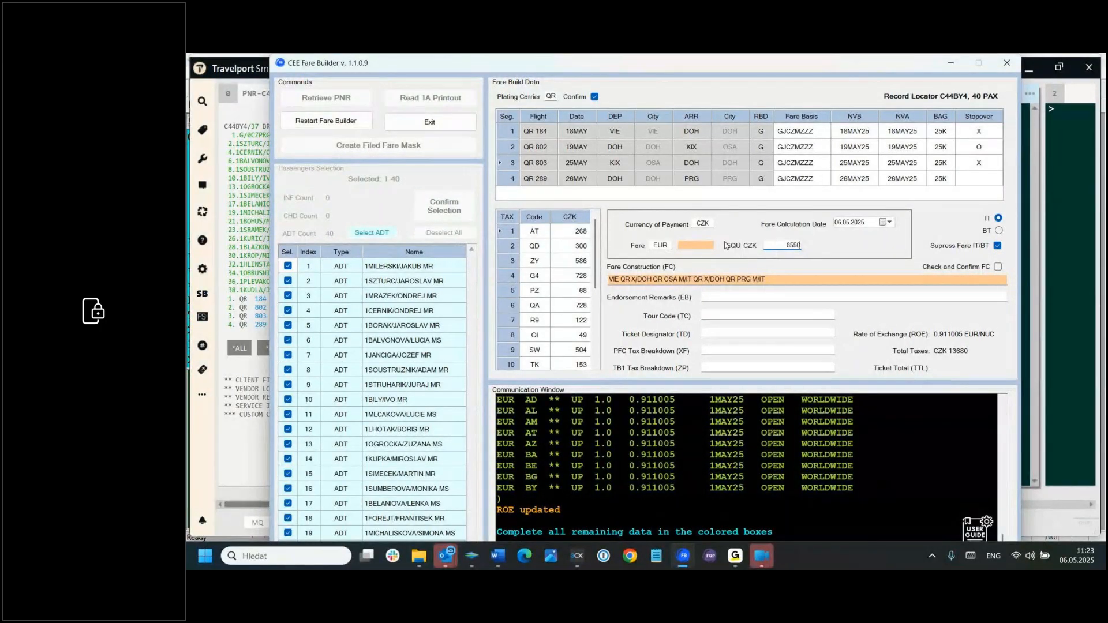
left_click(708, 249)
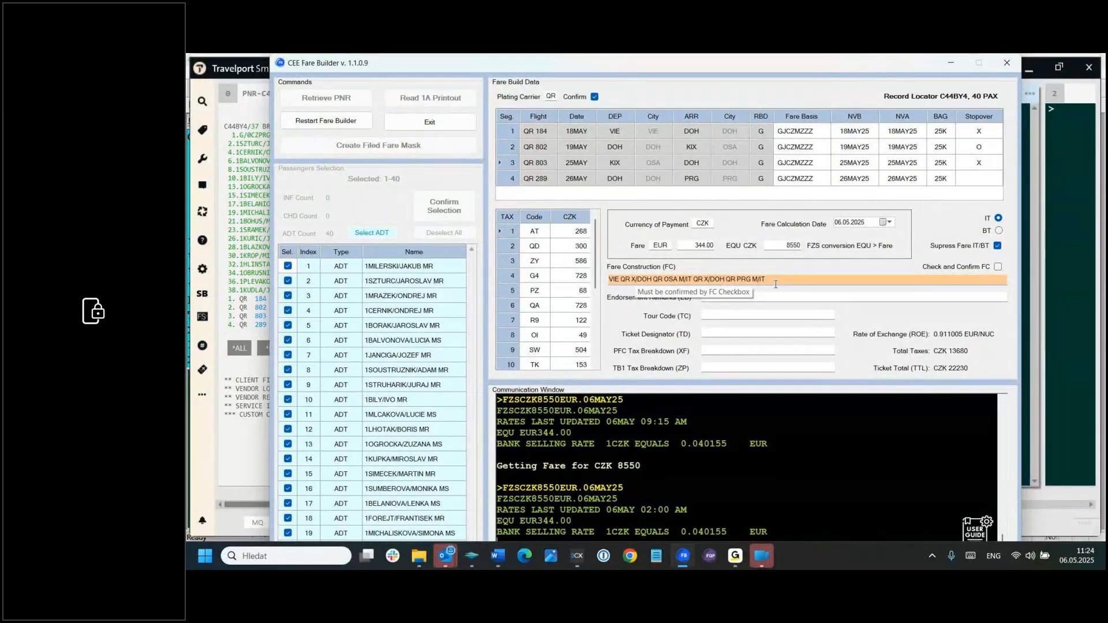
Step: Confirm the fare construction and copy the endorsement remarks from the GRP OSA document into the Fare Builder's Endorsement Remarks (EB)
left_click(997, 267)
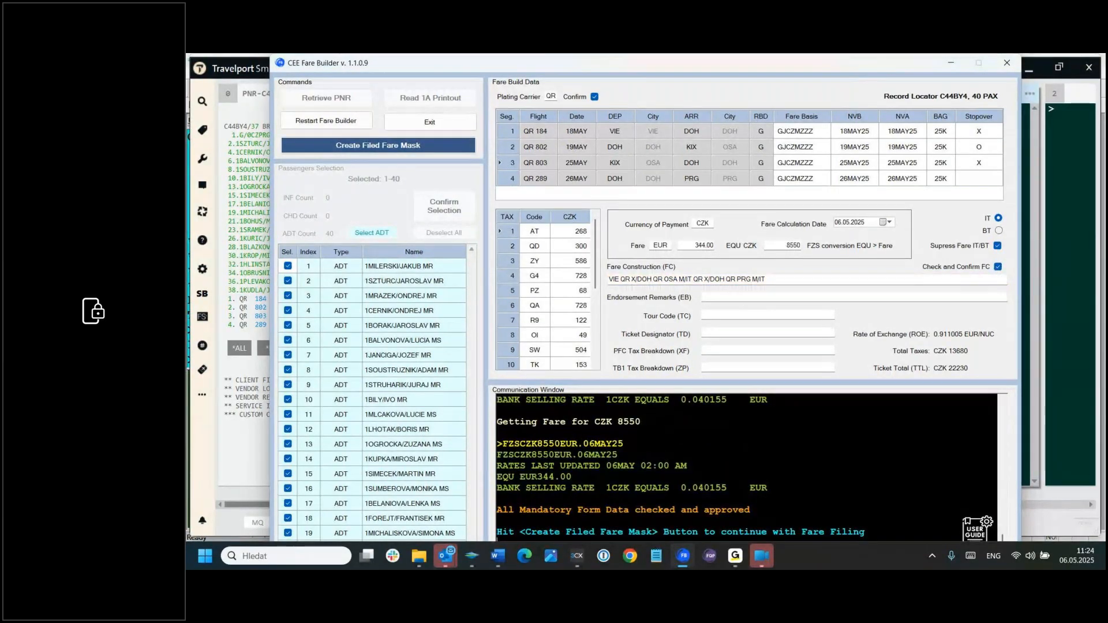
key("alt+Tab")
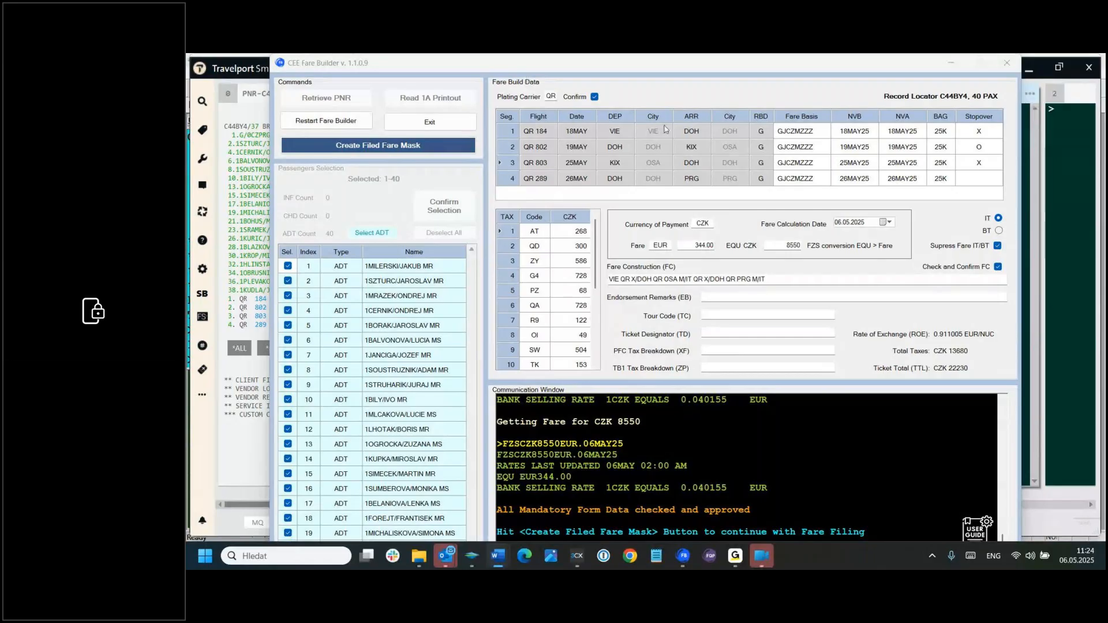
left_click(707, 295)
key("ctrl+v")
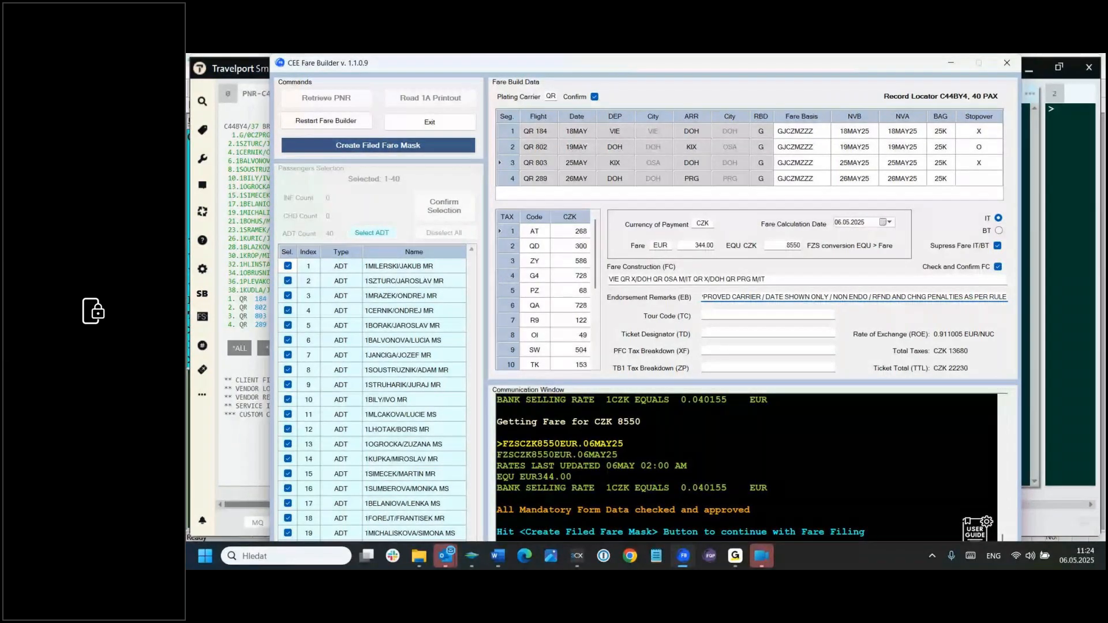
Step: Copy tour code CZMLEIAR0 from the GRP OSA document into the Fare Builder's Tour Code (TC)
key("alt+Tab")
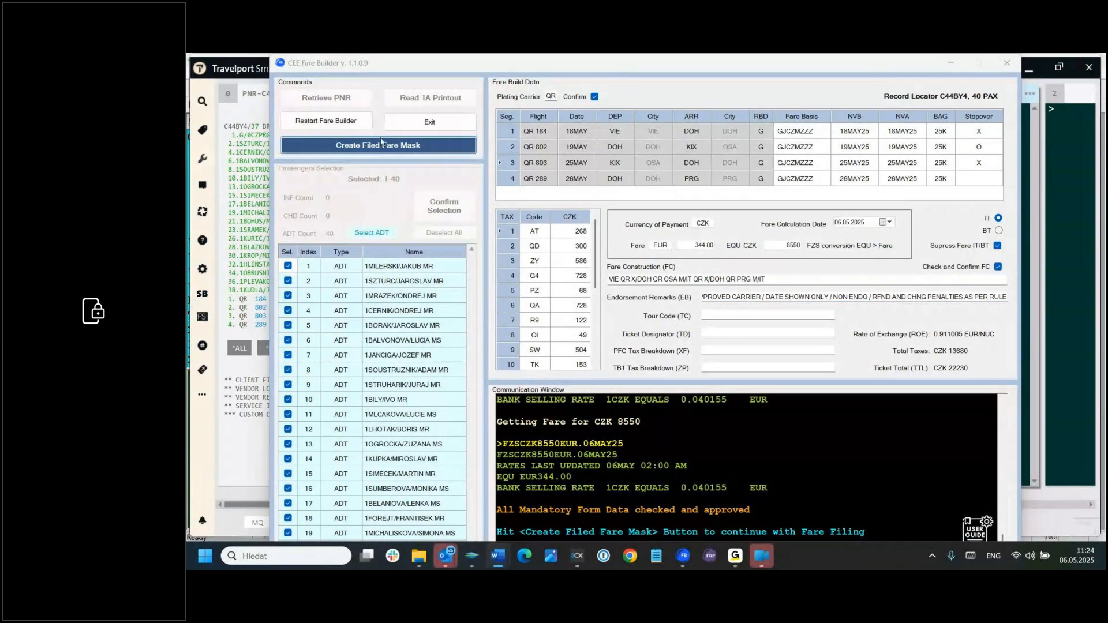
left_click(715, 318)
type("CZMLEIAR0")
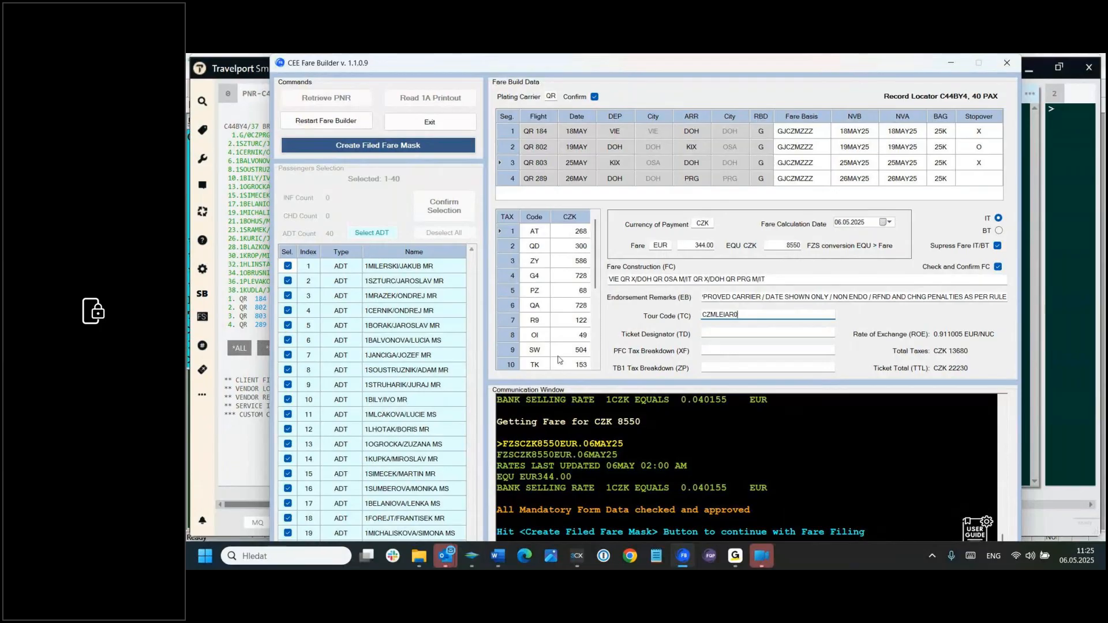
Step: Check the remaining taxes, create the filed fare mask for all 40 passengers and confirm the fare build
left_click_drag(596, 287, 598, 321)
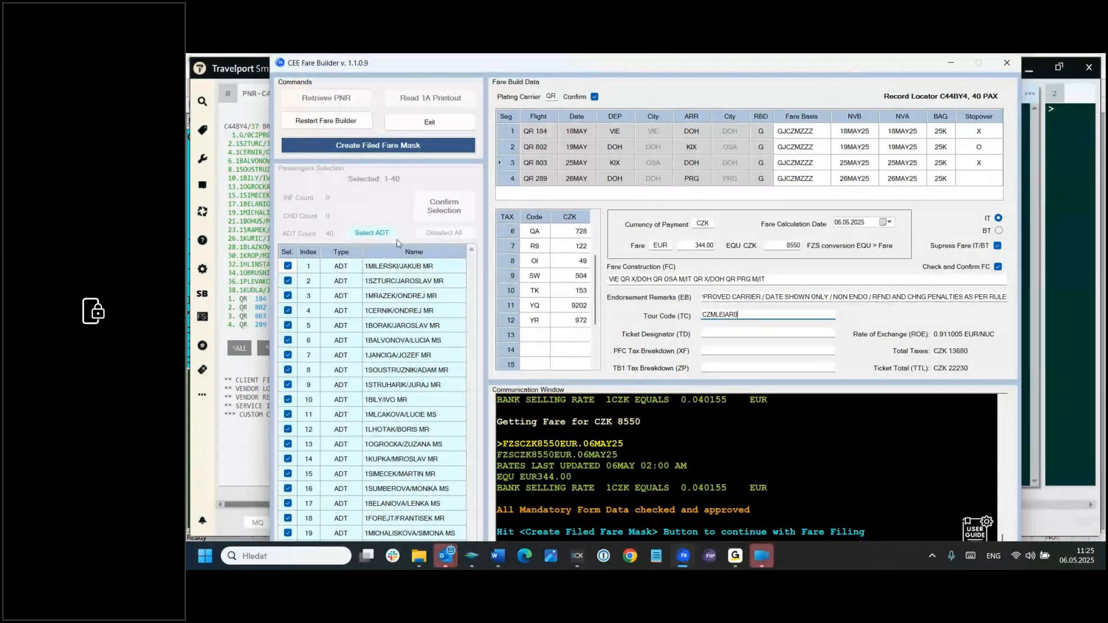
left_click(380, 146)
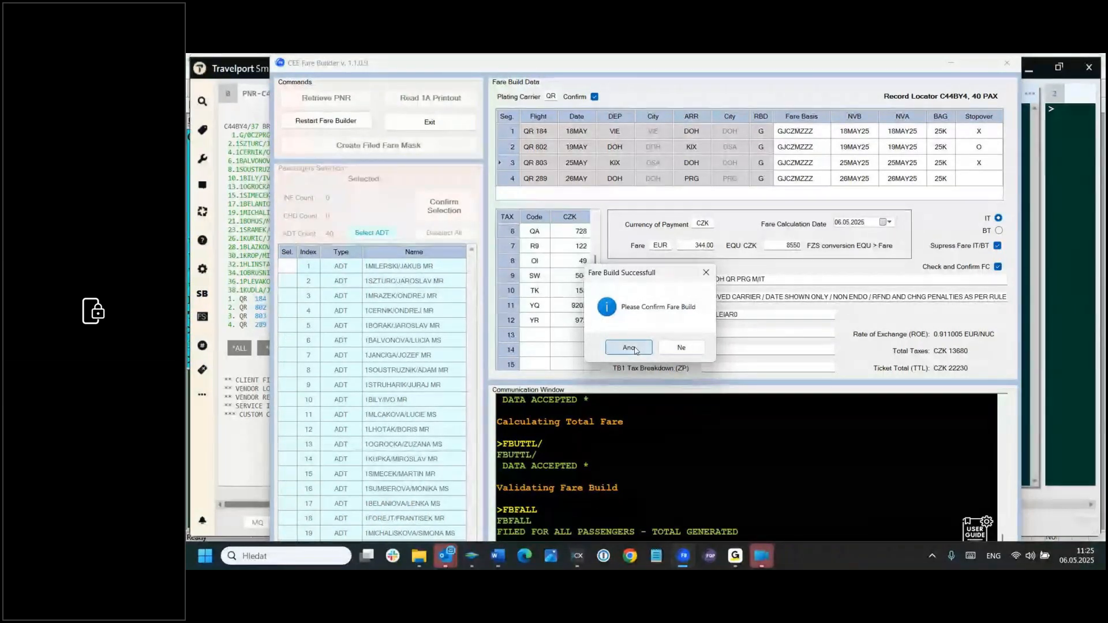
left_click(608, 348)
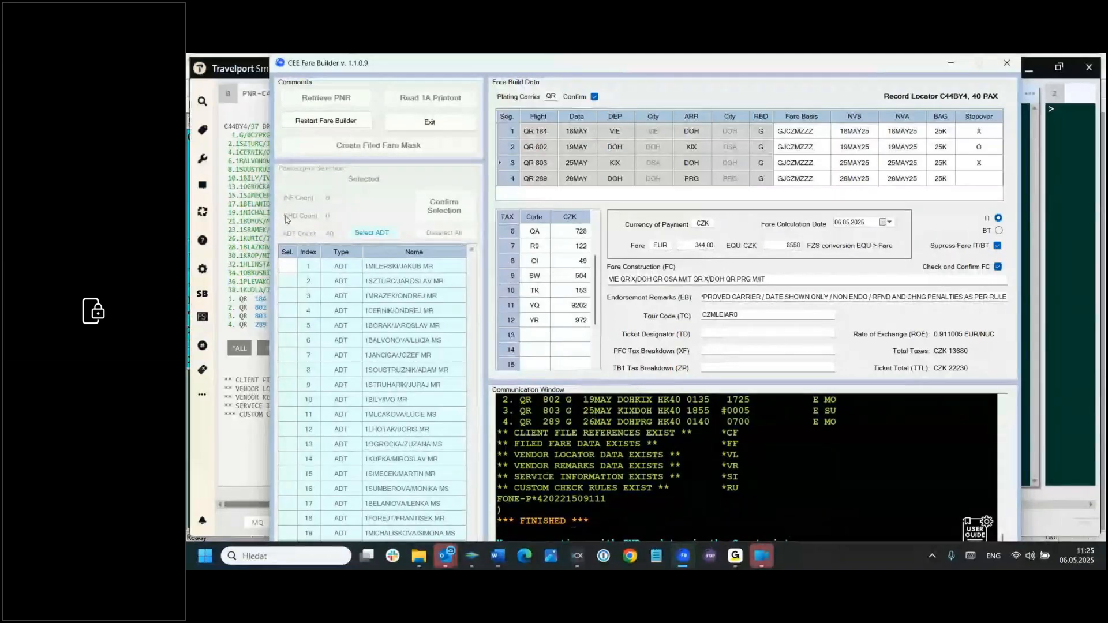
Step: Exit CEE Fare Builder and ignore and retrieve the group PNR in Travelport Smartpoint with IR
left_click(439, 126)
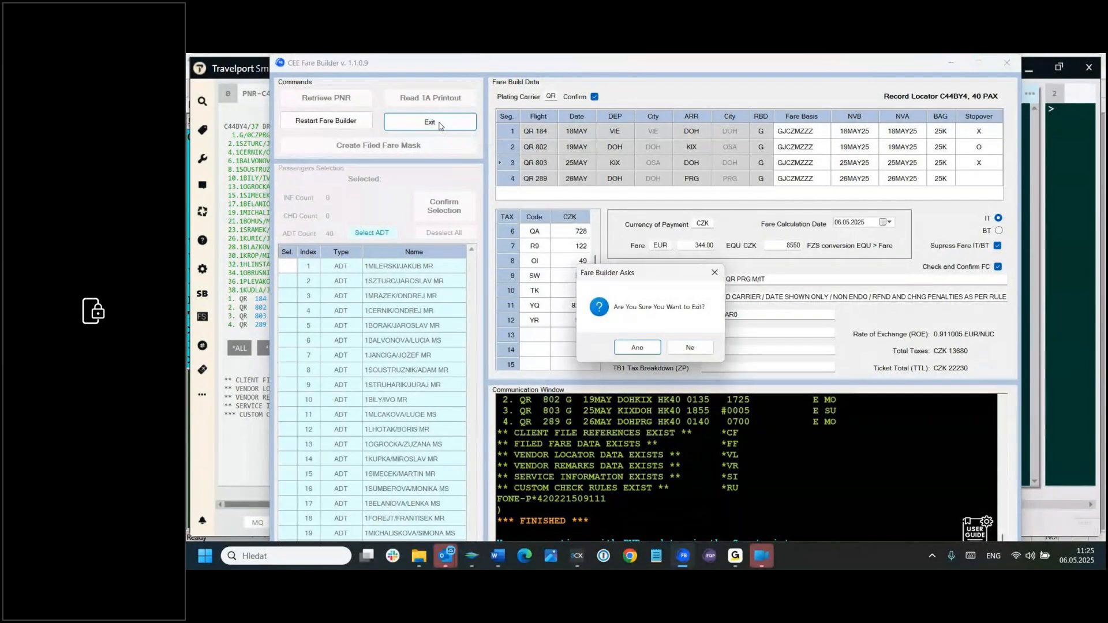
left_click(638, 348)
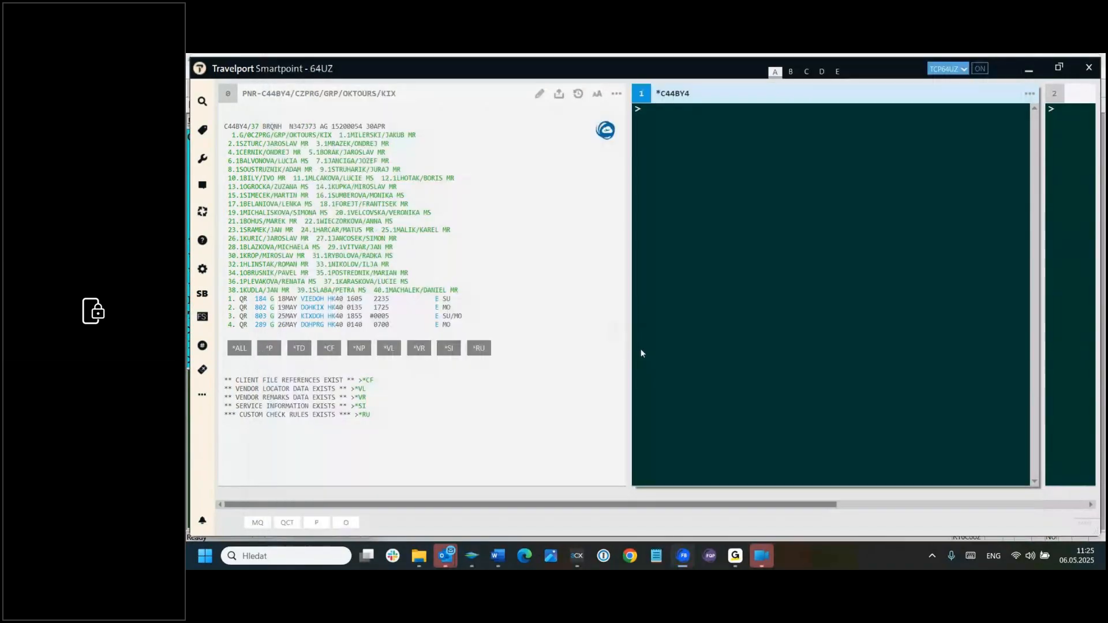
left_click(645, 108)
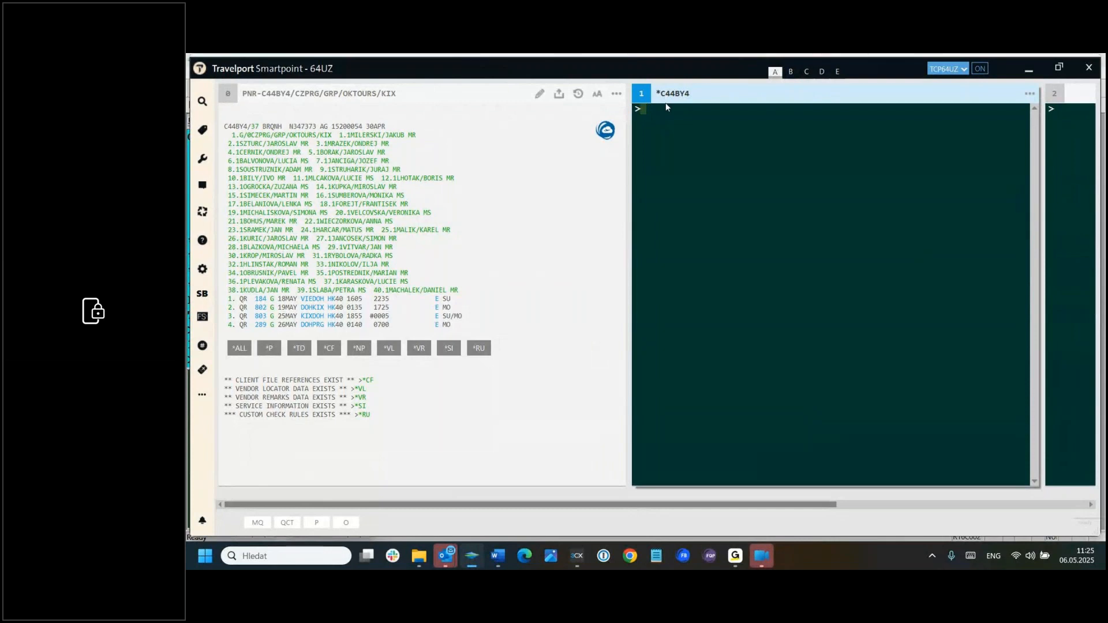
type("IR")
key("Return")
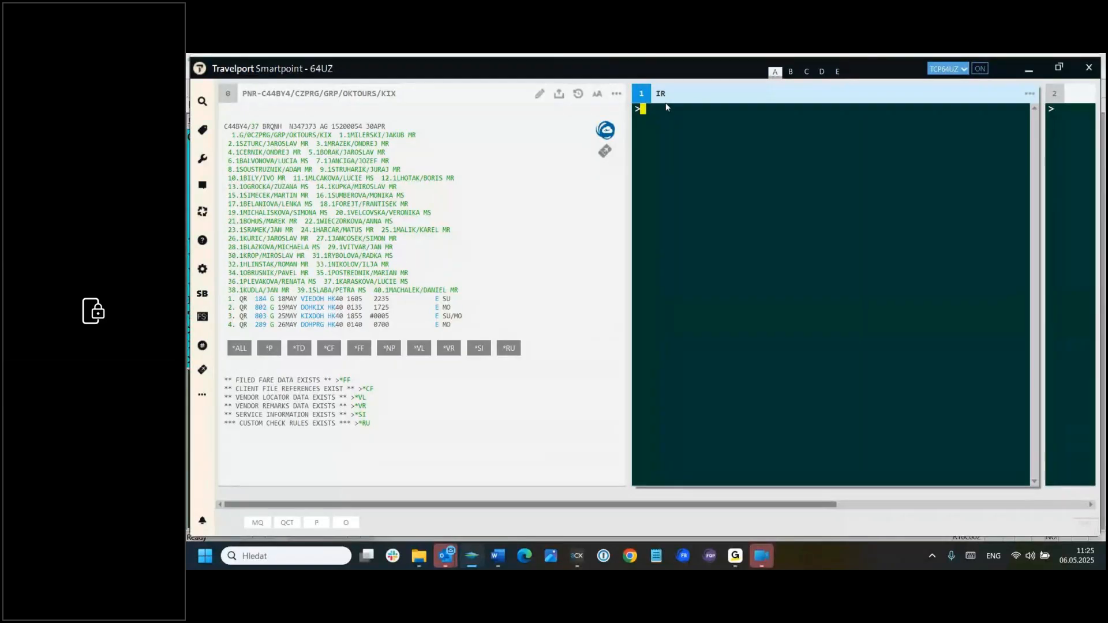
Step: Display the first filed fare with *FF1 and examine its passengers, fare, taxes, fare basis, endorsement and tour code
type("*FF1")
key("Return")
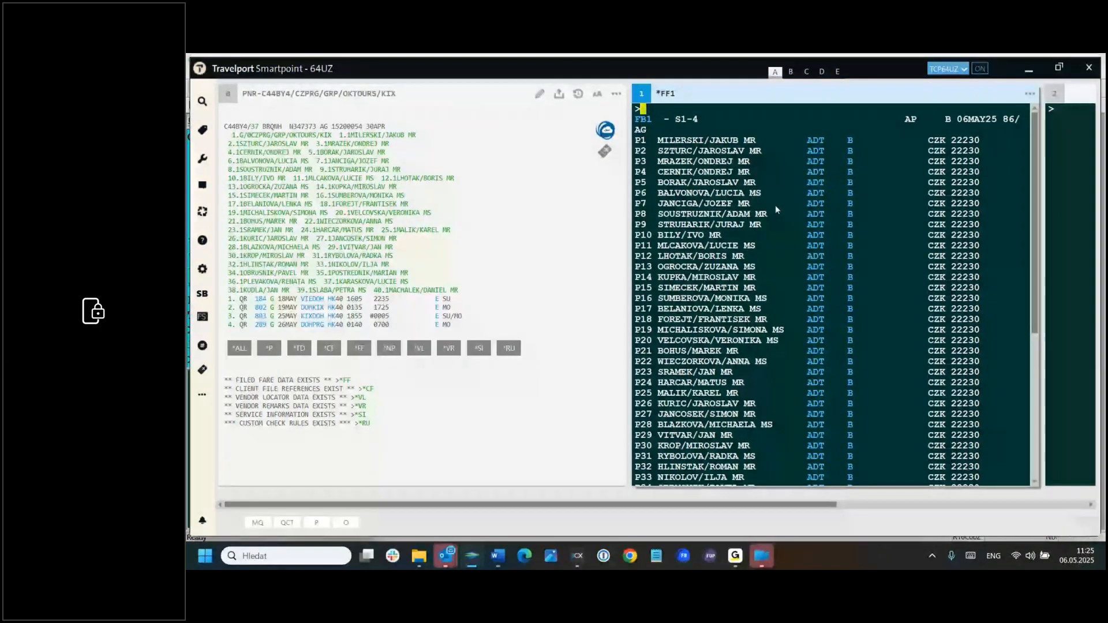
scroll(774, 205, "down", 5)
scroll(775, 206, "down", 3)
scroll(775, 206, "down", 1)
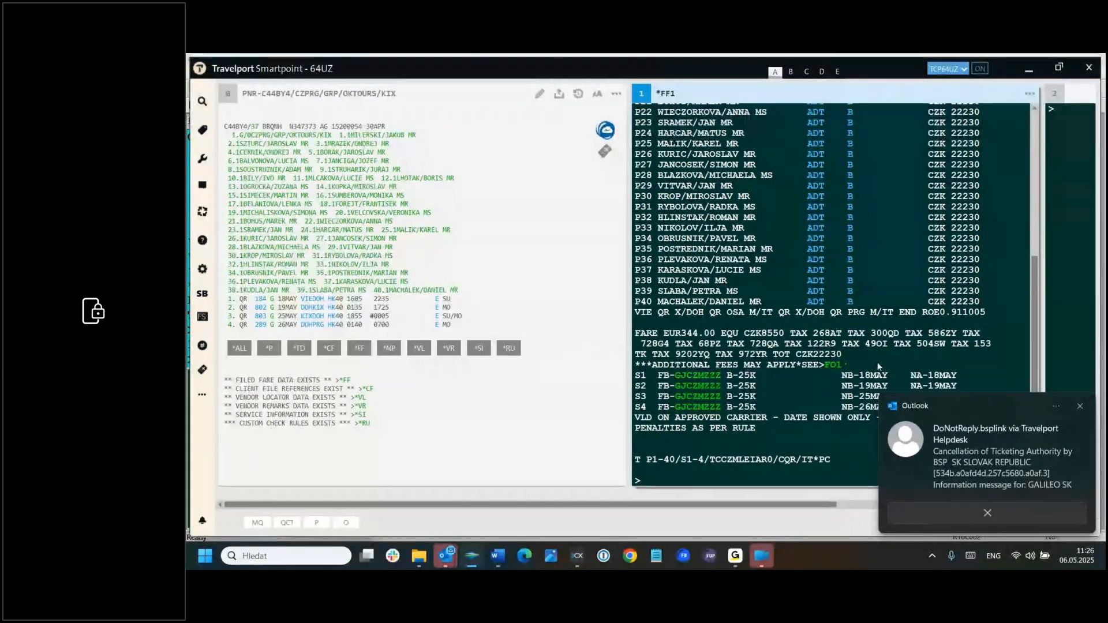
left_click(1079, 406)
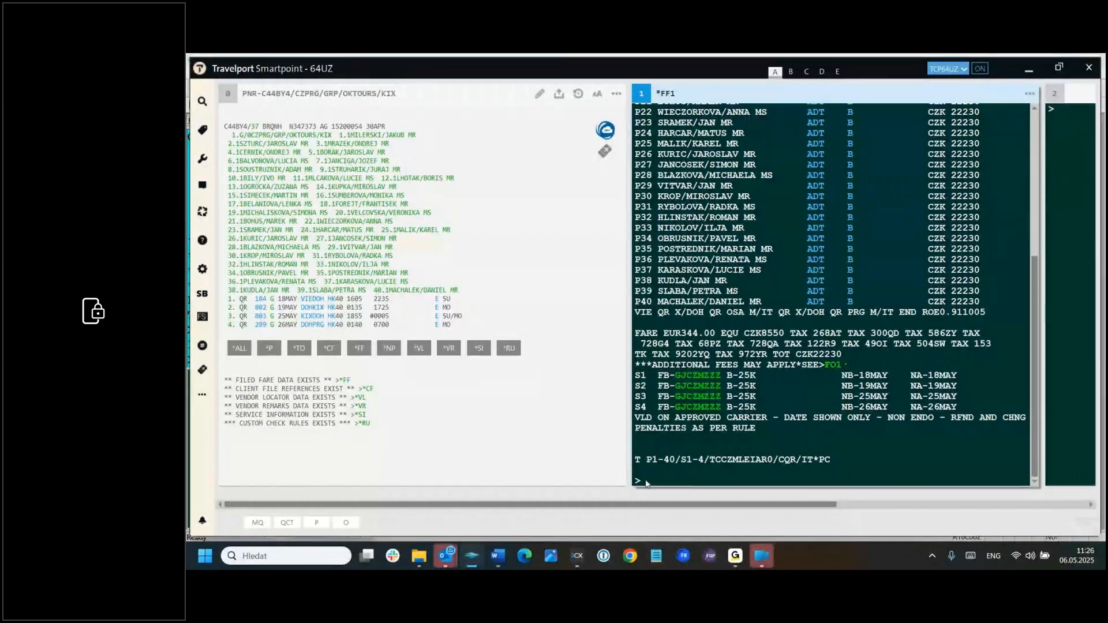
Step: Ignore the displayed PNR with the I entry and dismiss the mail notification
type("I")
key("Return")
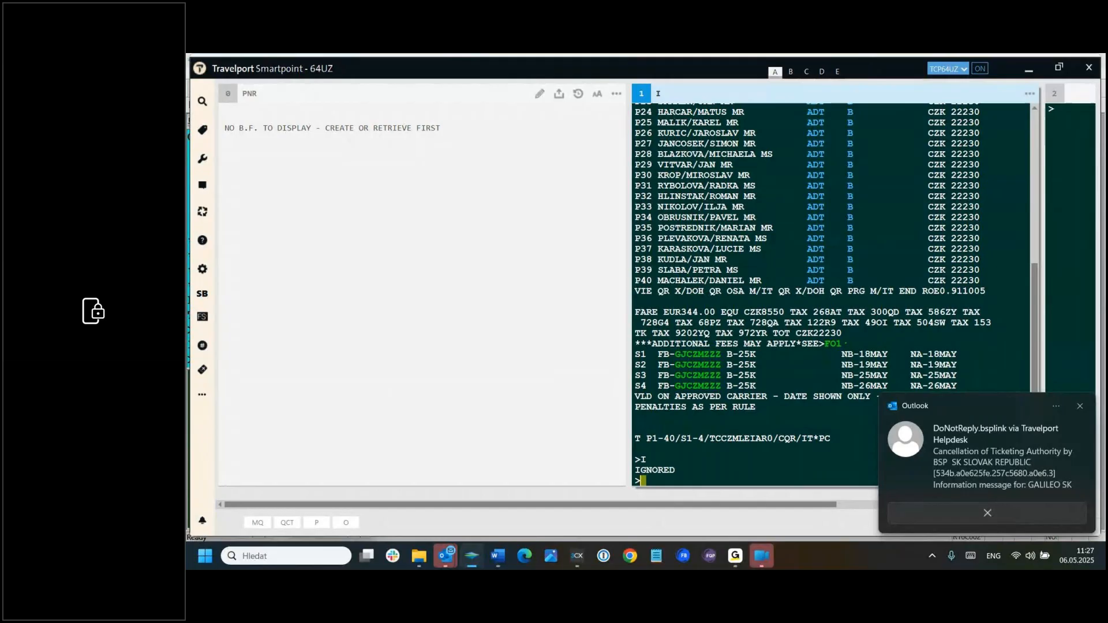
left_click(1078, 407)
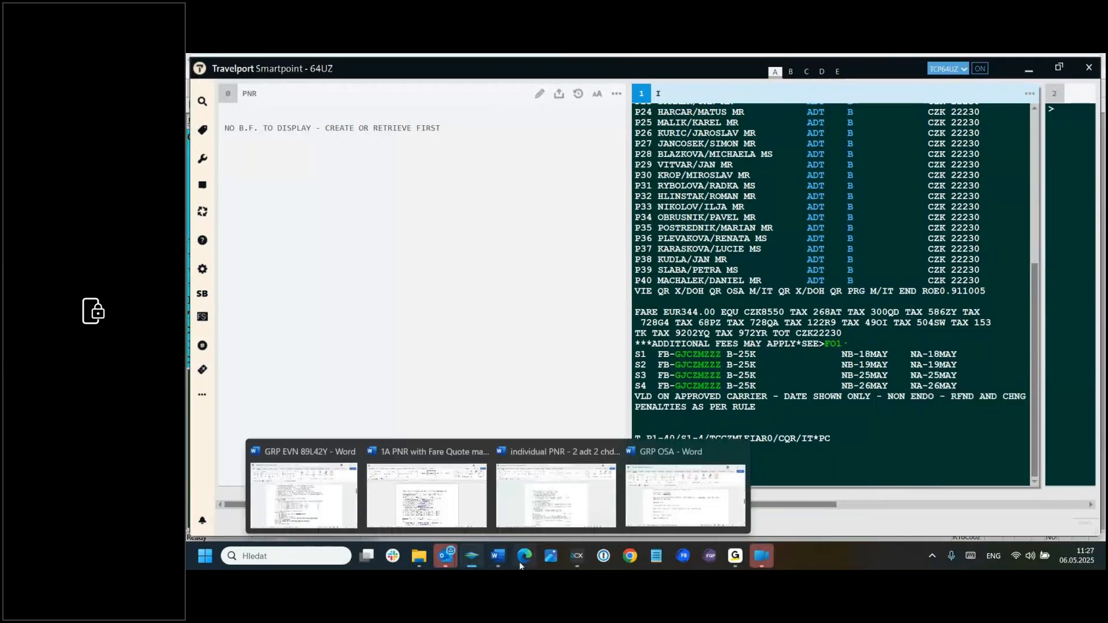
Step: Open the Word document "1A PNR with Fare Quote mask" and examine the Amadeus group PNR and its TST mask
mouse_move(501, 558)
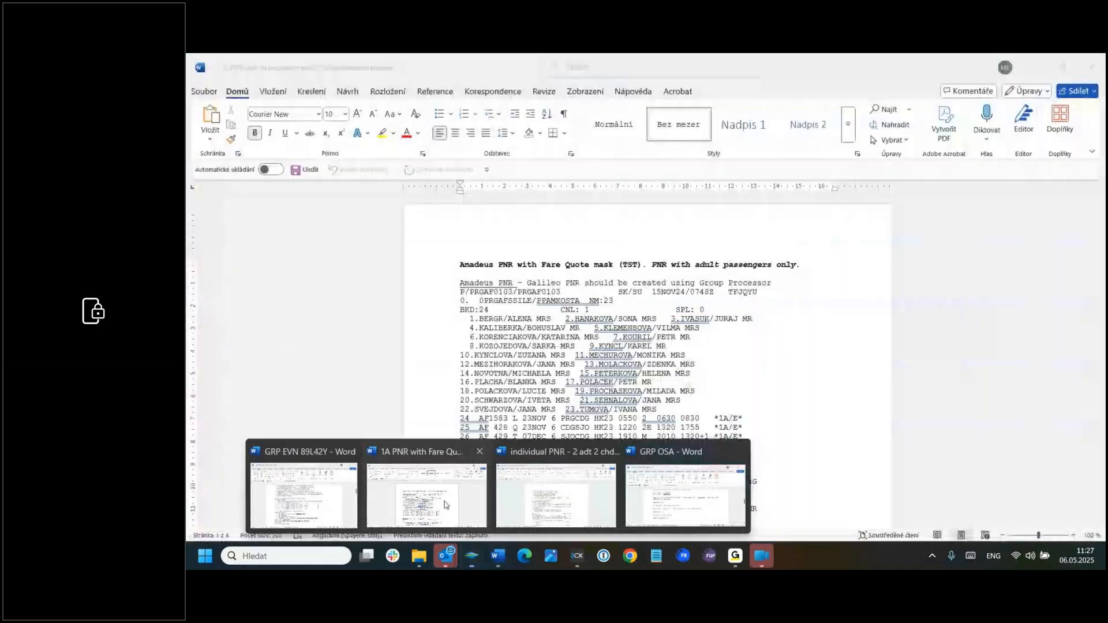
left_click(444, 506)
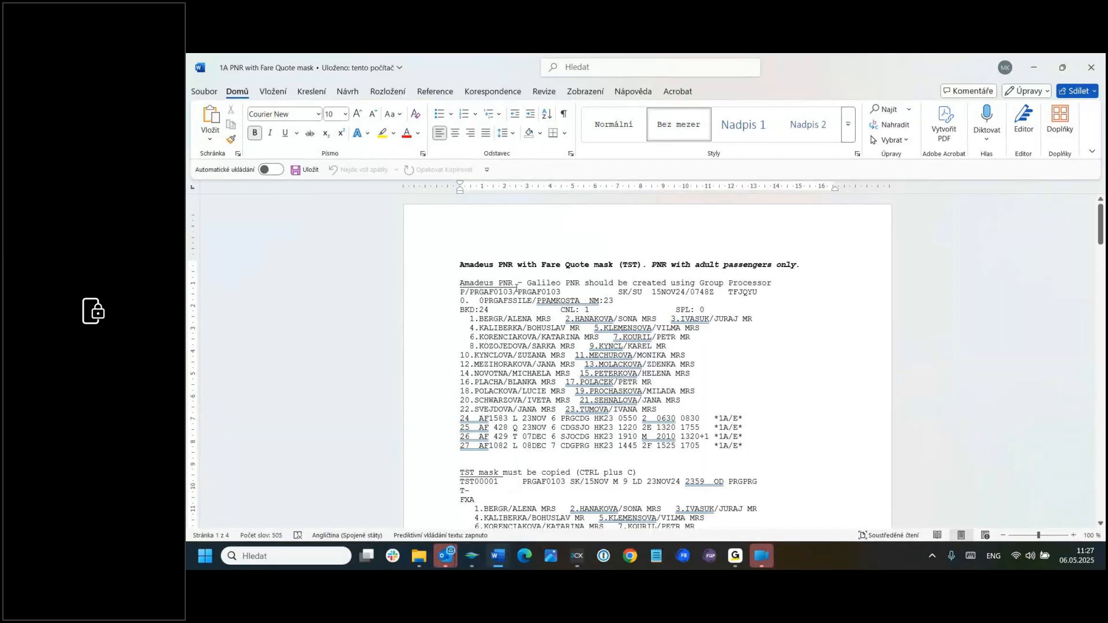
scroll(794, 369, "down", 1)
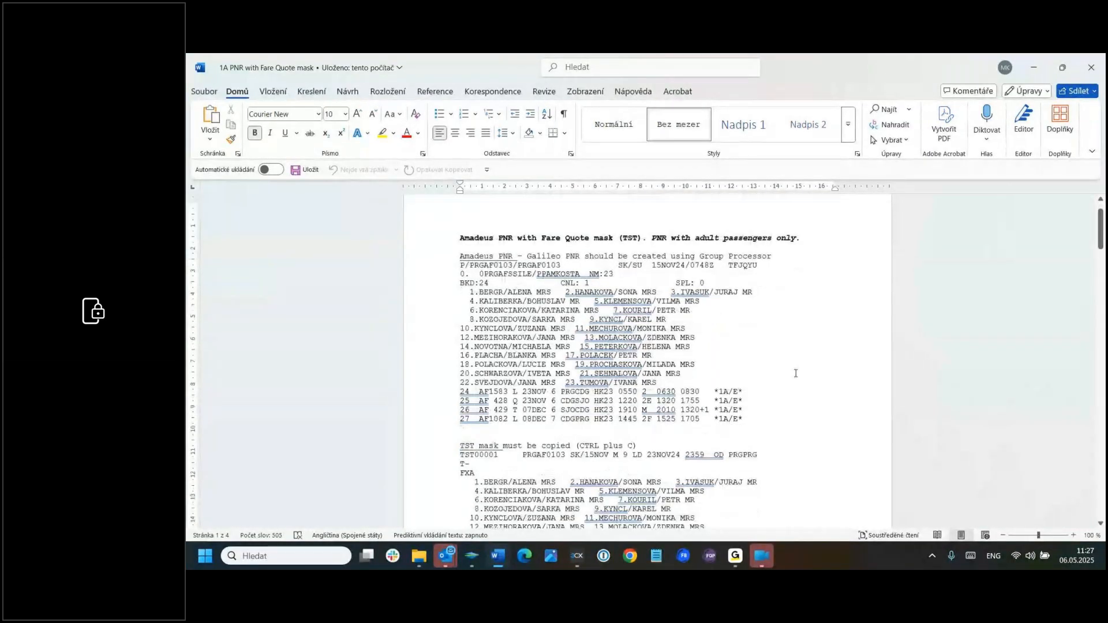
scroll(794, 374, "down", 8)
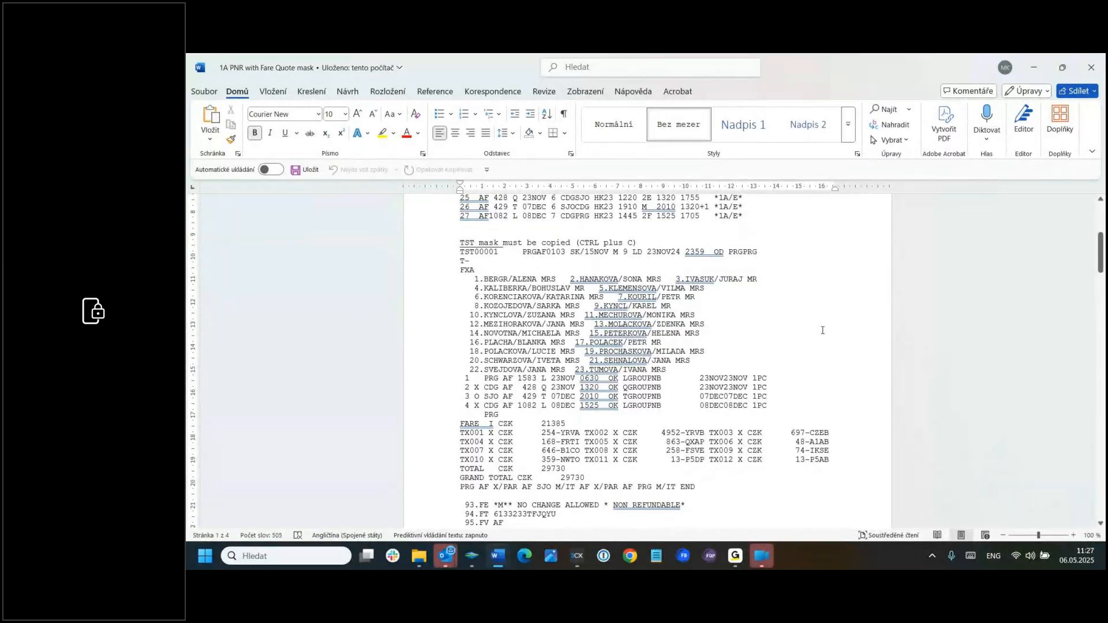
scroll(822, 330, "up", 1)
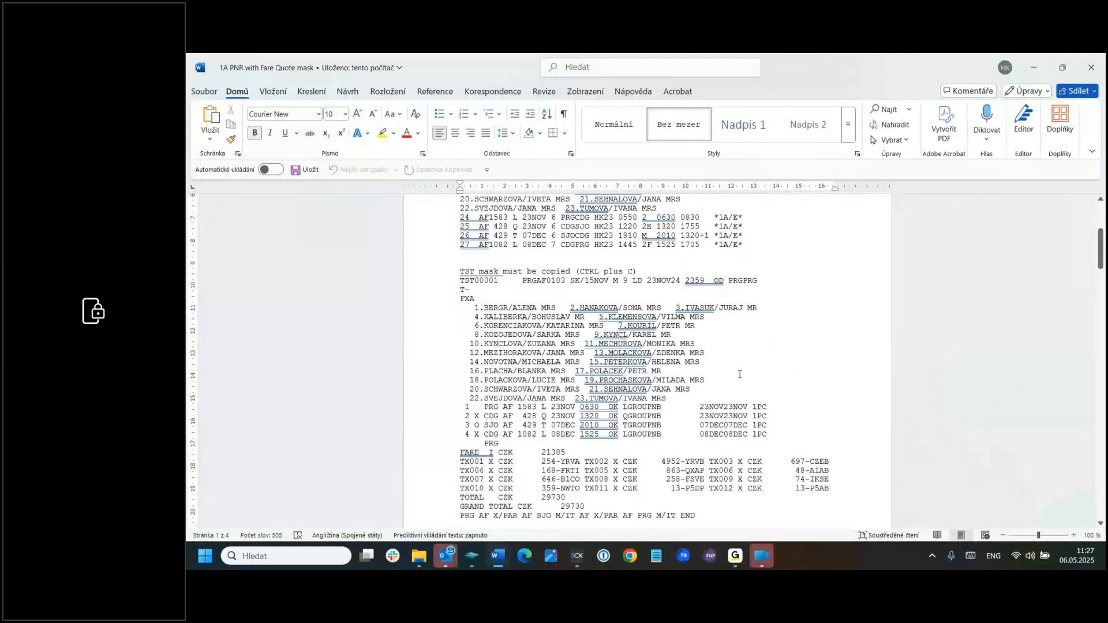
scroll(805, 326, "up", 5)
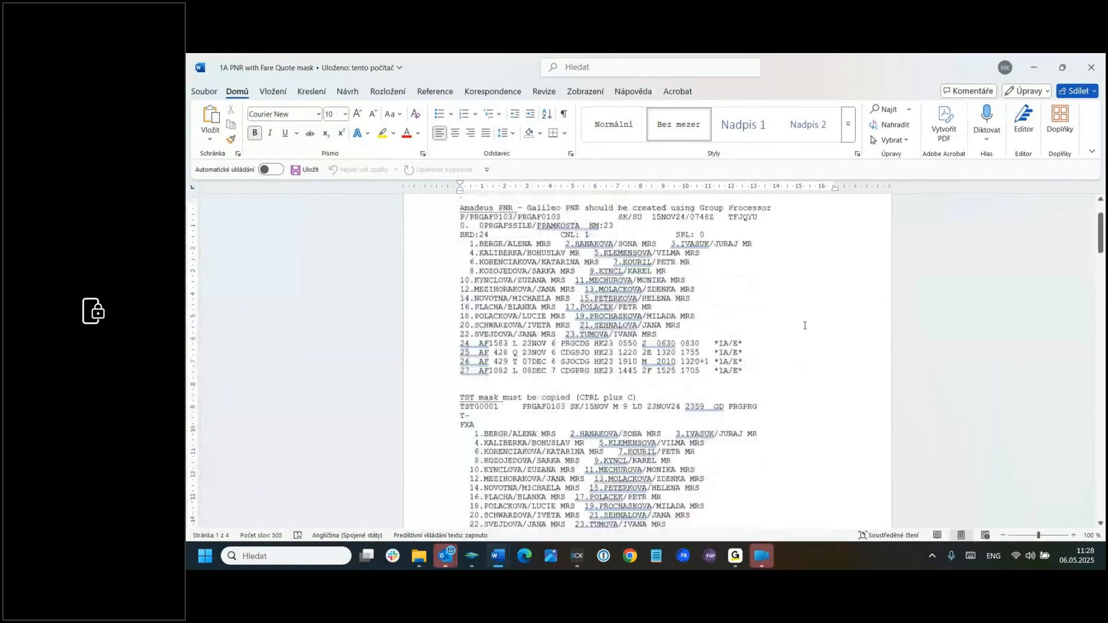
scroll(804, 325, "up", 1)
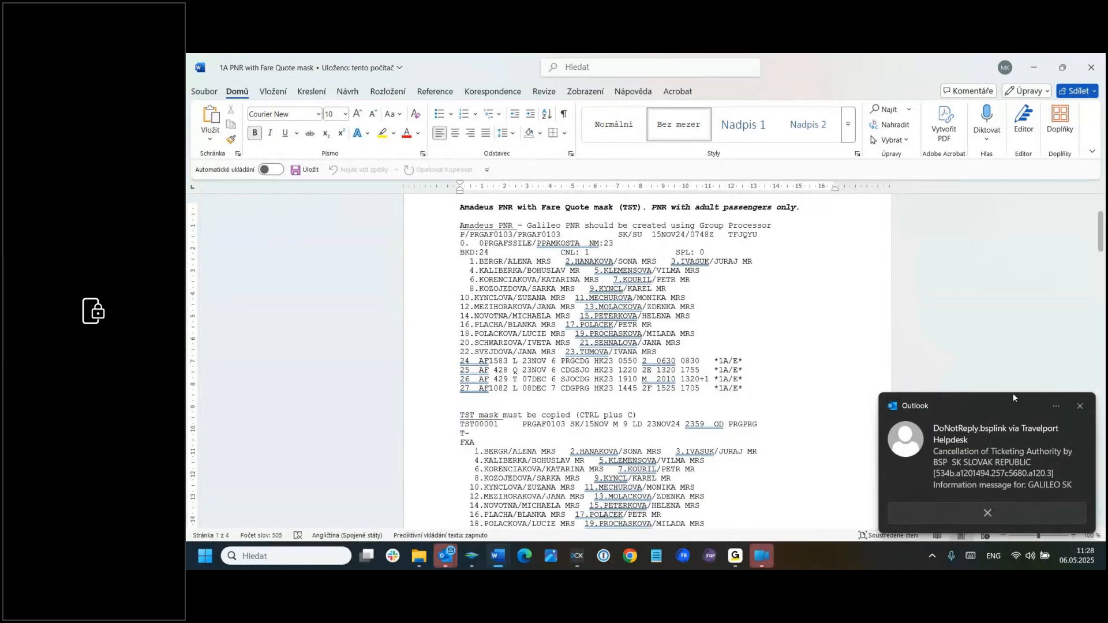
left_click(1079, 406)
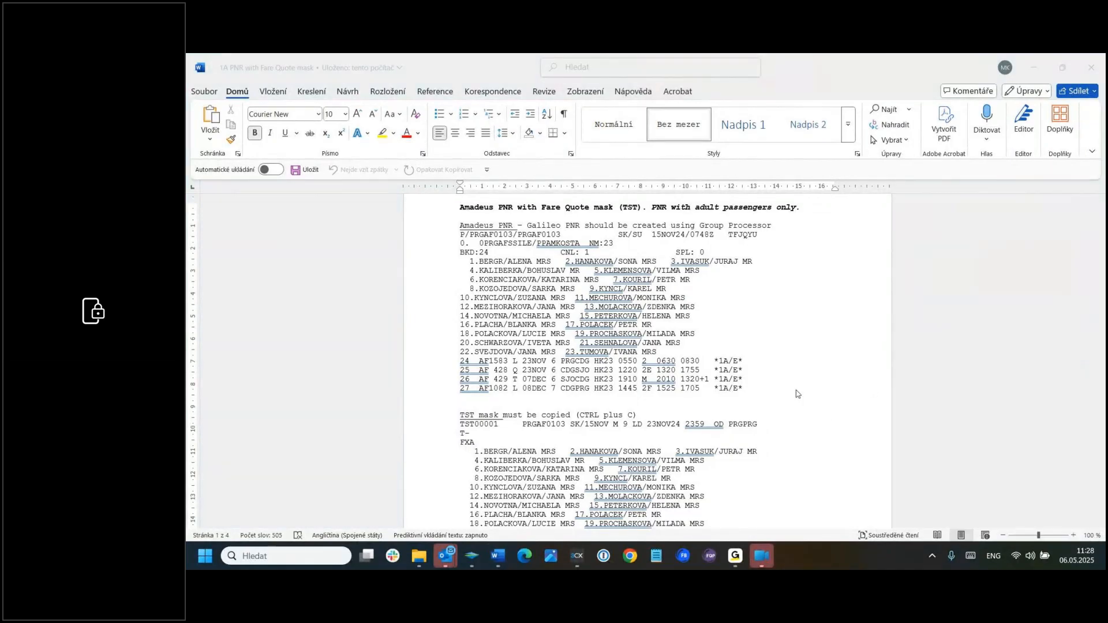
Step: Copy the whole TST mask in the document, from the TST00001 line through the FV AF line
scroll(796, 394, "down", 3)
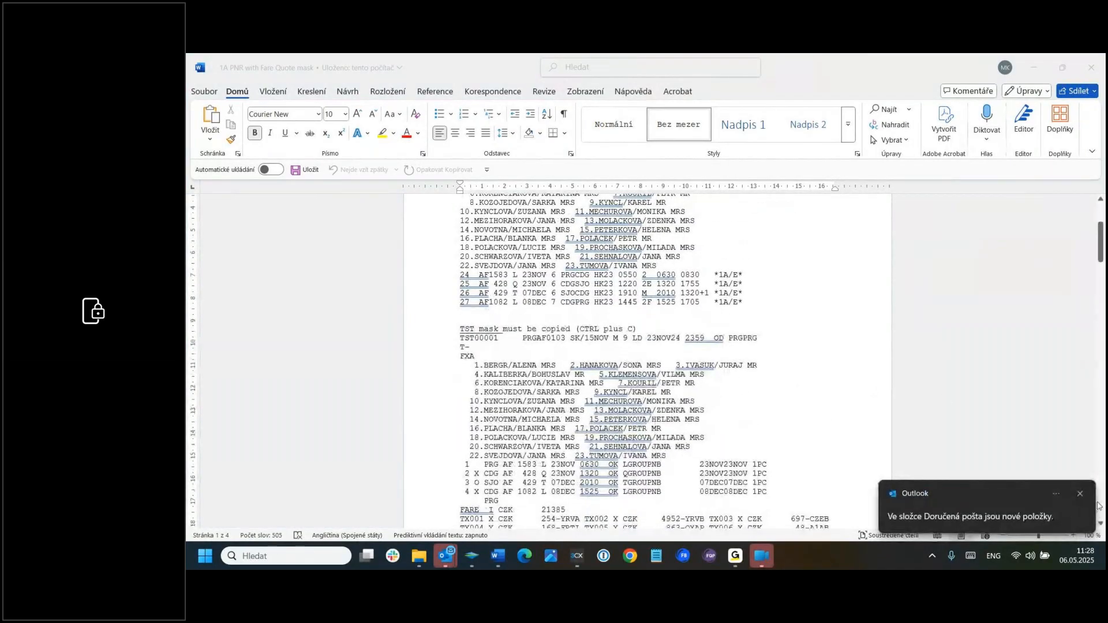
left_click(1078, 495)
left_click(495, 365)
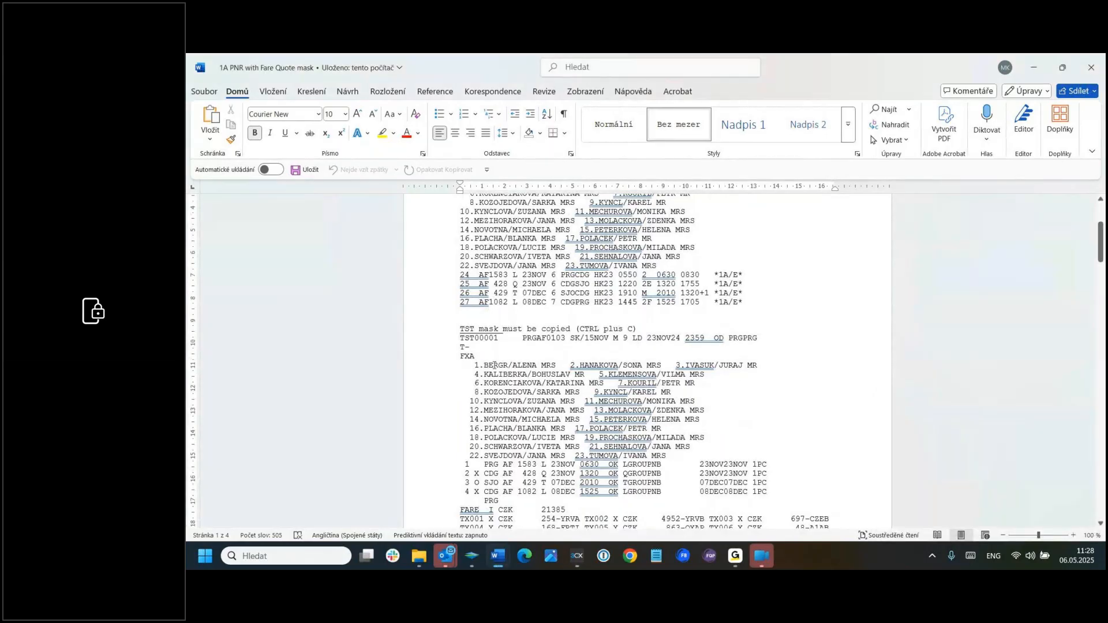
scroll(797, 389, "down", 3)
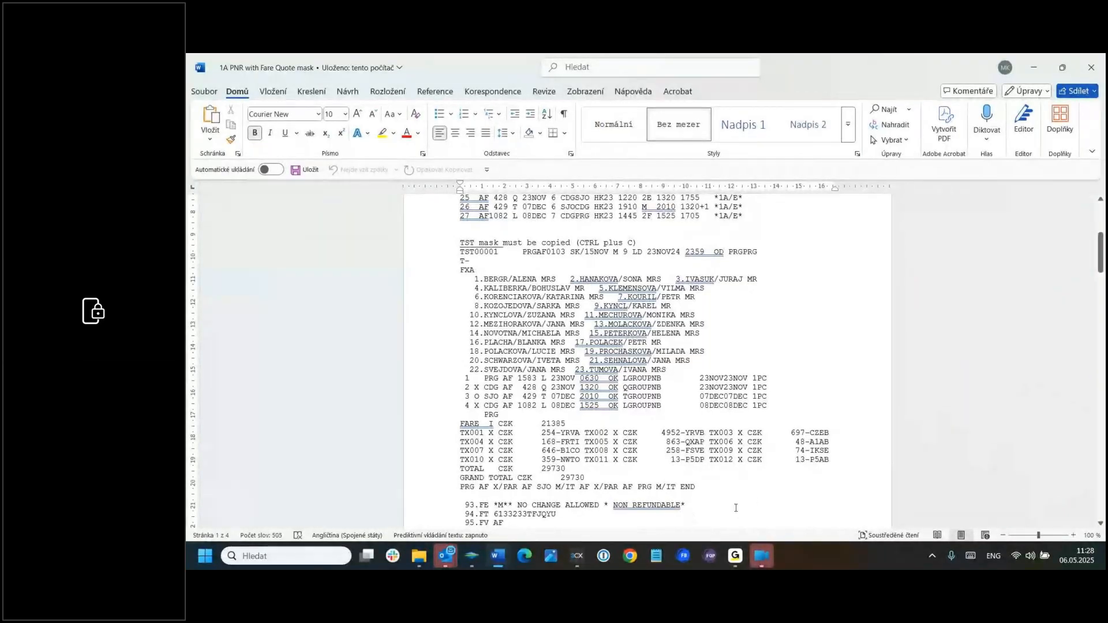
scroll(735, 507, "down", 1)
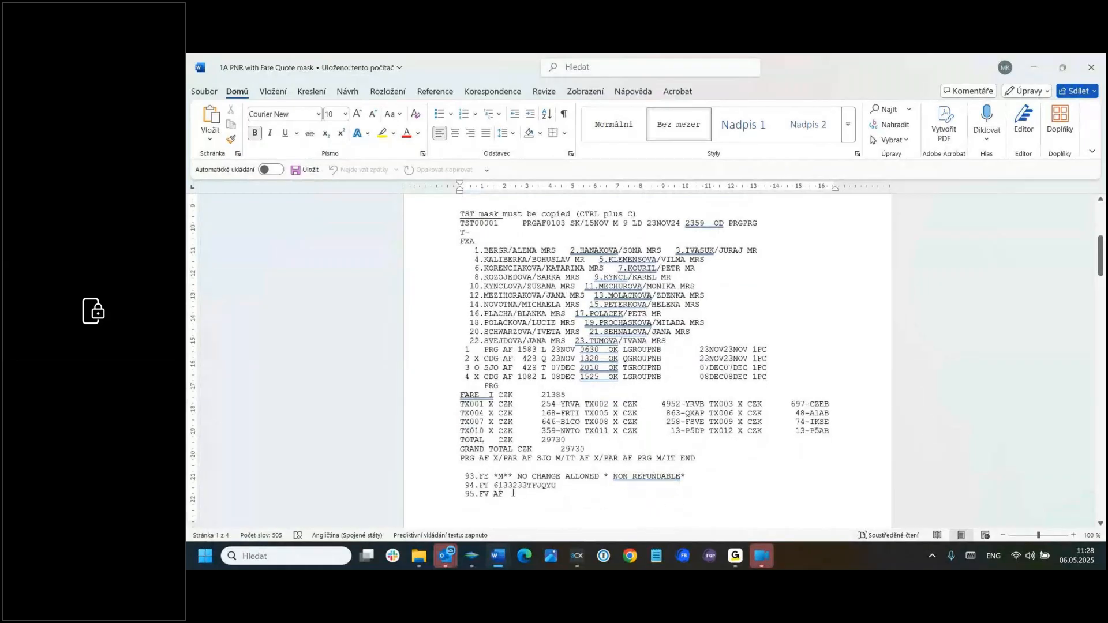
left_click_drag(510, 492, 451, 223)
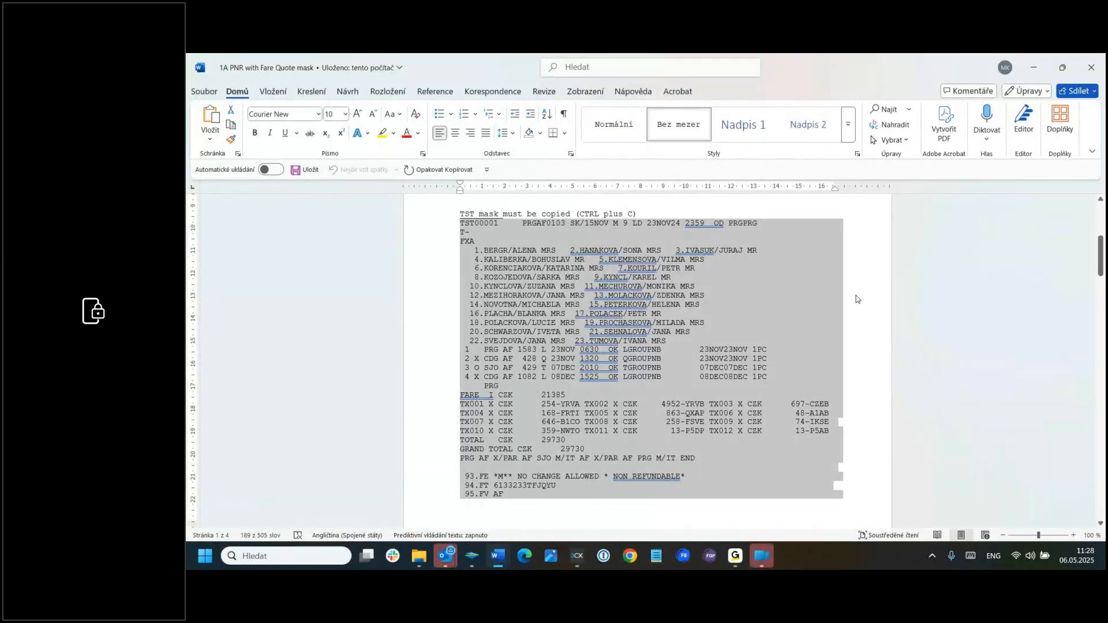
Step: Read the document's instructions on reading the 1A printout, creating the filed fare mask and confirming the stored FF mask
scroll(856, 299, "down", 10)
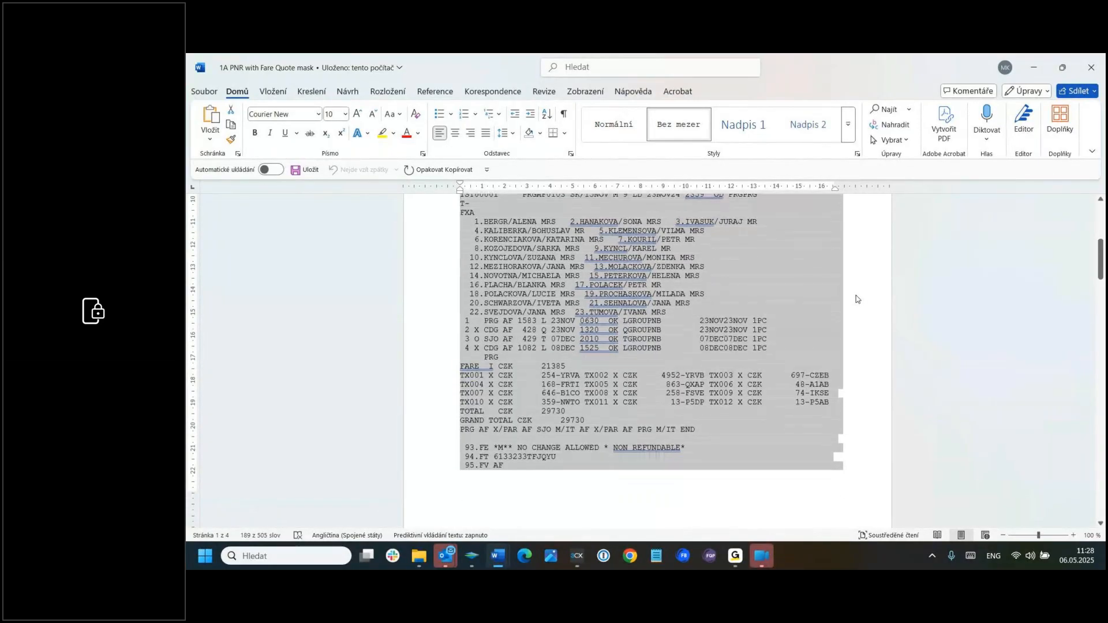
scroll(857, 295, "down", 3)
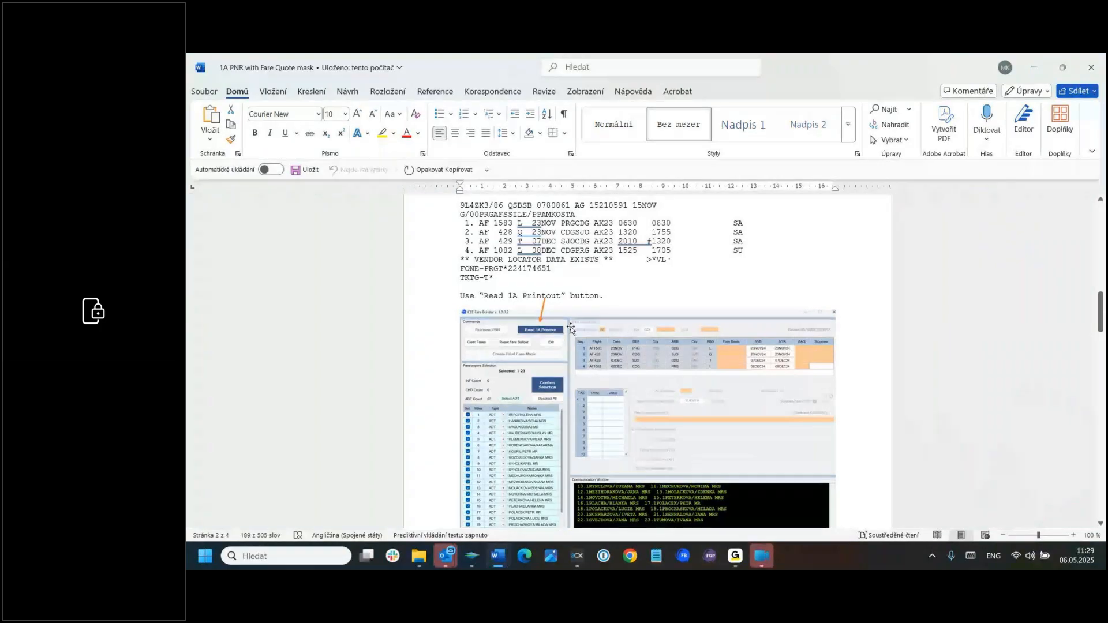
scroll(847, 347, "down", 5)
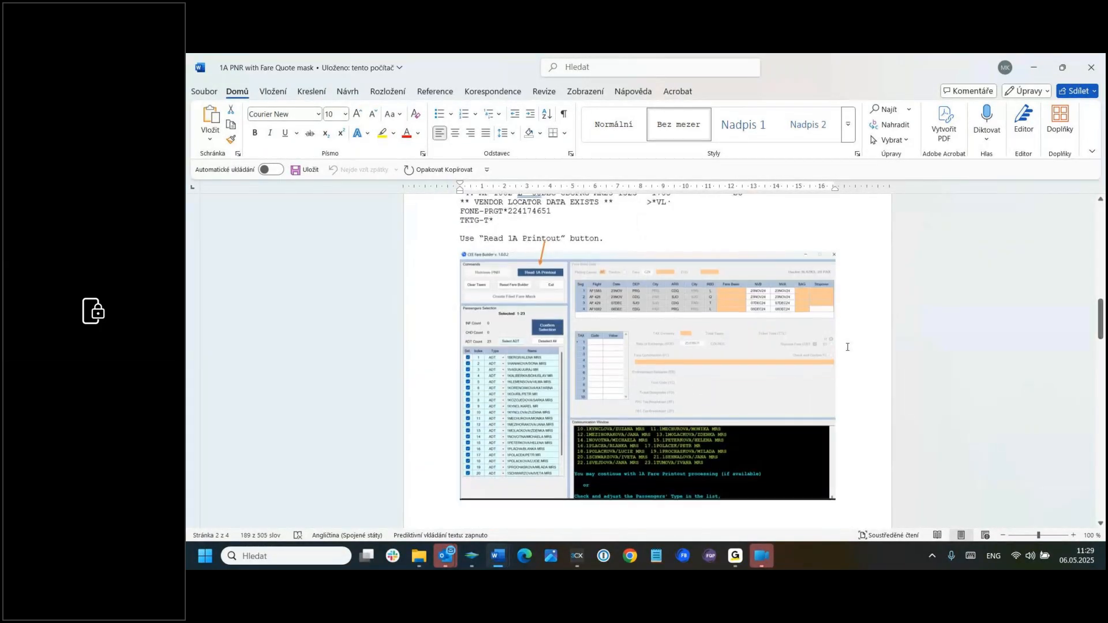
scroll(847, 347, "down", 10)
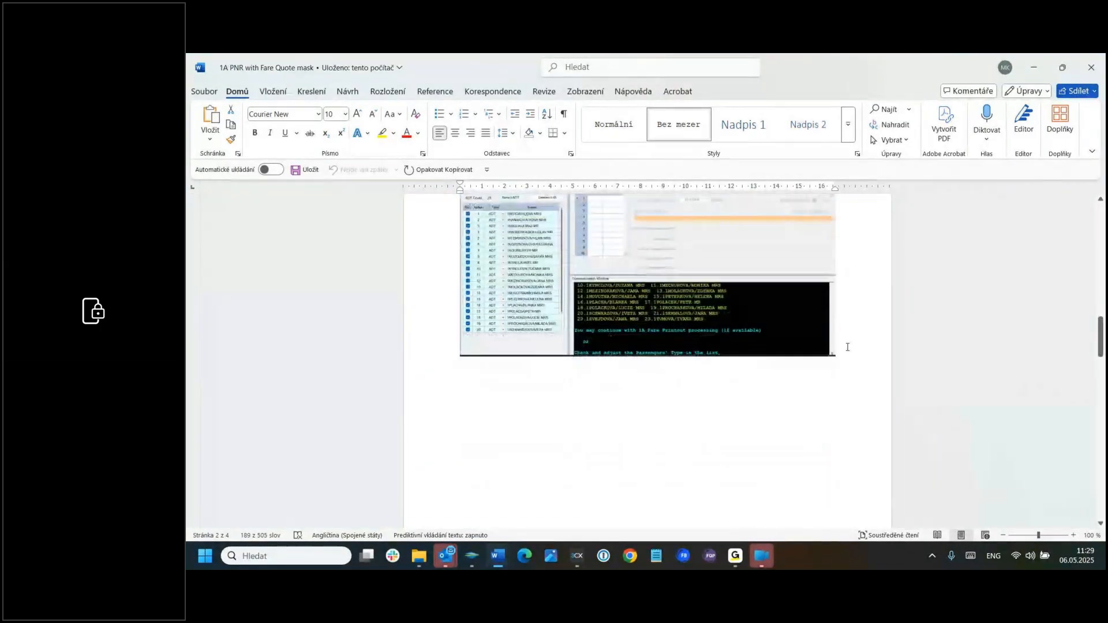
scroll(847, 347, "down", 6)
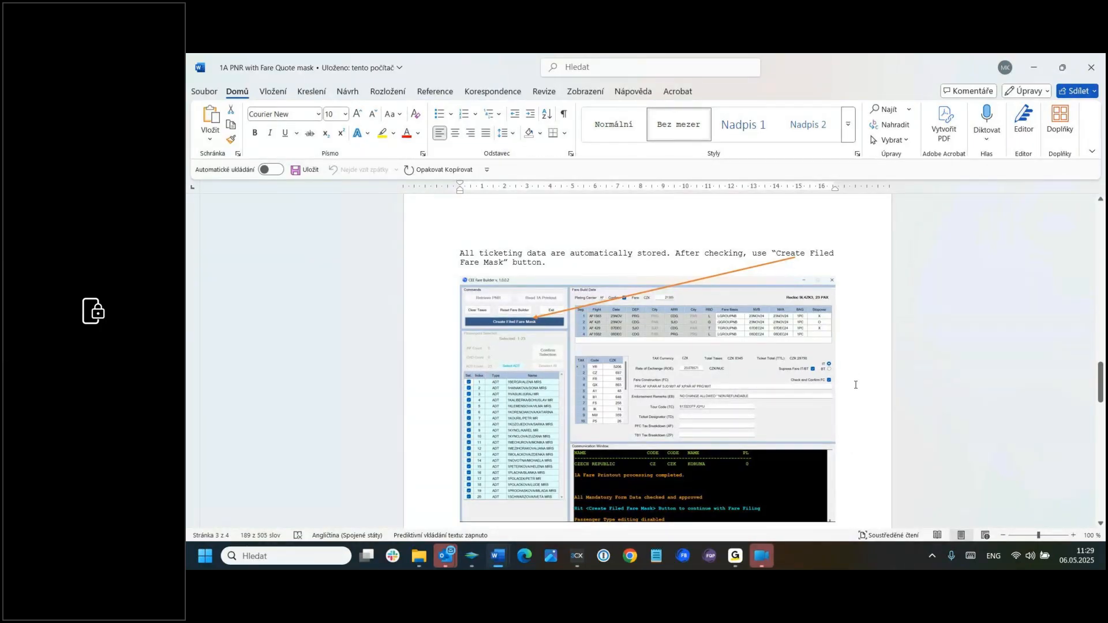
scroll(855, 385, "down", 10)
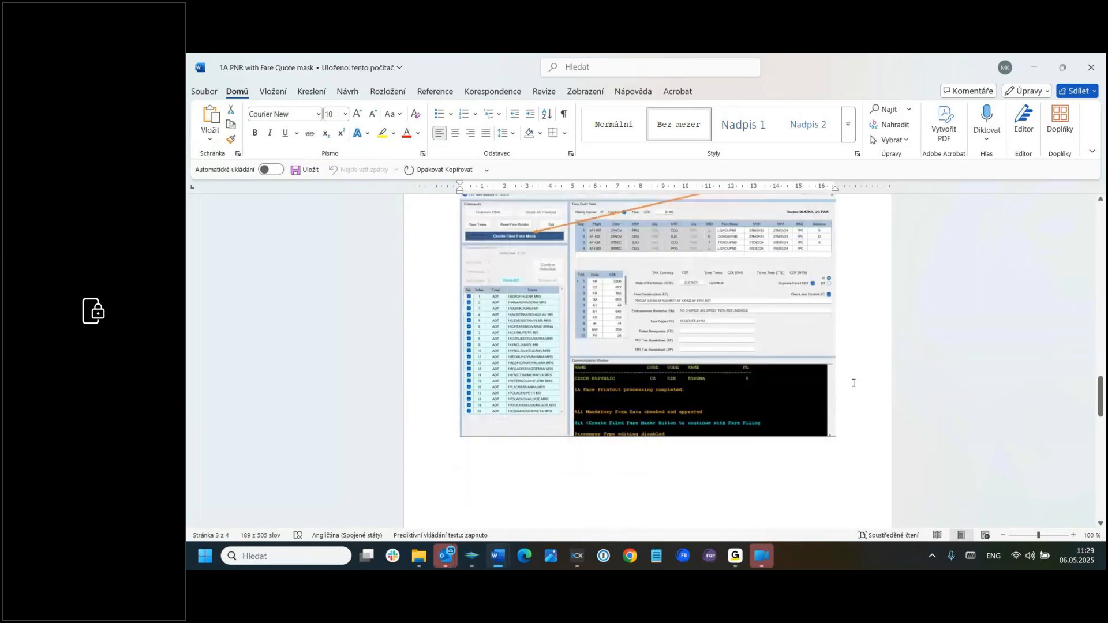
scroll(851, 381, "down", 8)
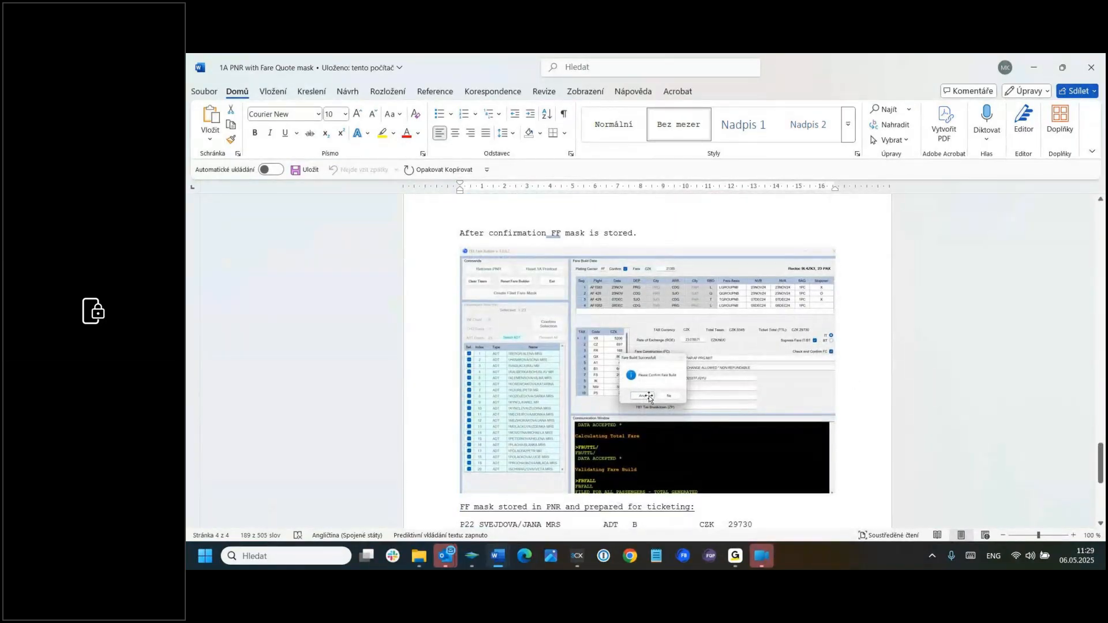
scroll(844, 372, "down", 5)
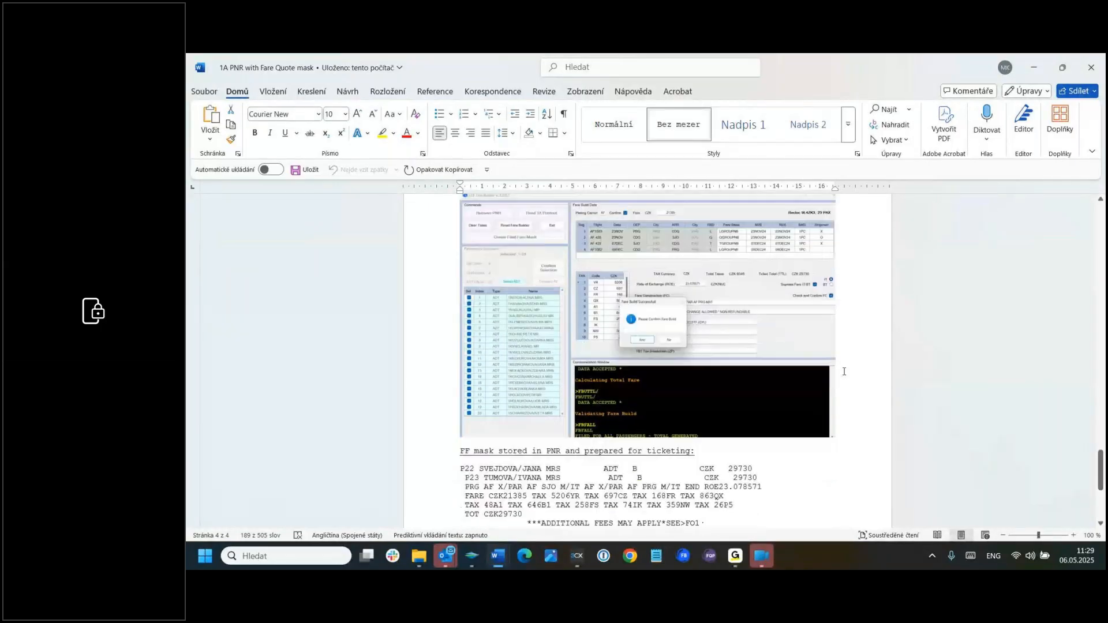
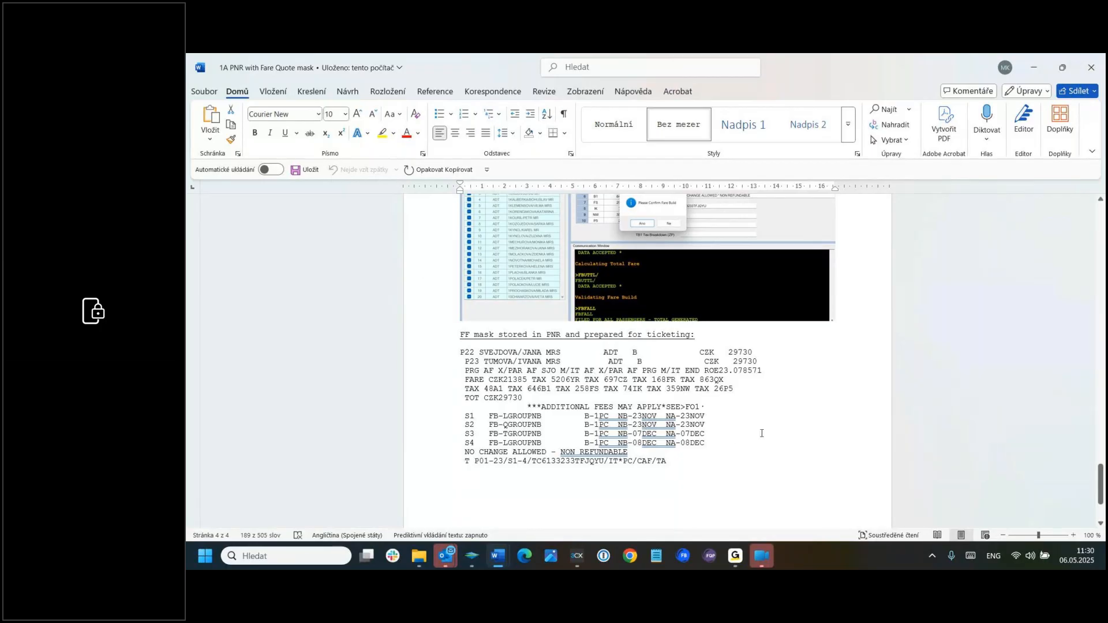
Step: Examine the stored FF mask at the end of the document and the Fare Builder screenshots above it
scroll(768, 431, "down", 3)
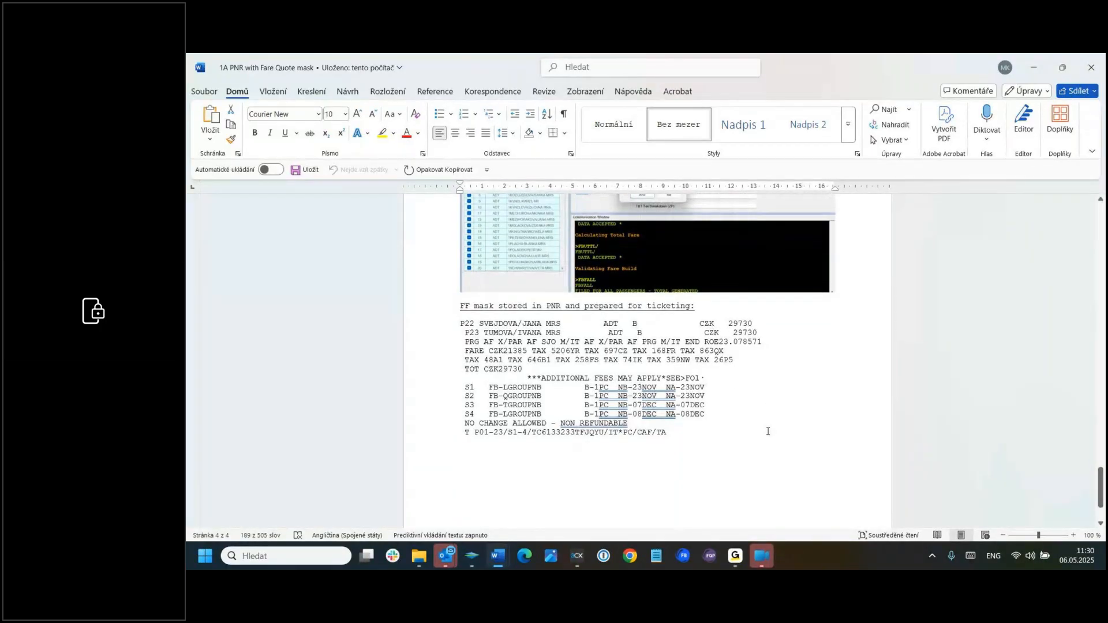
scroll(767, 431, "down", 2)
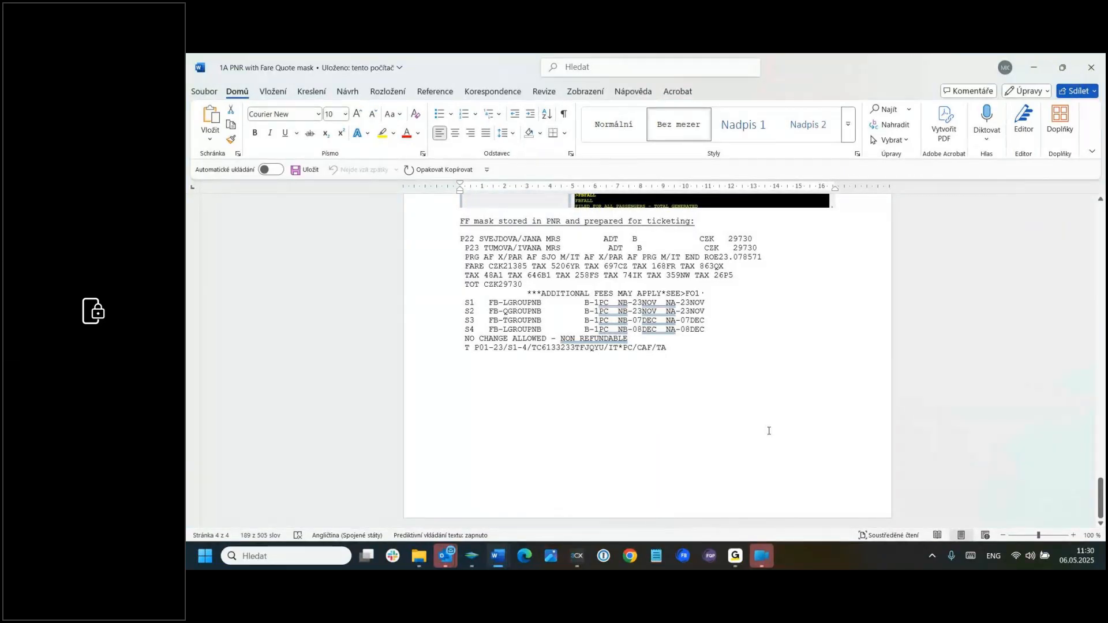
scroll(768, 431, "up", 5)
scroll(768, 429, "up", 3)
scroll(856, 392, "up", 3)
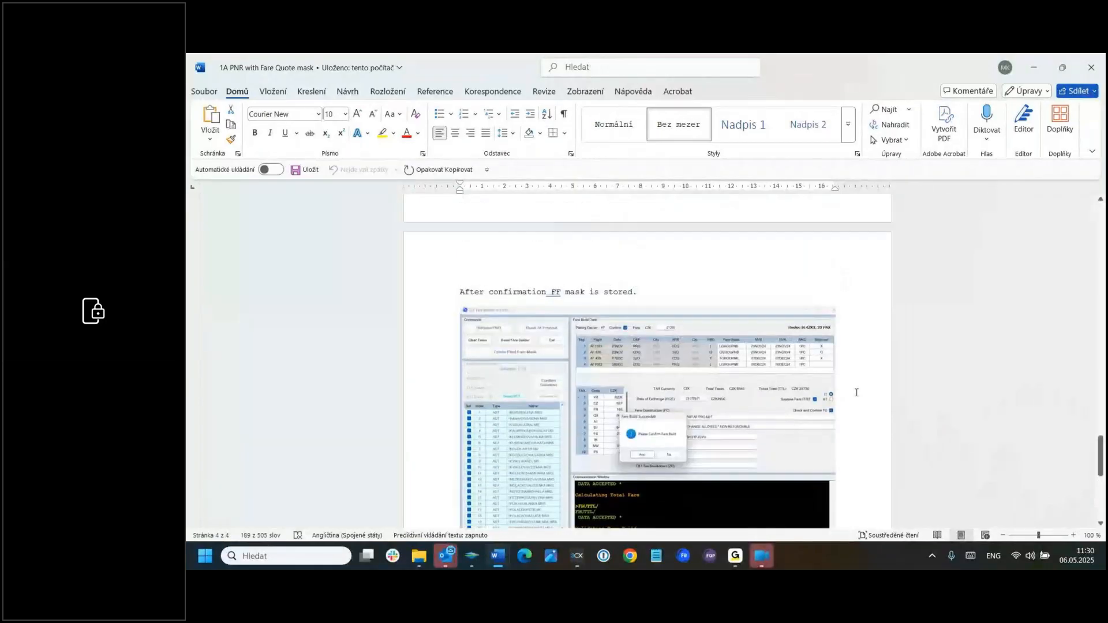
scroll(856, 393, "up", 3)
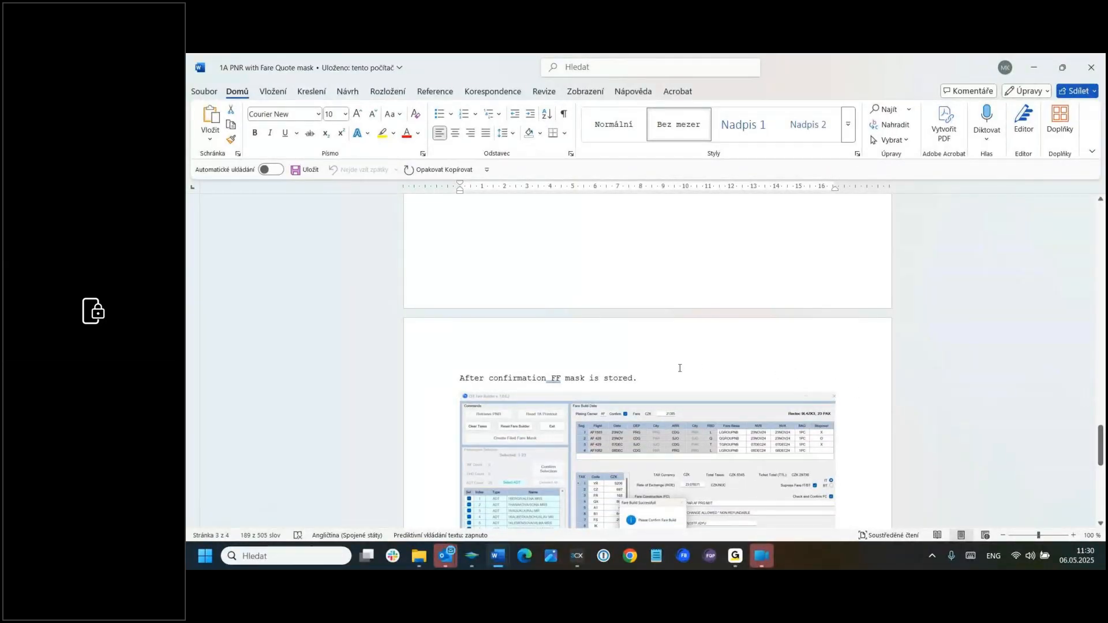
scroll(730, 371, "up", 1)
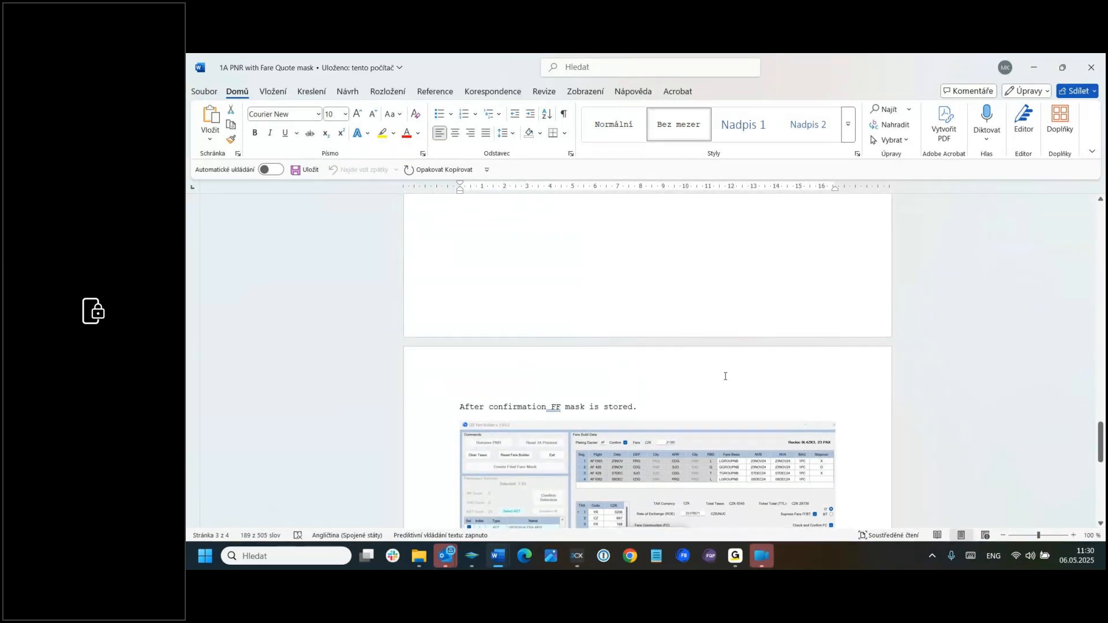
scroll(725, 376, "up", 1)
scroll(725, 375, "down", 8)
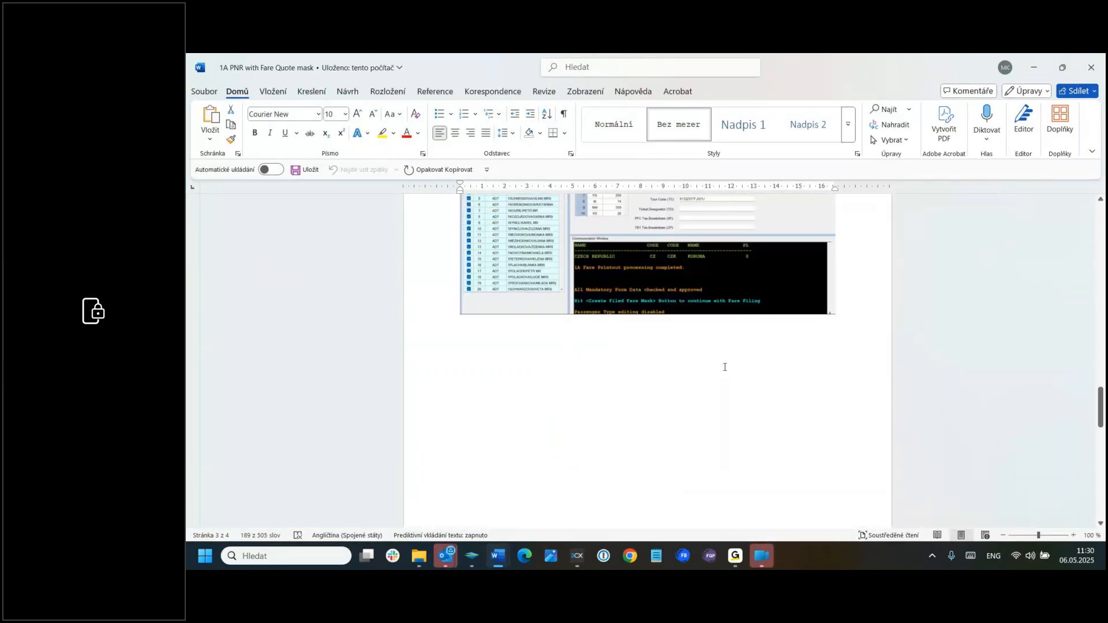
scroll(725, 375, "up", 3)
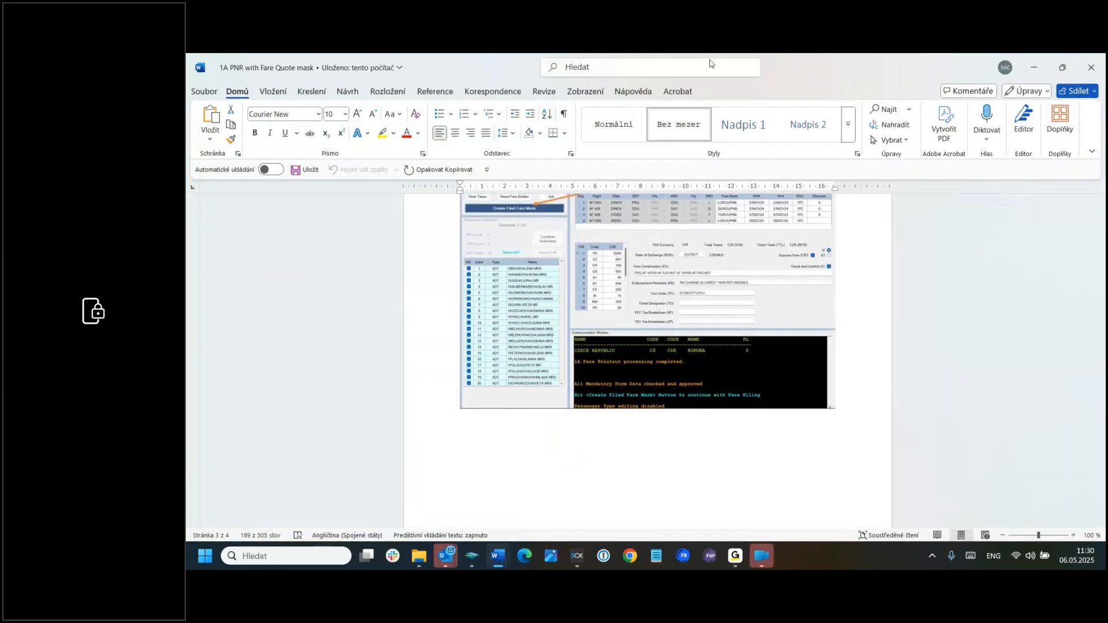
Step: Close the Word document with the 1A fare quote mask and dismiss the mail notification
left_click(1102, 71)
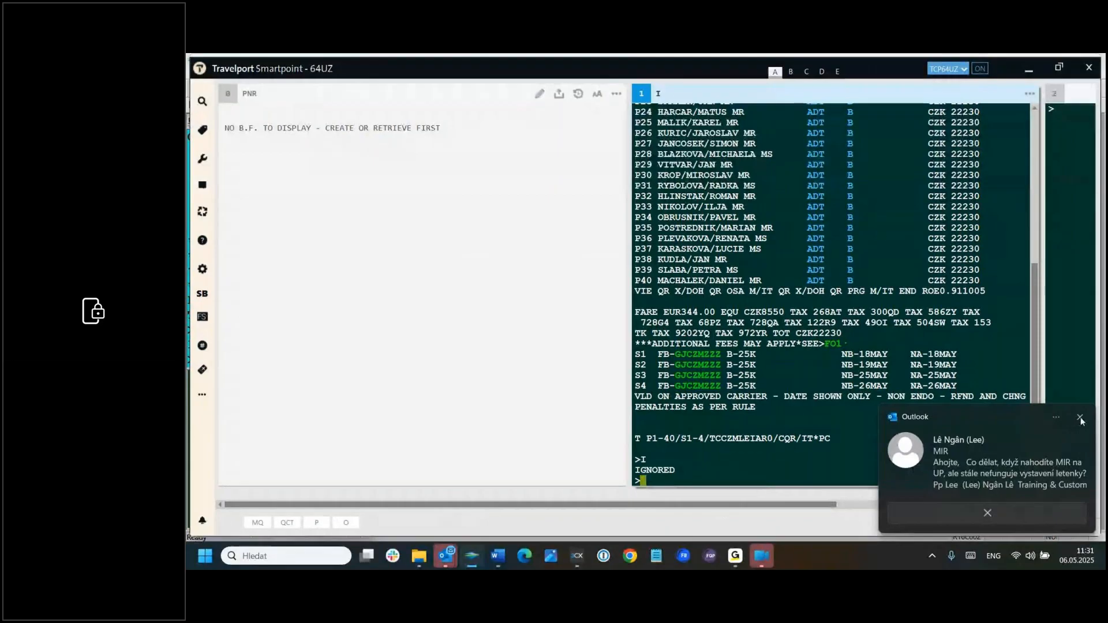
left_click(1080, 418)
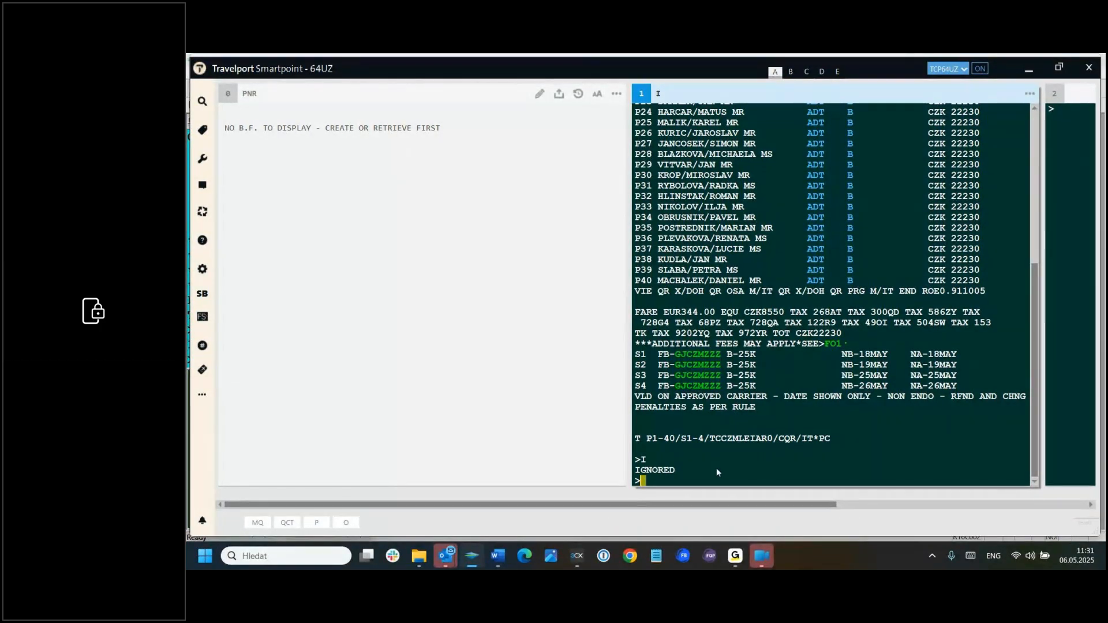
Step: Sign in to branch 79YE with the SEM/79YE/AG entry and display the work areas with OP/W*
type("SEM/79YE/AG")
key("Return")
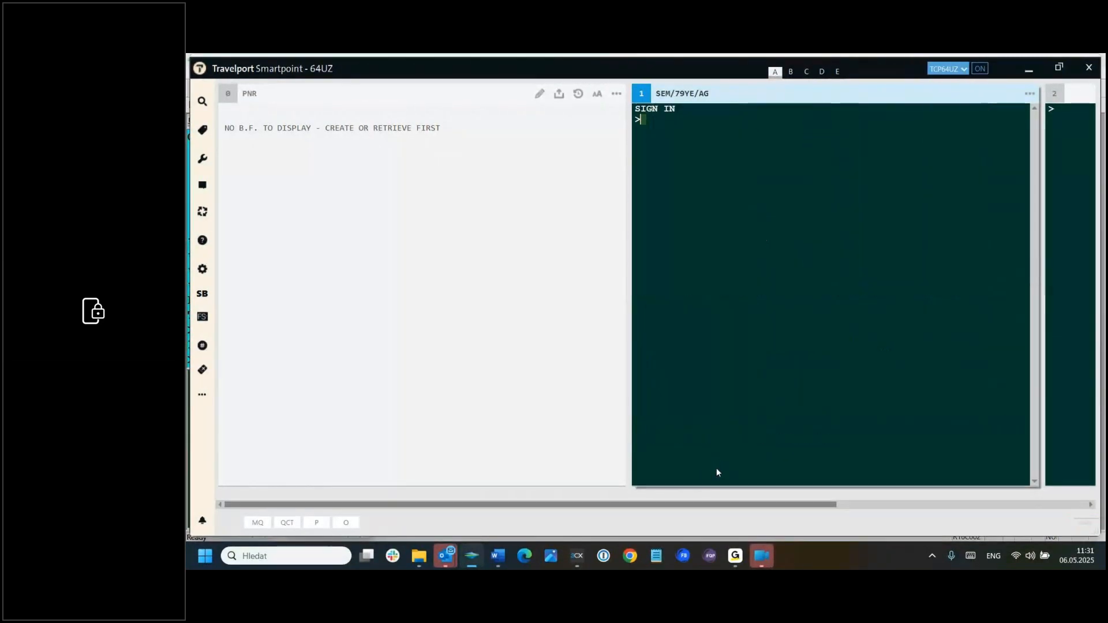
type("OP/W*")
key("Return")
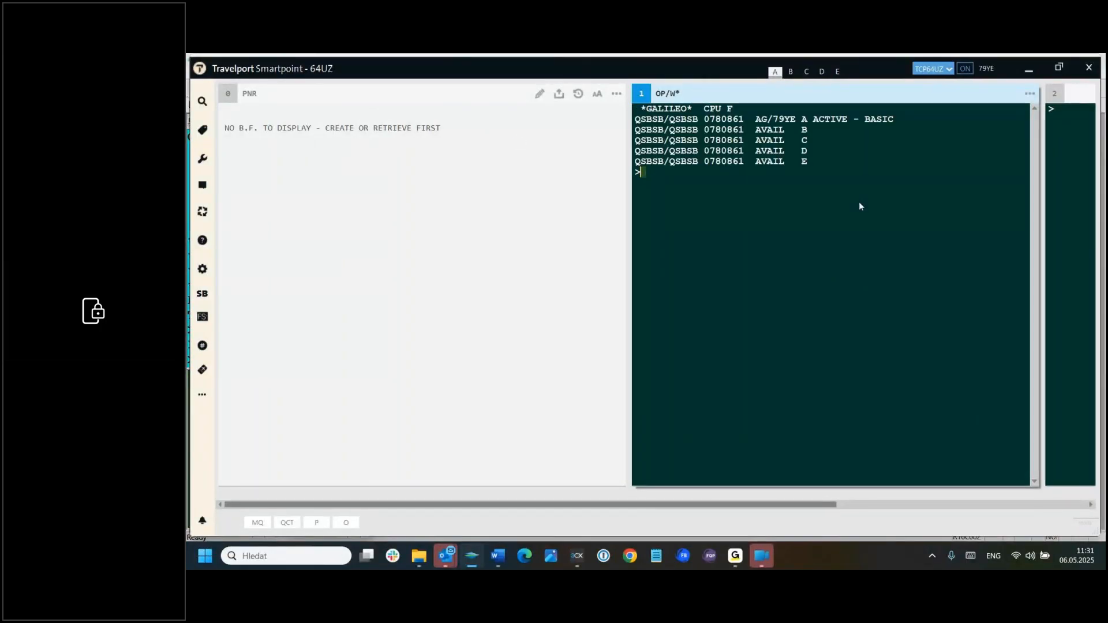
Step: Switch to the Word document "individual PNR - 2 adt 2 chd 1 inf" and copy the record locator from its first line
type("*")
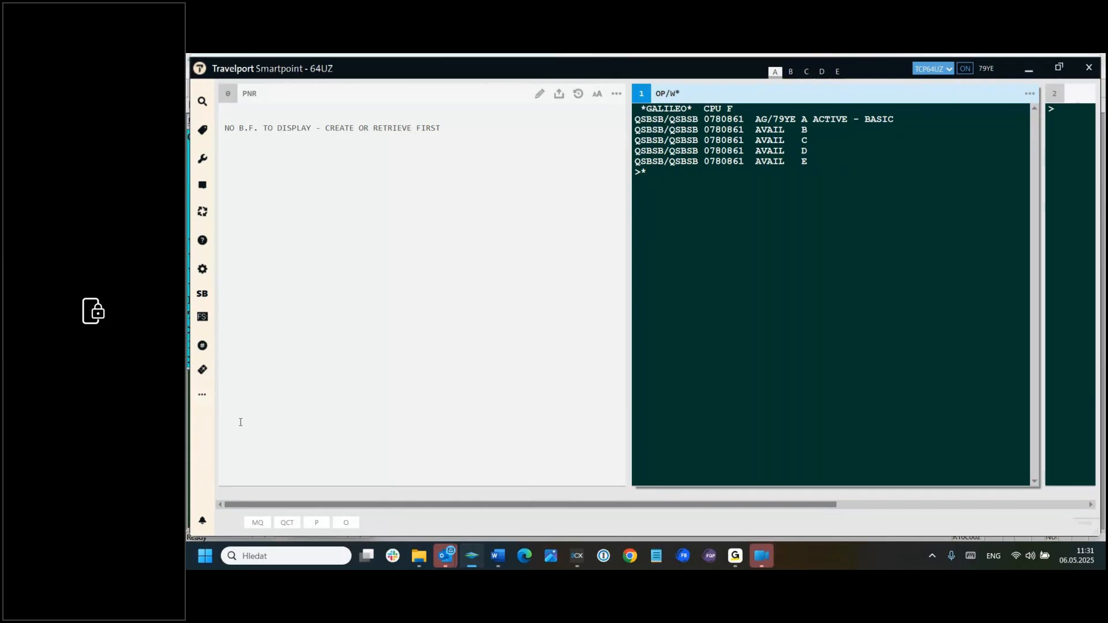
mouse_move(498, 555)
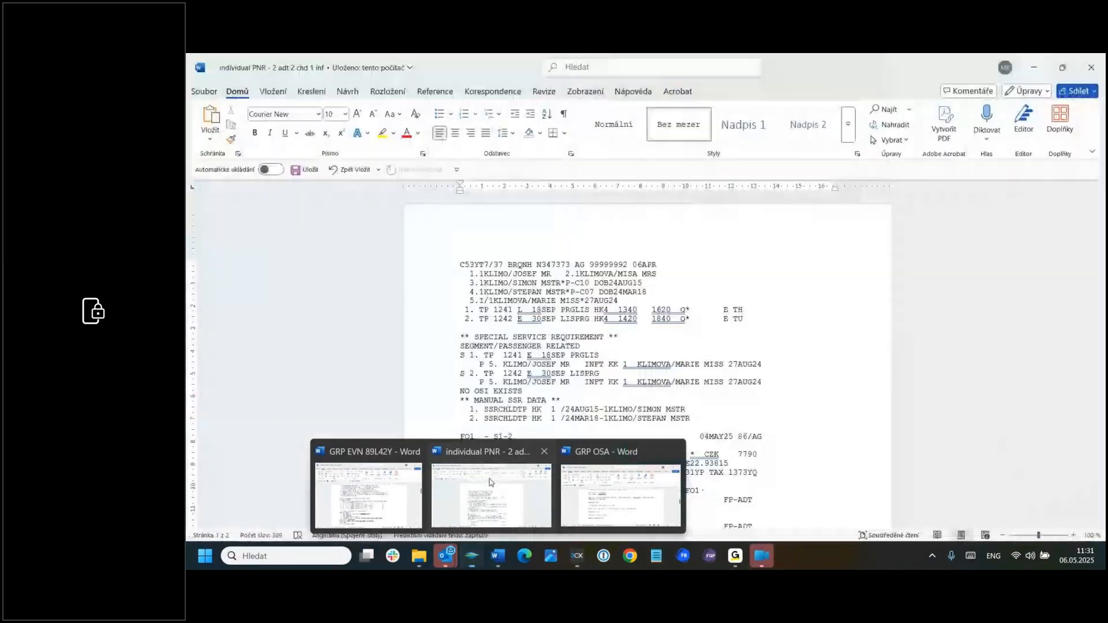
left_click(491, 487)
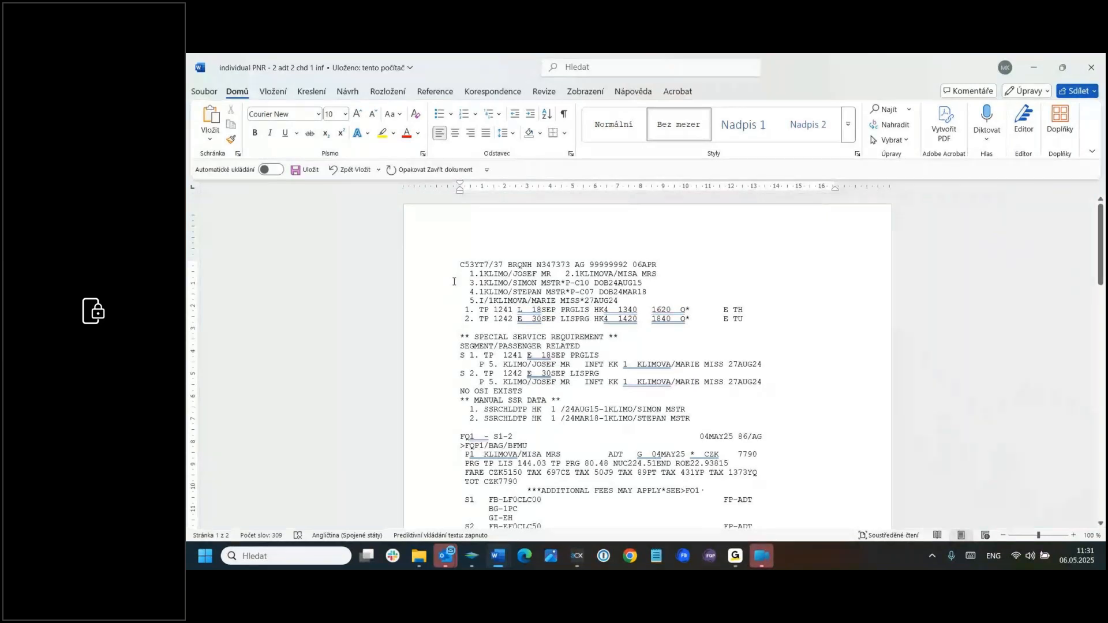
left_click_drag(460, 264, 492, 264)
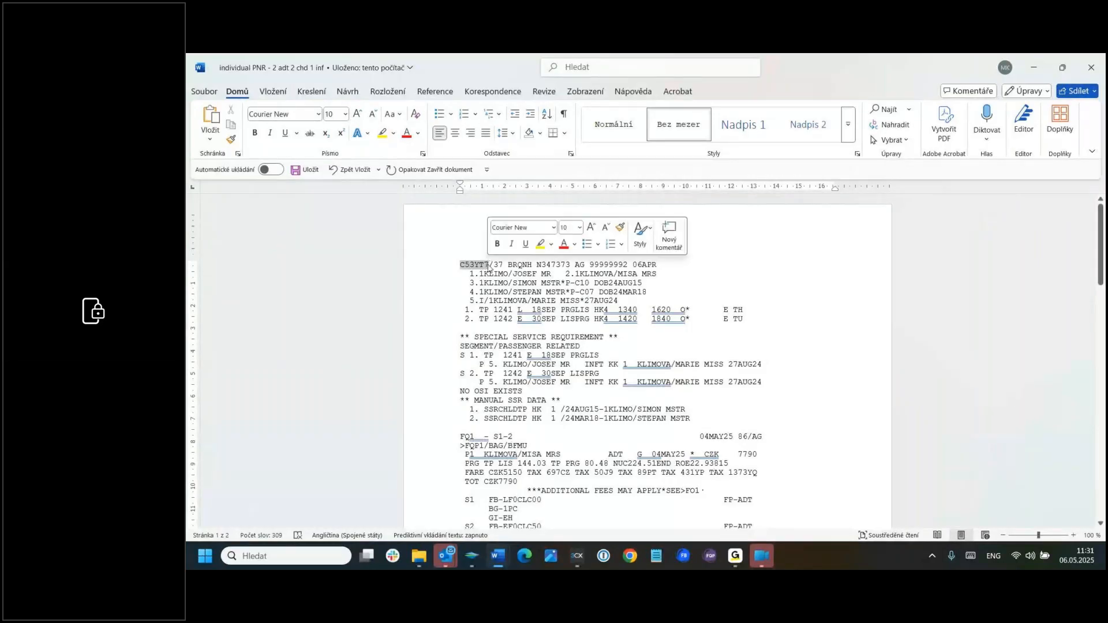
key("ctrl+c")
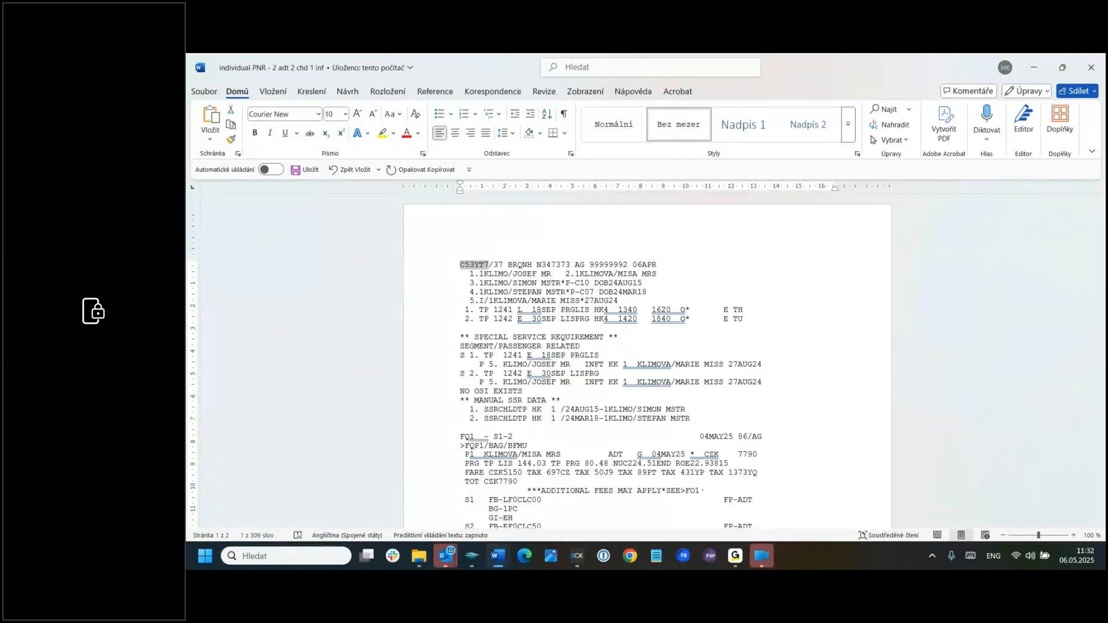
Step: Switch back to Travelport Smartpoint and retrieve the individual PNR by its copied record locator
key("alt+Tab")
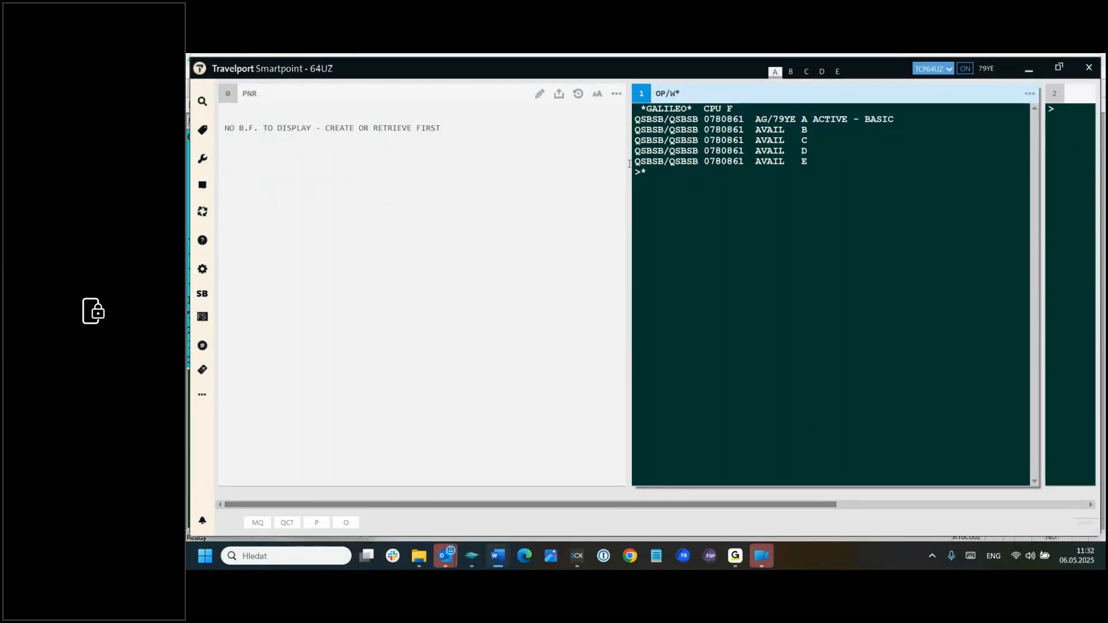
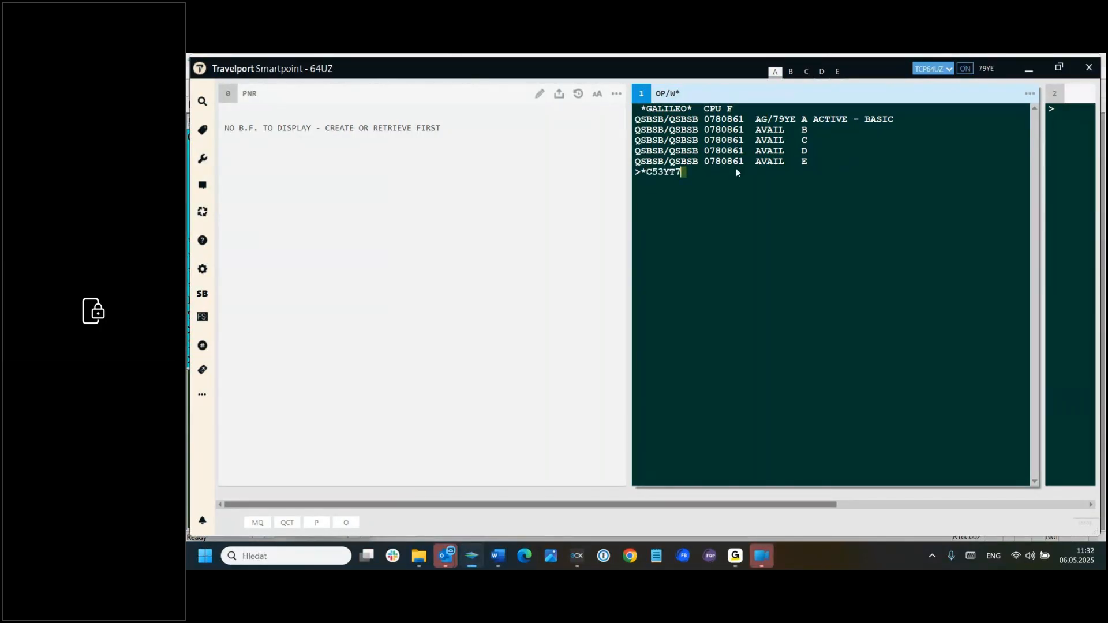
key("Return")
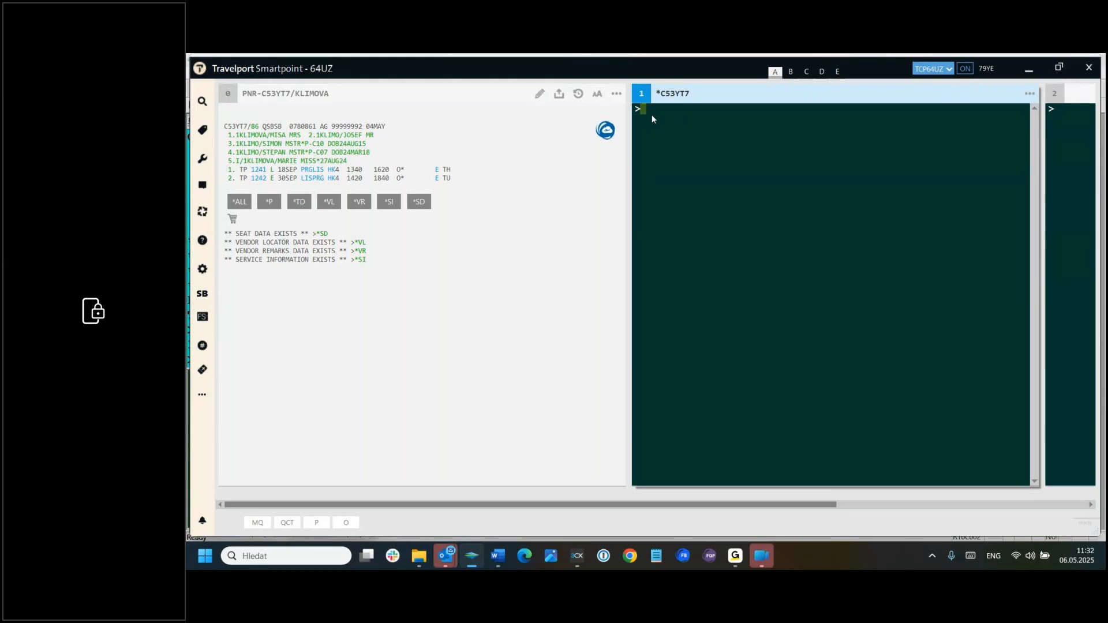
Step: Launch CEE Fare Builder with the FB entry and load the current PNR data into it
type("FB")
key("Return")
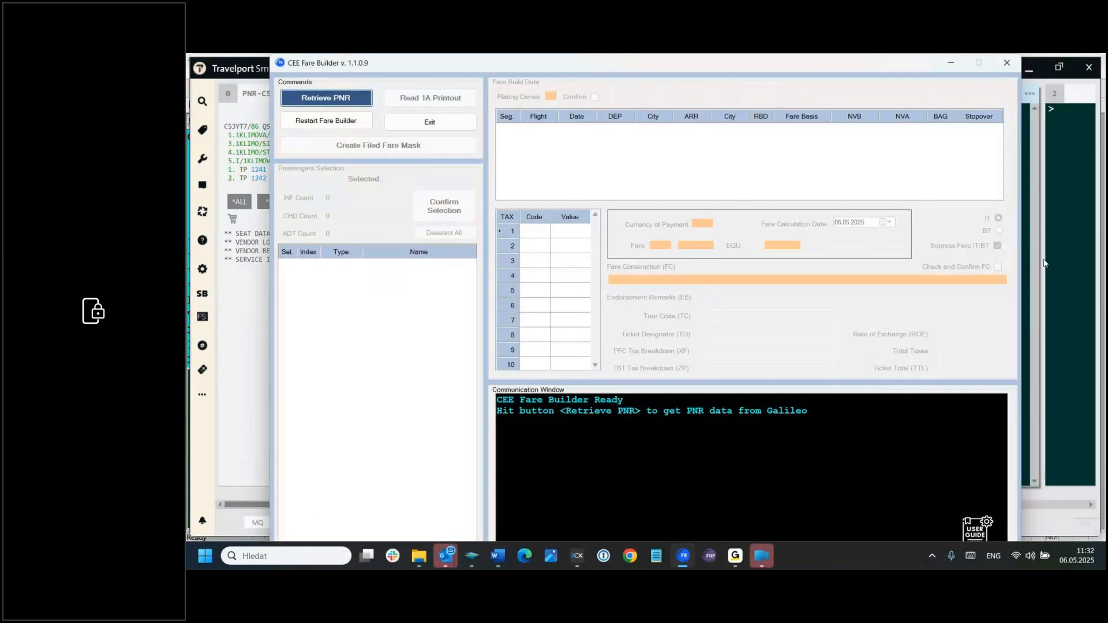
left_click(343, 99)
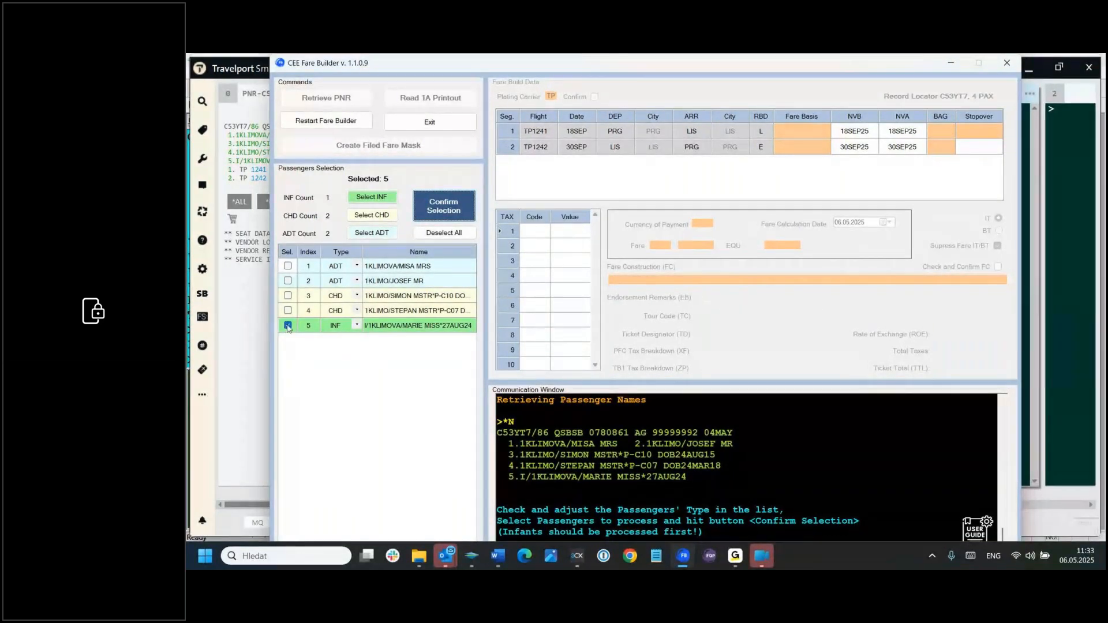
Step: Confirm the passenger selection with only the infant chosen, and confirm TP as the plating carrier
left_click(451, 207)
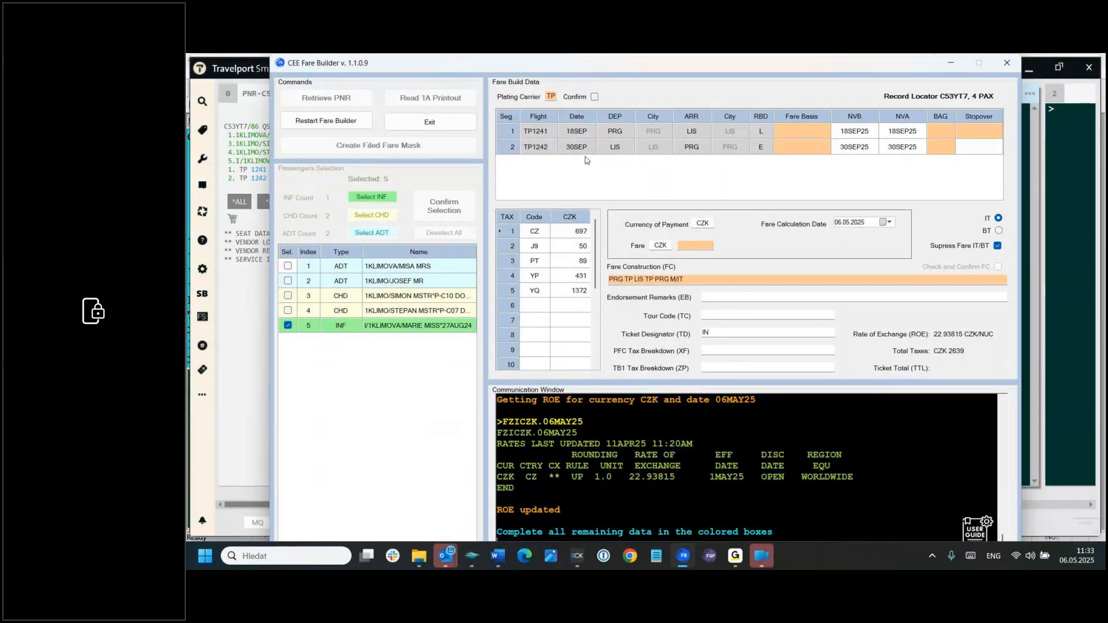
left_click(595, 97)
Step: Enter fare basis LF0DSC00 for segment 1 and EF0DSC50 for segment 2, taking the codes from the Word document
key("alt+Tab")
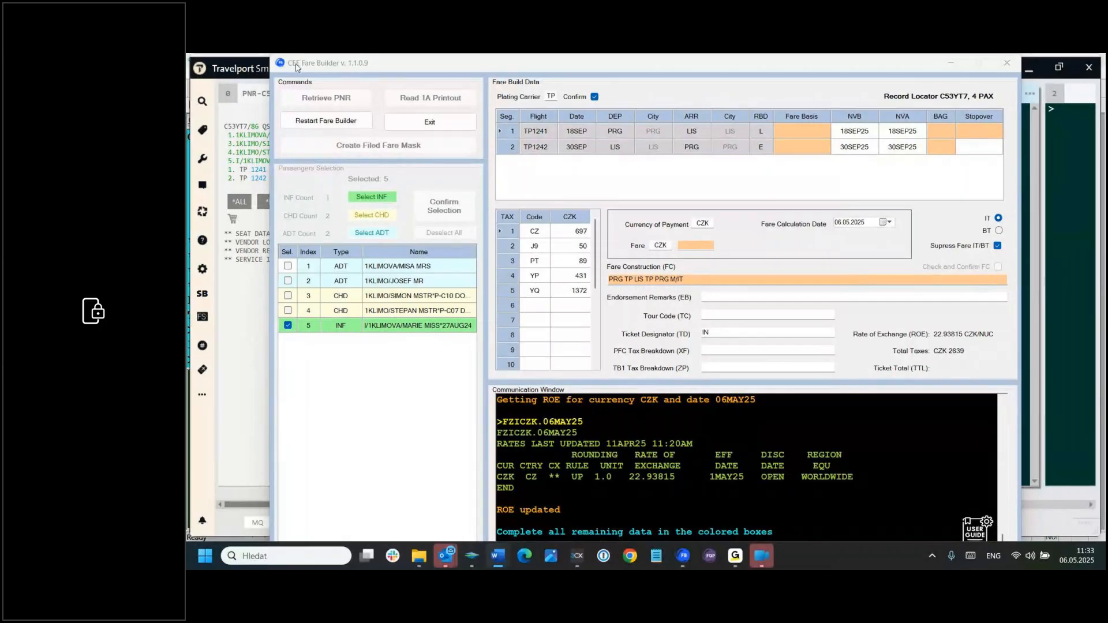
left_click(800, 130)
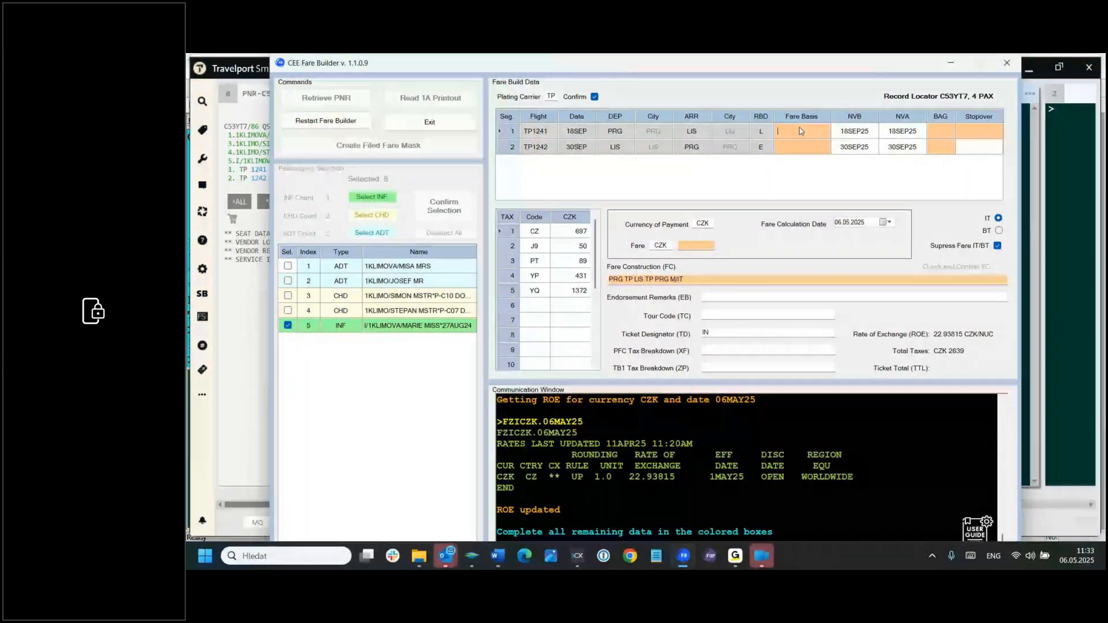
type("LF0DSC00")
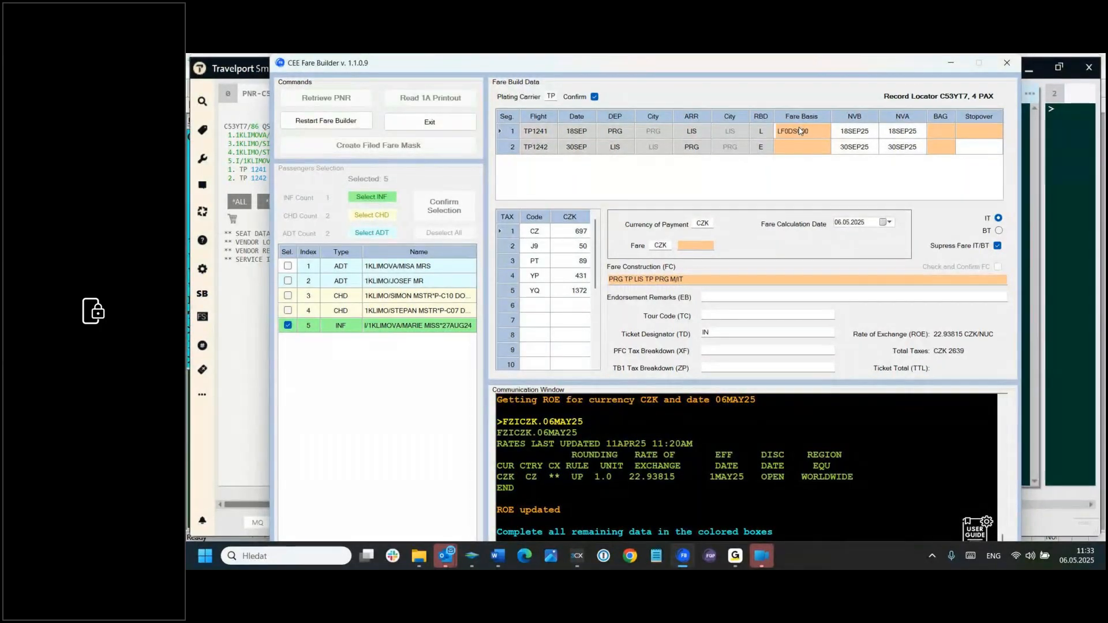
left_click(800, 145)
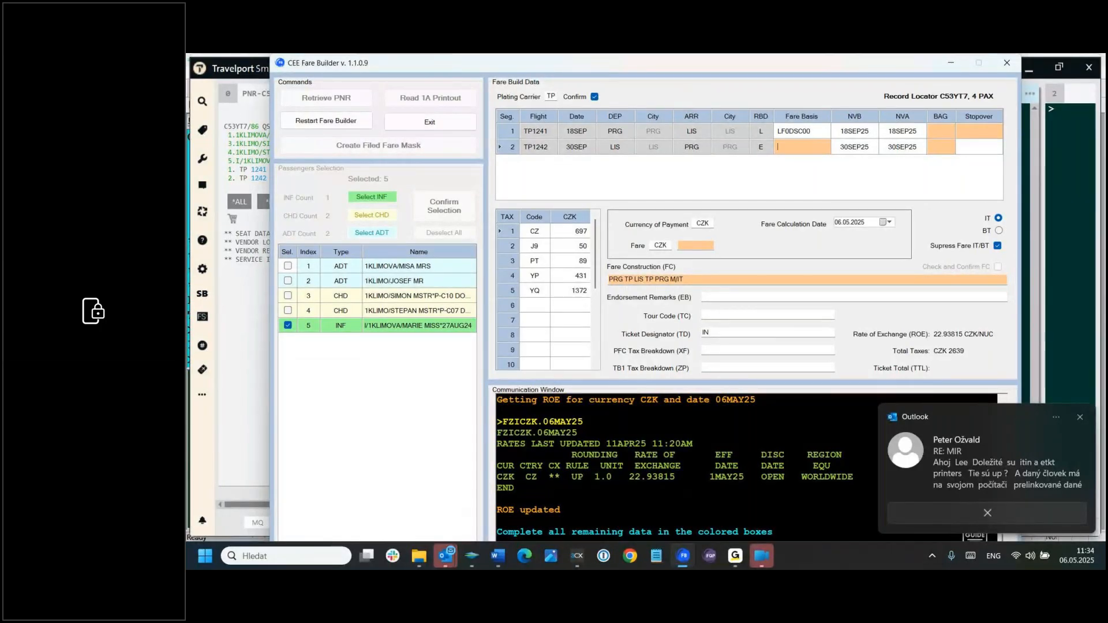
key("alt+Tab")
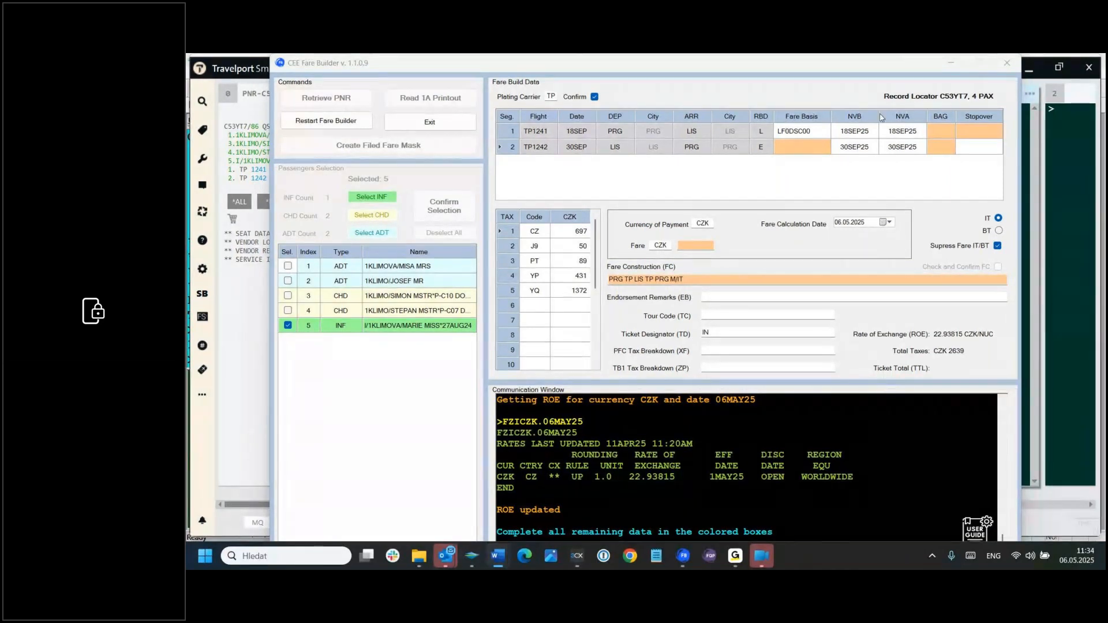
left_click(797, 150)
key("ctrl+v")
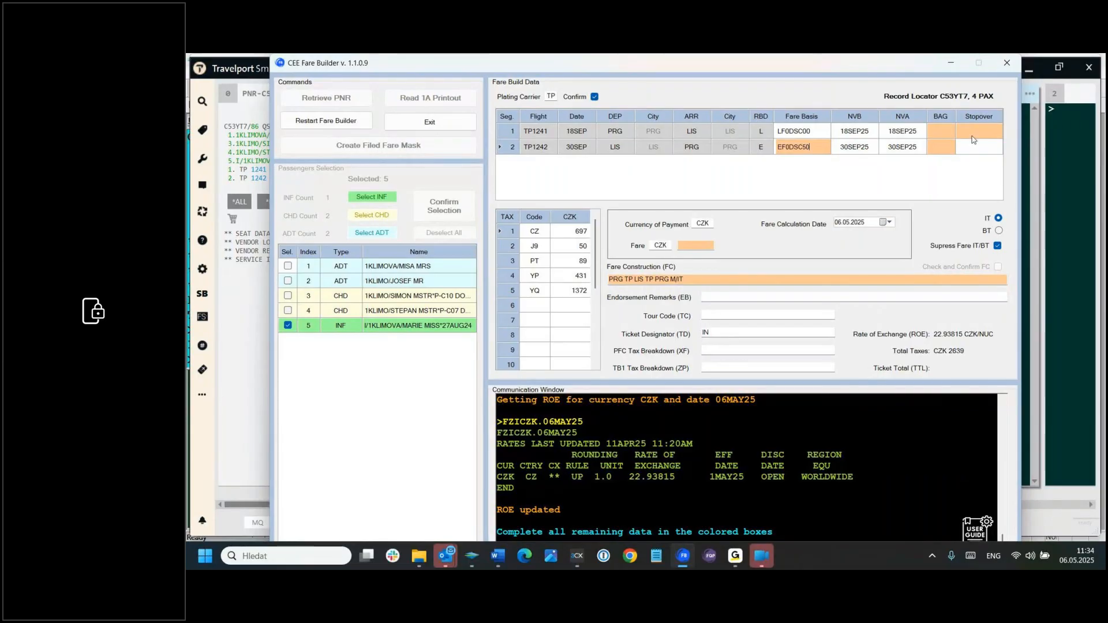
Step: Set the baggage allowance to 0PC on both segments and mark segment 1 with stopover O
left_click(940, 129)
type("0PC")
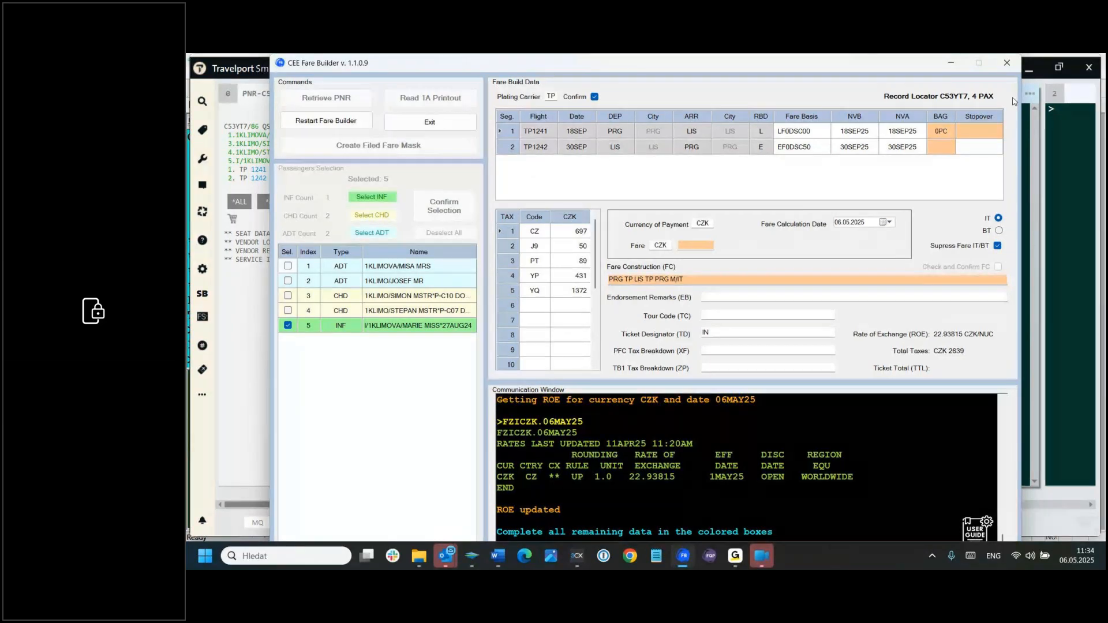
left_click(949, 148)
left_click(949, 148)
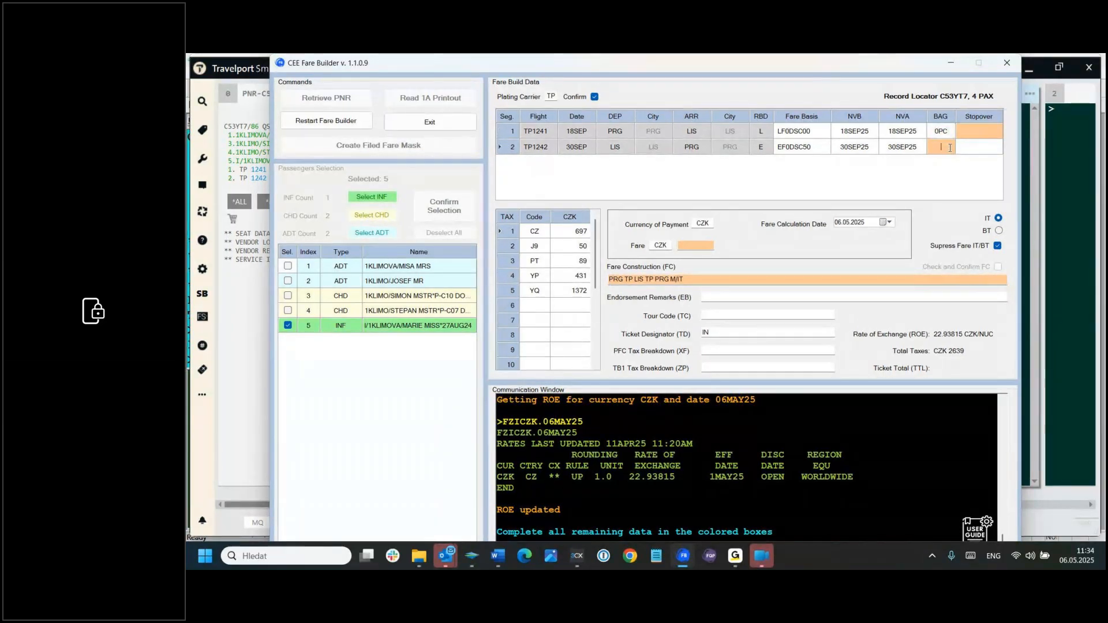
type("0PC")
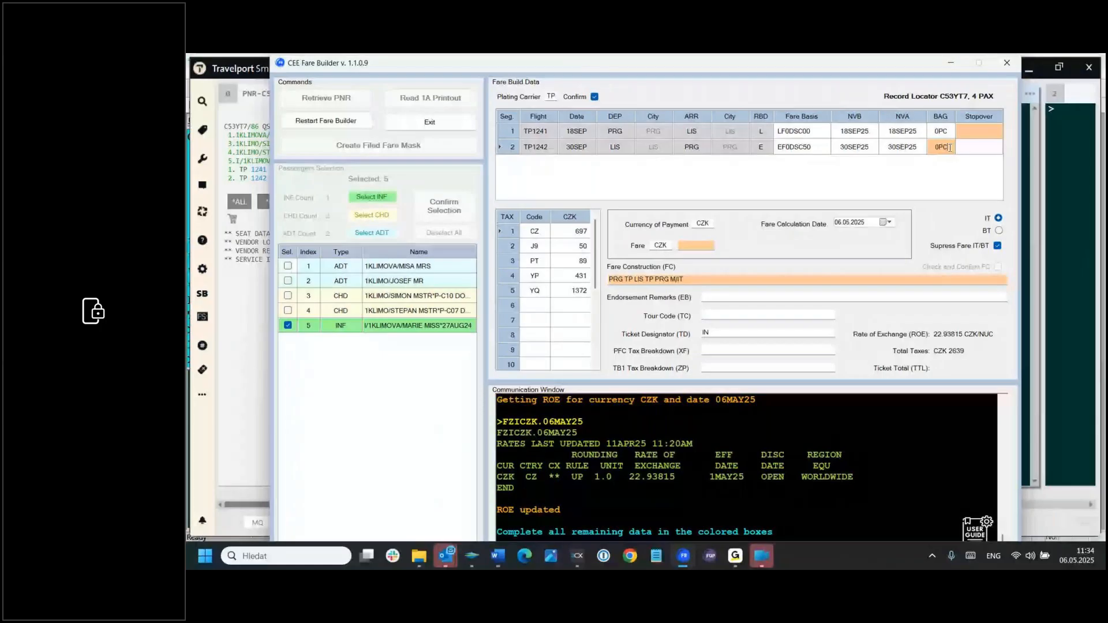
left_click(979, 132)
type("O")
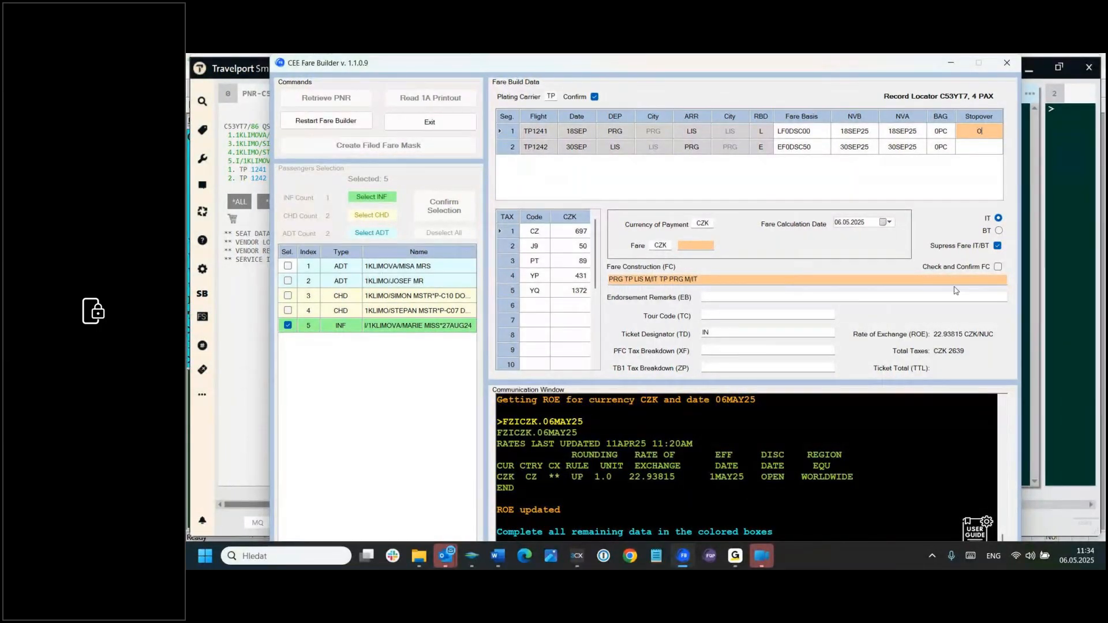
Step: Enter a fare of 355 CZK for the infant
left_click(697, 244)
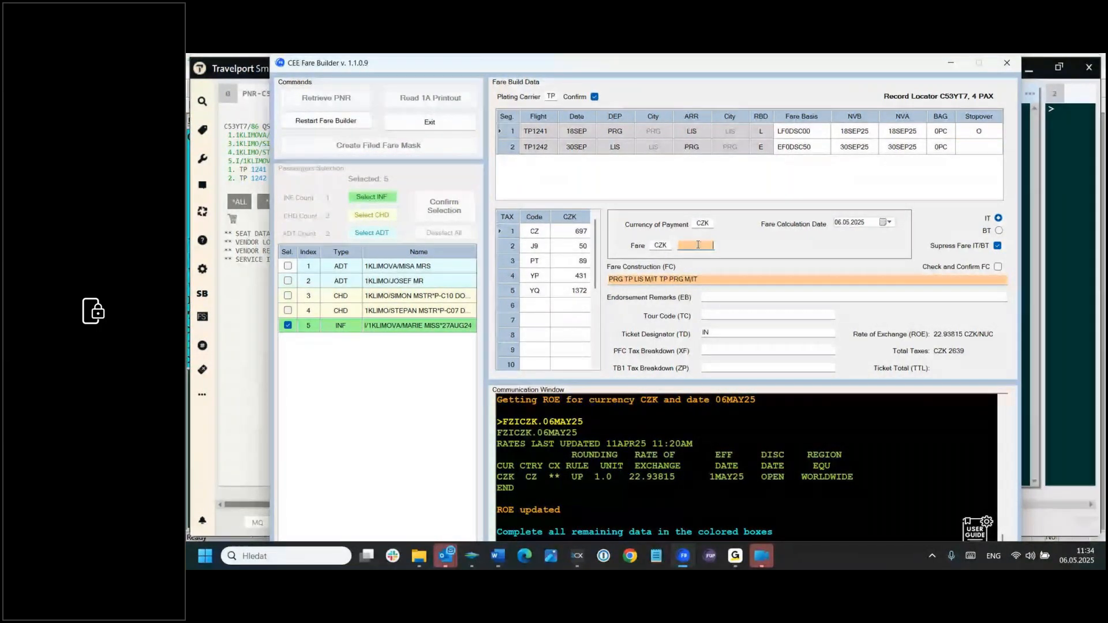
type("355")
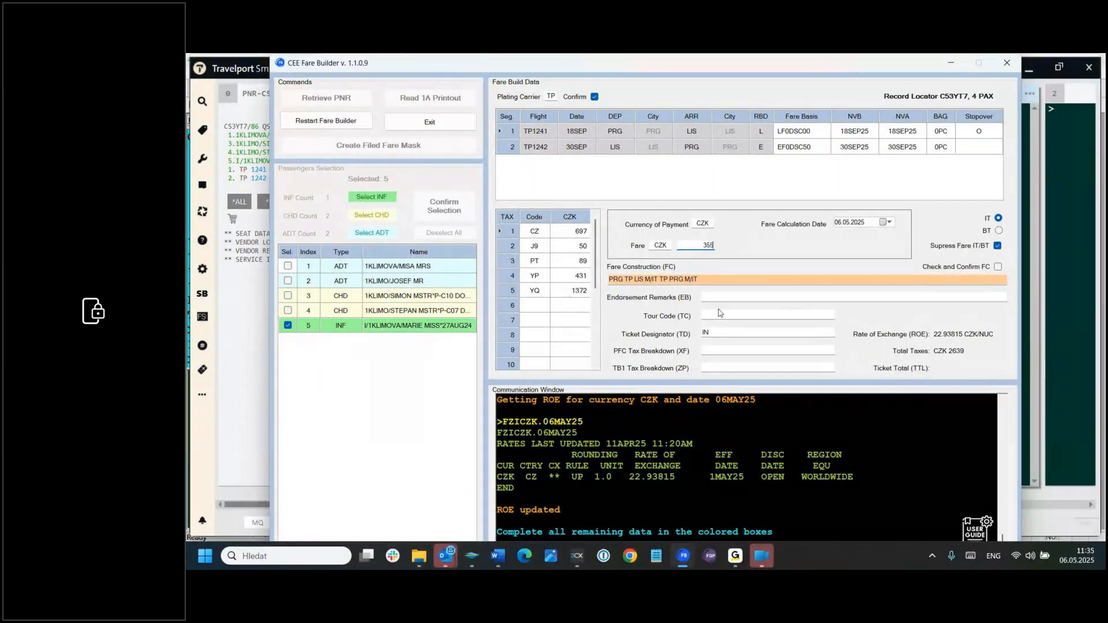
left_click(701, 281)
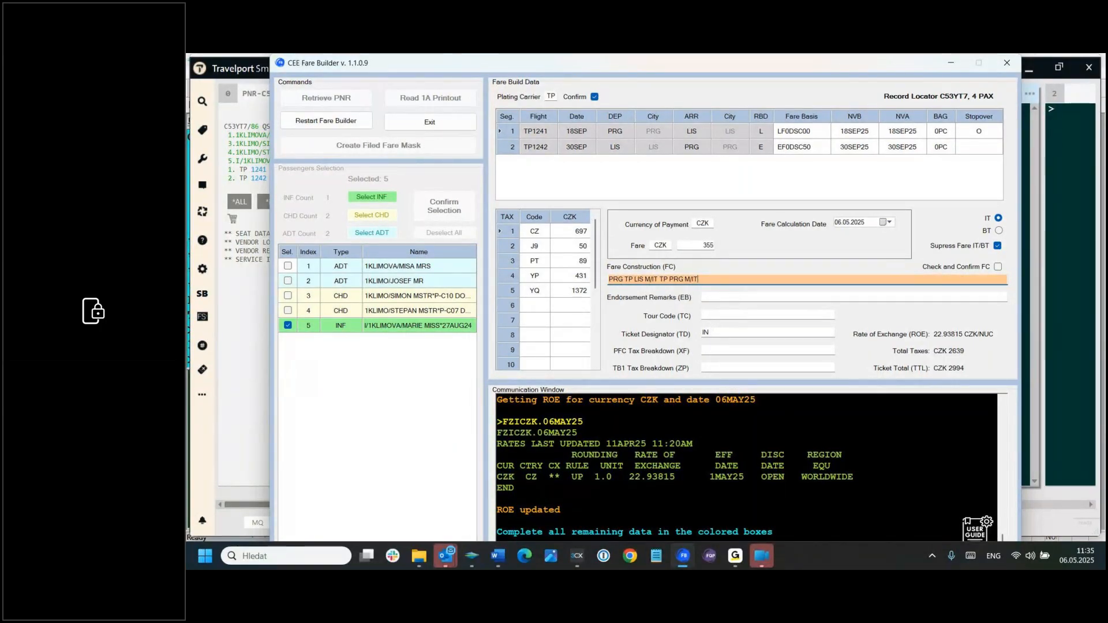
Step: Replace the M/IT entries so the infant's fare construction reads PRG TP LIS 10.91 TP PRG 4.56 NUC15.47
key("alt+Tab")
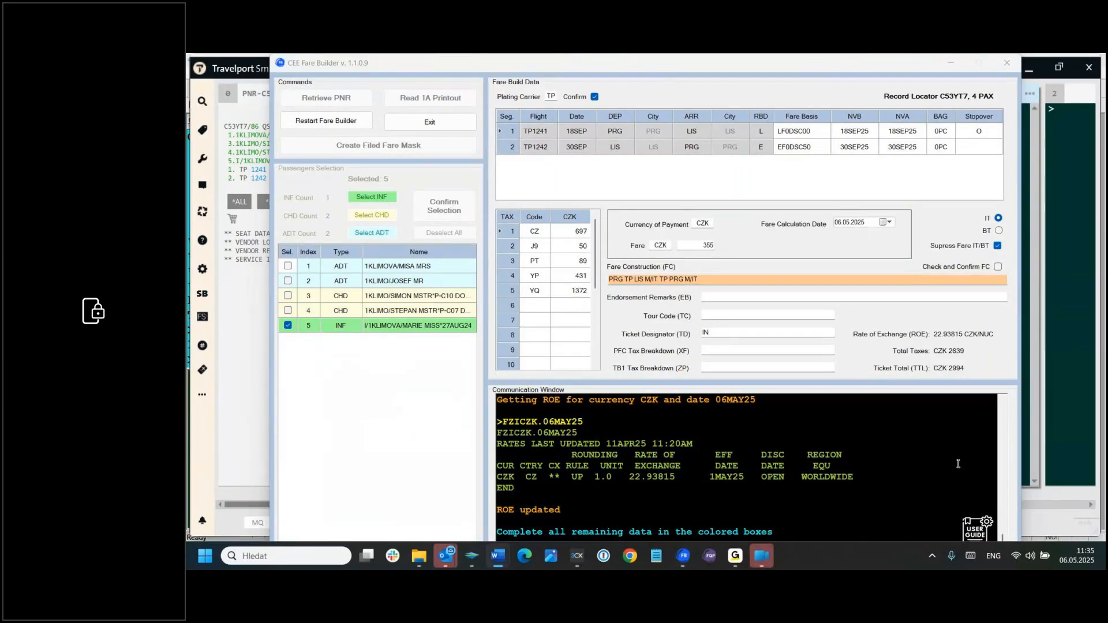
left_click(644, 281)
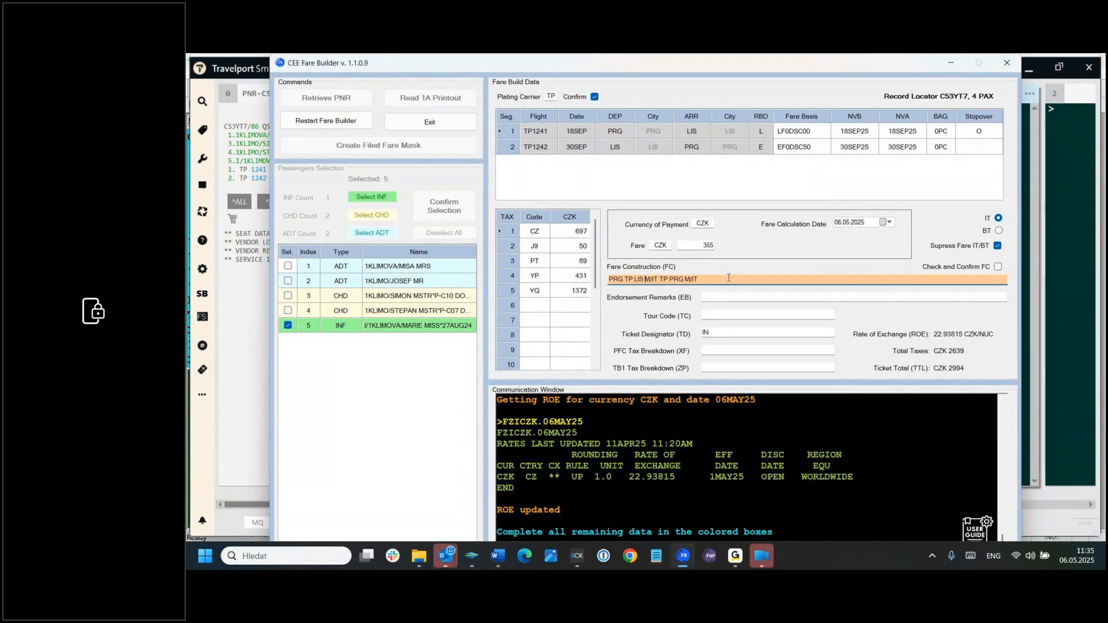
key("Delete")
key("Delete")
key("Delete")
key("Delete")
type("10")
type(" 91")
key("BackSpace")
key("BackSpace")
type("4.56")
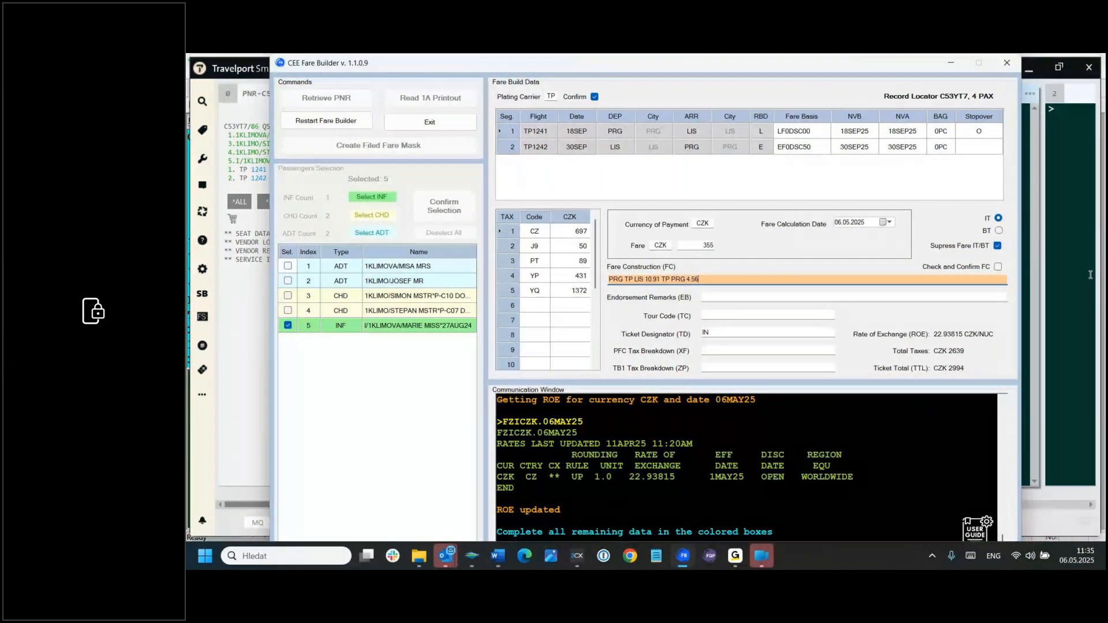
type(" NUC15.47")
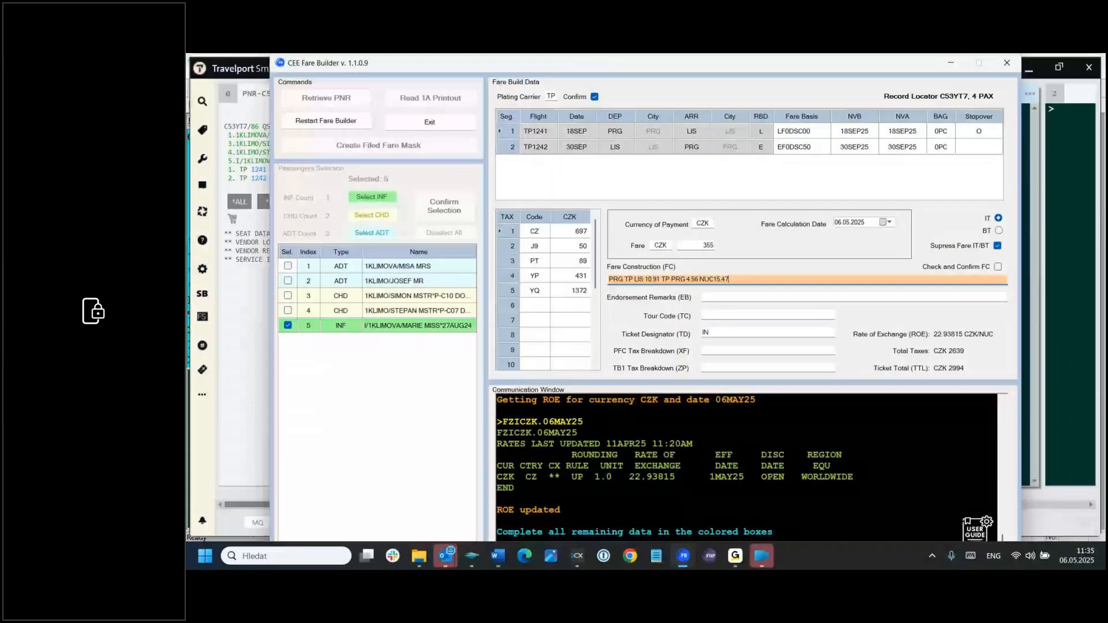
Step: Check and confirm the infant's fare construction, and turn off the IT/BT fare suppression
left_click(998, 267)
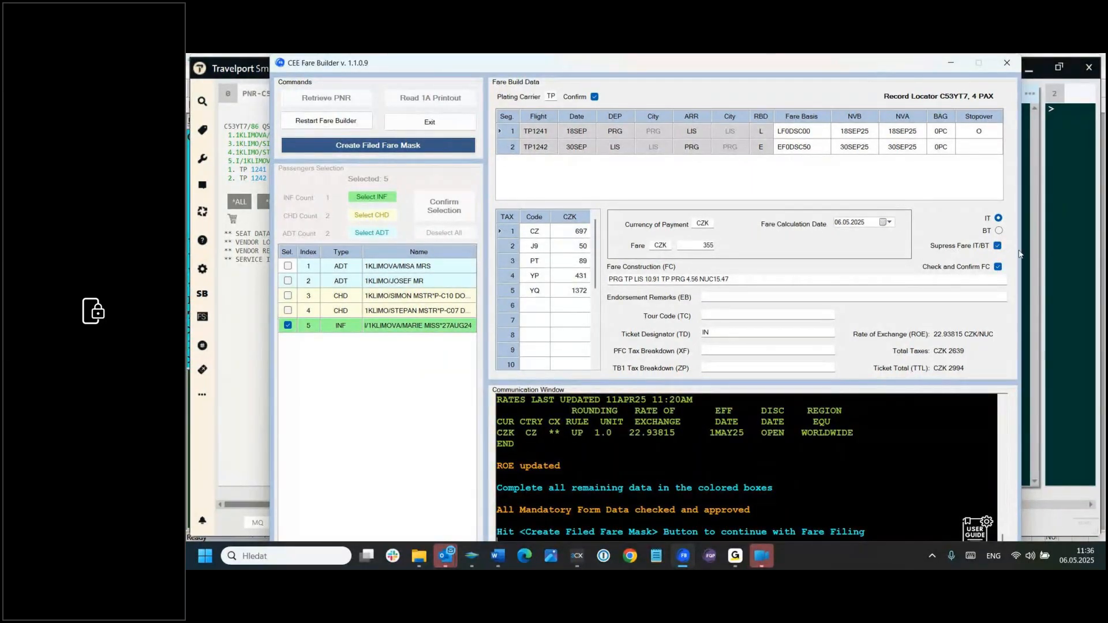
left_click(999, 247)
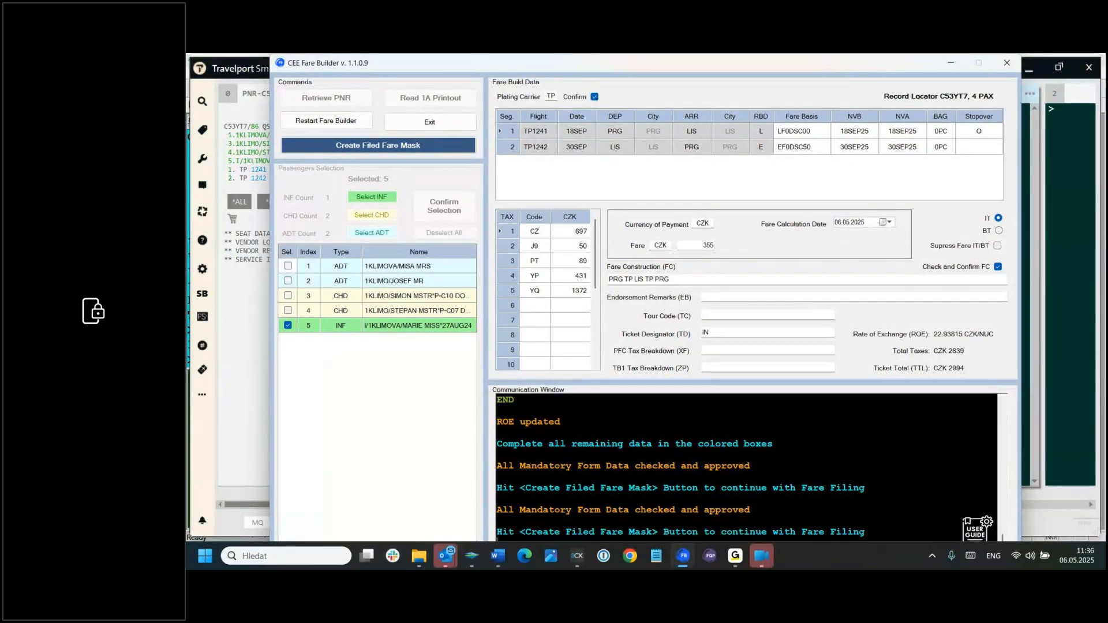
Step: Add the endorsement FARE RESTR APPLY/NON REF from the Word document and create the infant's filed fare mask
key("alt+Tab")
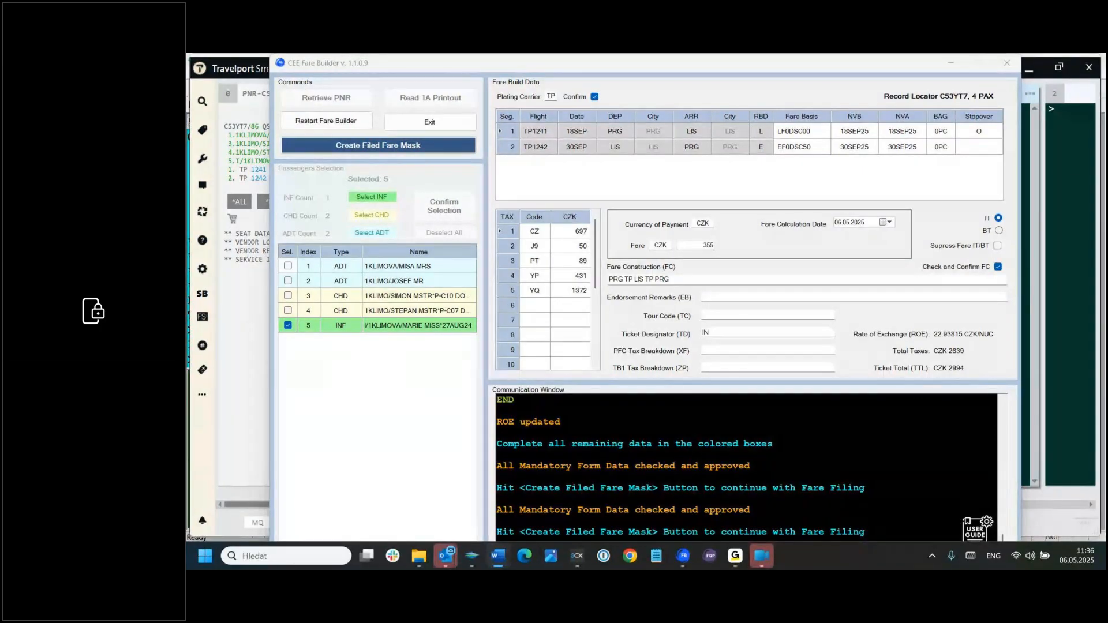
left_click(729, 295)
type("FARE RESTR APPLY/NON REF")
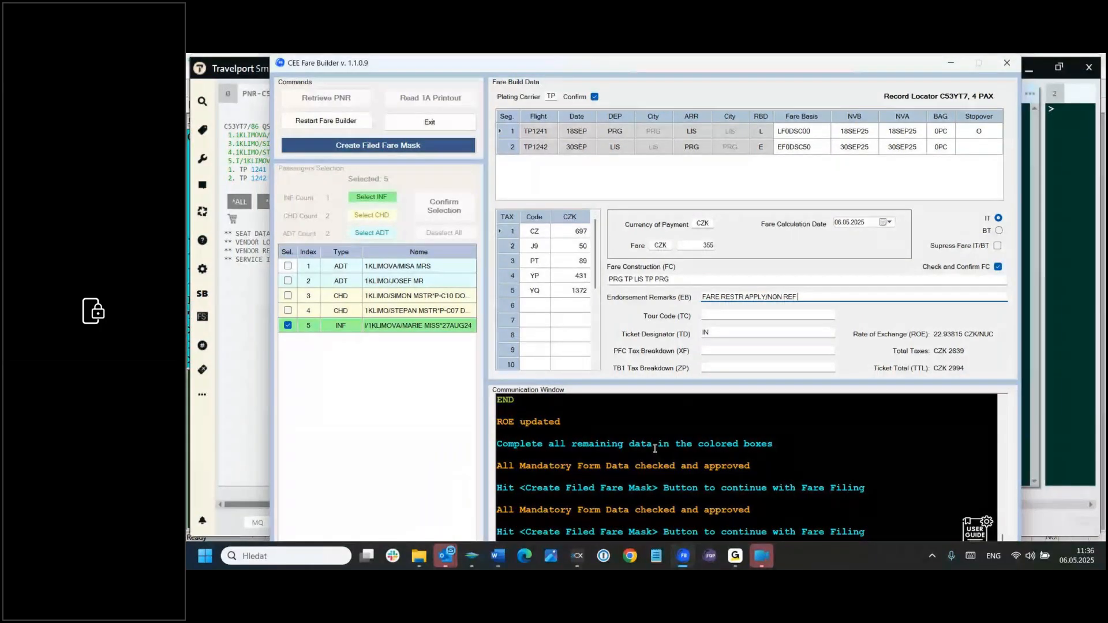
left_click(418, 150)
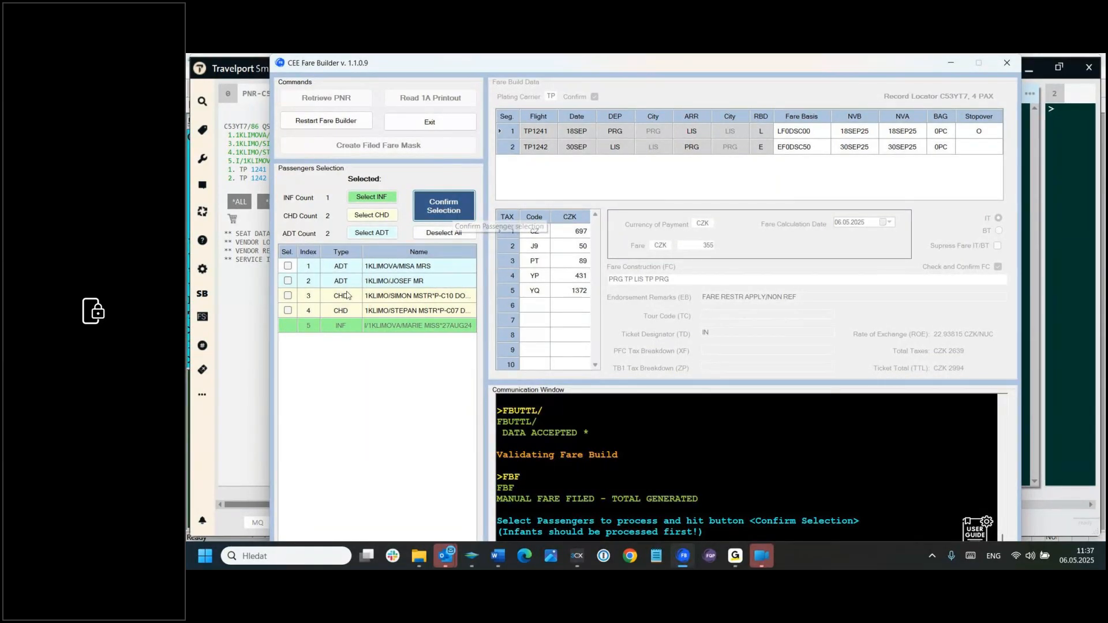
Step: Select both child passengers, 3 and 4, and confirm the passenger selection
left_click(288, 296)
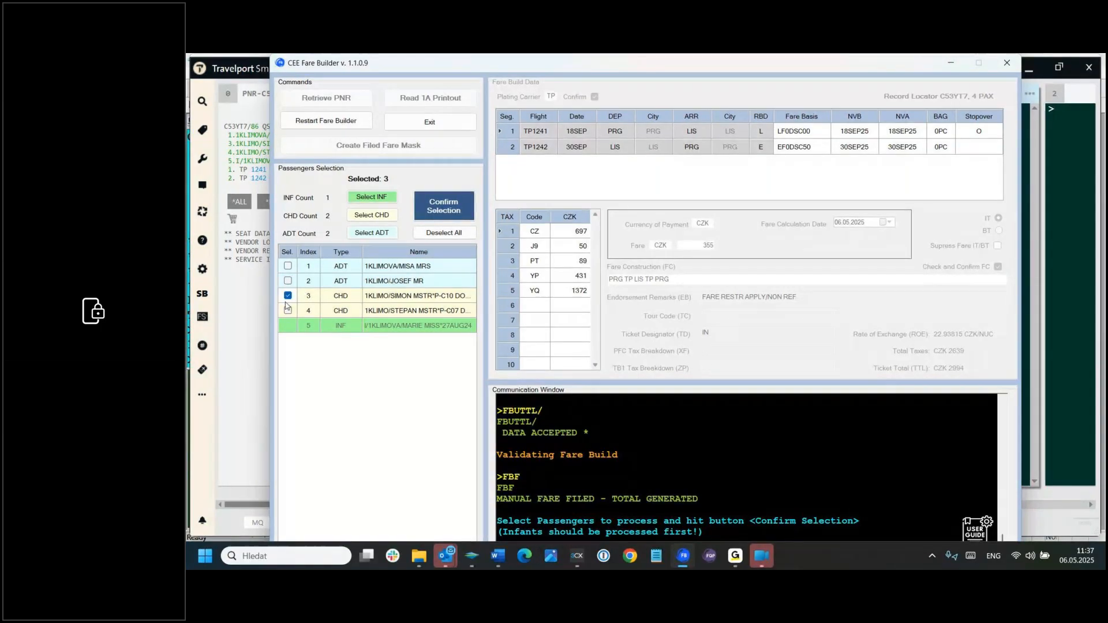
left_click(288, 311)
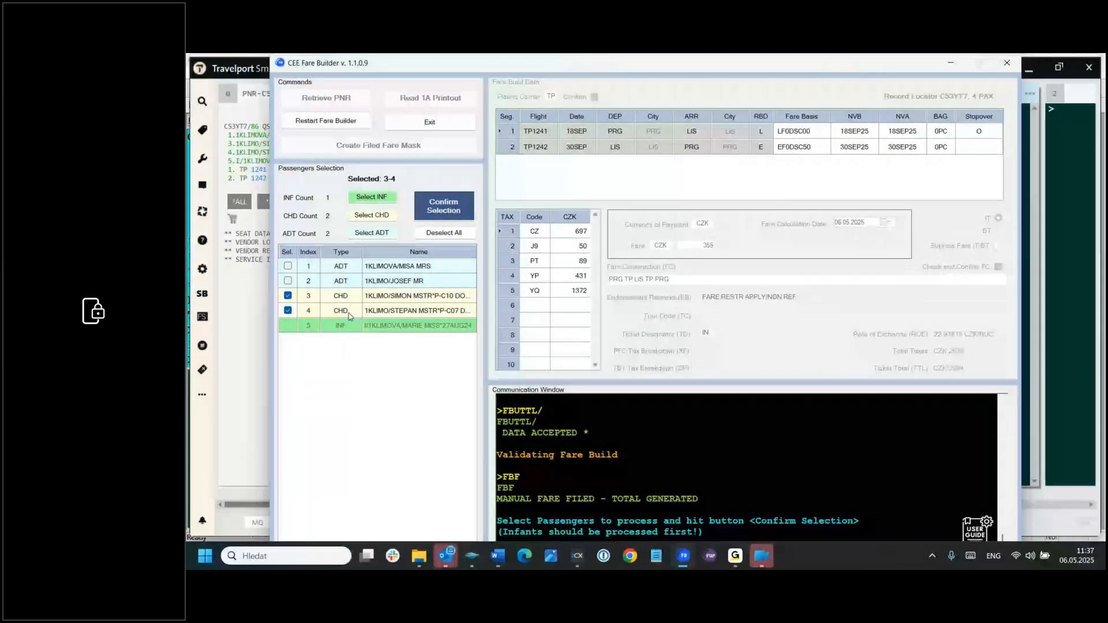
left_click(455, 206)
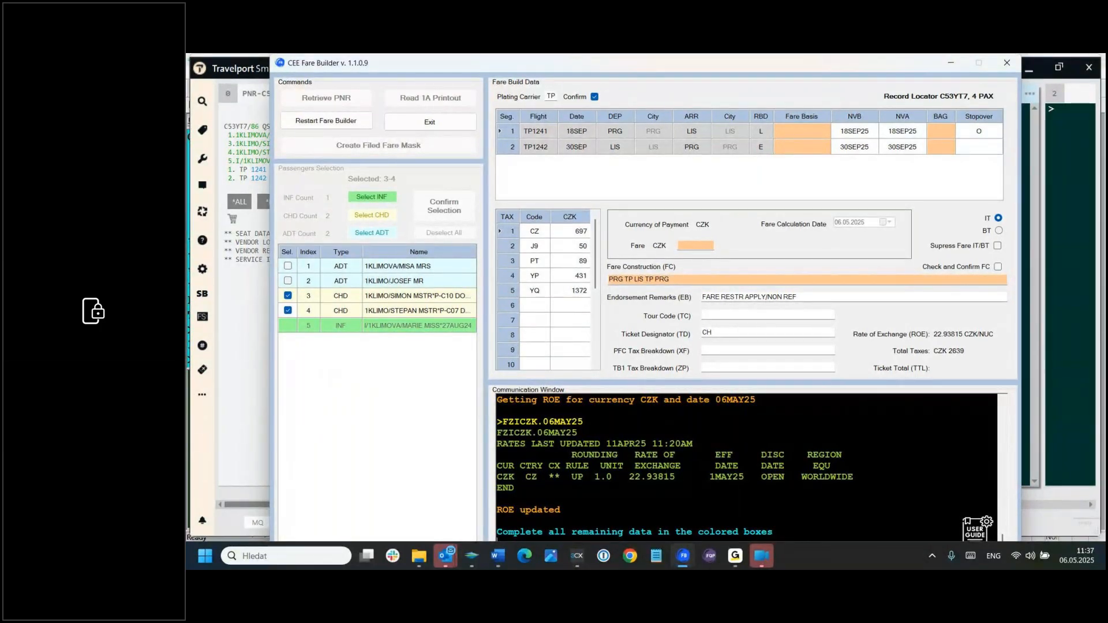
Step: Enter the children's fare basis codes from the Word document: LF0CLC00 for segment 1 and EF0CLC50 for segment 2
key("alt+Tab")
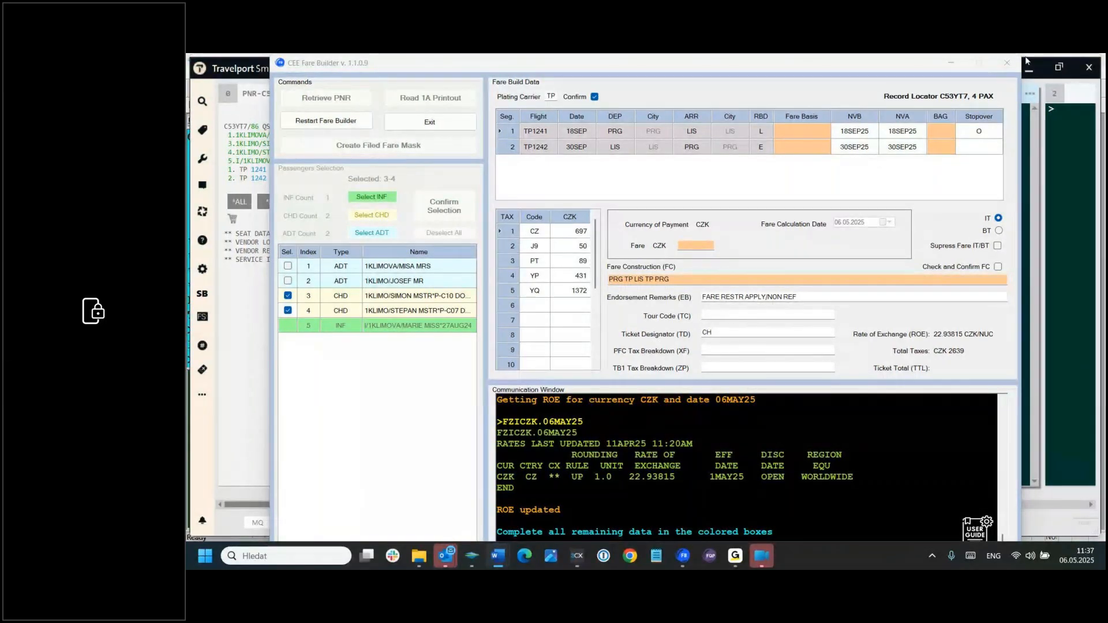
left_click(816, 131)
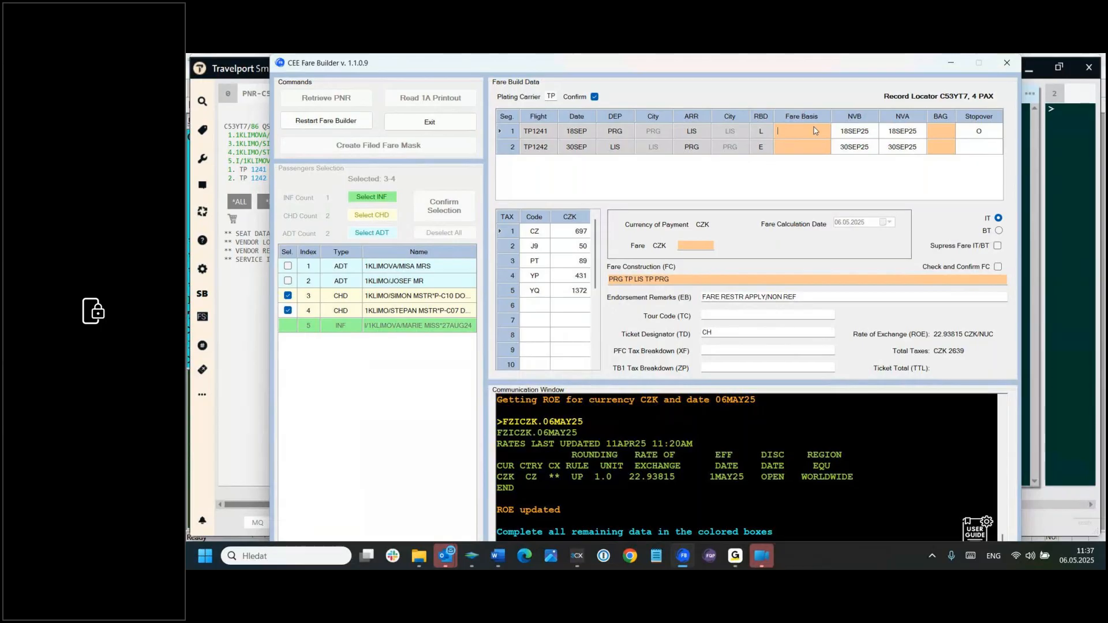
type("LF0CLC00")
key("Return")
key("alt+Tab")
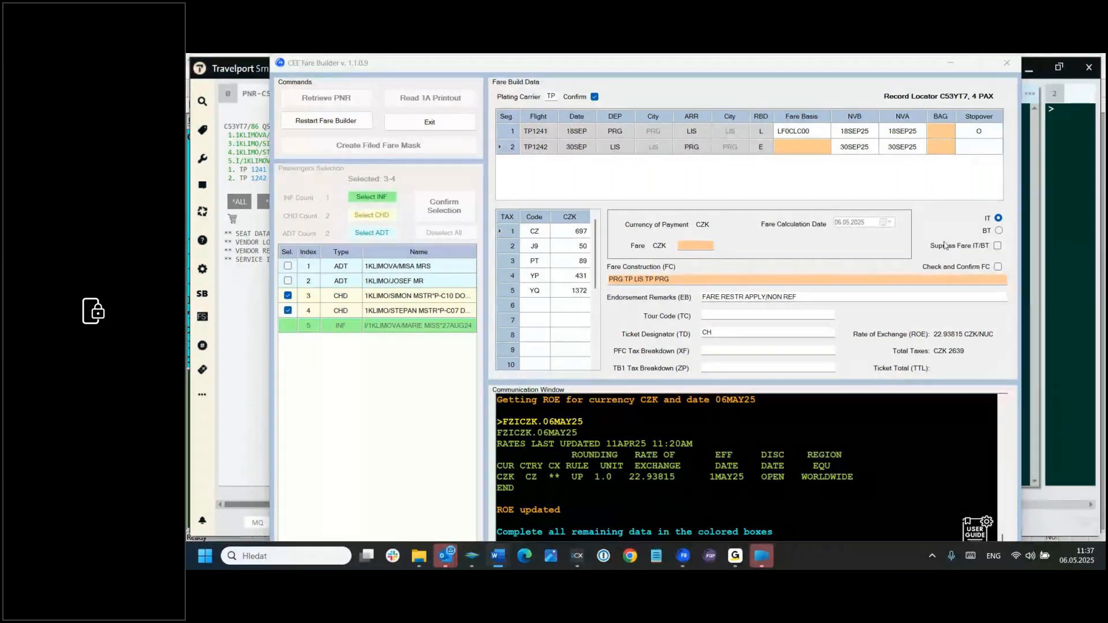
left_click(794, 147)
left_click(806, 143)
type("EF0CLC50")
Step: Set the children's baggage allowance to 1PC on both segments
left_click(938, 132)
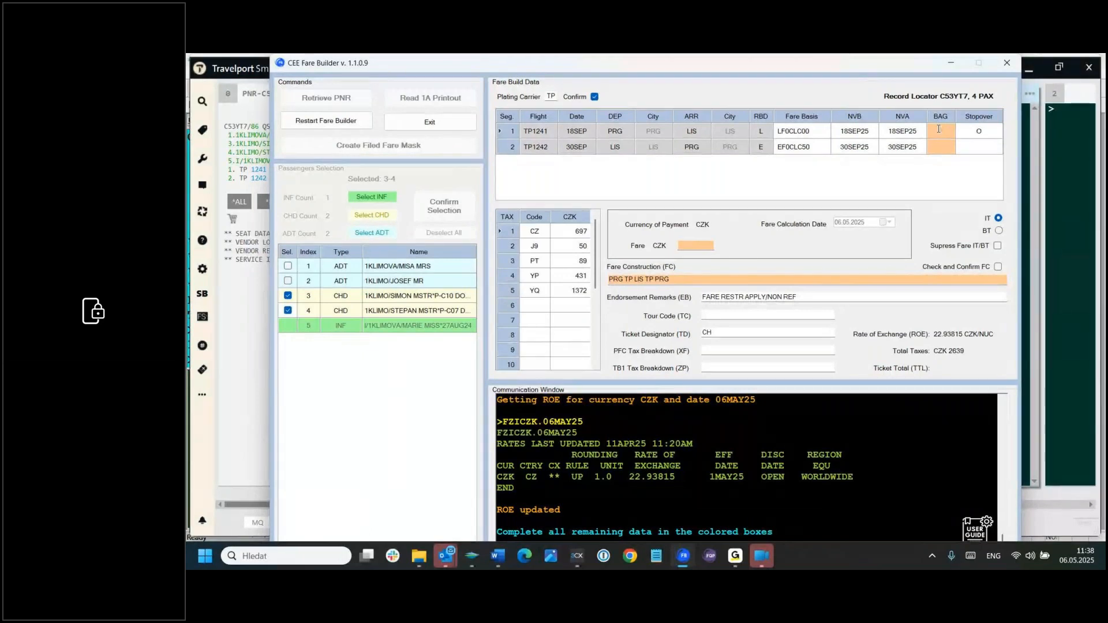
type("1PC")
left_click(939, 144)
type("1PC")
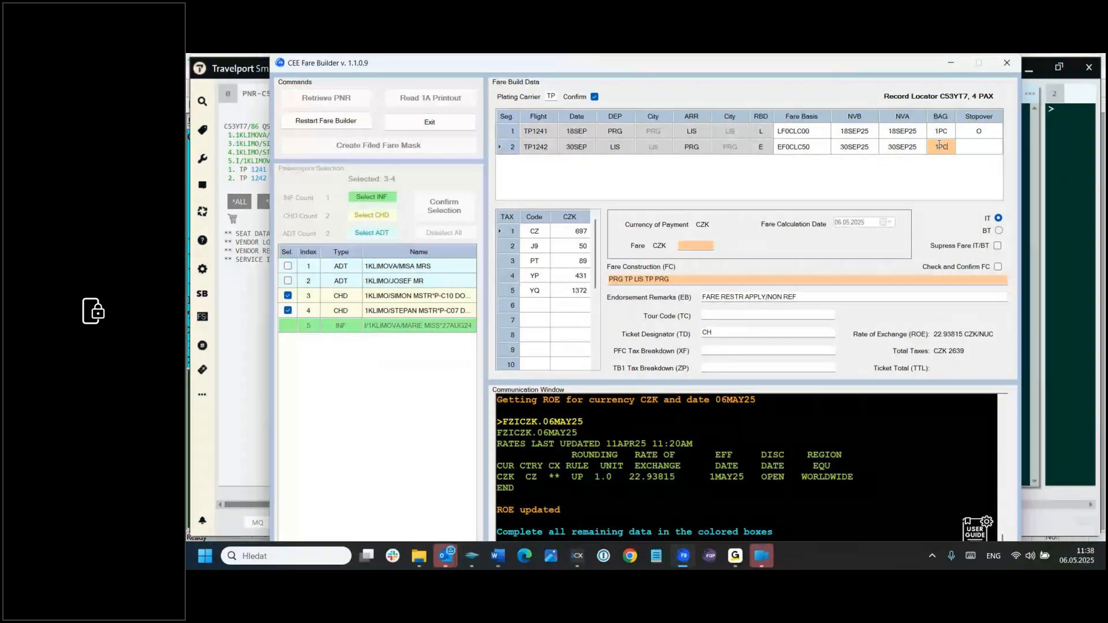
Step: Enter a fare of 3863 CZK for the children
left_click(696, 246)
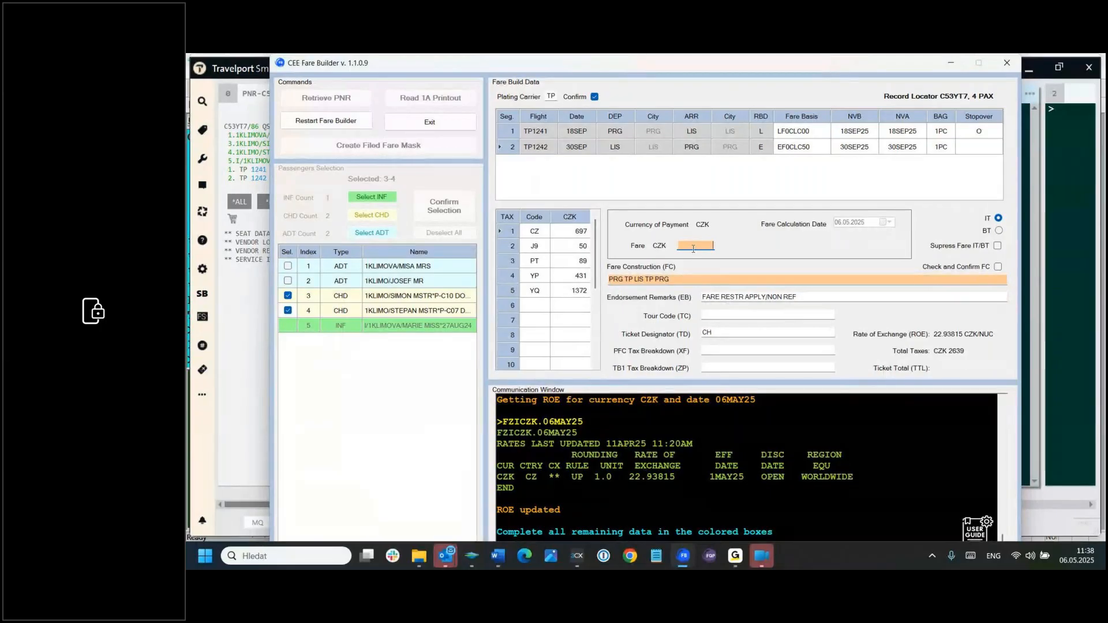
type("3")
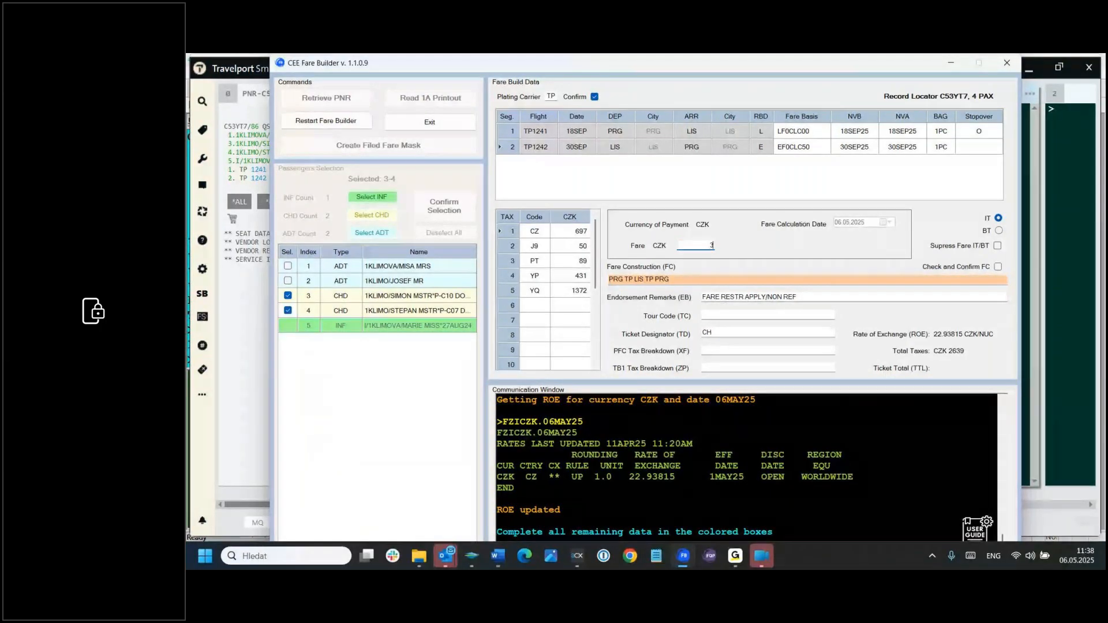
type("863")
Step: Complete the children's fare construction as PRG TP LIS 108.02 TP PRG 60.36 NUC168.38 and confirm it
left_click(647, 279)
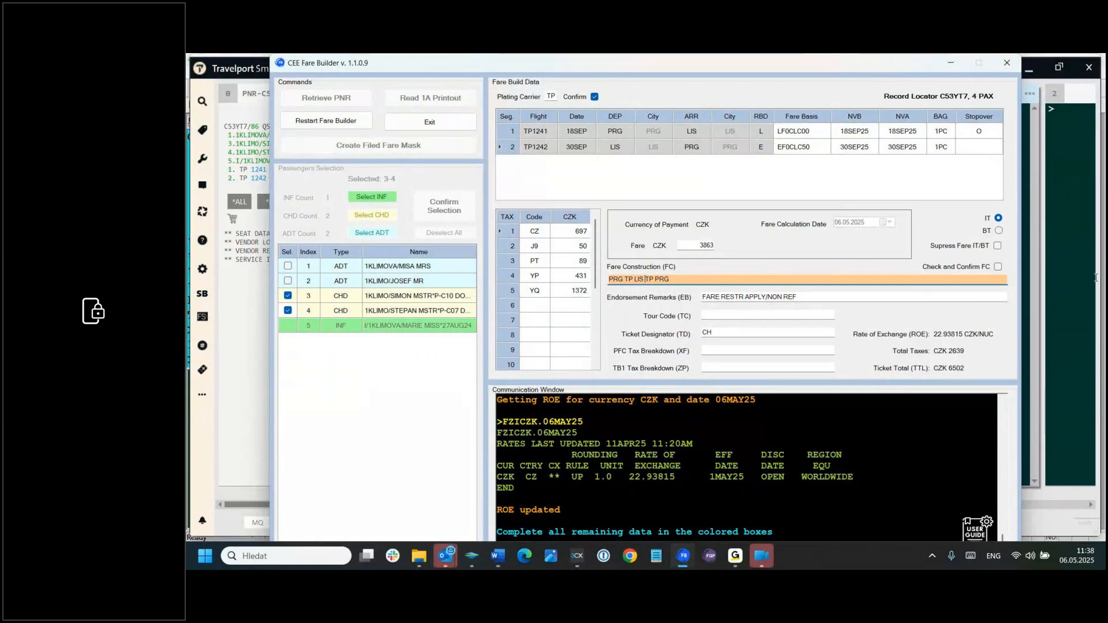
type("108.02")
key("End")
type("60")
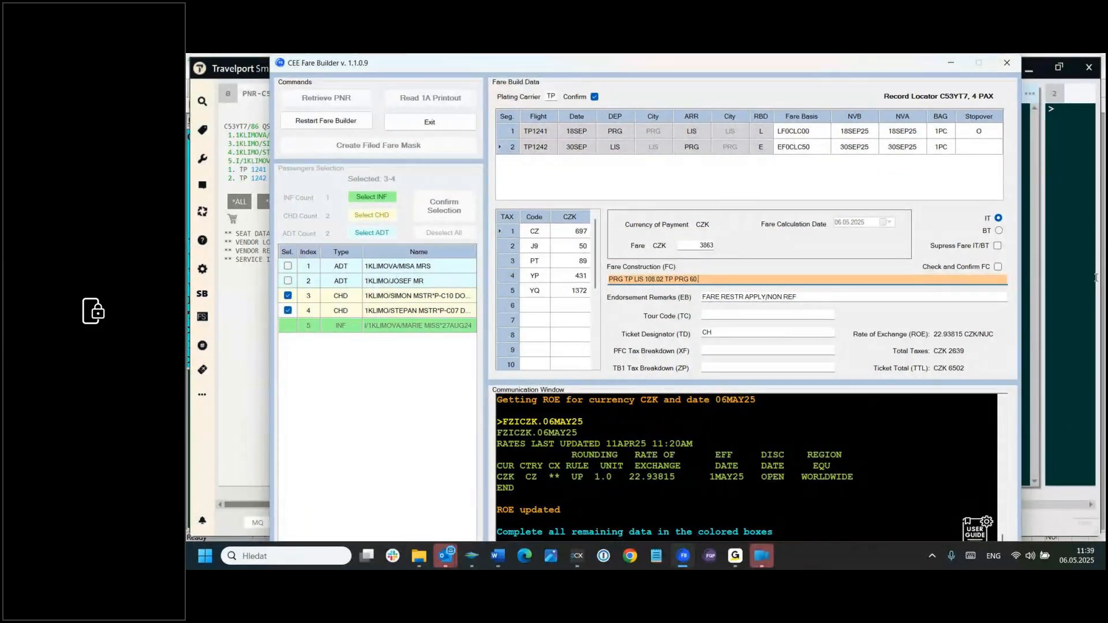
type(".36 NUC168 .38")
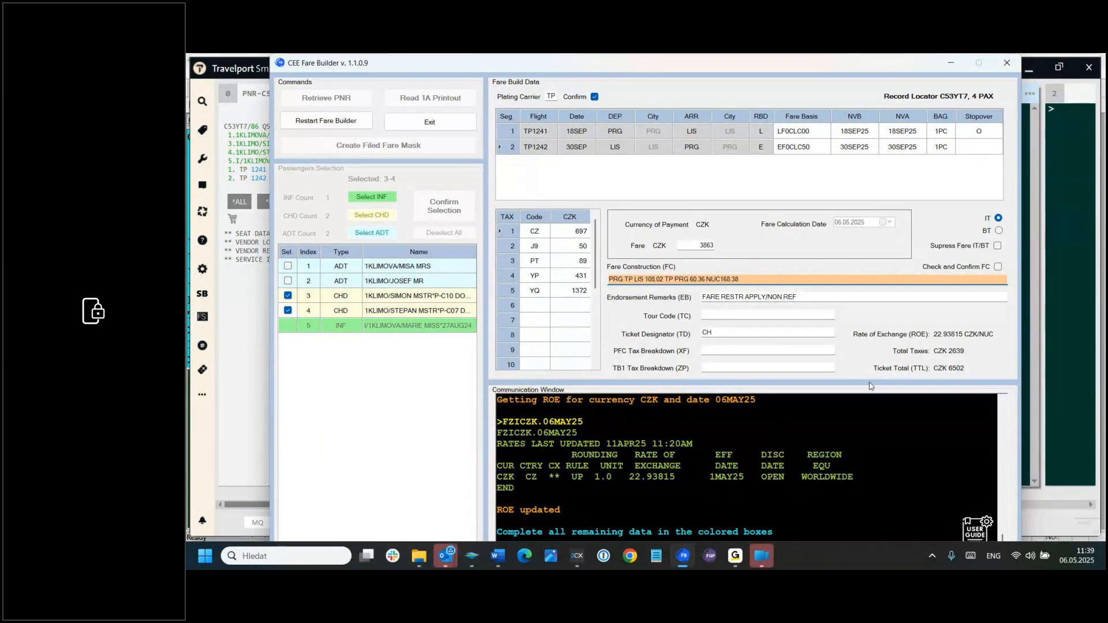
left_click(997, 267)
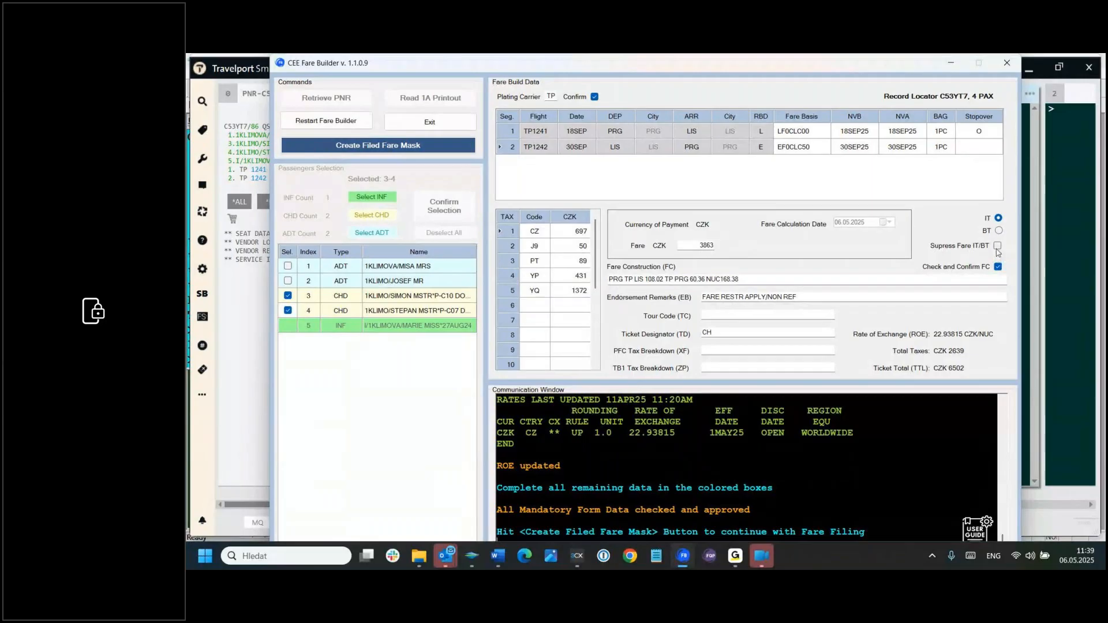
Step: Extend the children's ticket designator to CH25 and create their filed fare mask
left_click(718, 331)
type("25")
left_click(373, 148)
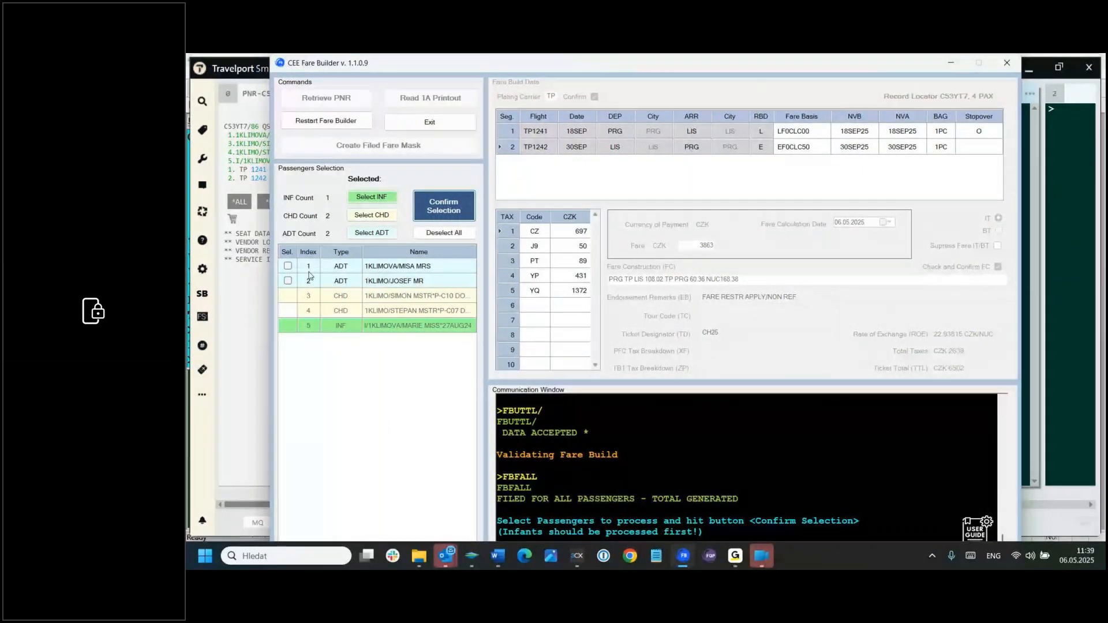
Step: Select both adult passengers, 1 and 2, and confirm the passenger selection
left_click(287, 266)
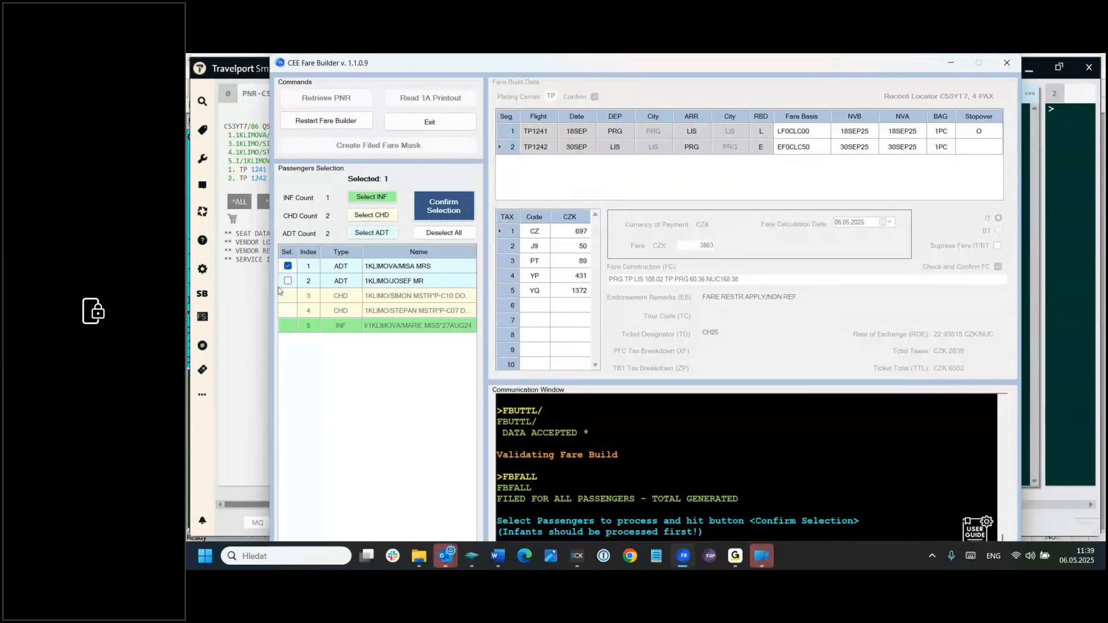
left_click(287, 281)
left_click(454, 209)
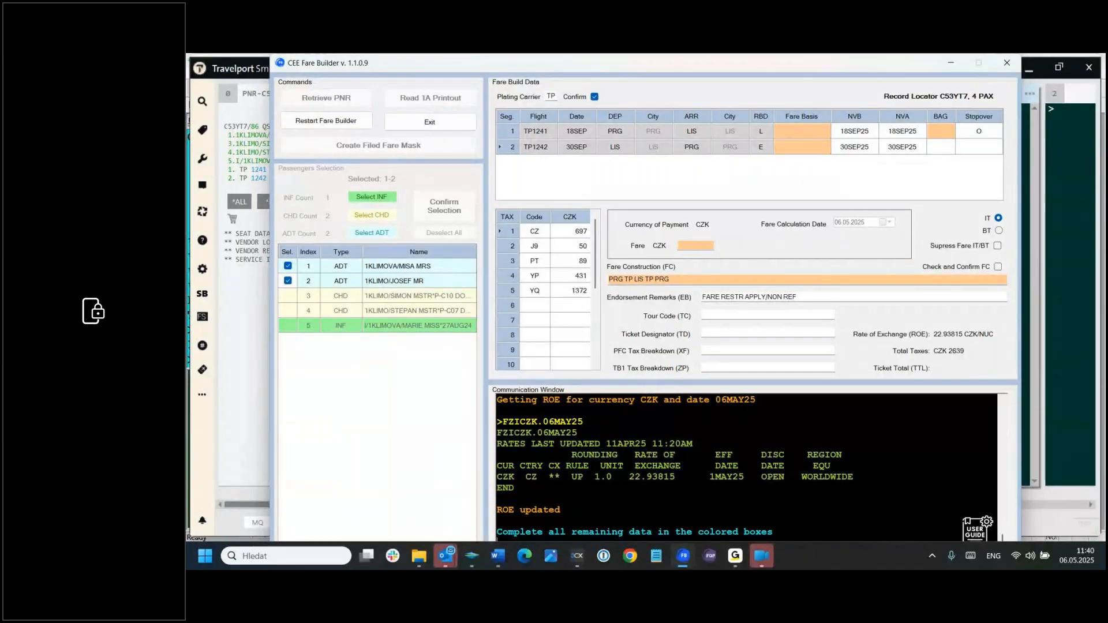
Step: Copy the adults' fare basis codes from the Word document: LF0CLC00 for segment 1 and EF0CLC50 for segment 2
key("alt+Tab")
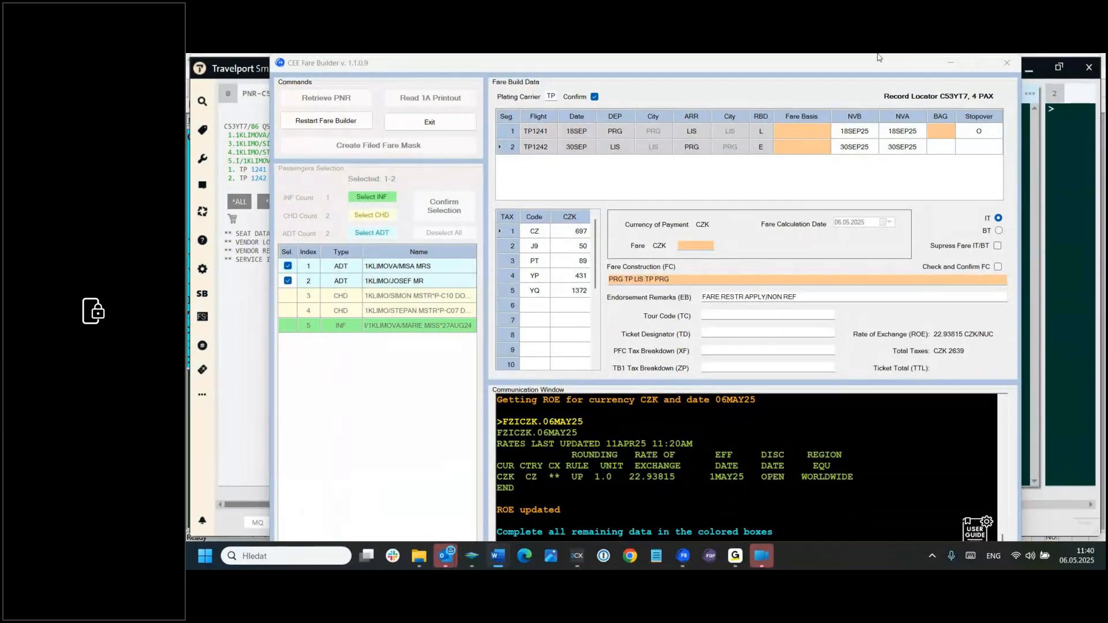
left_click(801, 132)
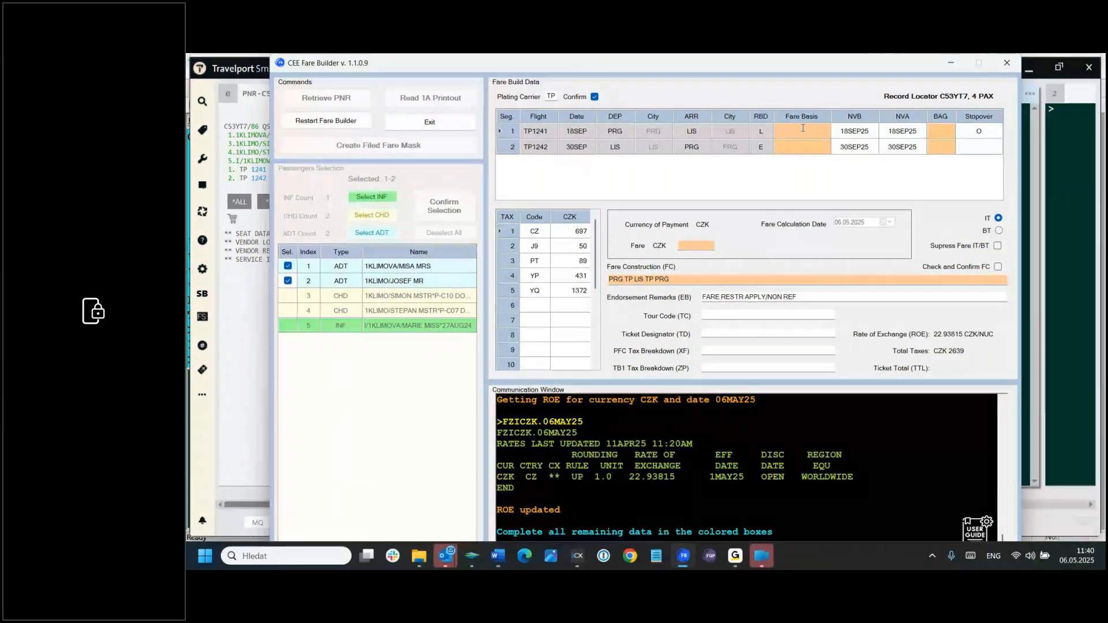
type("LF0CLC00")
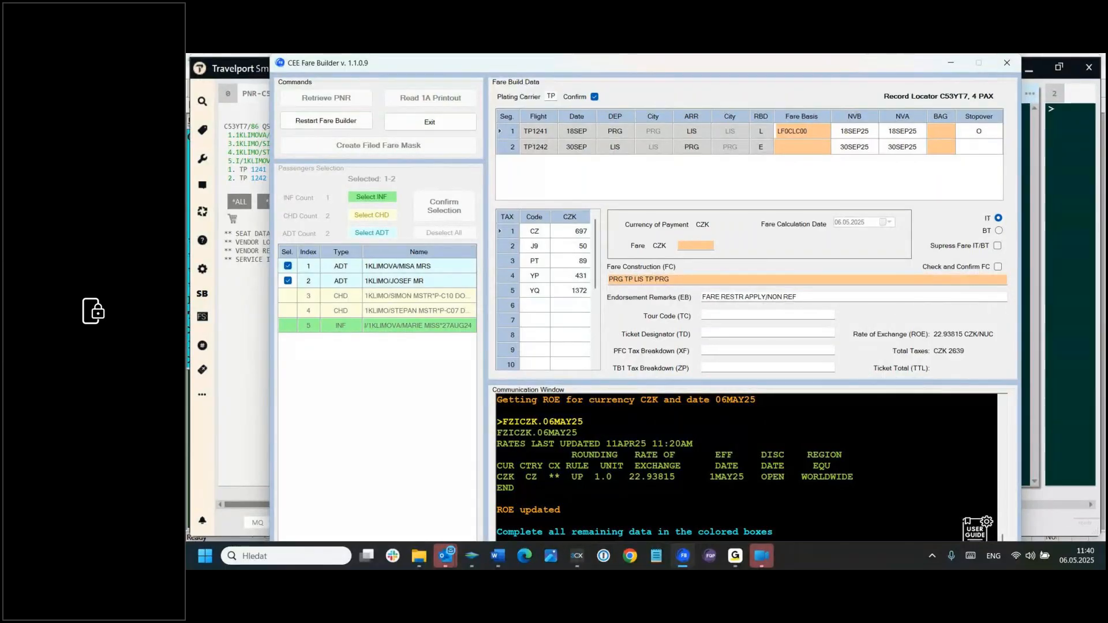
key("alt+Tab")
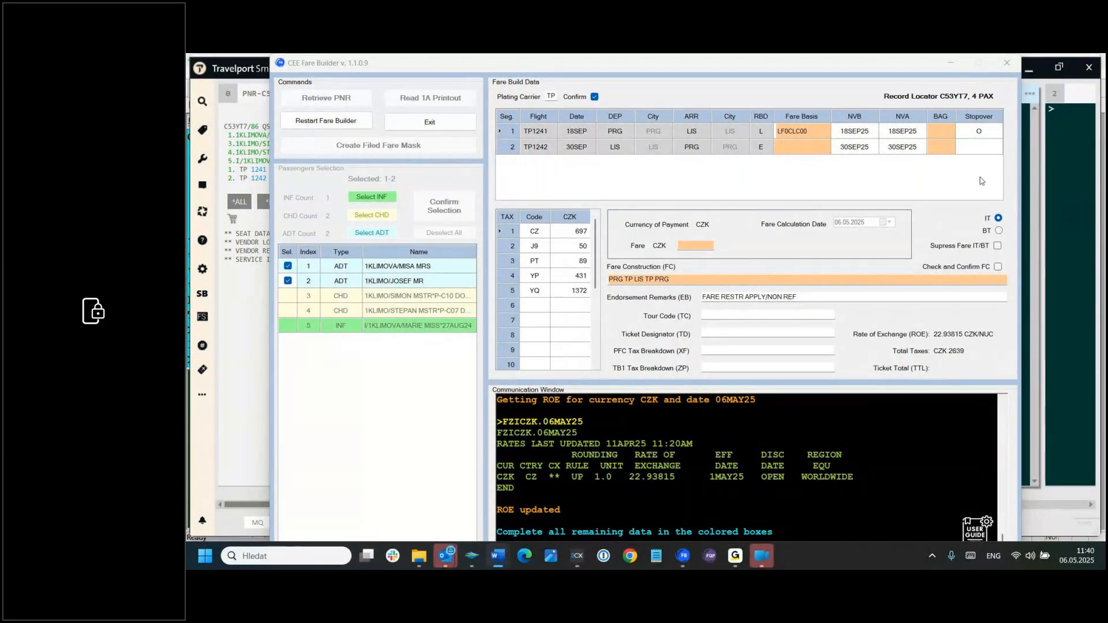
left_click(812, 148)
type("EF0CLC50")
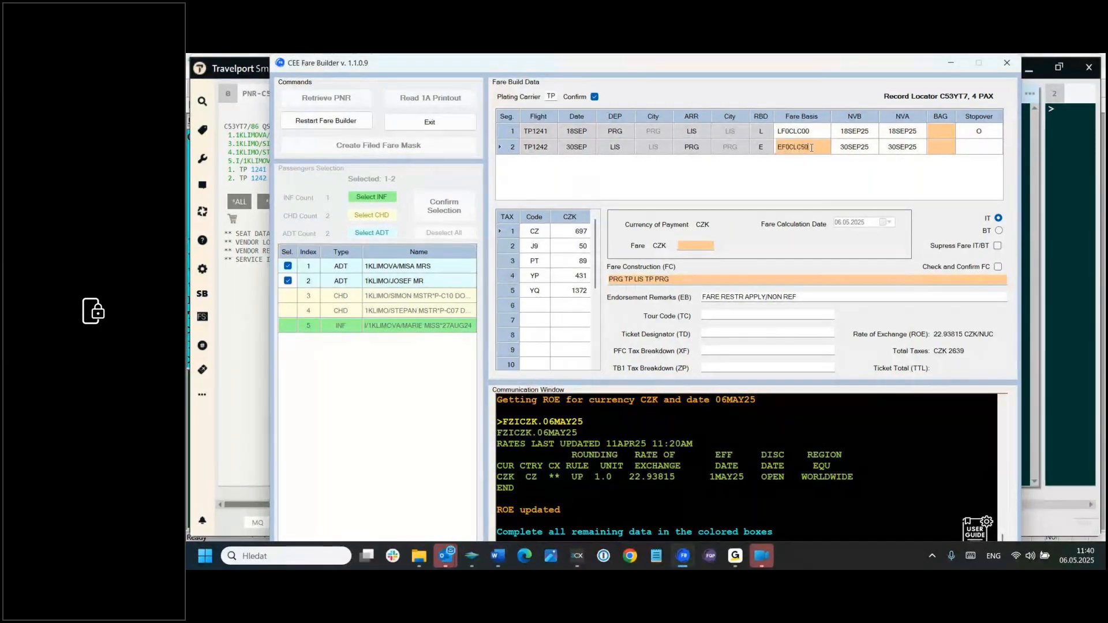
Step: Set the adults' baggage allowance to 1PC on both segments and their fare to CZK 5150
left_click(937, 131)
type("1PC")
left_click(940, 146)
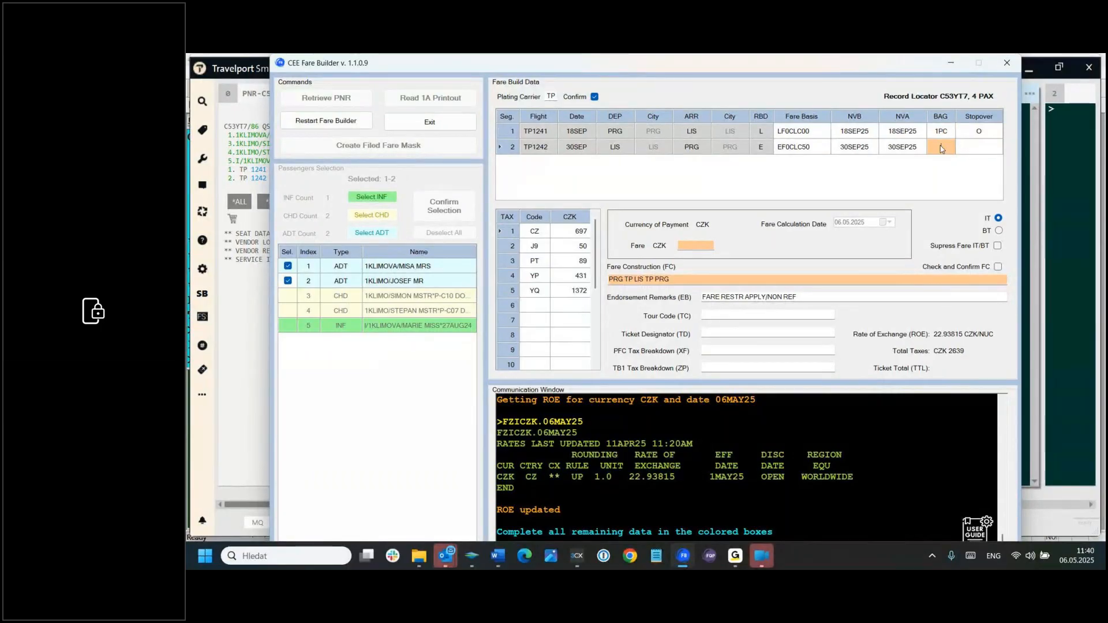
type("1PC")
left_click(698, 245)
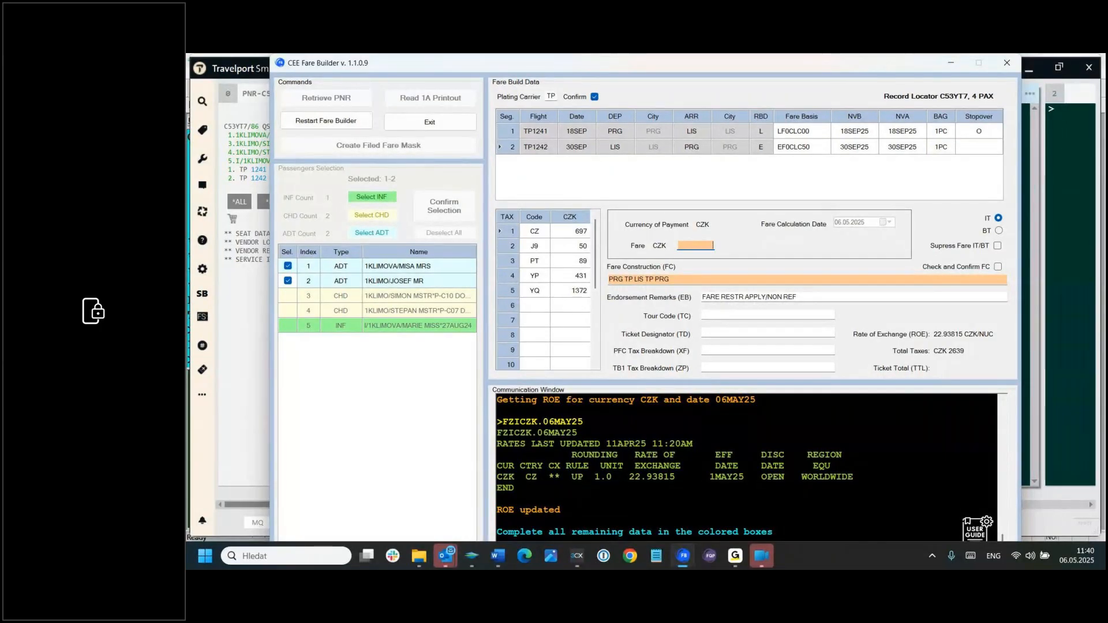
type("5150")
Step: Complete the adults' fare construction as PRG TP LIS 144.03 TP PRG 80.48 NUC 224.51 and confirm it
left_click(644, 279)
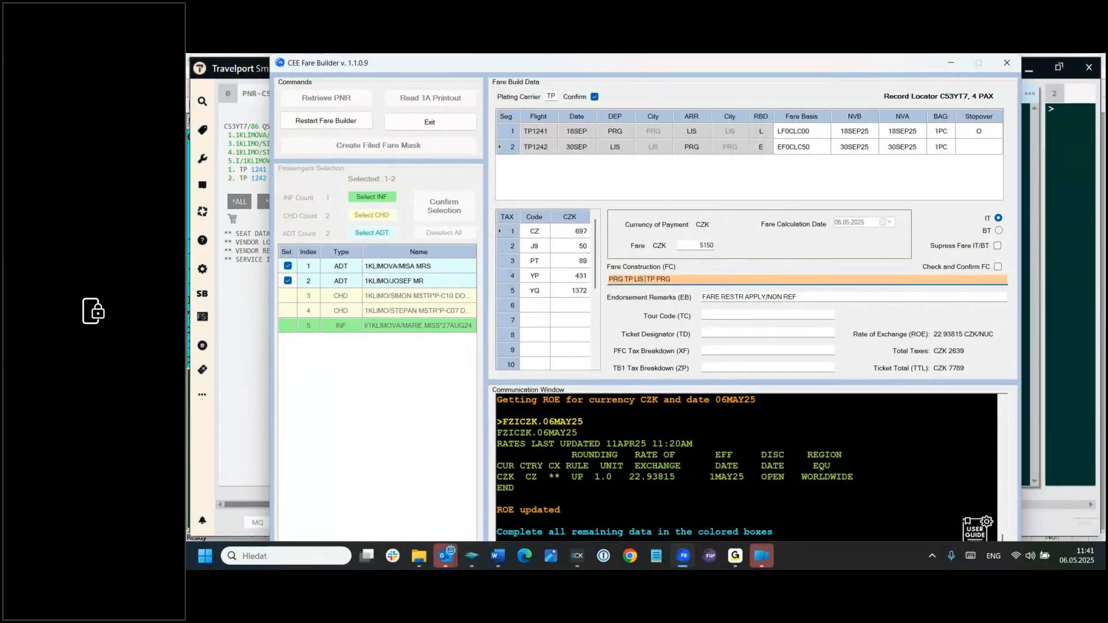
type("144.0 3")
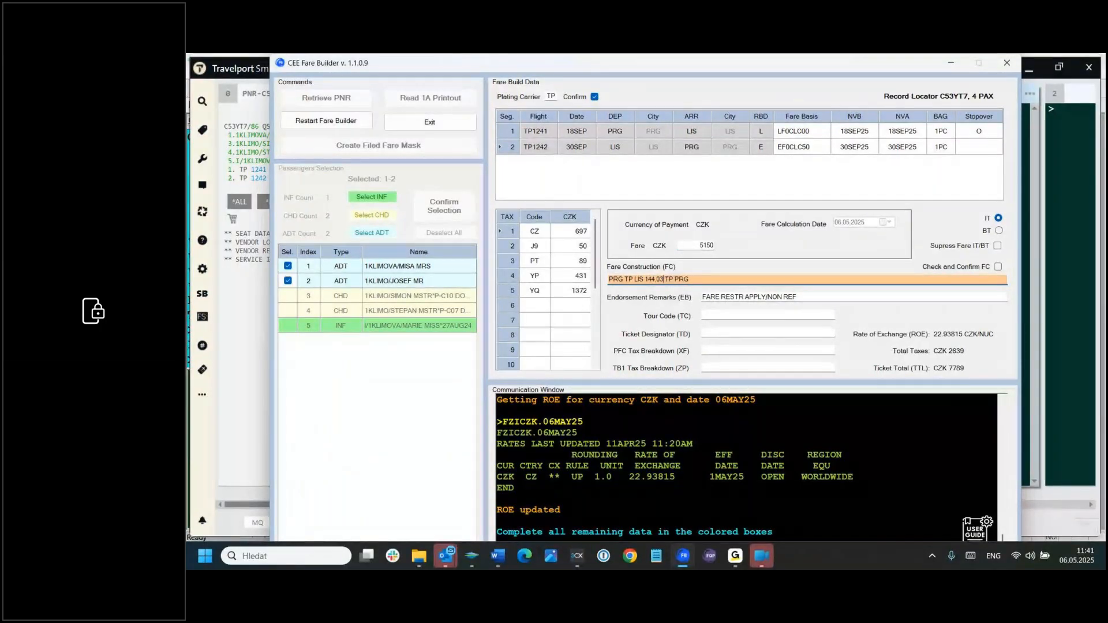
key("Right")
key("Right")
key("Right")
type("80.48")
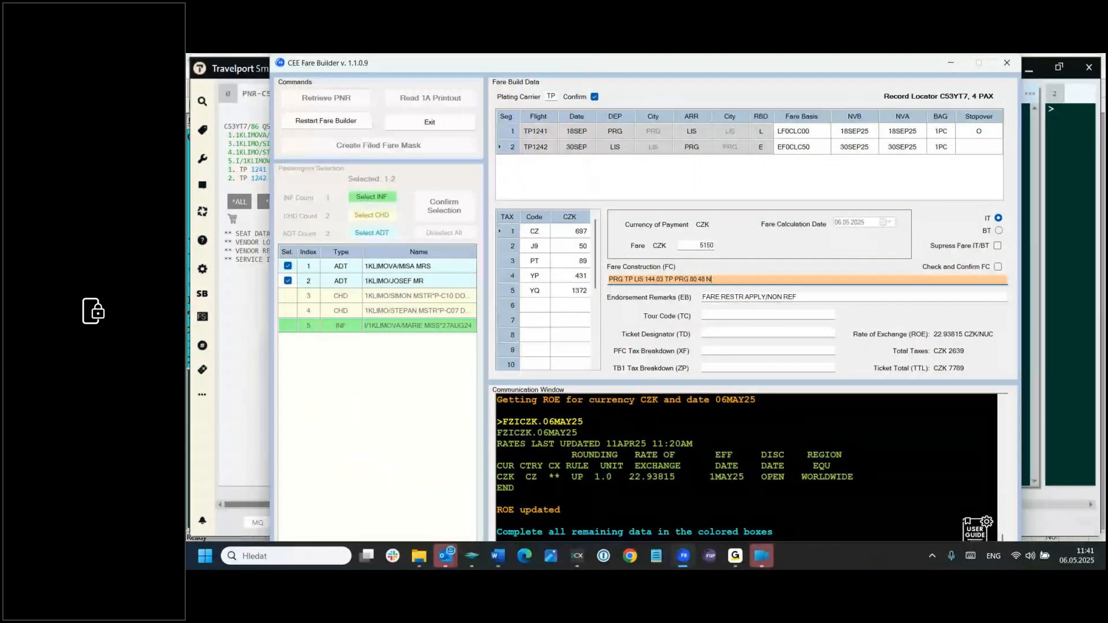
type(" NUC")
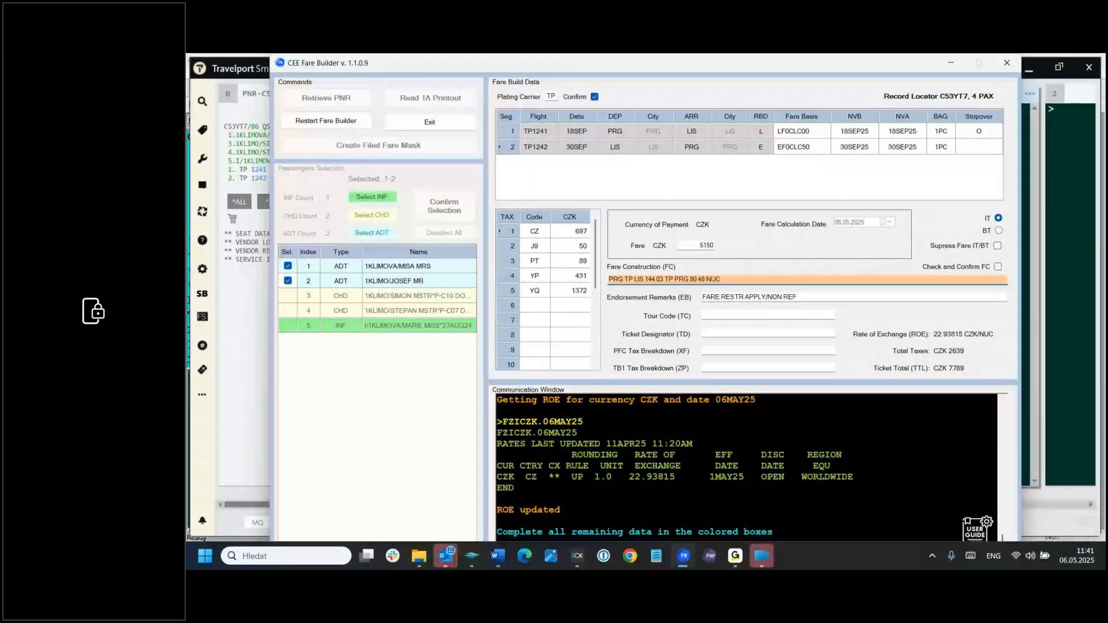
type(" 224.")
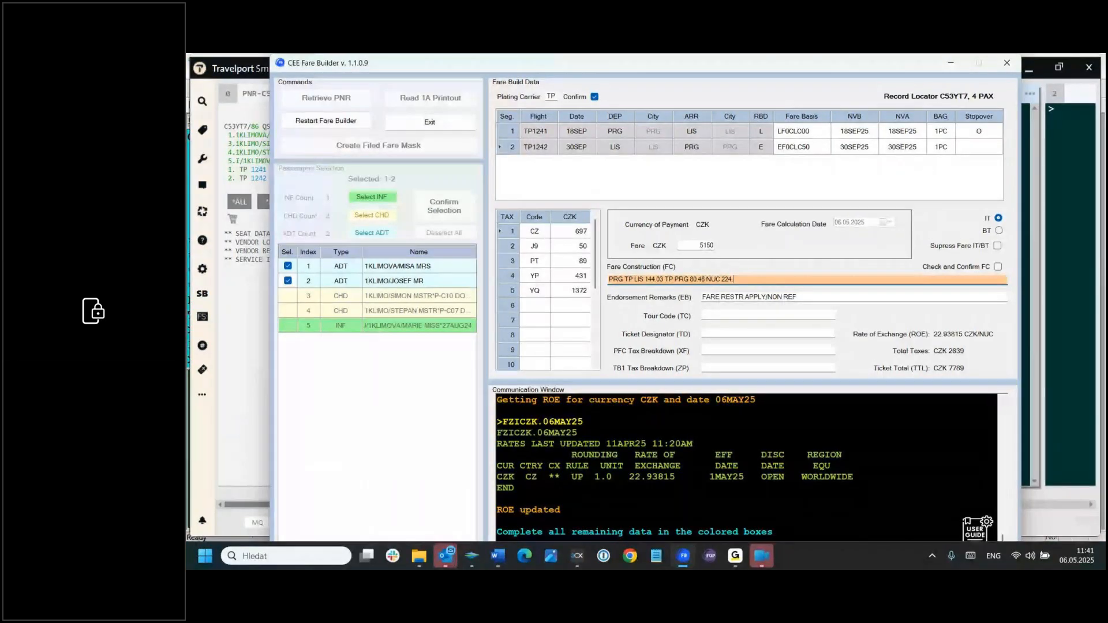
type("51")
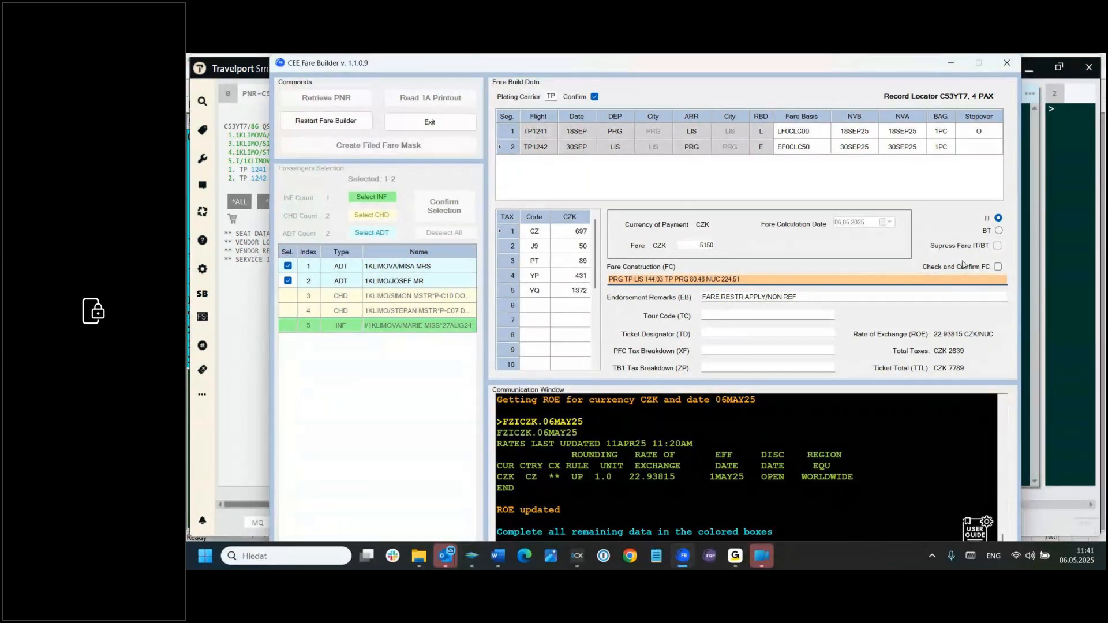
left_click(997, 268)
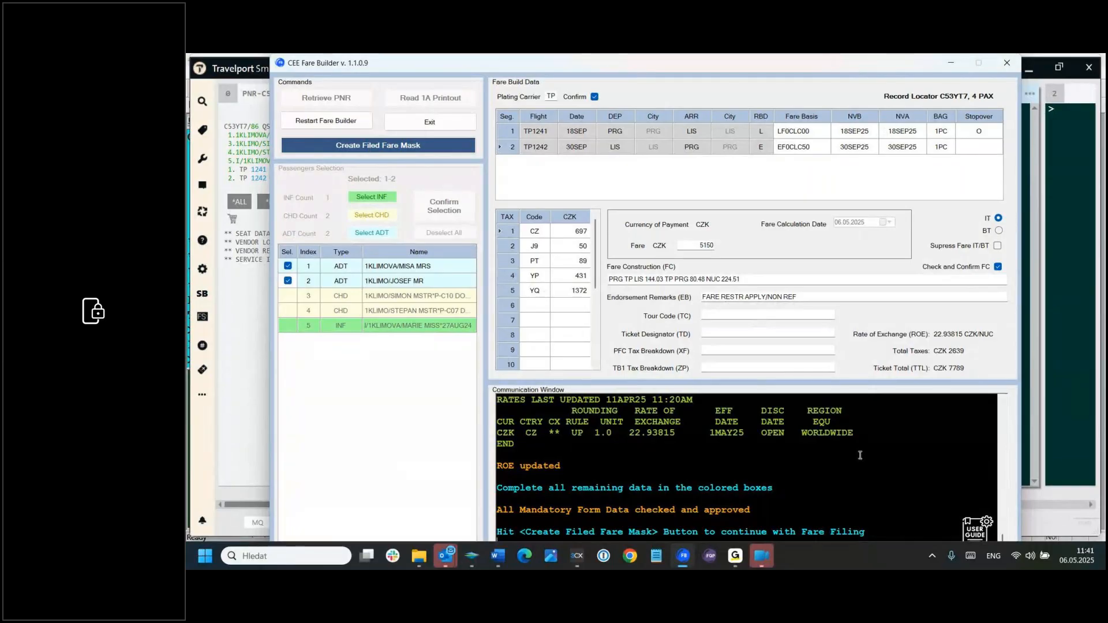
Step: Create and confirm the adults' filed fare mask, and exit the Fare Builder
left_click(376, 146)
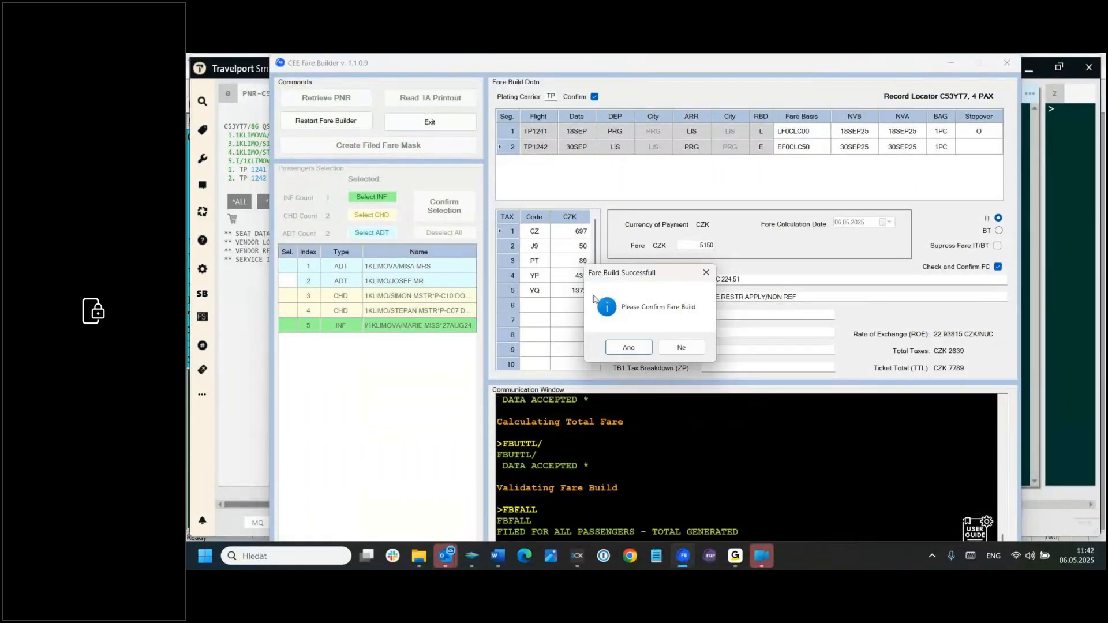
left_click(639, 350)
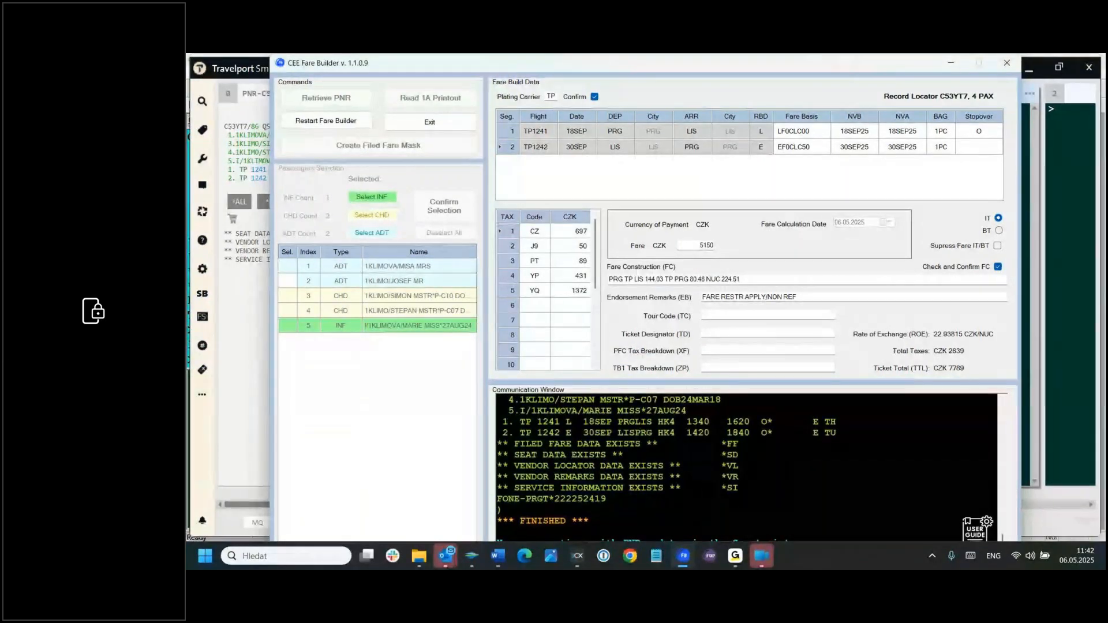
left_click(1004, 64)
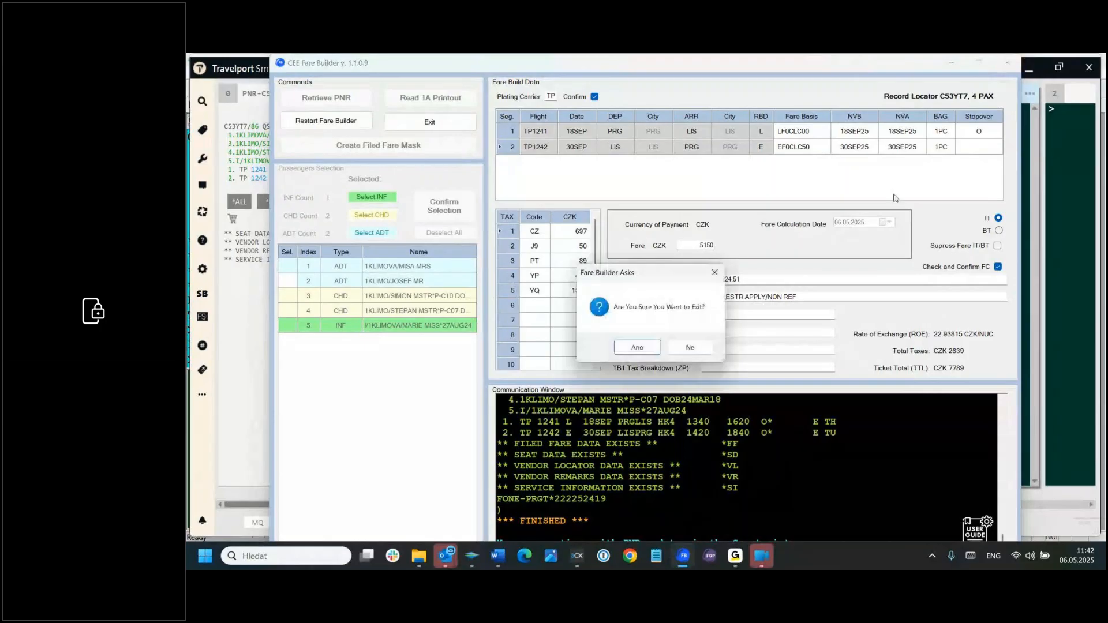
left_click(637, 347)
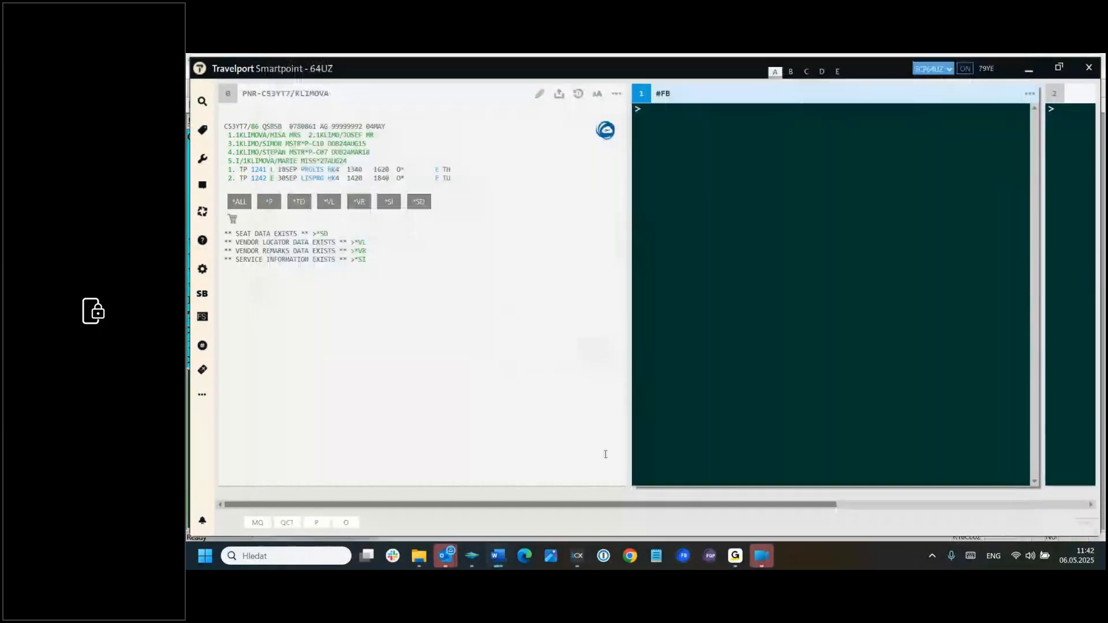
Step: In Travelport Smartpoint, redisplay the PNR with IR and review its filed fares with *FF and *FF1
left_click(645, 112)
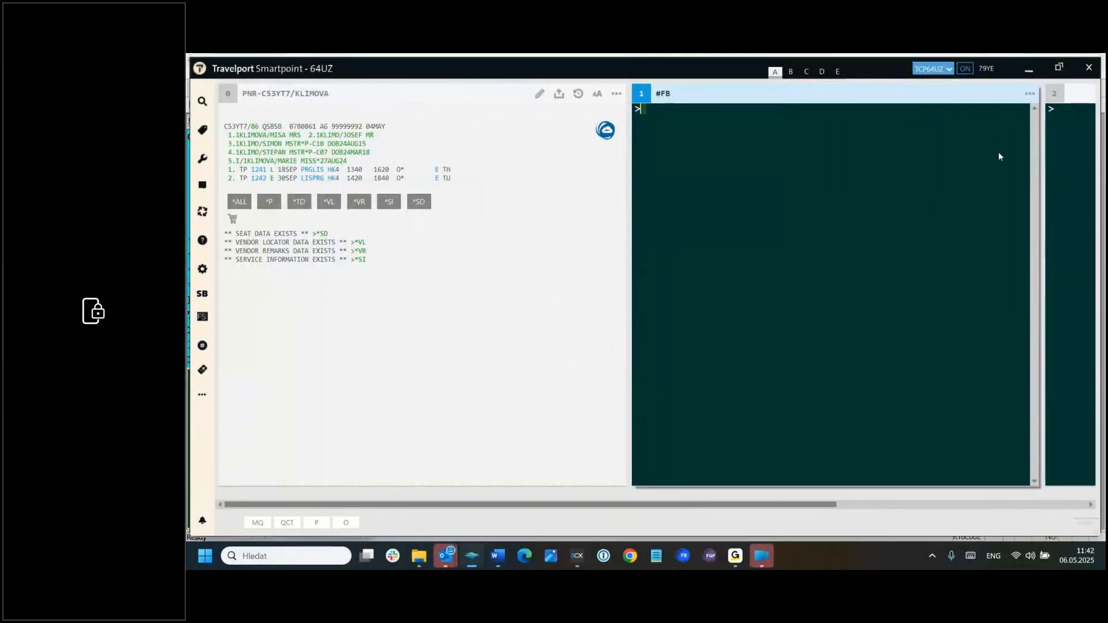
type("IR")
key("Return")
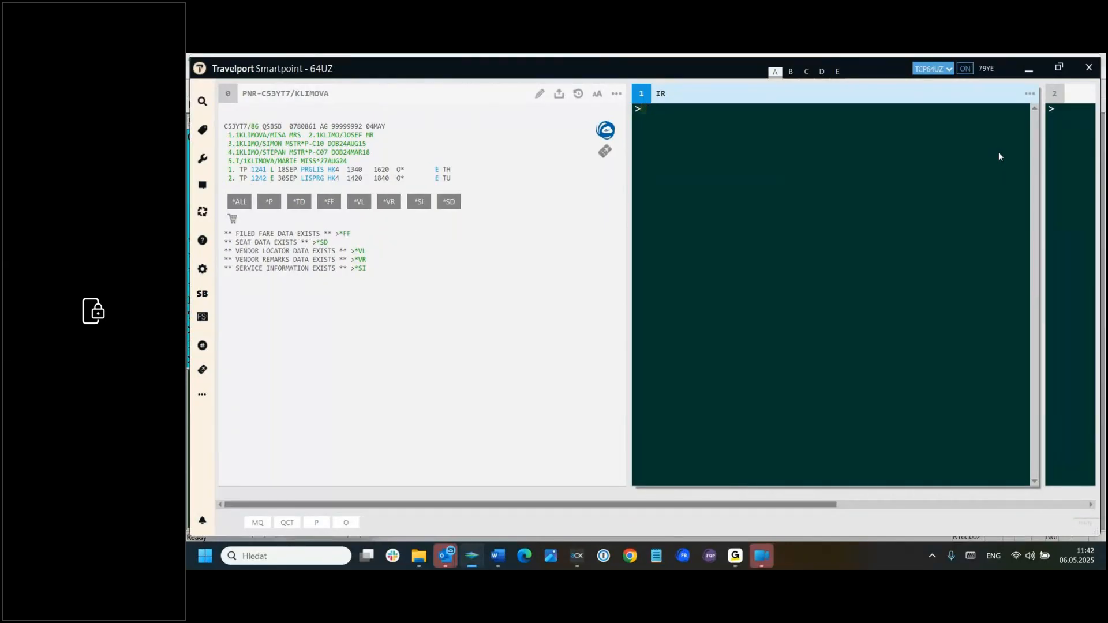
type("*FF")
key("Return")
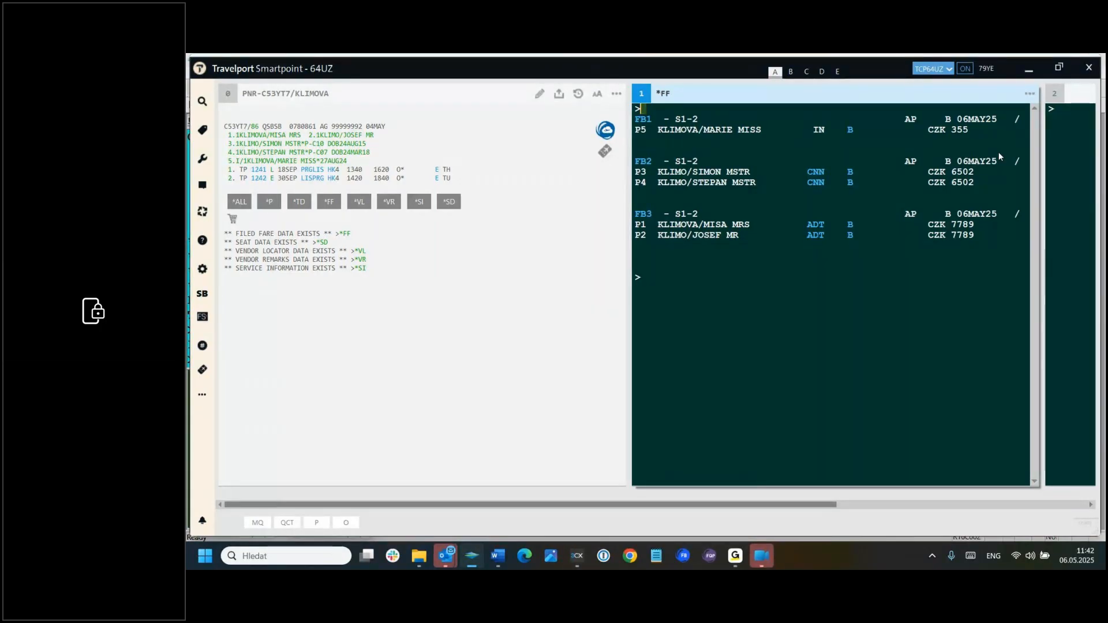
type("*FF1")
key("Return")
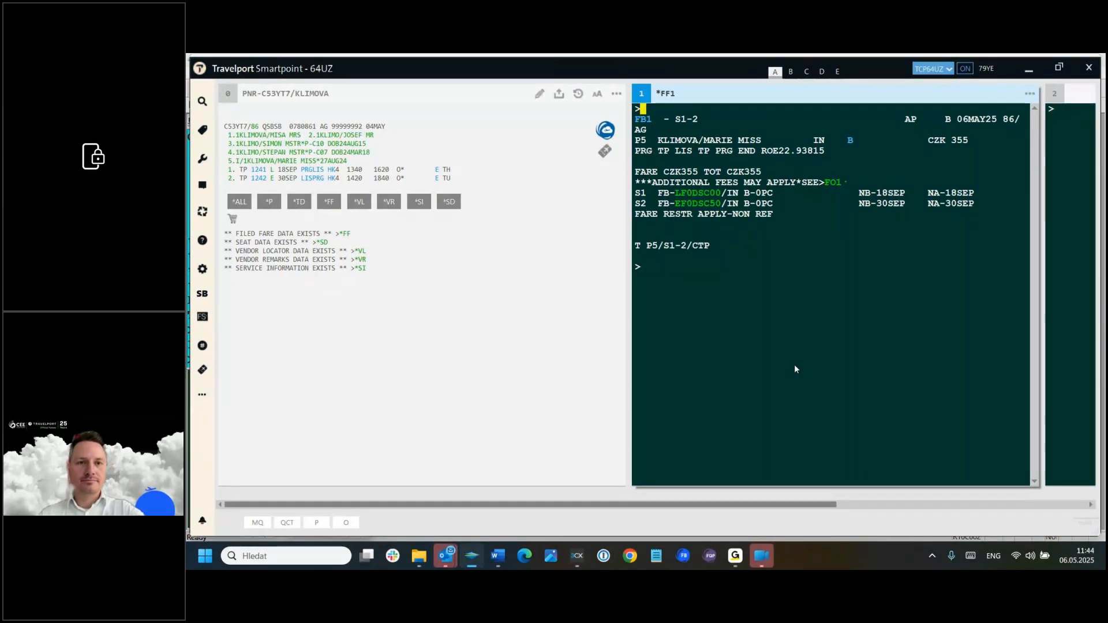
Step: Reopen CEE Fare Builder and bring up its online user guide, moving the browser window fully into view
left_click(682, 555)
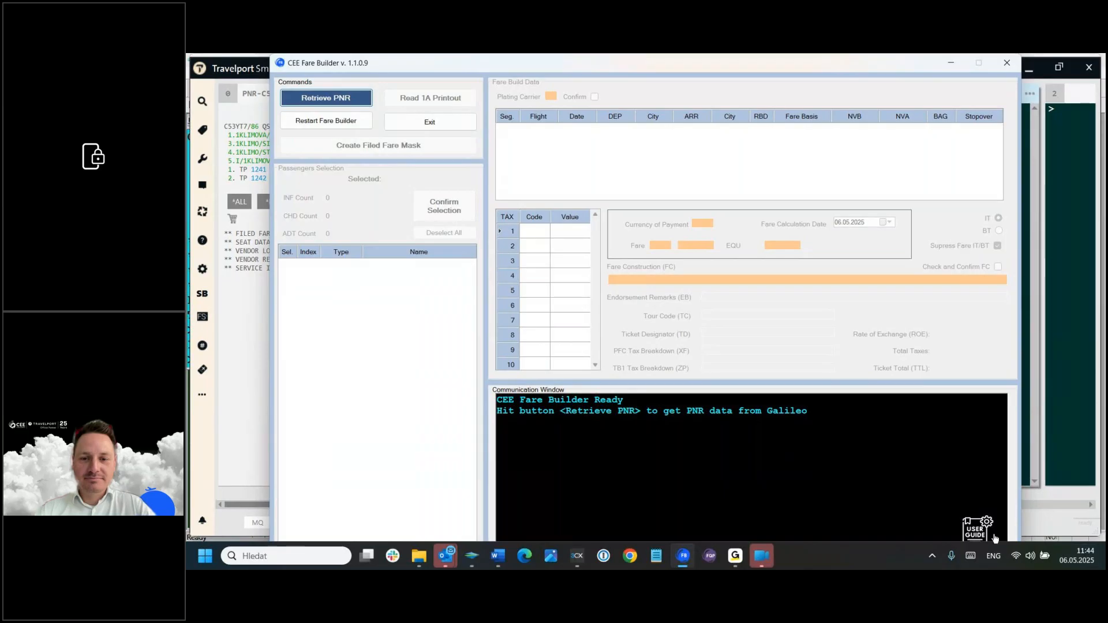
left_click(975, 532)
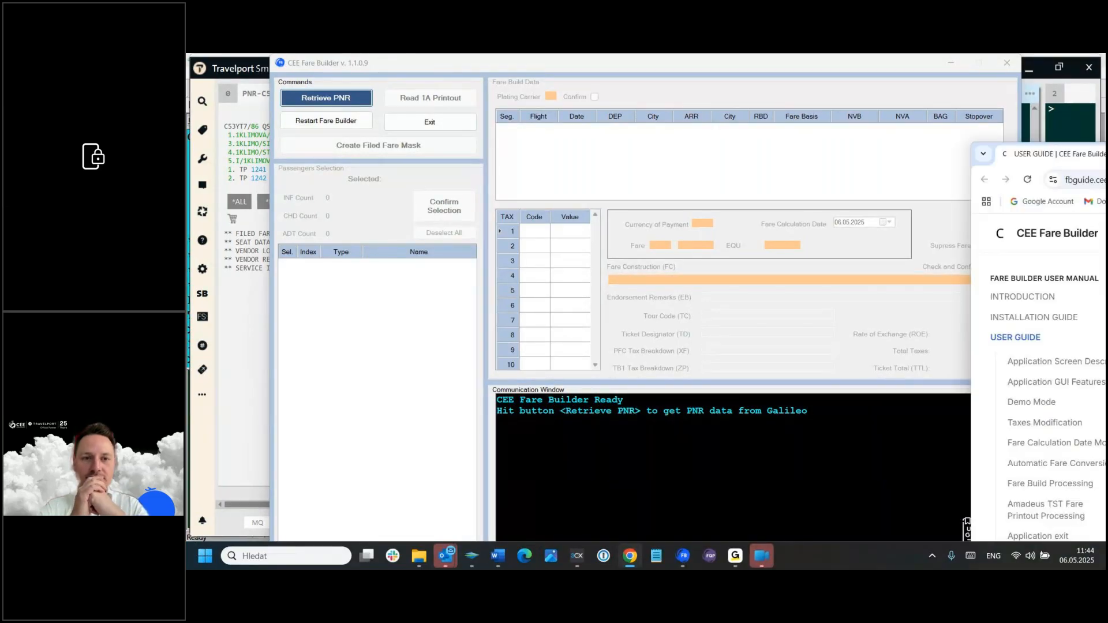
left_click_drag(1105, 174, 739, 110)
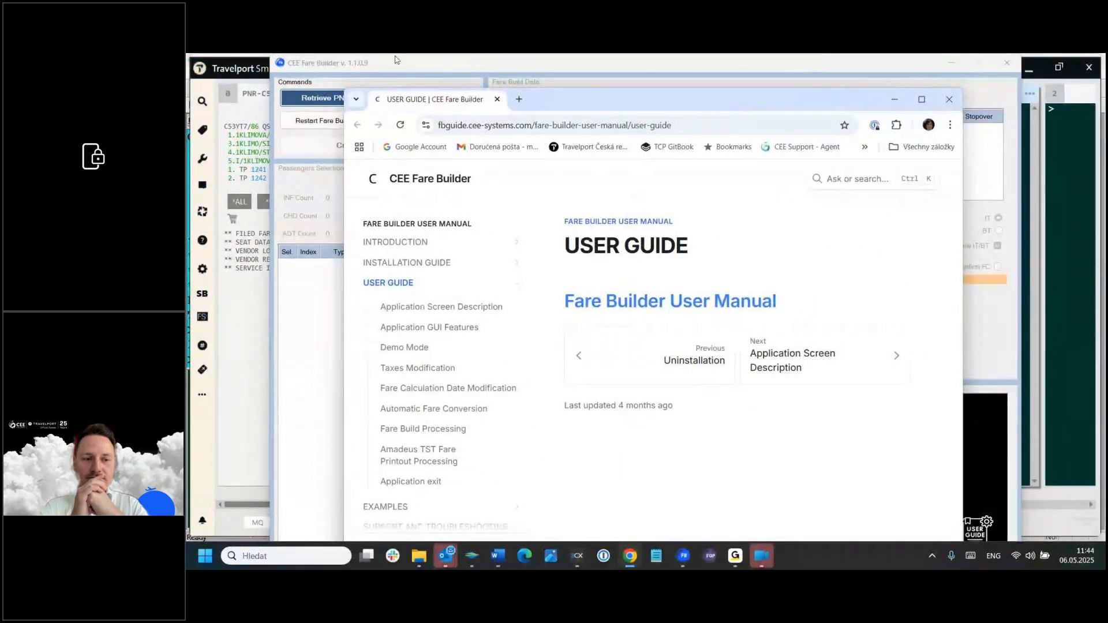
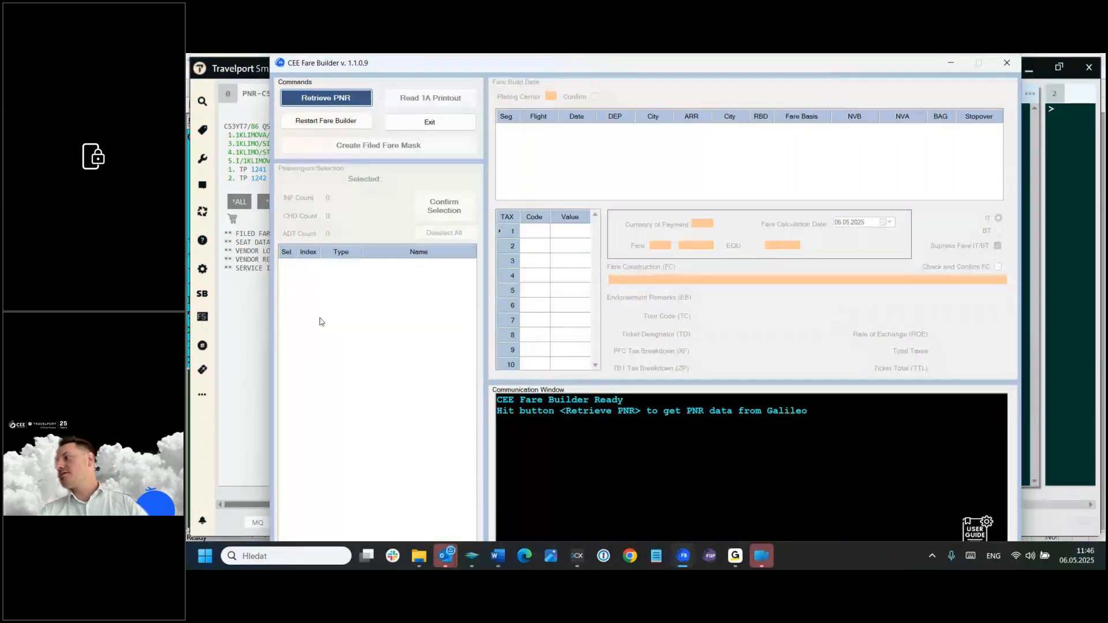
left_click(1008, 62)
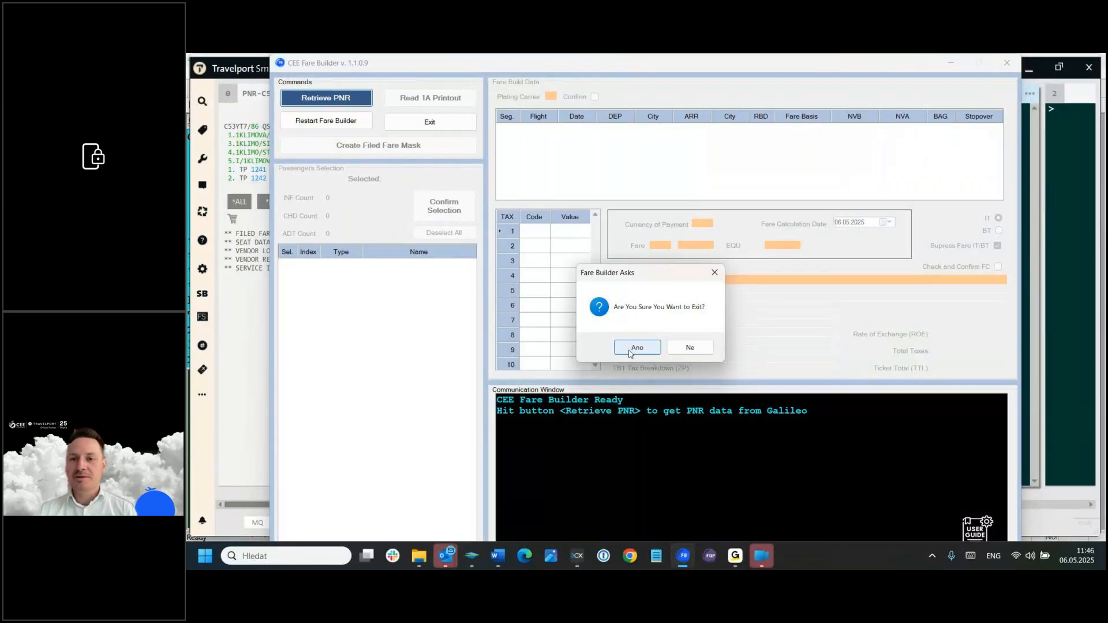
left_click(691, 349)
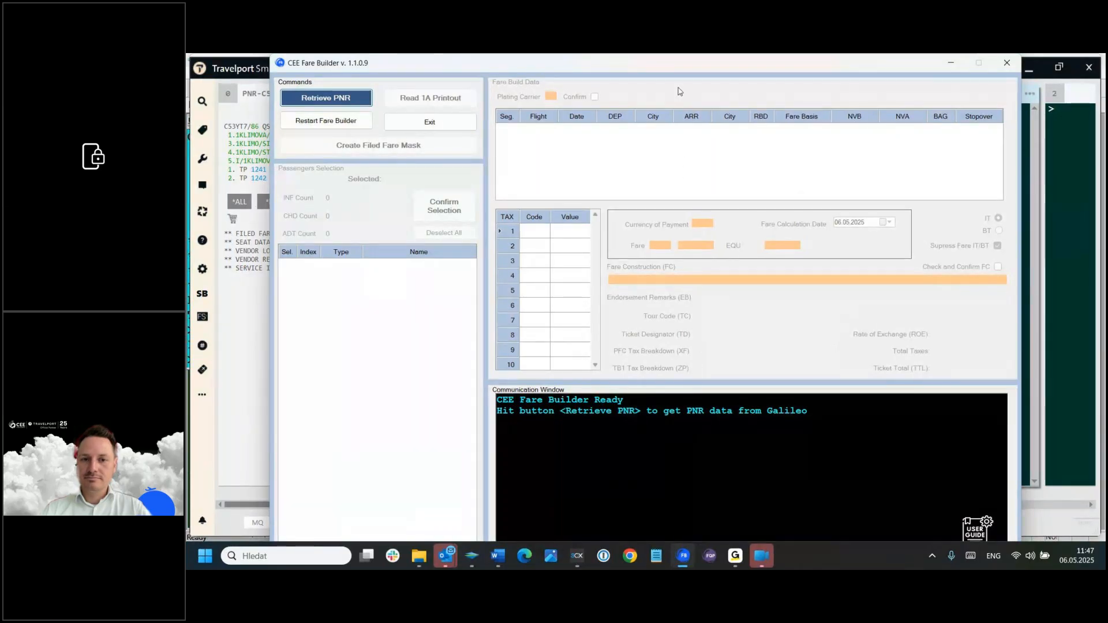
left_click_drag(808, 64, 843, 91)
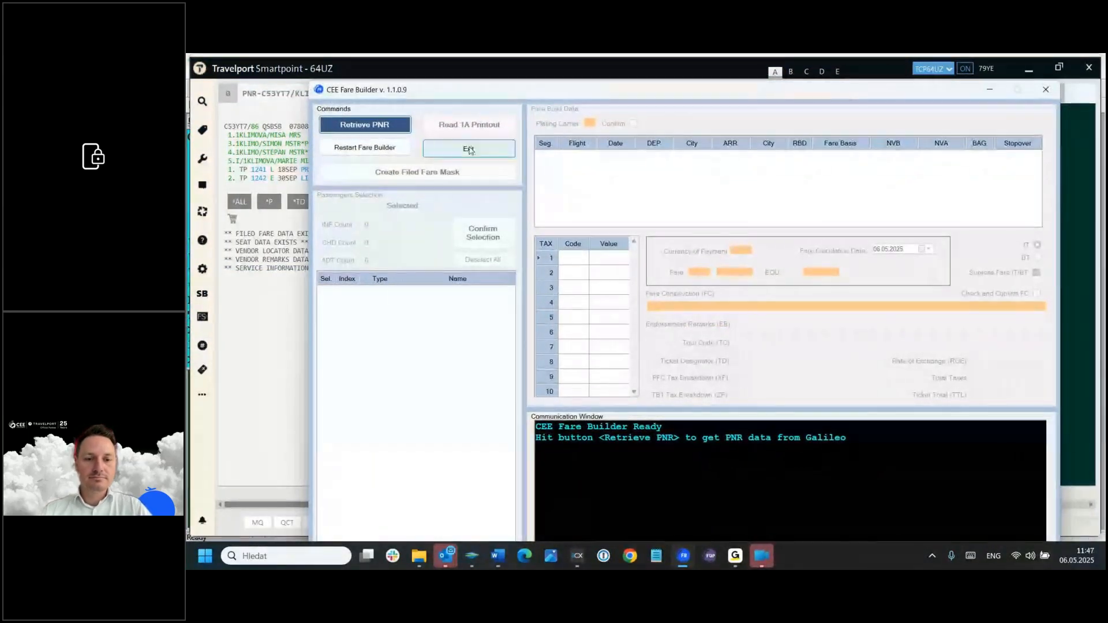
Step: Retrieve the PNR into the Fare Builder and confirm the two adult passengers for the fare build
left_click(349, 127)
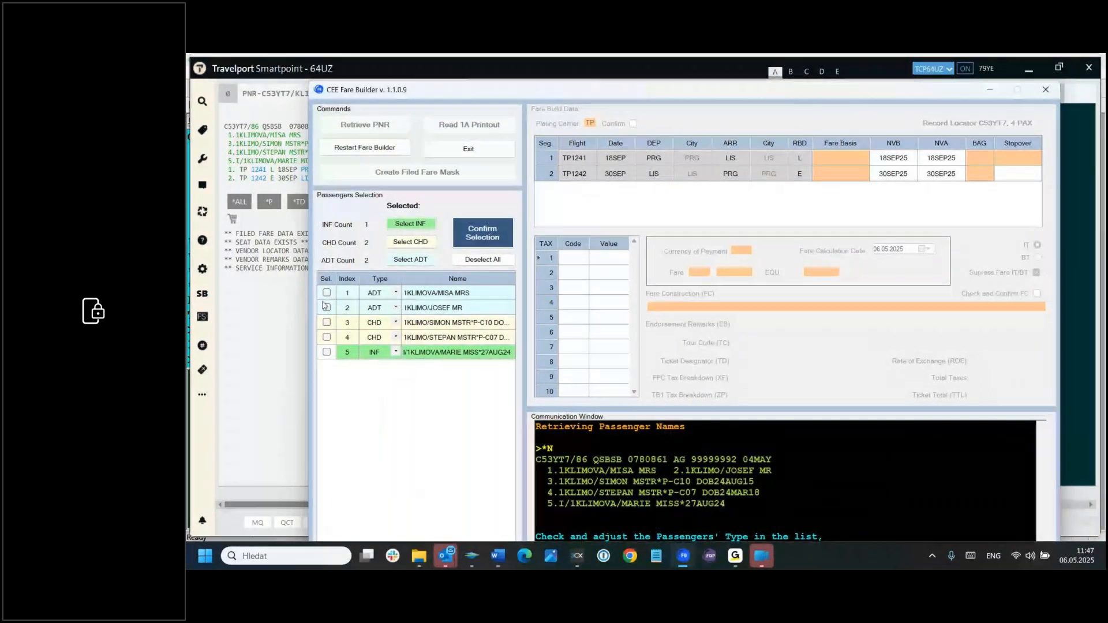
left_click(327, 292)
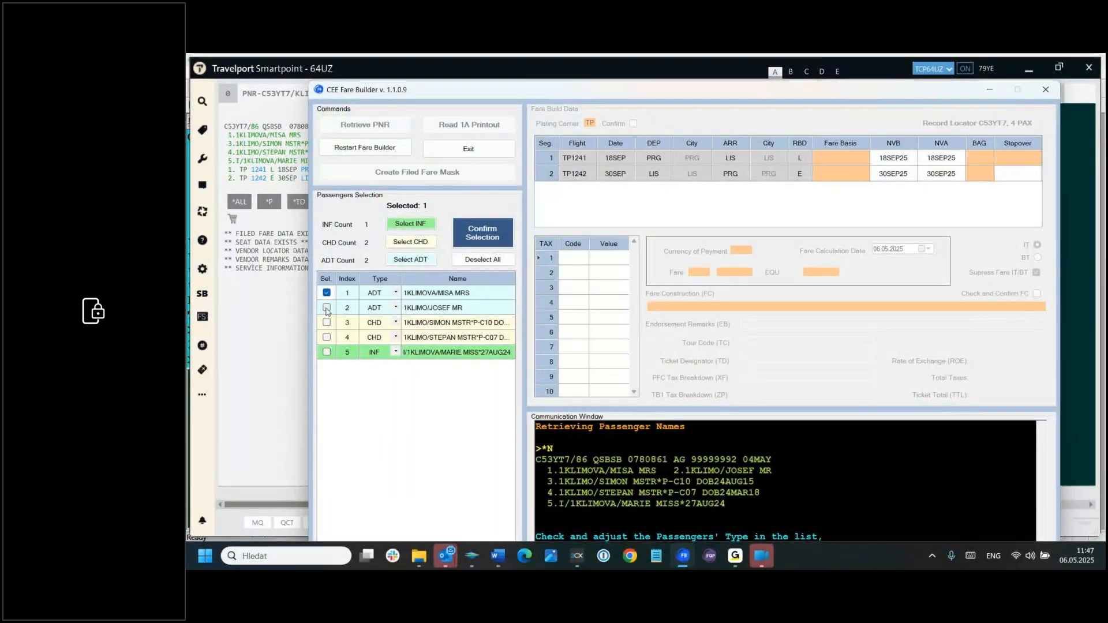
left_click(327, 308)
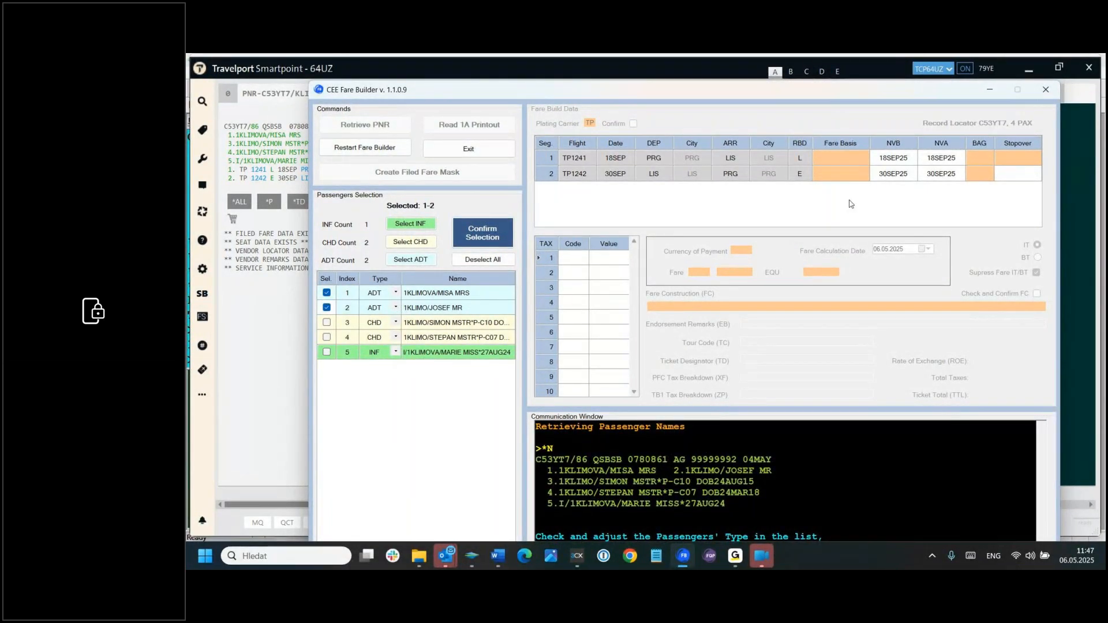
left_click(489, 233)
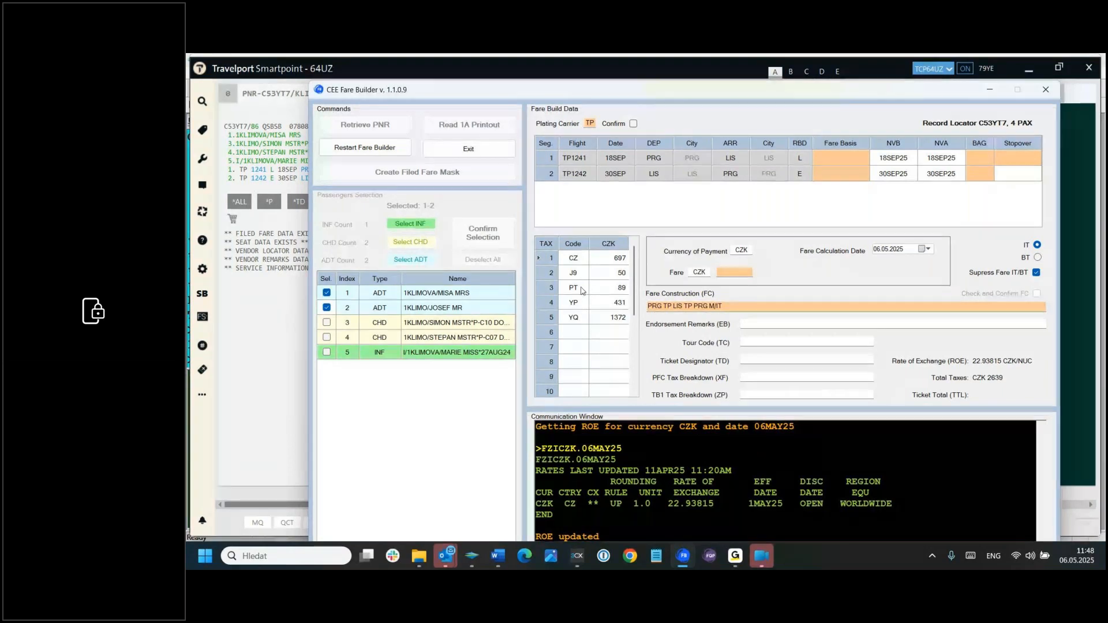
Step: Set the adults' PT tax to 520 CZK and delete the YP tax row from the tax list
double_click(607, 288)
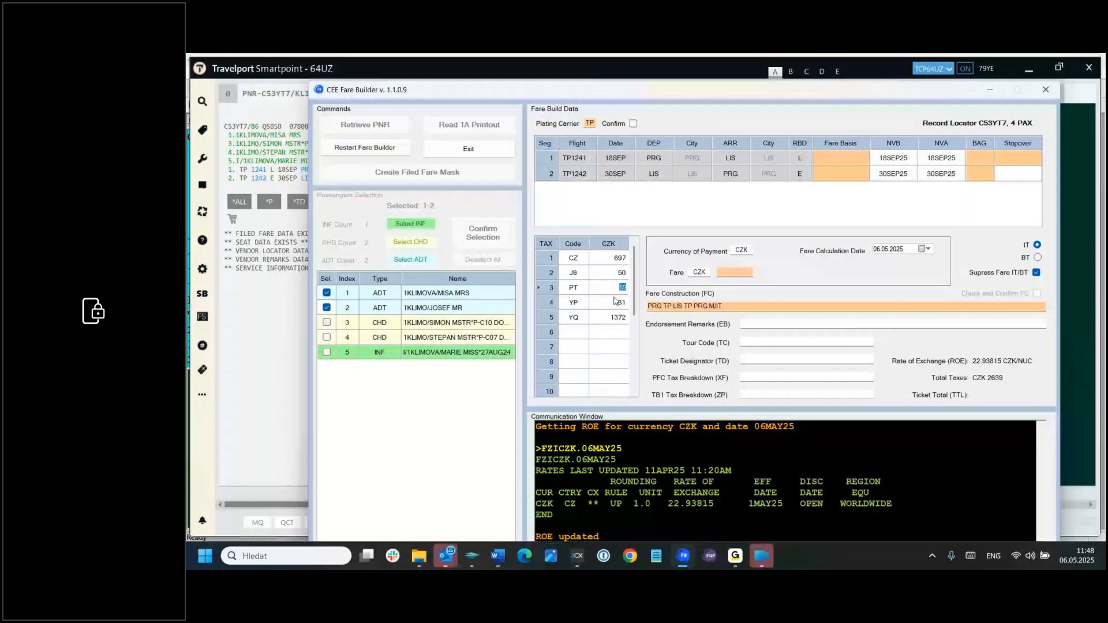
key("BackSpace")
type("520")
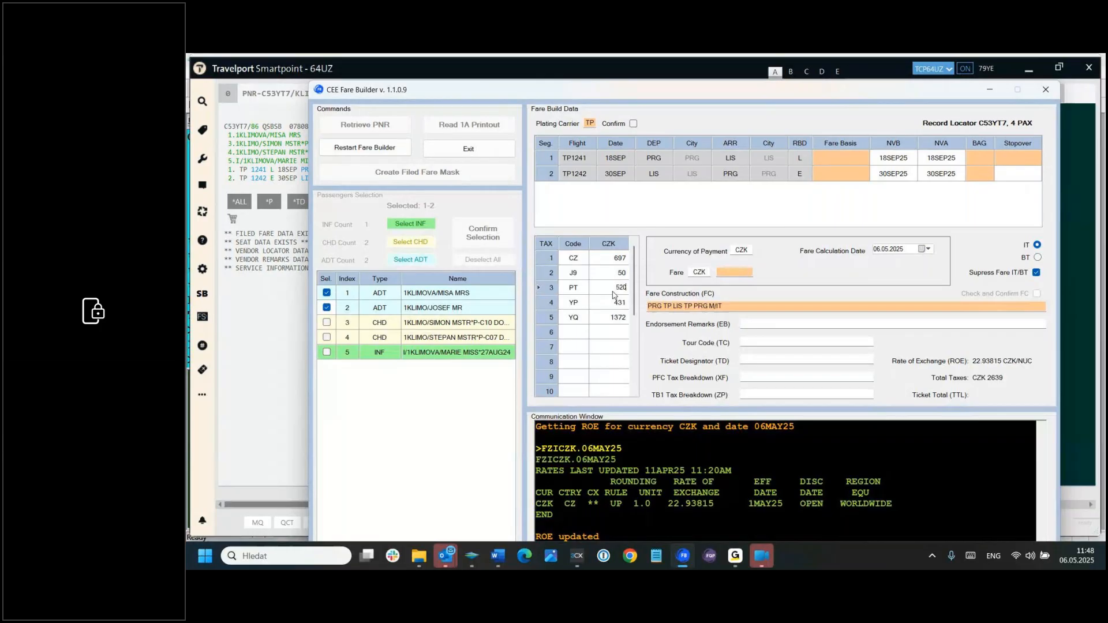
left_click(549, 304)
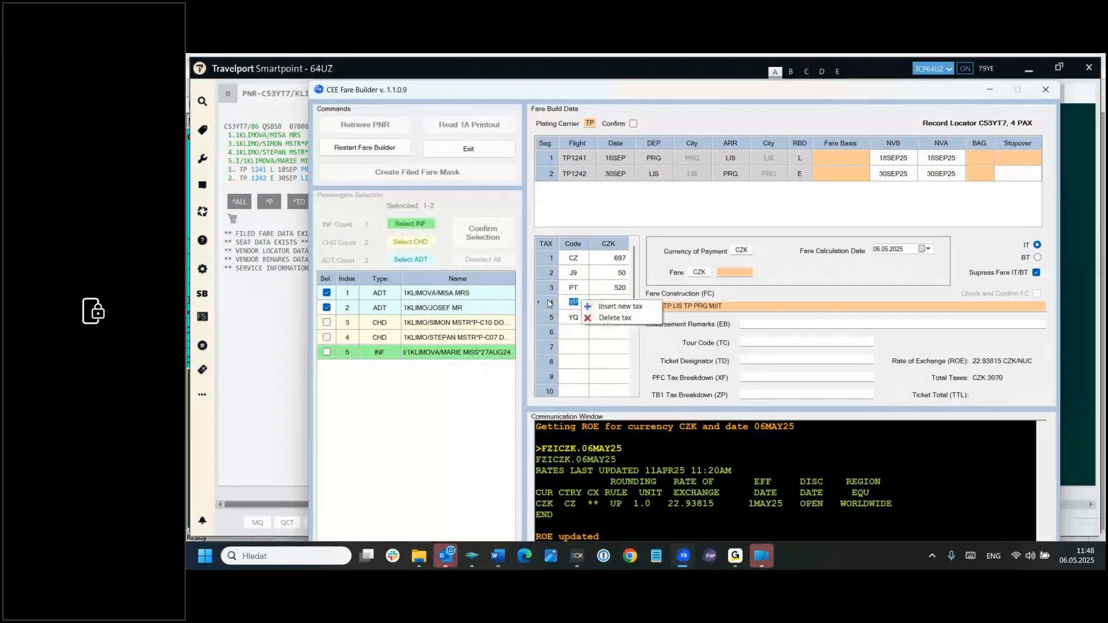
left_click(612, 319)
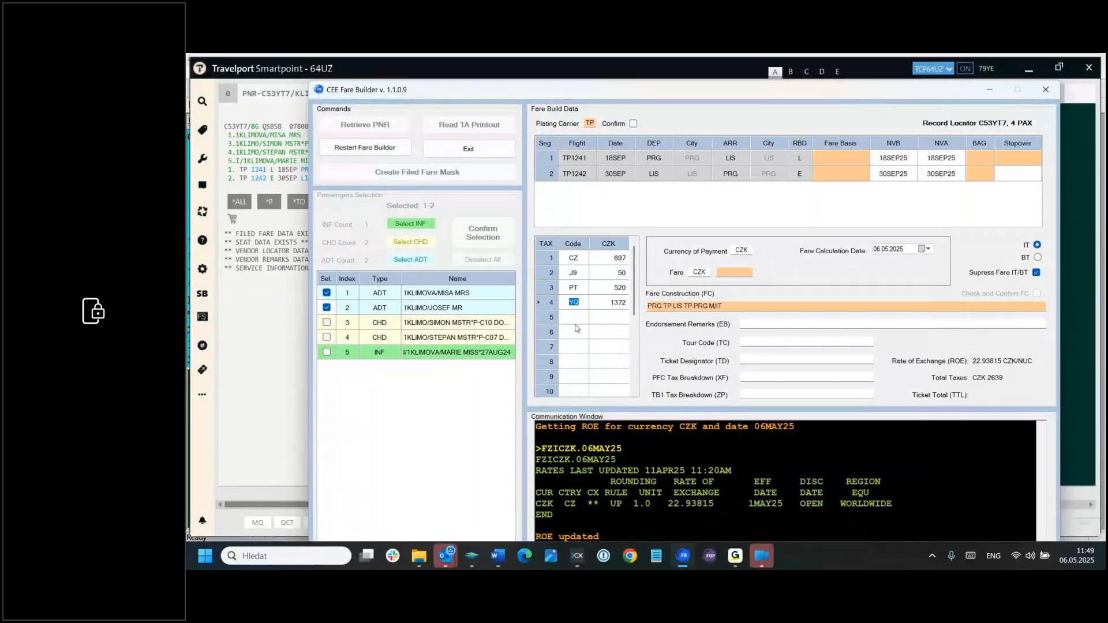
mouse_move(636, 276)
left_mouse_down()
mouse_move(632, 388)
mouse_move(641, 296)
left_mouse_up()
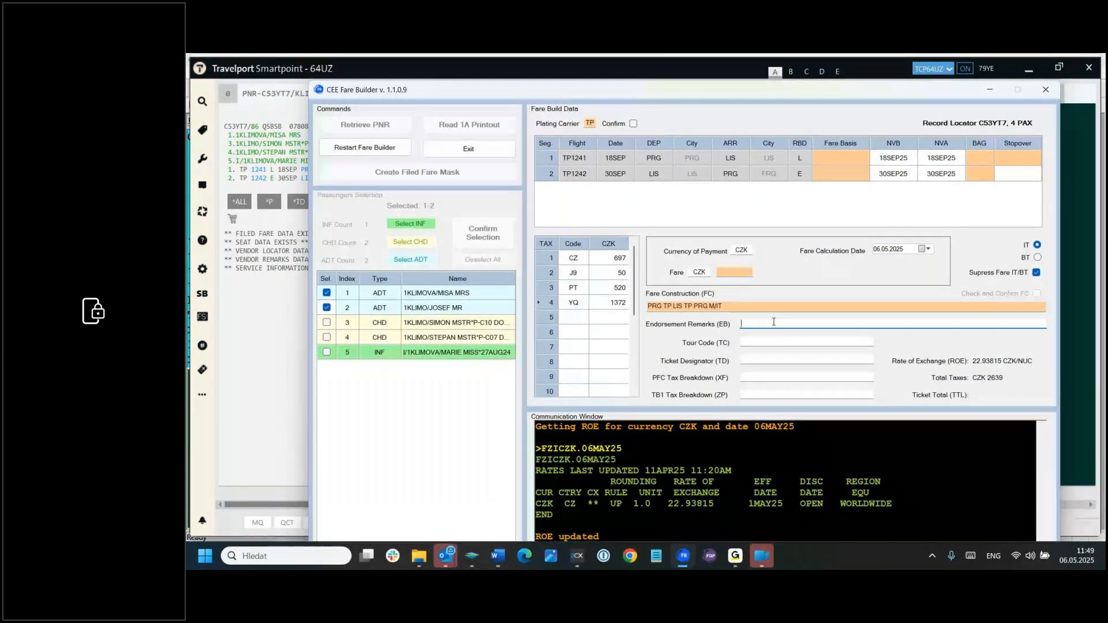
Step: Enter the endorsement remark PT TAX 520 EQUALS TO PT431 PLUS YP 89
type("PT TAX")
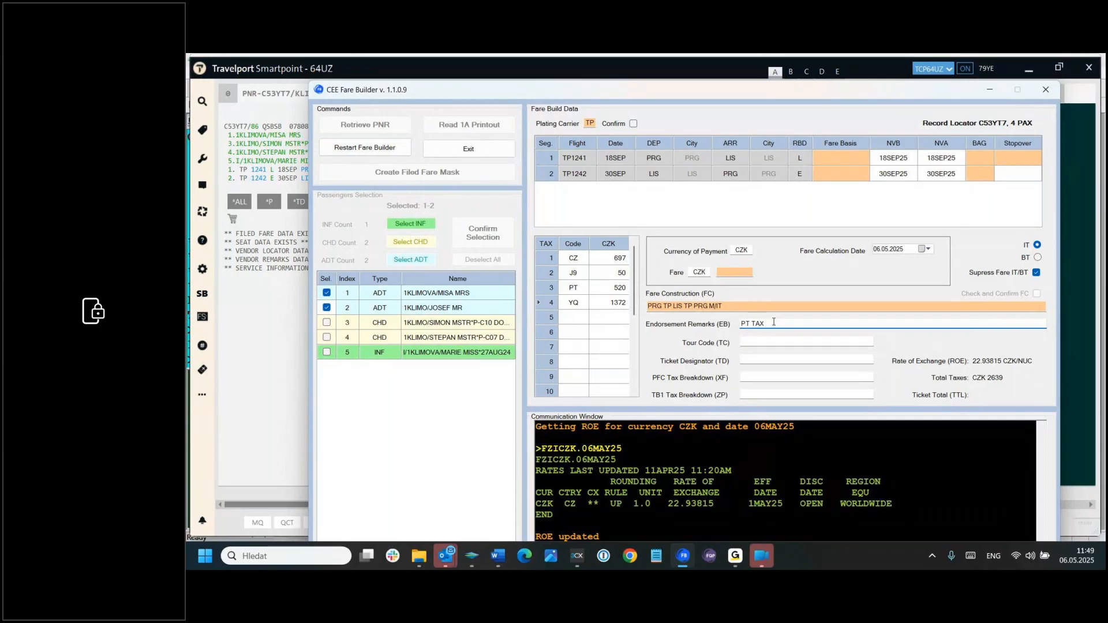
type("520")
type("EQUALS TO PT")
type("431 PLUS")
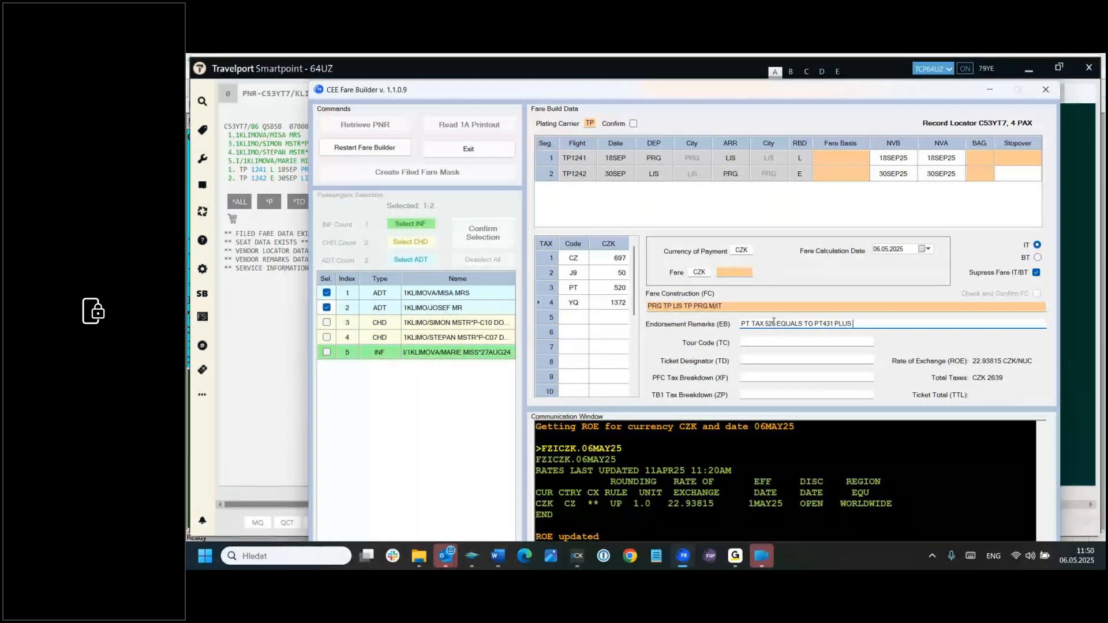
type("YP 89")
Step: Exit the Fare Builder without creating a filed fare and return to the Travelport Smartpoint terminal
left_click(1046, 90)
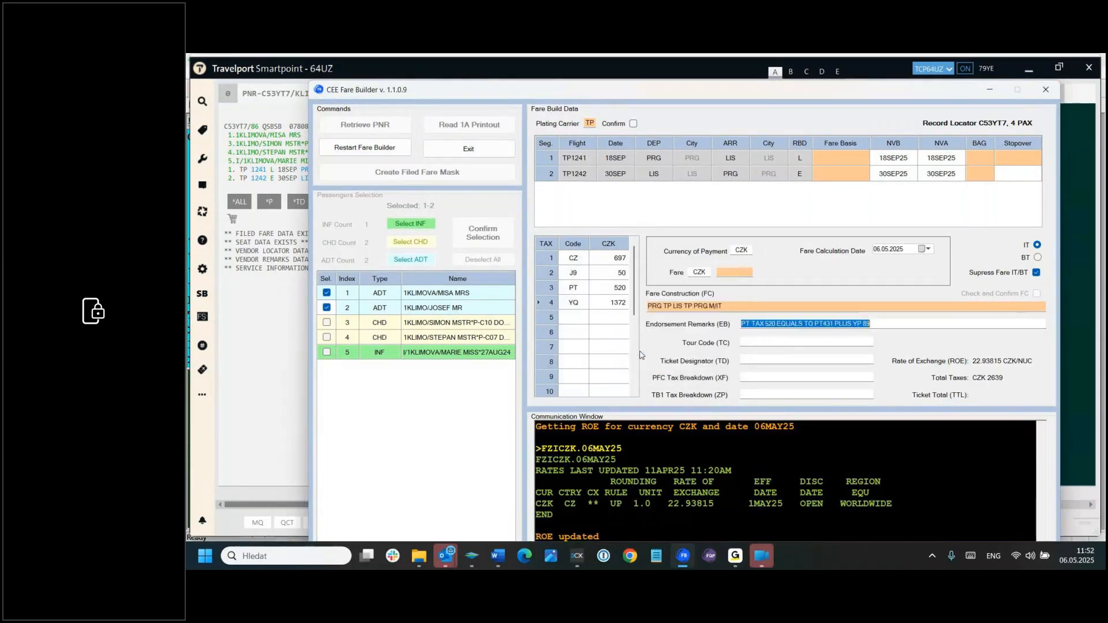
left_click(638, 348)
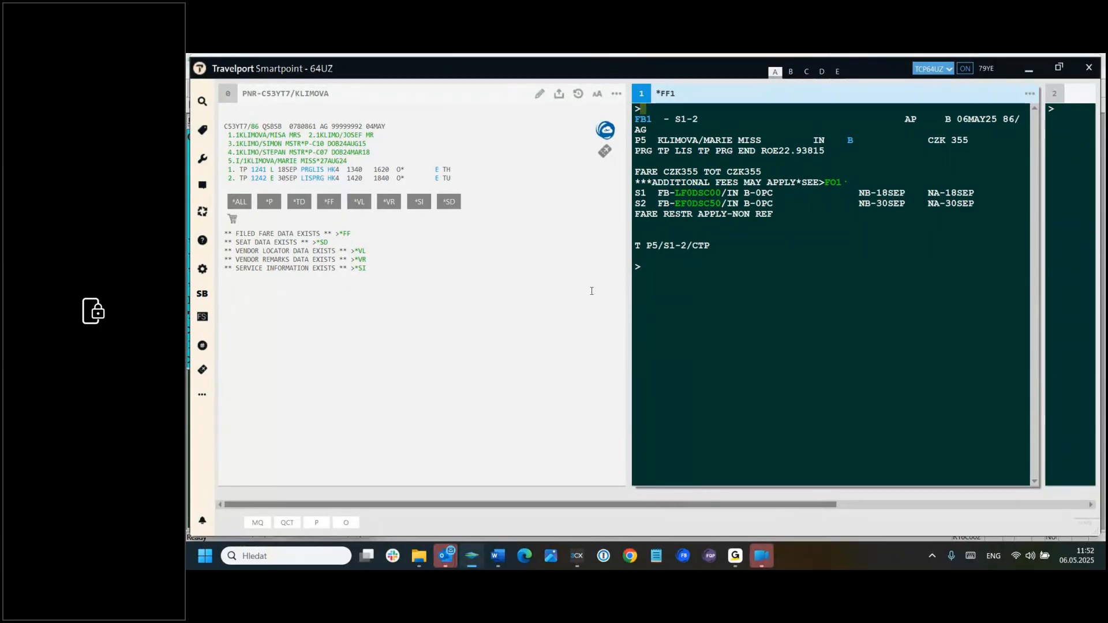
left_click(647, 264)
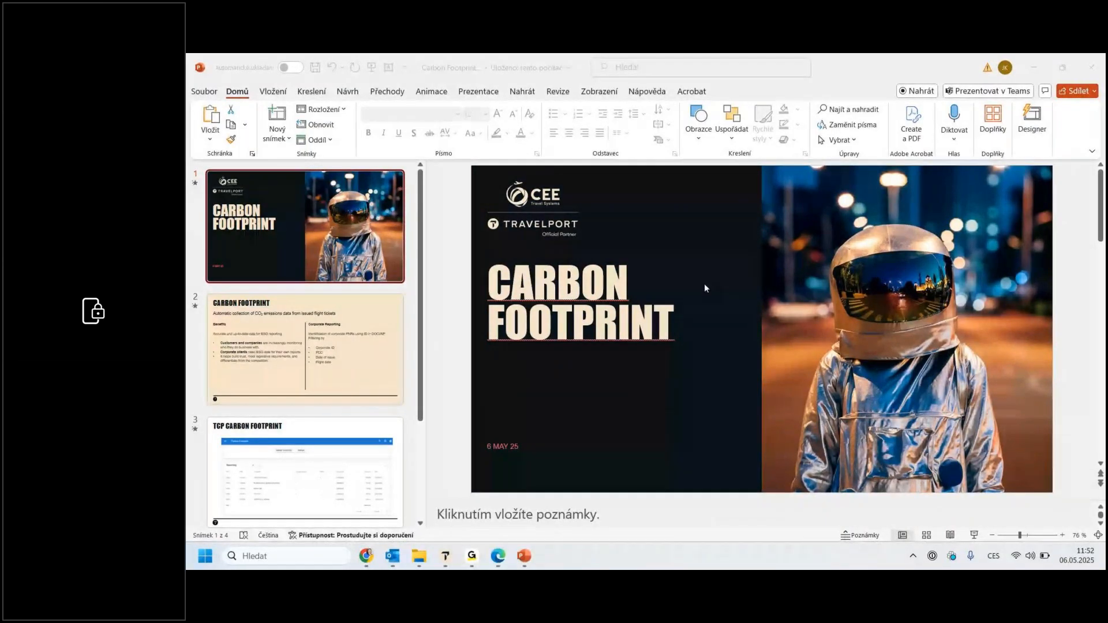
Step: Switch to Chrome, open the order form from the Fare Builder product page, and review its pricing and questions
left_click(362, 559)
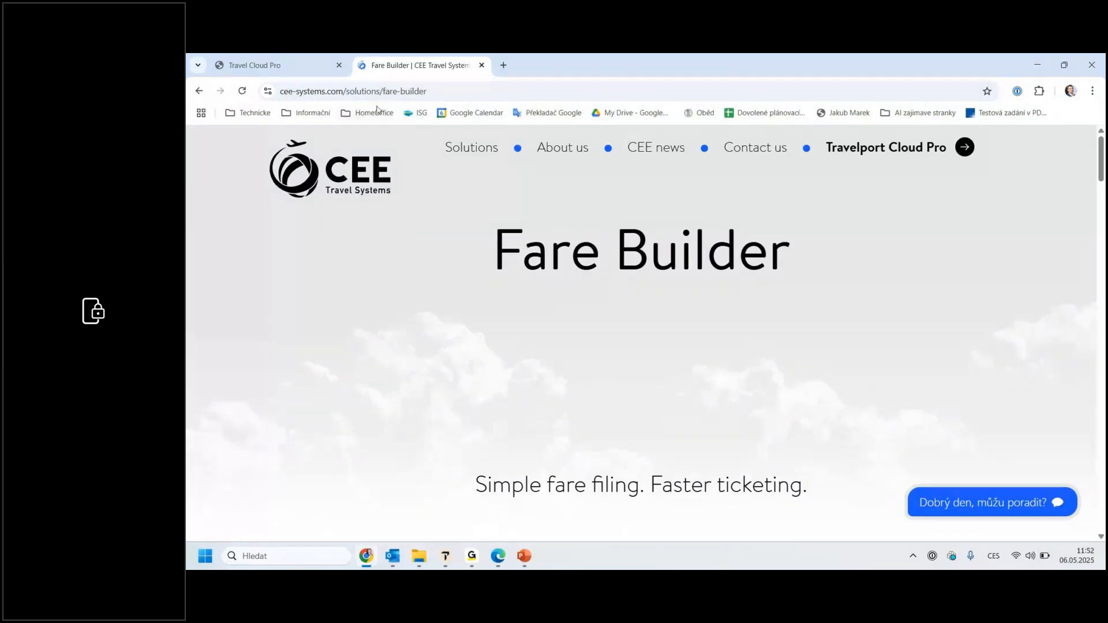
scroll(676, 301, "down", 4)
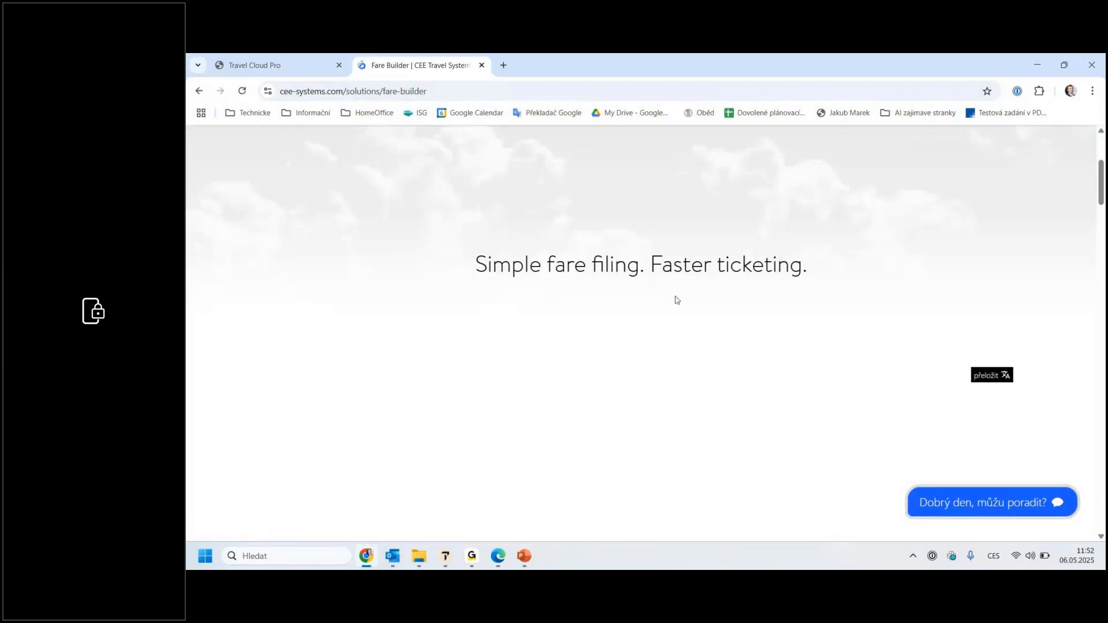
scroll(676, 300, "down", 4)
scroll(790, 302, "down", 5)
scroll(791, 303, "down", 15)
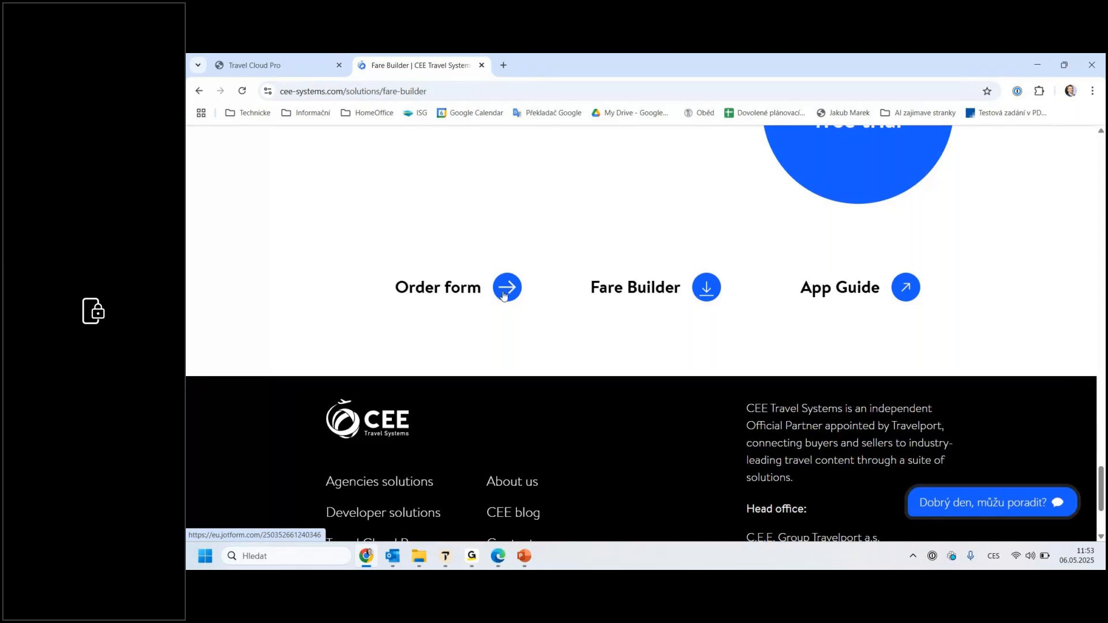
left_click(504, 296)
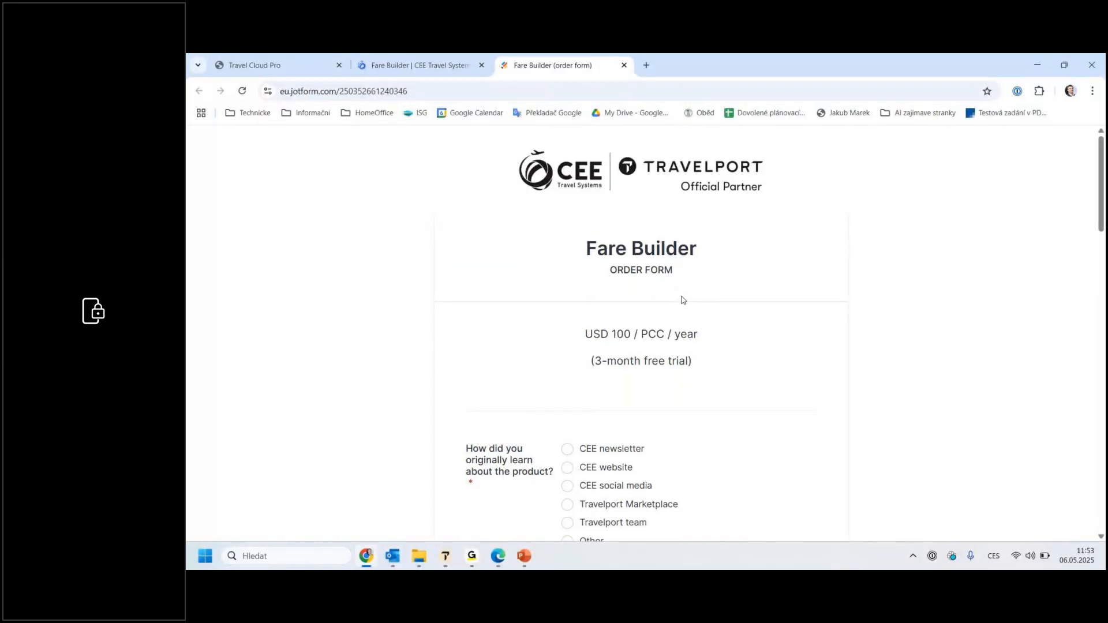
scroll(683, 299, "down", 1)
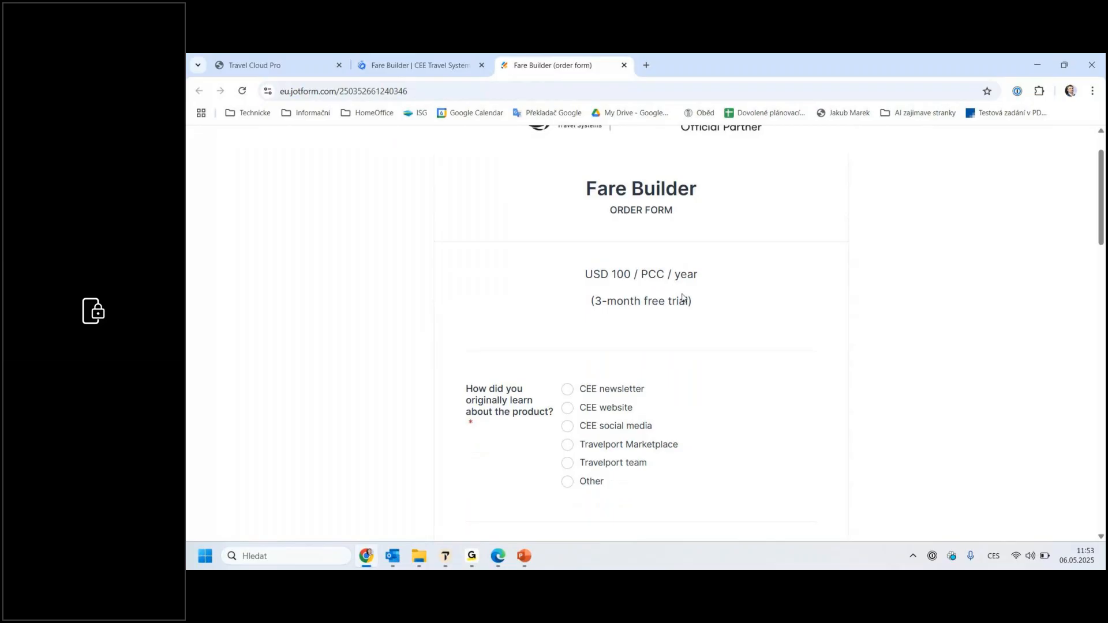
scroll(682, 296, "down", 5)
scroll(682, 298, "up", 5)
Step: Switch to PowerPoint and start the Carbon Footprint presentation as a full-screen slide show
left_click(524, 556)
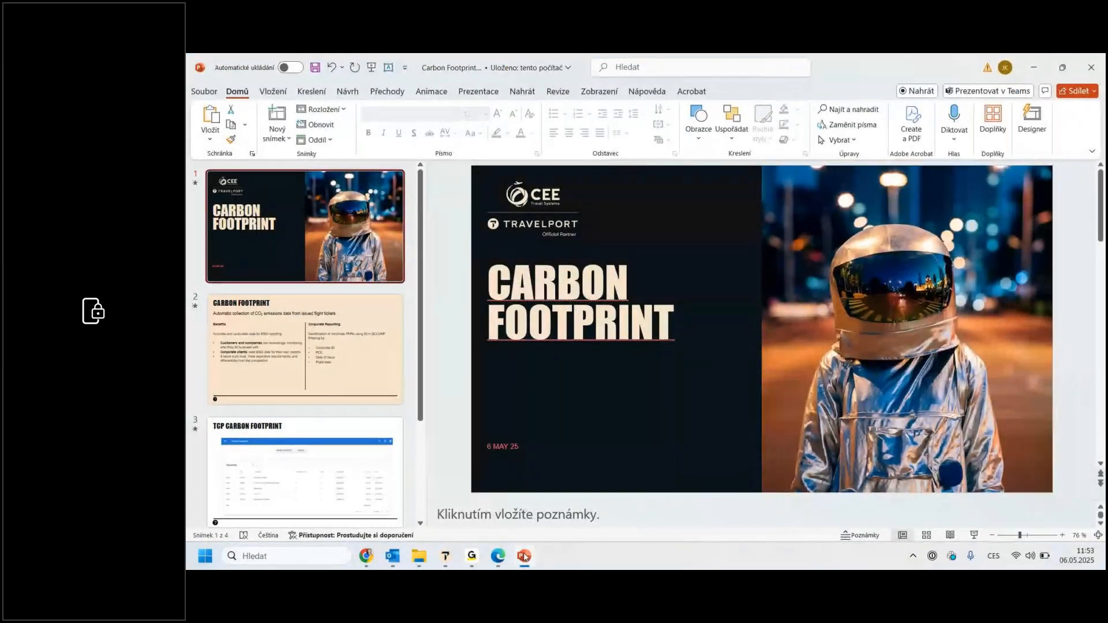
left_click(973, 536)
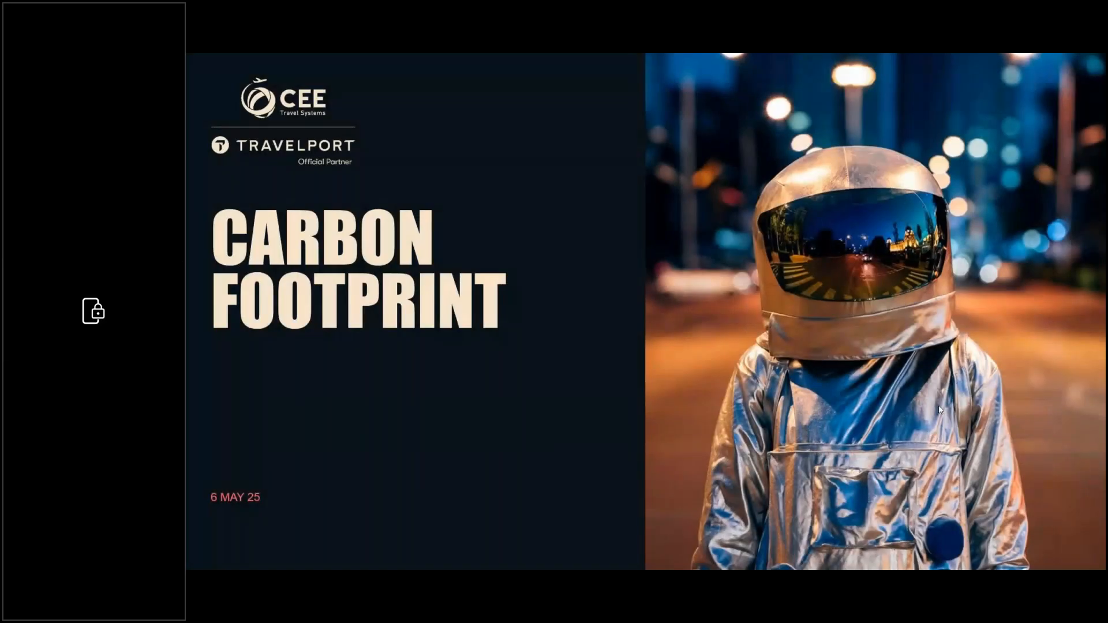
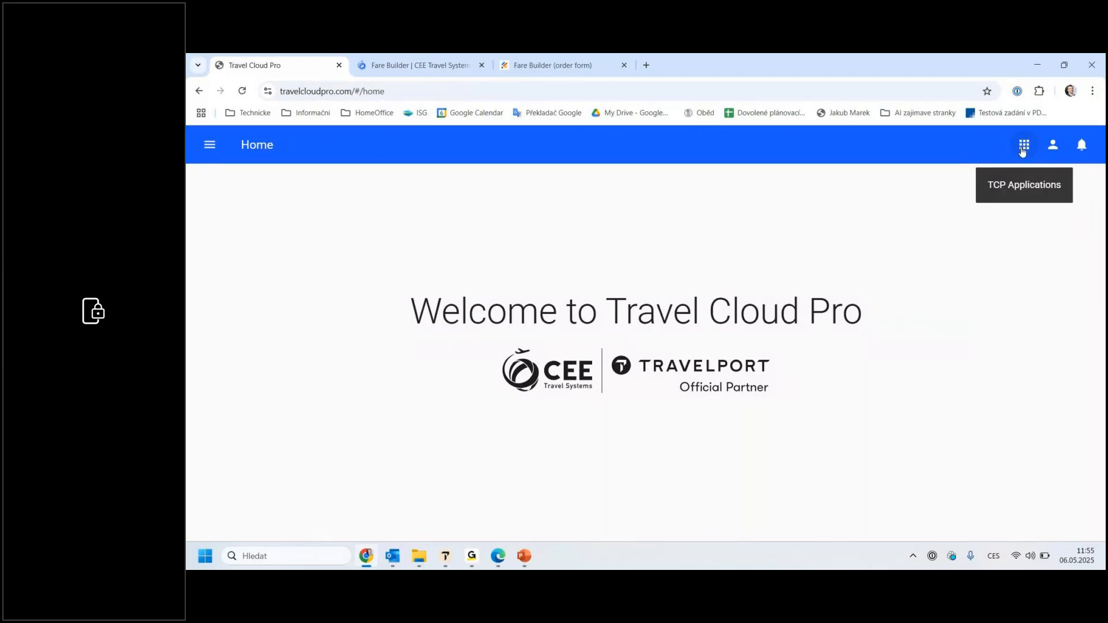
Step: Open the Carbon Footprint application in Travel Cloud Pro
left_click(1022, 150)
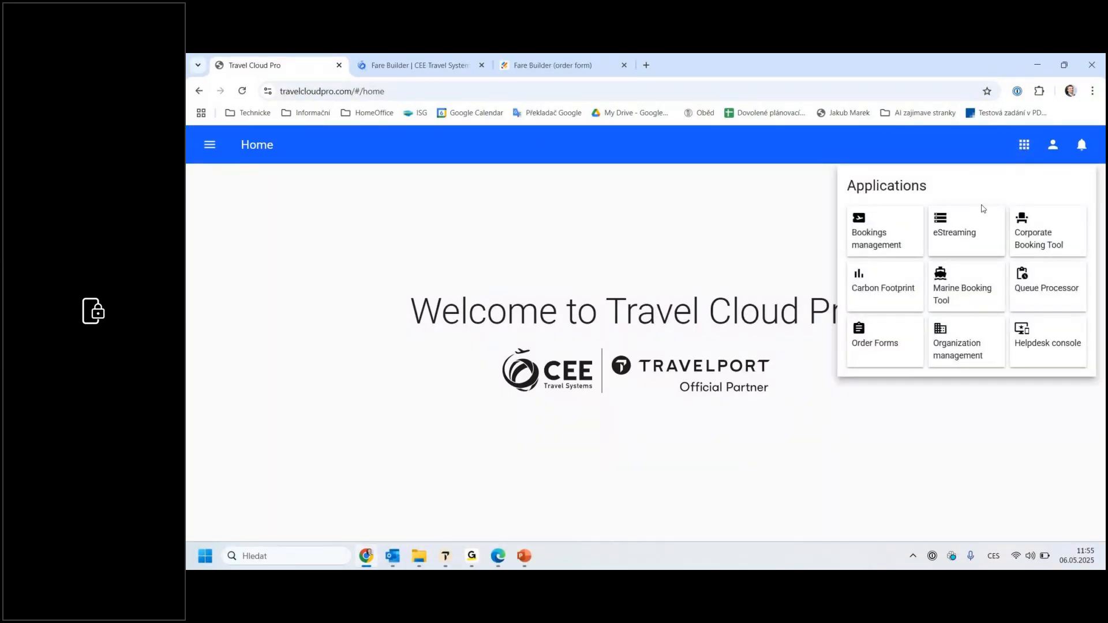
left_click(882, 291)
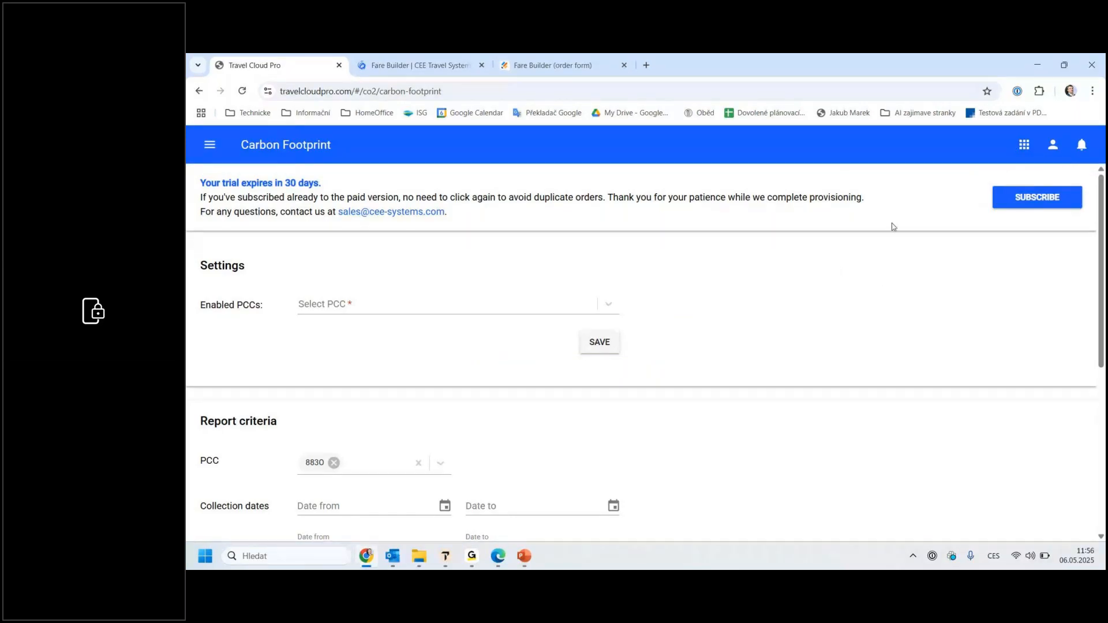
Step: Open the Helpdesk console, find the organization with PCC 7MI7 and log in as its organization admin
left_click(1025, 145)
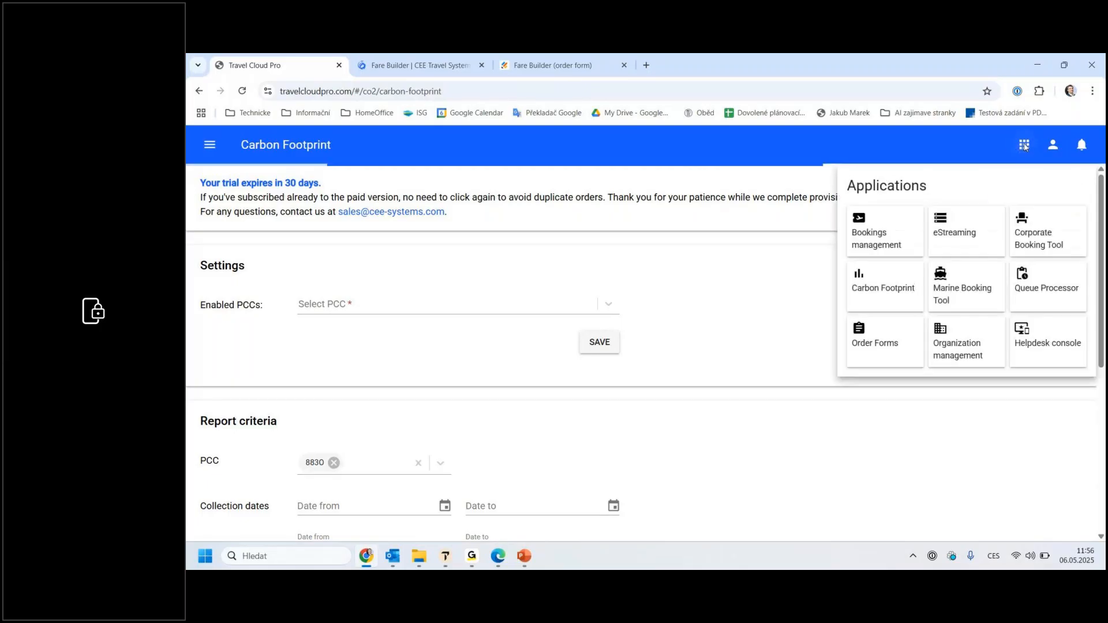
left_click(1046, 353)
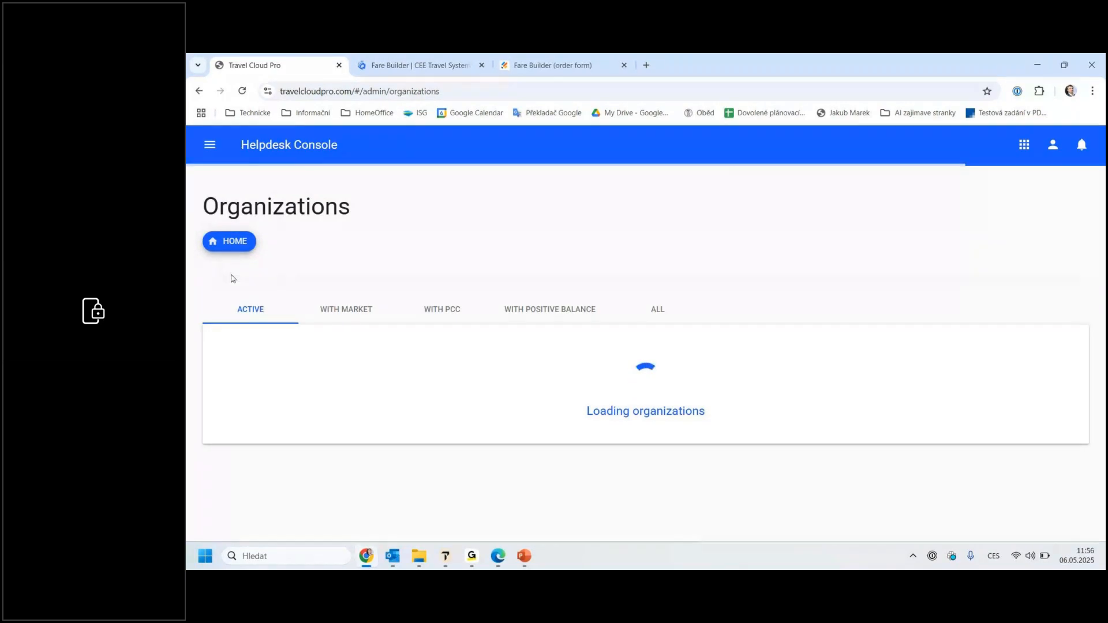
left_click(265, 350)
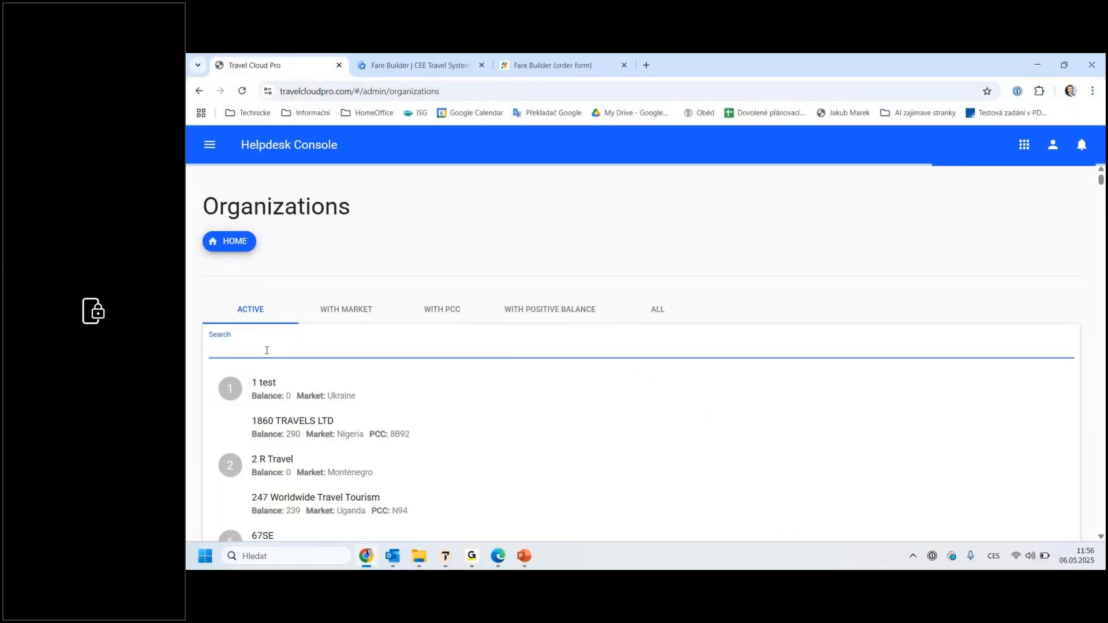
type("7MI7")
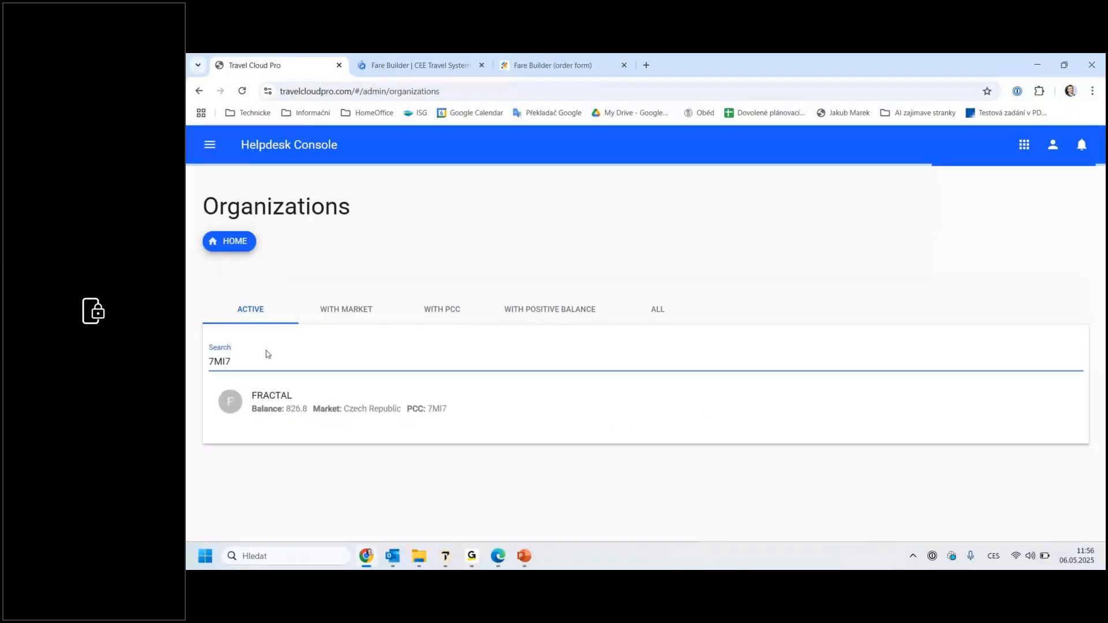
left_click(289, 396)
left_click(620, 387)
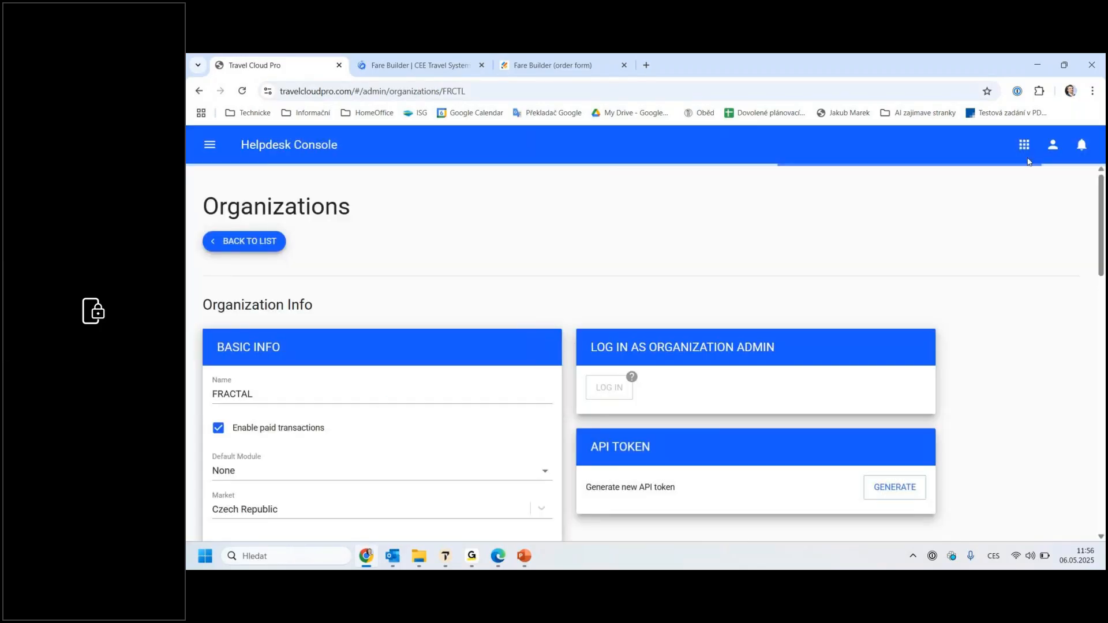
Step: Open Carbon Footprint for this organization and review the welcome page's benefits, annual fee table and free trial section
left_click(1023, 145)
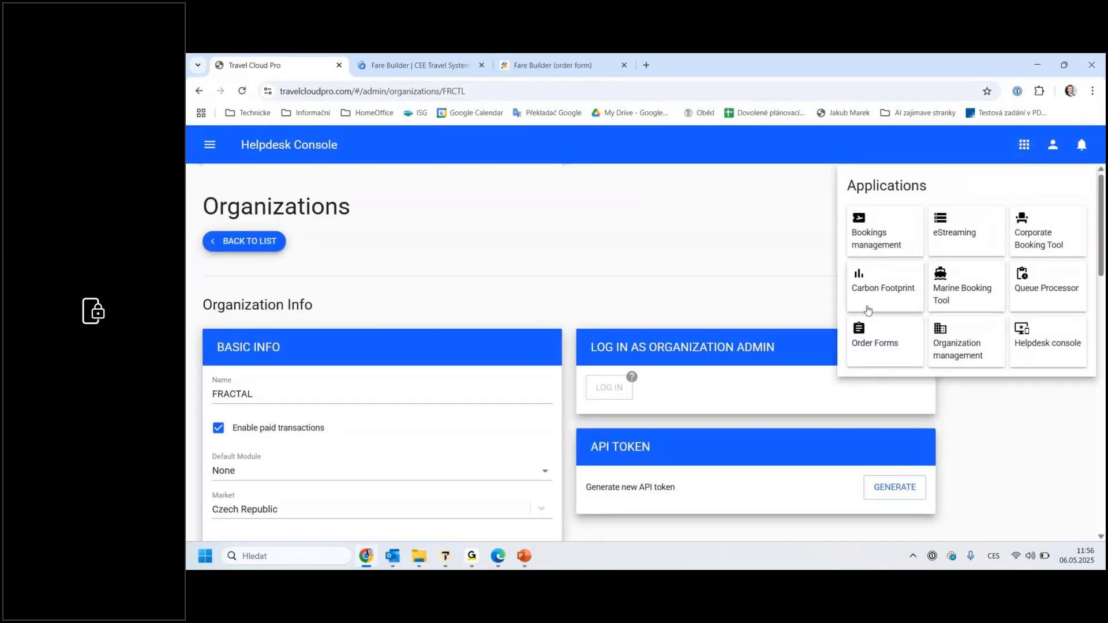
left_click(869, 310)
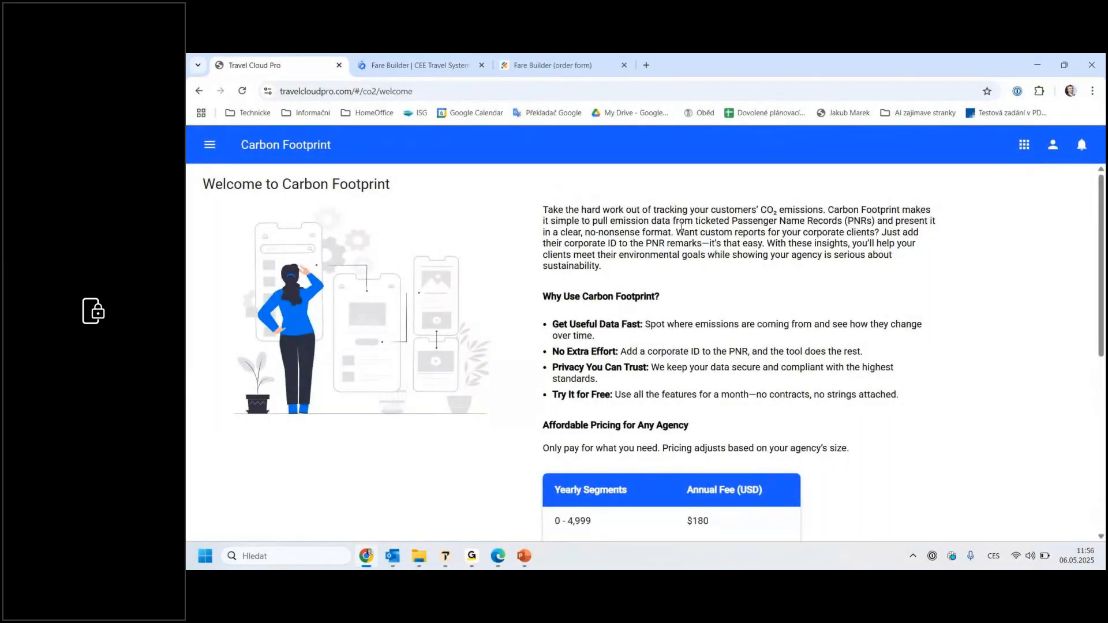
scroll(686, 243, "down", 2)
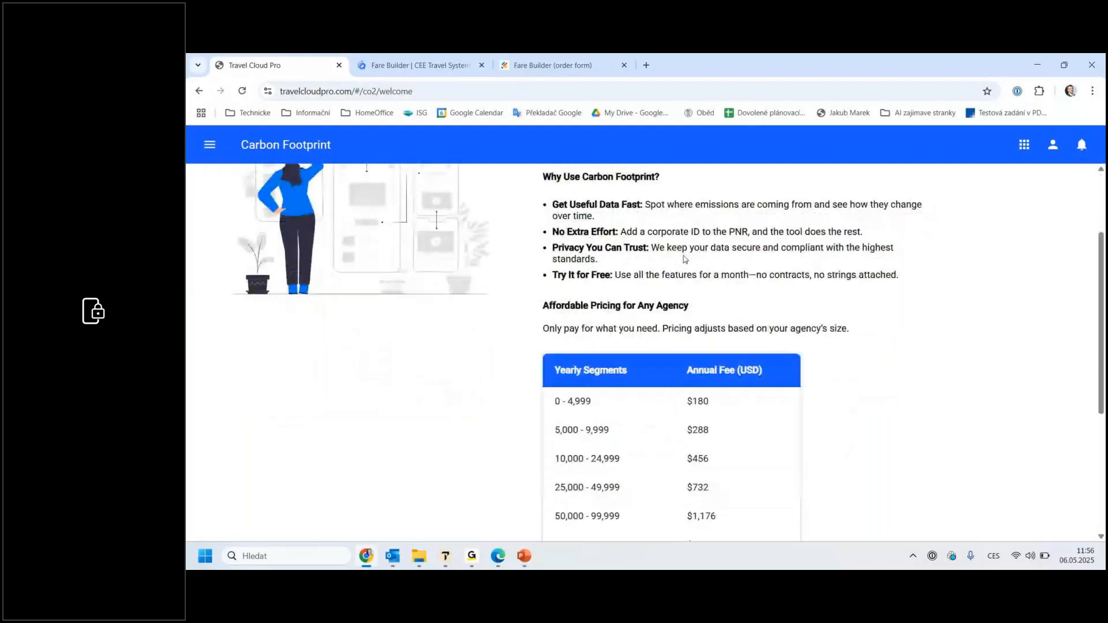
scroll(932, 241, "down", 2)
scroll(932, 240, "down", 2)
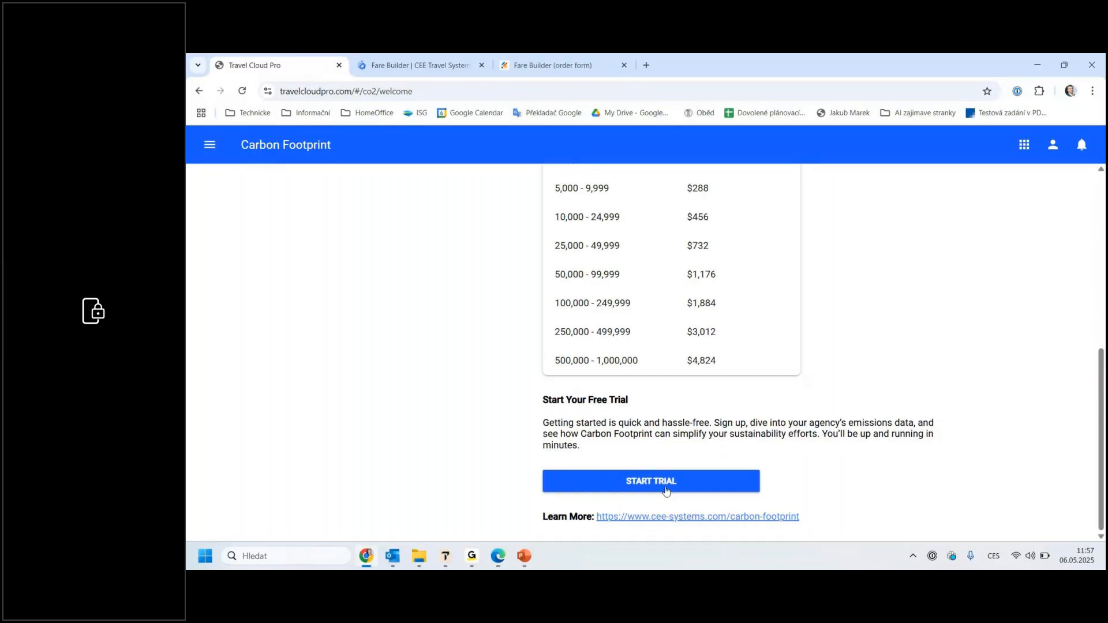
Step: Switch to Edge and review the Carbon Footprint enabled PCCs and report criteria for collection and flight dates
left_click(497, 556)
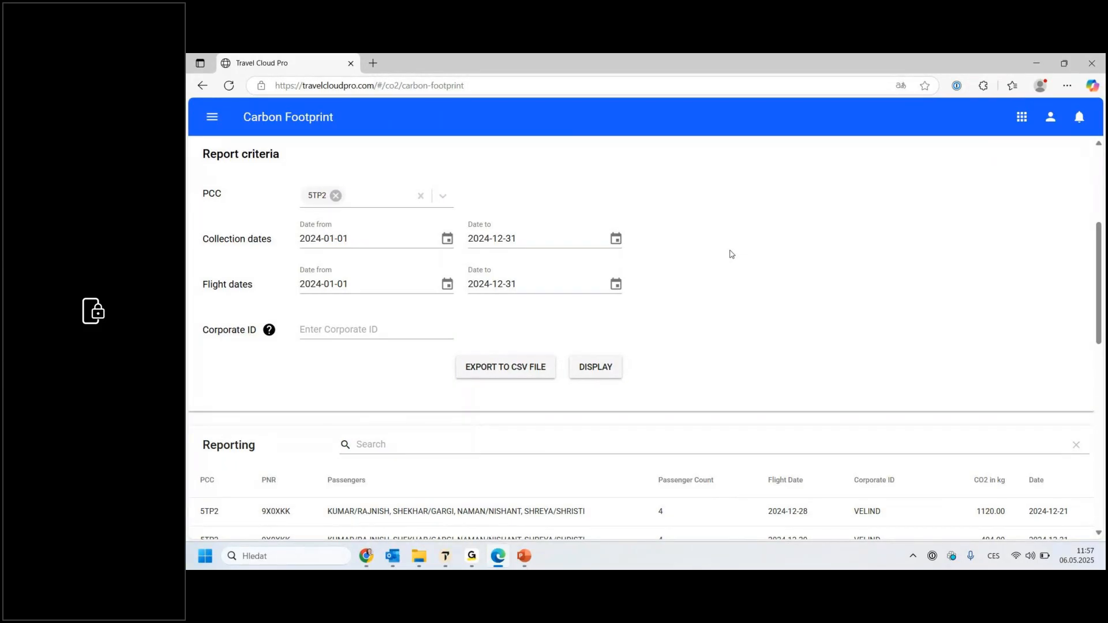
scroll(732, 254, "up", 3)
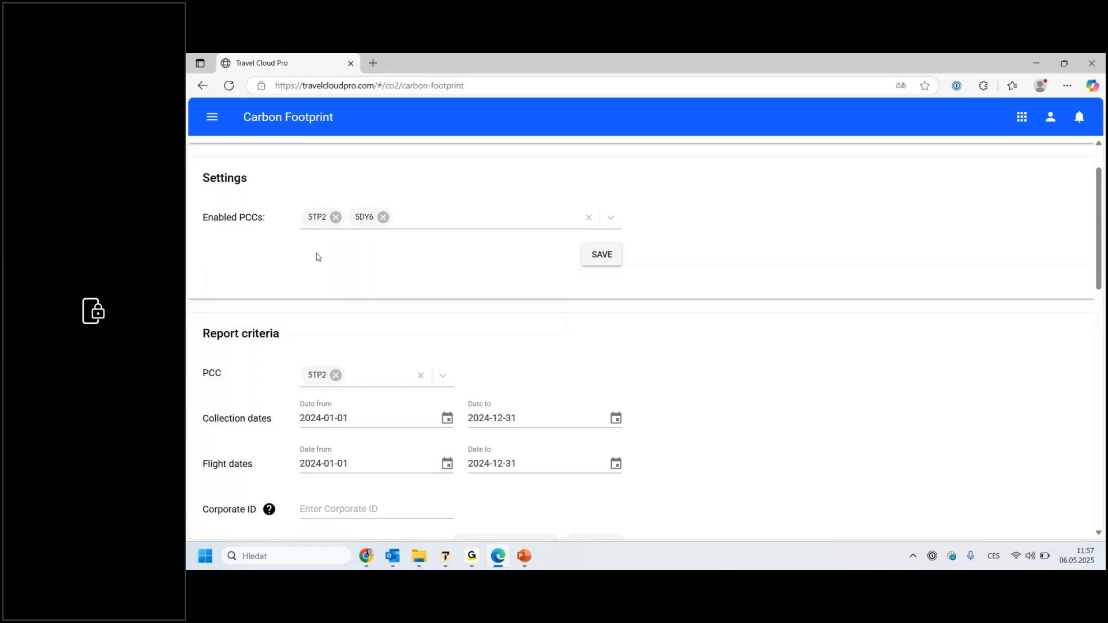
scroll(346, 341, "down", 2)
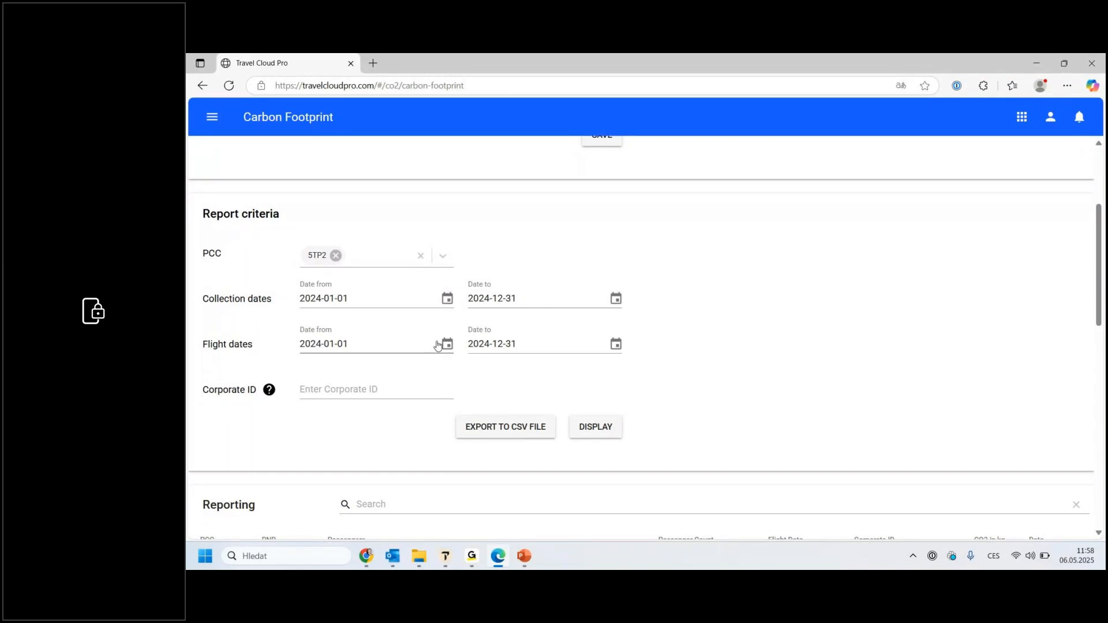
left_click(348, 340)
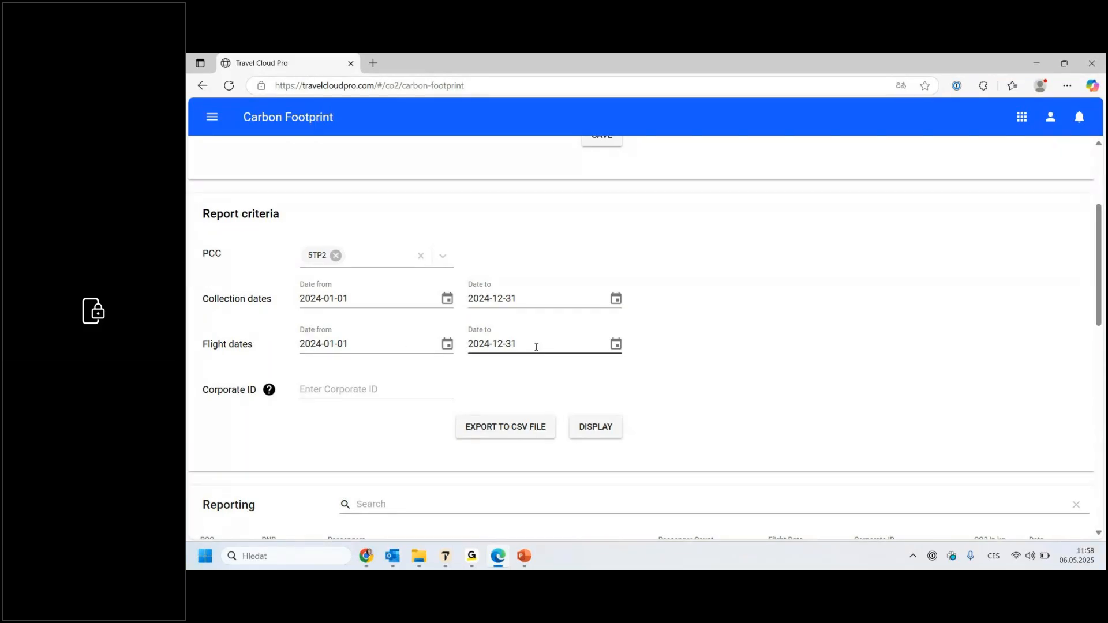
Step: Examine the emission report rows down to the total and return to the CSV export option
scroll(532, 392, "down", 2)
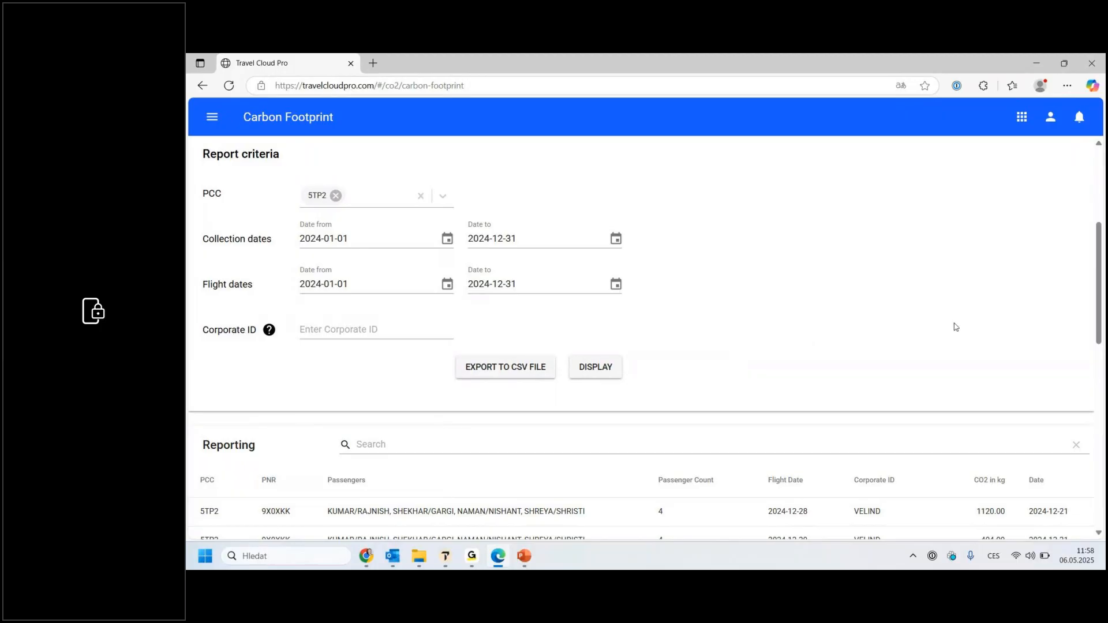
scroll(955, 326, "down", 4)
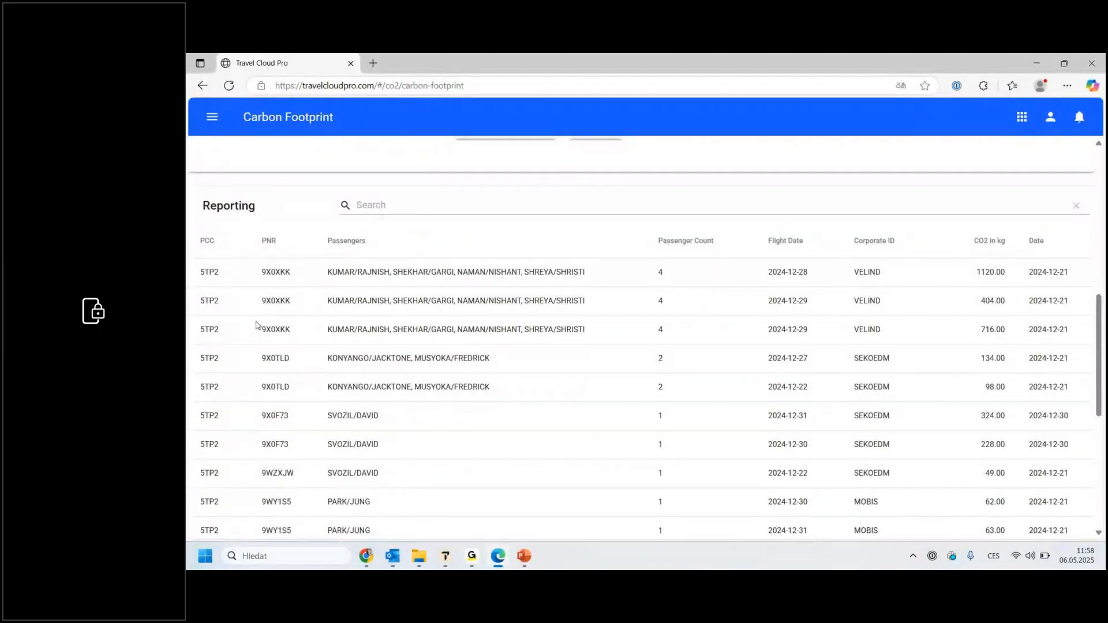
left_click_drag(1101, 333, 1103, 443)
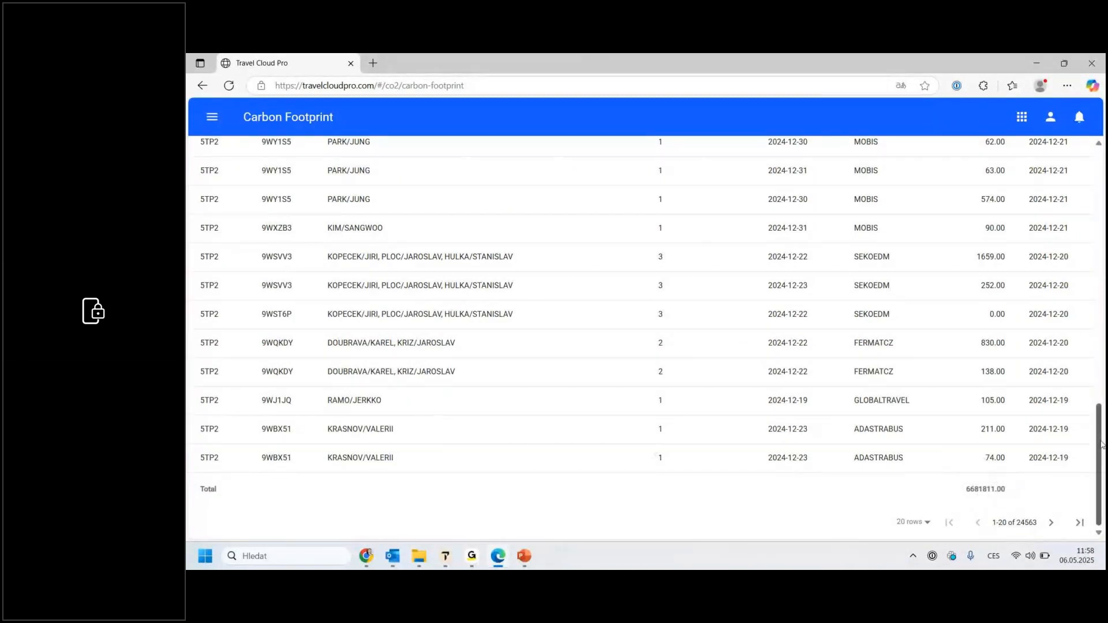
left_click_drag(1102, 444, 1100, 336)
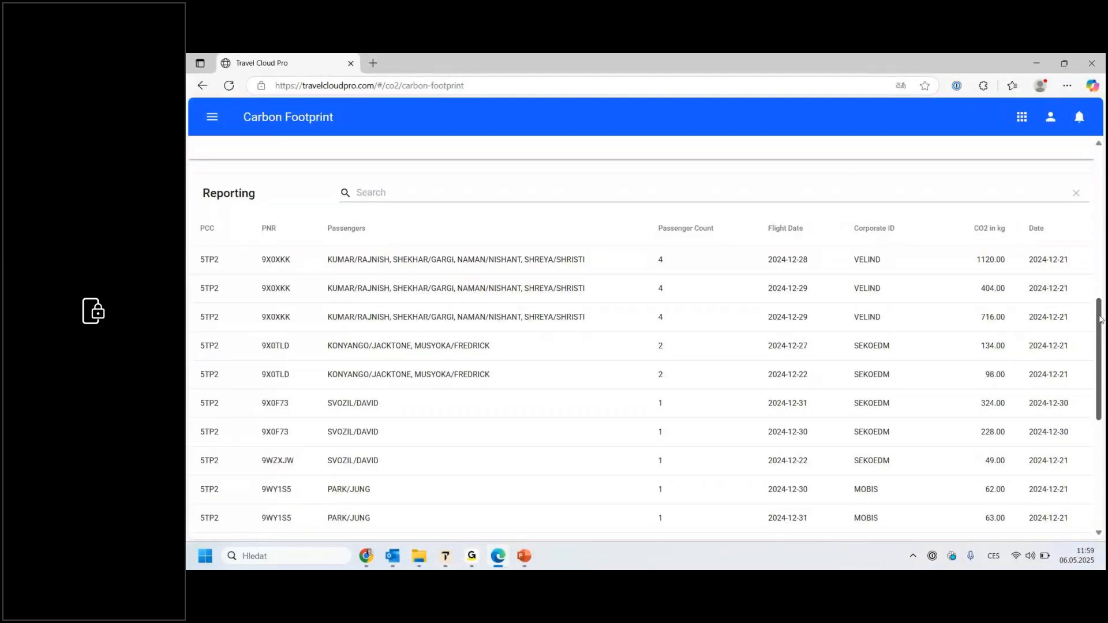
left_click_drag(1100, 319, 1103, 247)
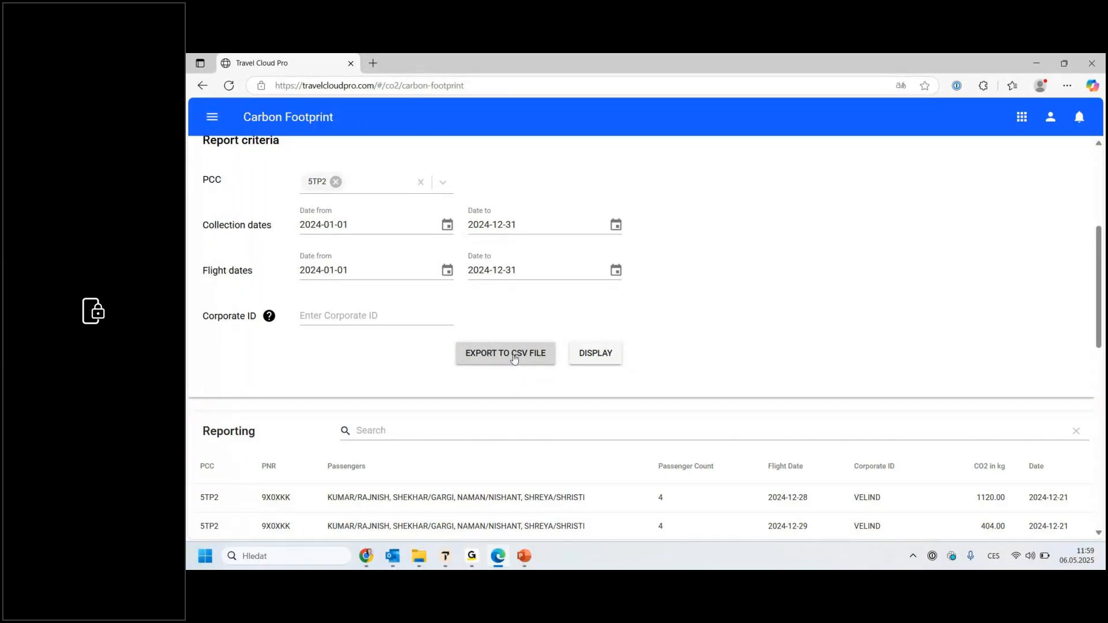
Step: Set the report's Corporate ID to MOBIS and display the filtered emission report
scroll(514, 358, "down", 1)
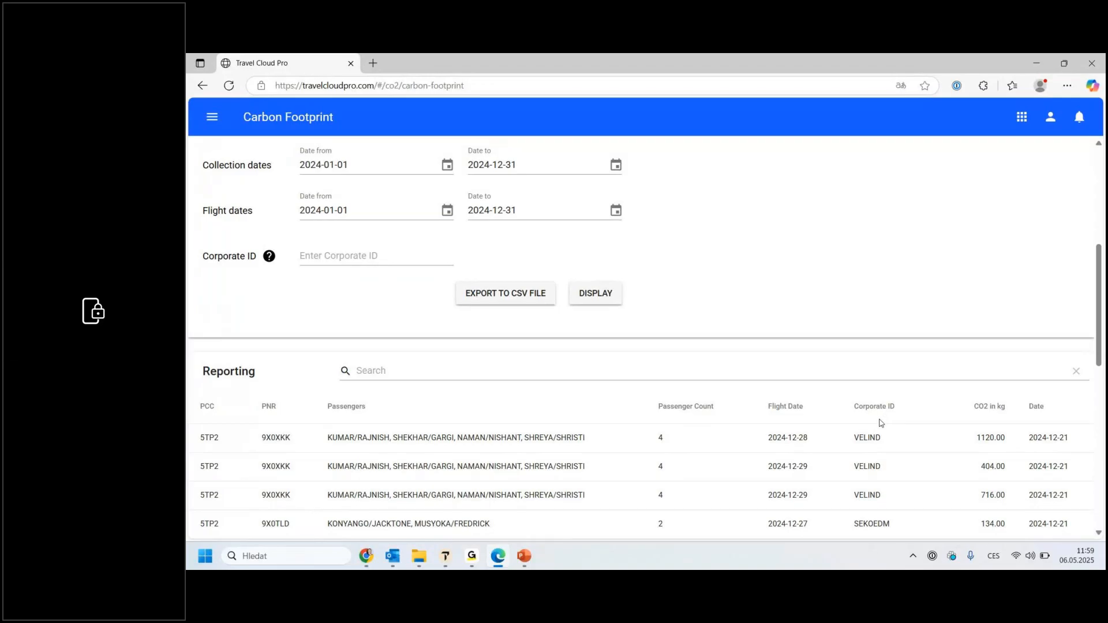
scroll(902, 427, "down", 1)
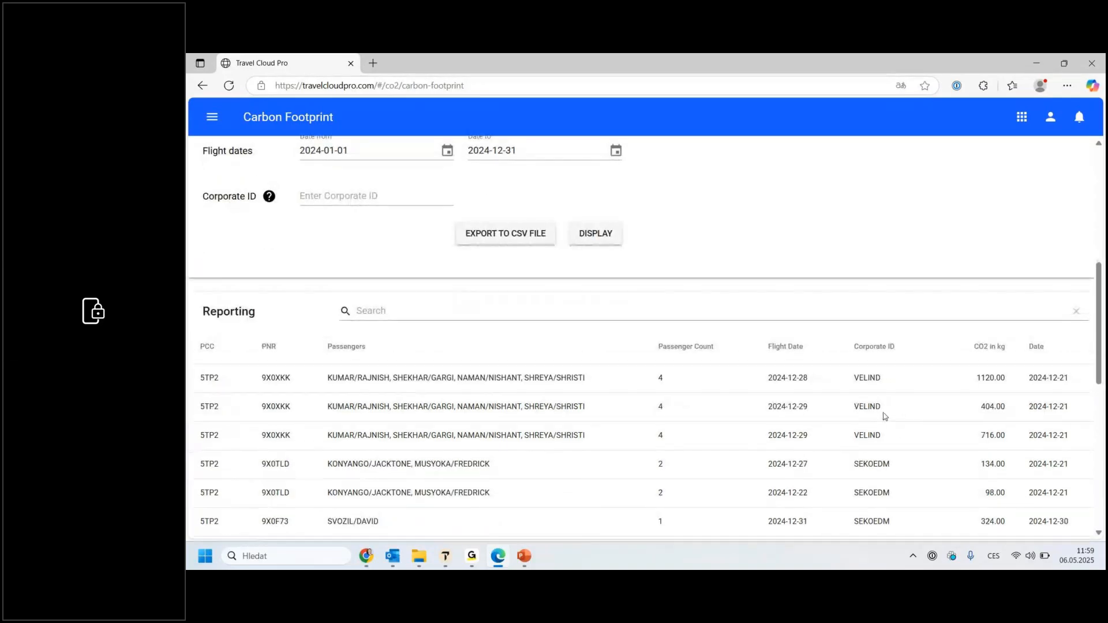
scroll(860, 416, "down", 3)
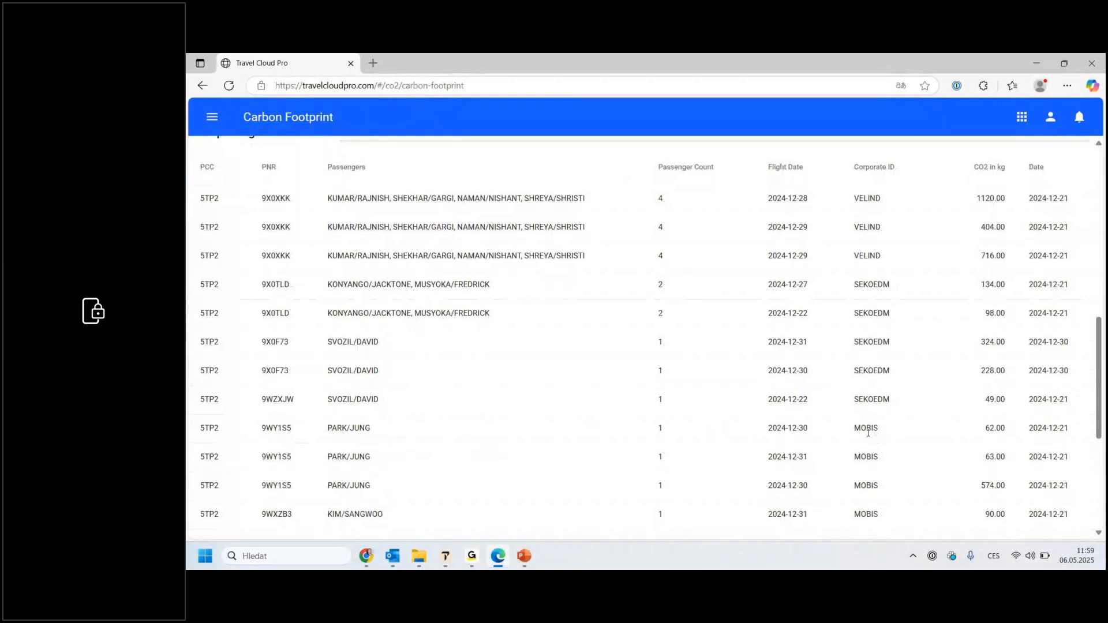
scroll(882, 434, "up", 4)
left_click(358, 258)
type("MOBIS")
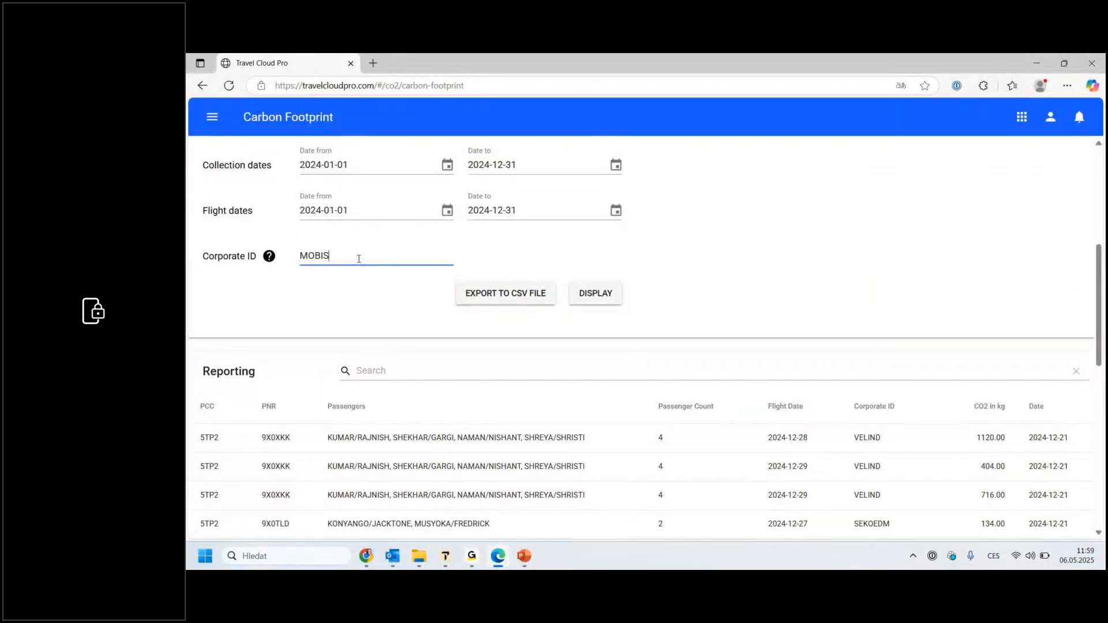
scroll(922, 487, "down", 4)
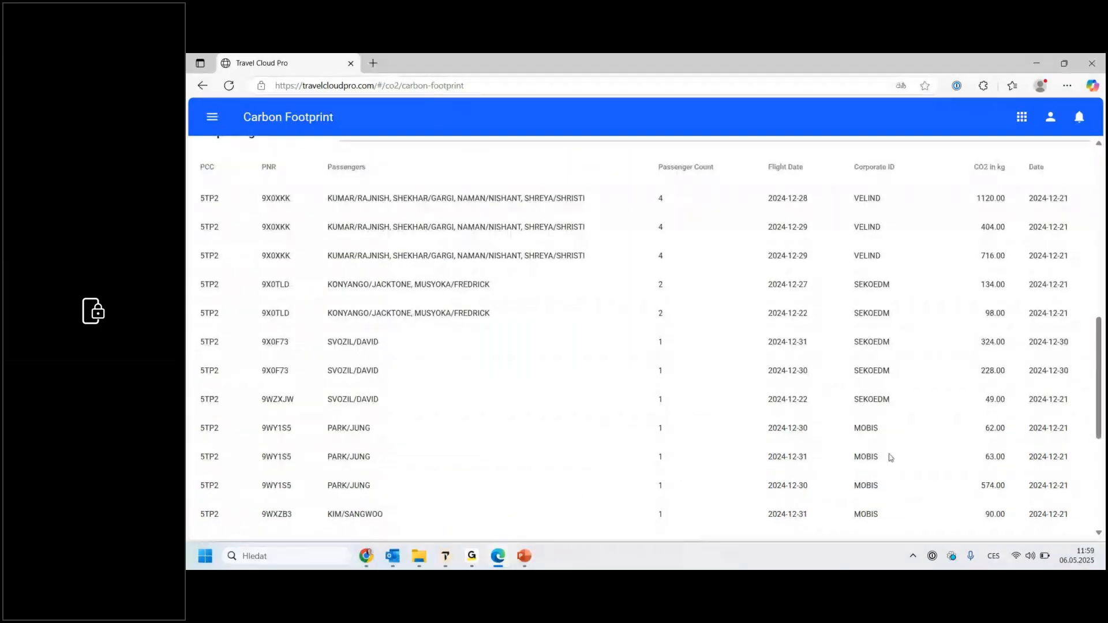
scroll(890, 458, "up", 4)
left_click(588, 300)
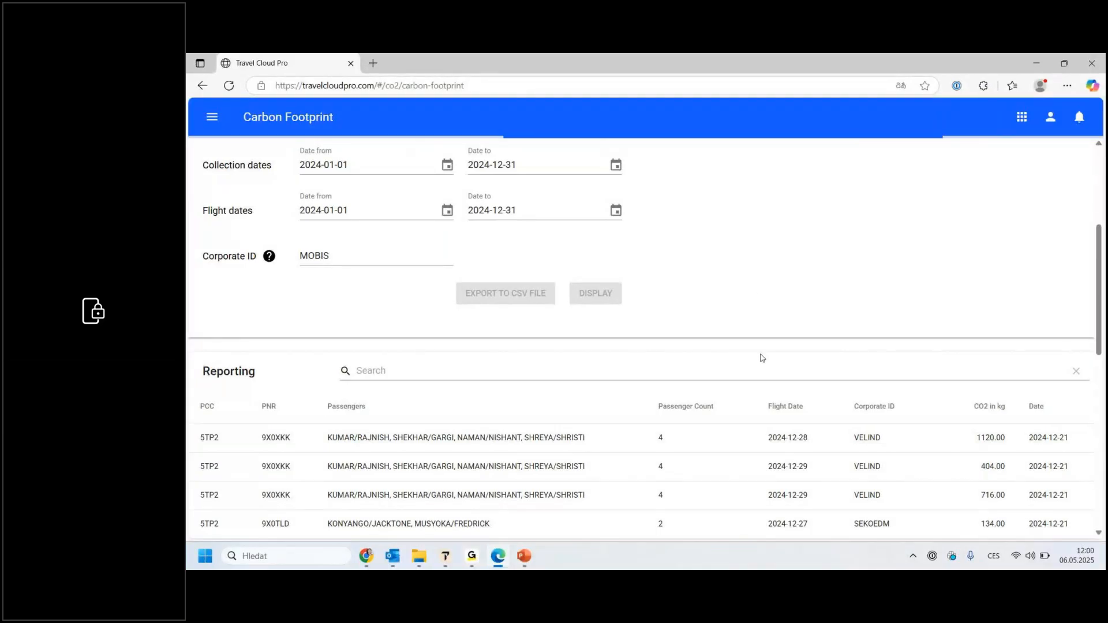
left_click(762, 165)
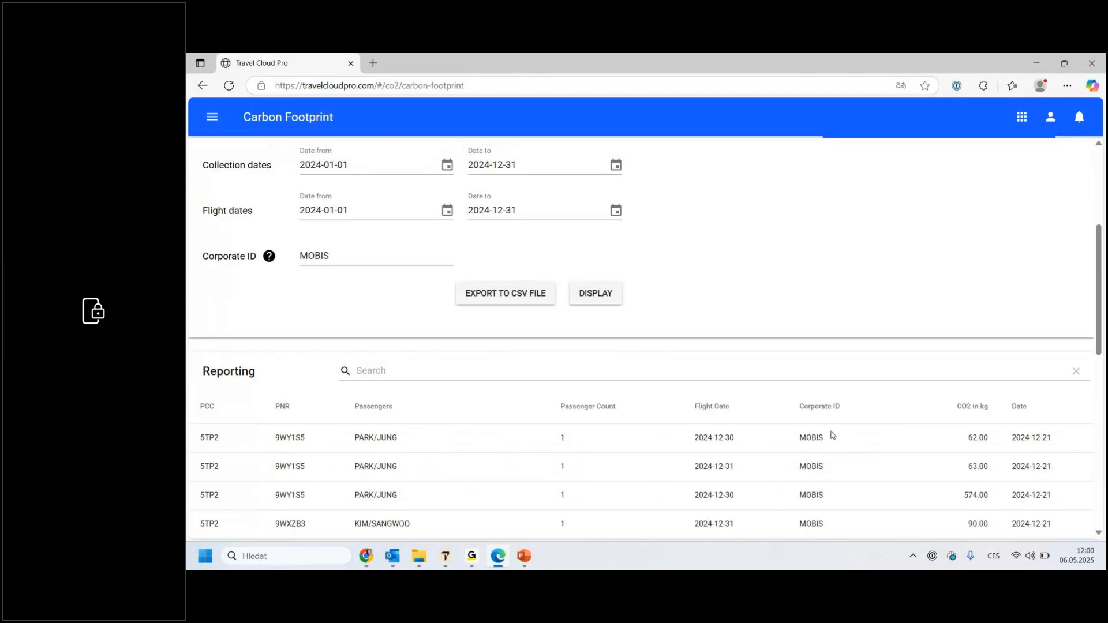
Step: Examine the filtered MOBIS report's flights and total CO2, and return to the report criteria
scroll(832, 436, "down", 1)
scroll(833, 434, "down", 4)
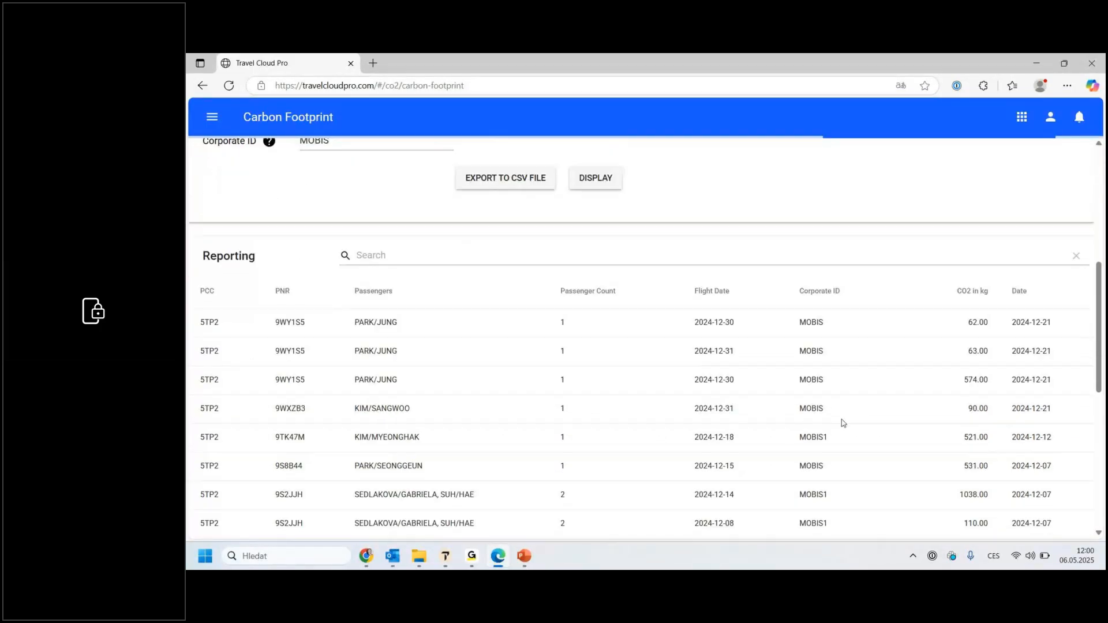
scroll(826, 425, "down", 5)
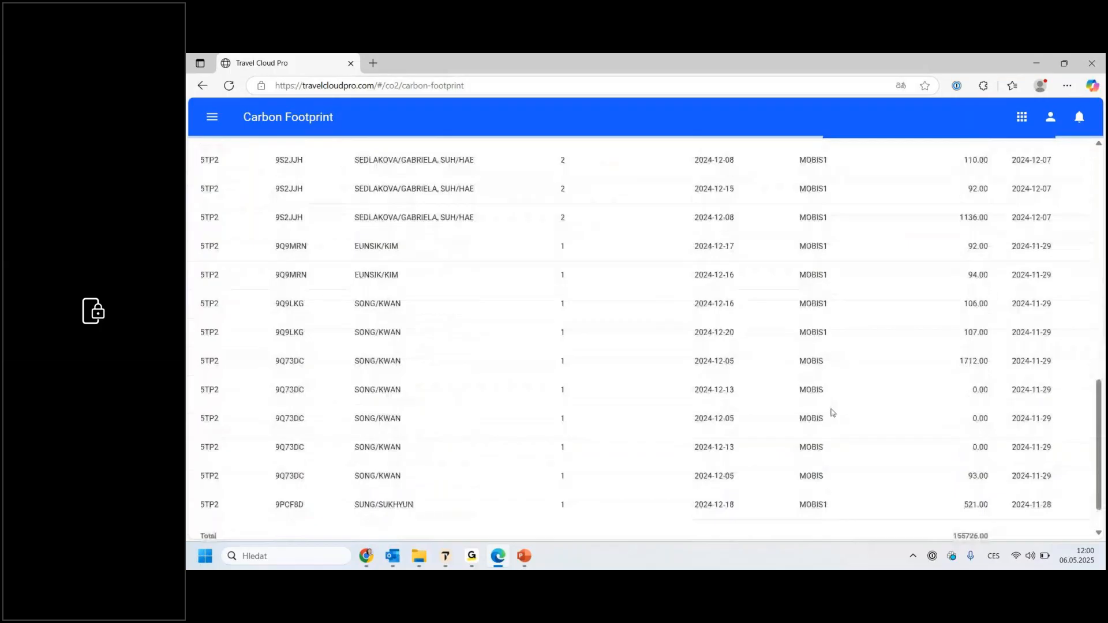
scroll(837, 396, "down", 1)
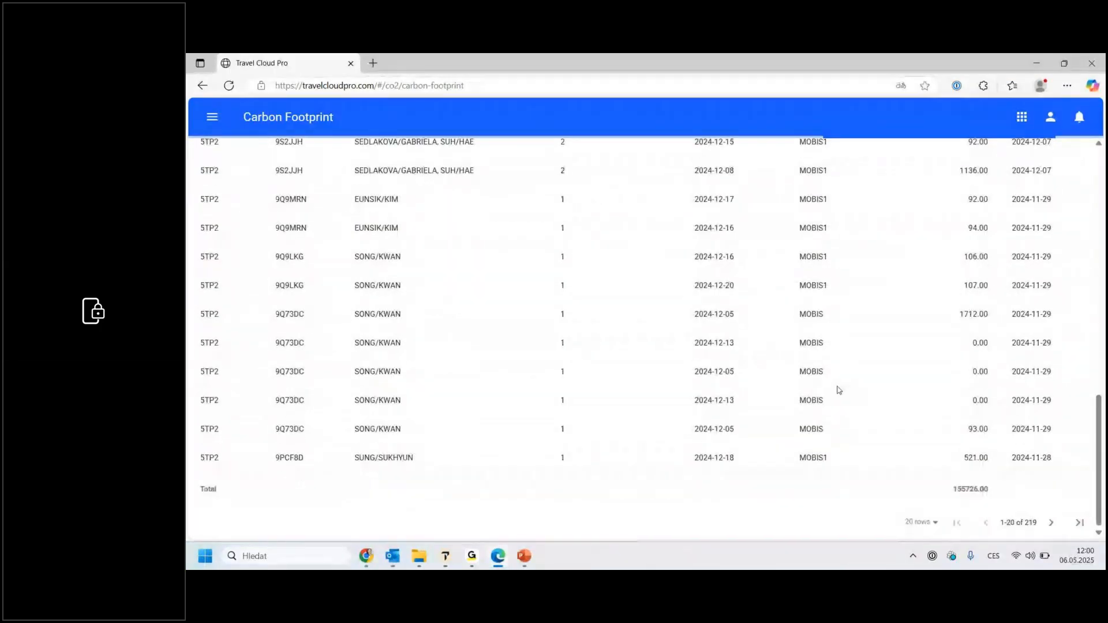
scroll(841, 387, "up", 1)
scroll(842, 383, "up", 15)
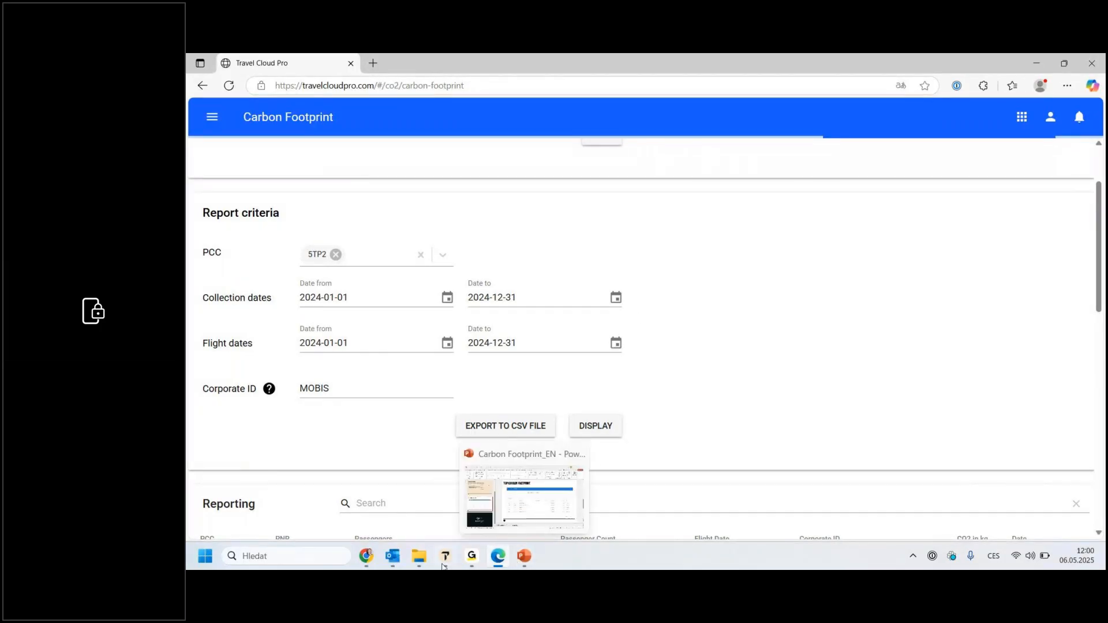
Step: Switch back to Chrome and revisit the Carbon Footprint welcome page's overview, pricing and trial option
mouse_move(391, 561)
left_click(473, 559)
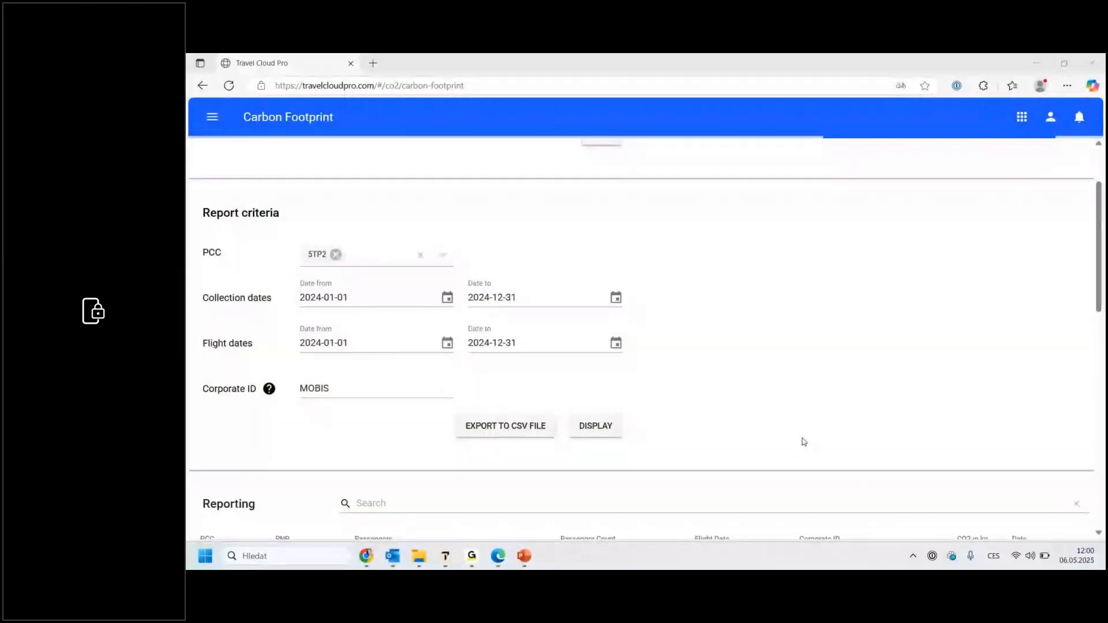
left_click(366, 556)
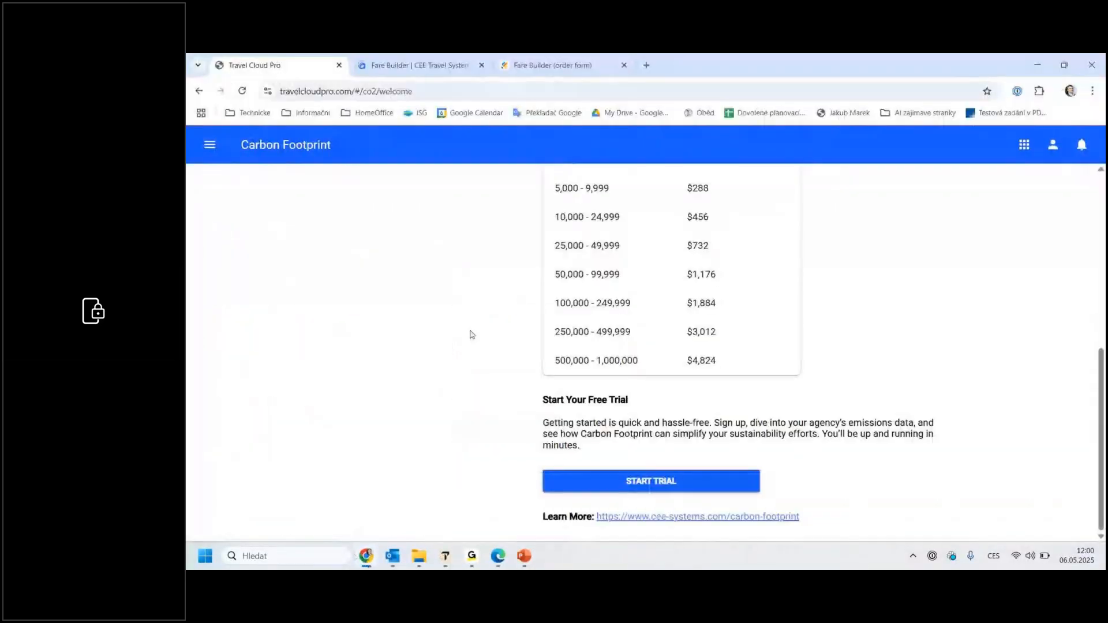
scroll(465, 379, "up", 7)
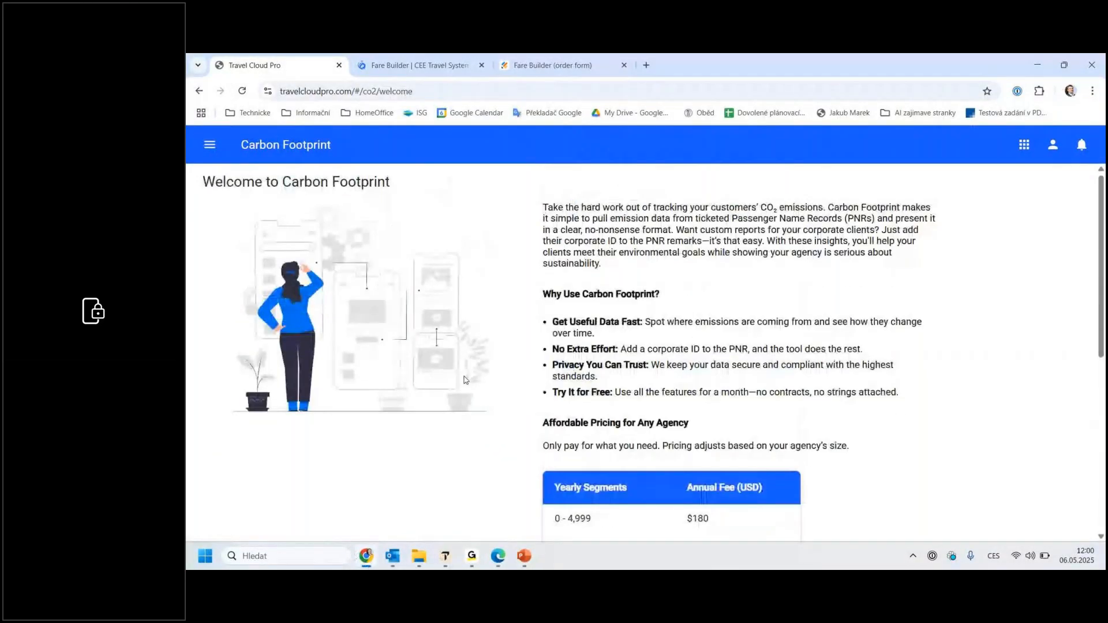
scroll(466, 379, "down", 5)
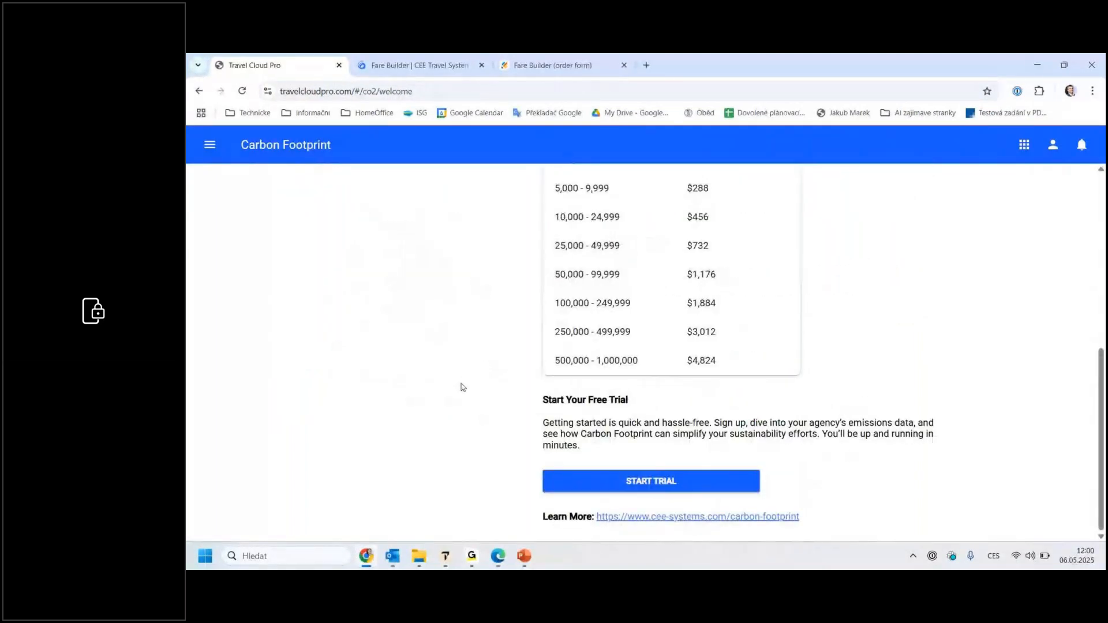
Step: Review the Carbon Footprint welcome page, then switch to Edge and examine the report criteria down to the Corporate ID
scroll(563, 378, "up", 5)
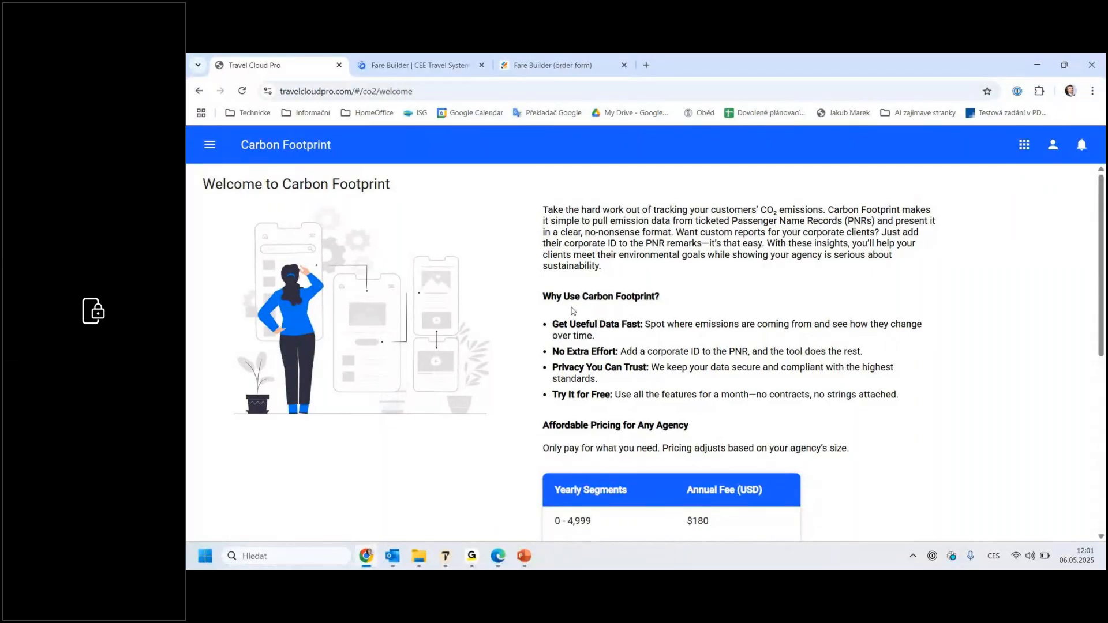
scroll(655, 347, "down", 5)
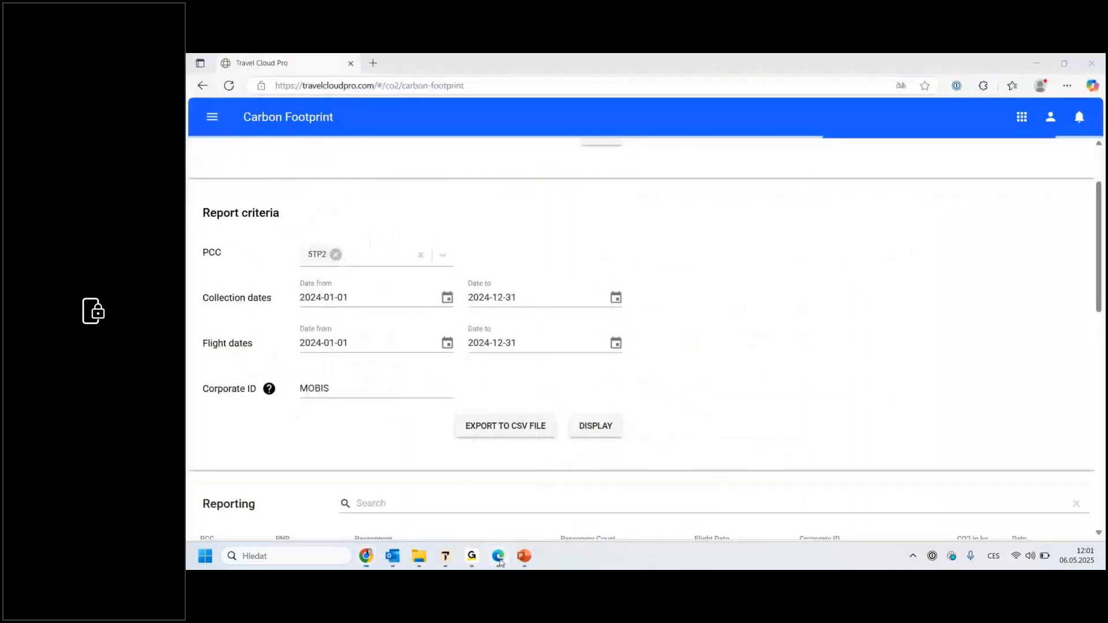
scroll(401, 427, "up", 1)
mouse_move(273, 453)
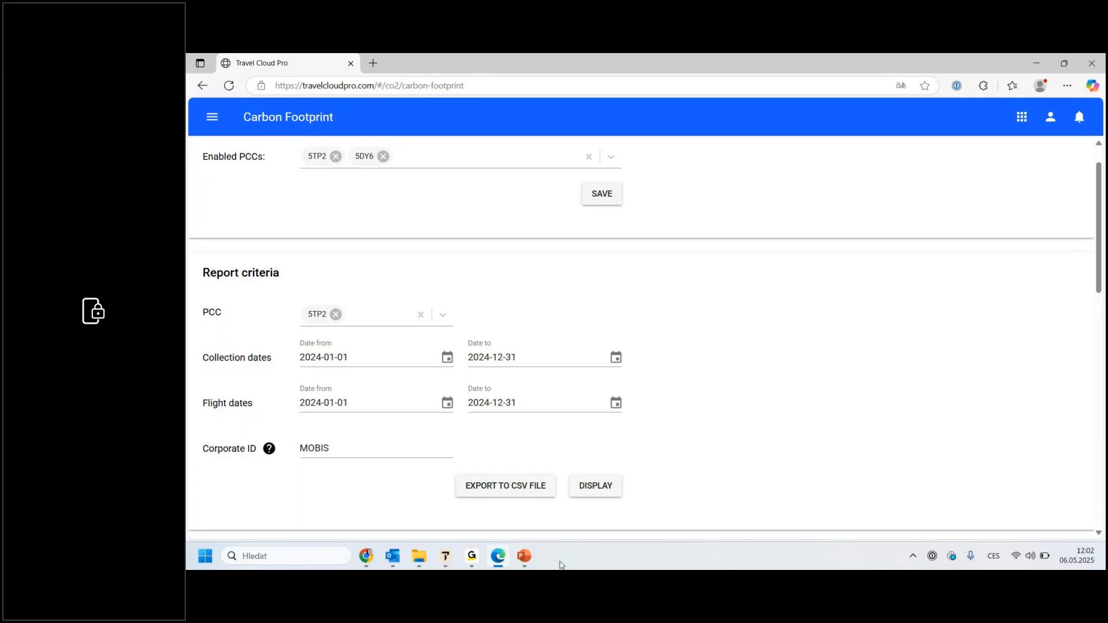
Step: Switch to Chrome and open the Solutions overview on the CEE Travel Systems website
left_click(369, 557)
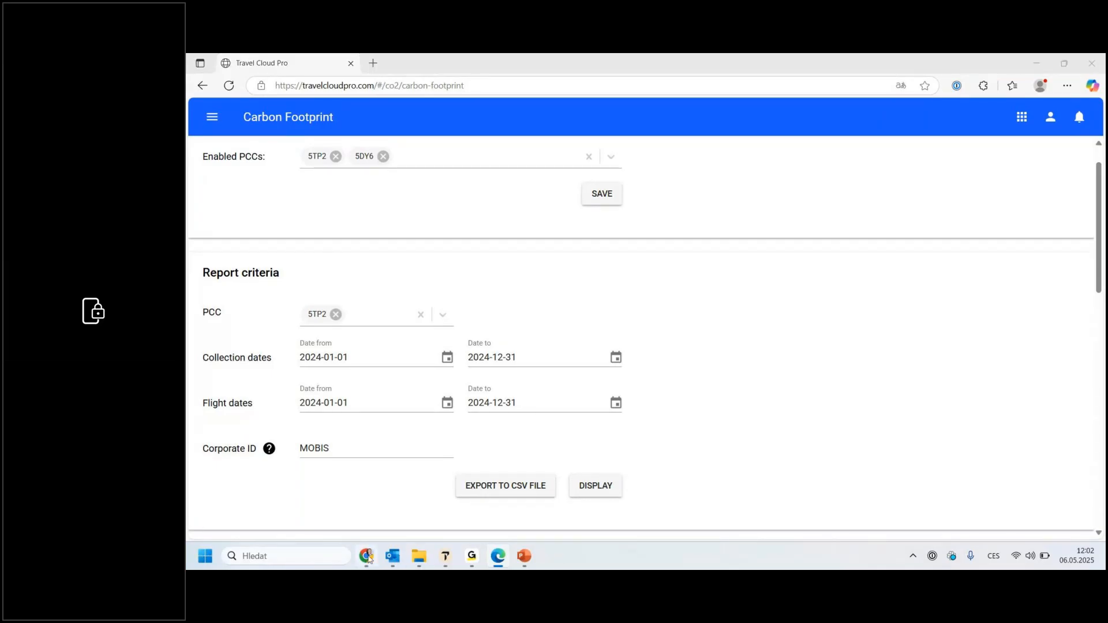
left_click(434, 65)
scroll(606, 304, "up", 8)
scroll(607, 303, "up", 10)
left_click(472, 148)
Step: Find CEE Itinerary among the listed solutions and open its product page
scroll(702, 348, "down", 8)
scroll(703, 351, "down", 5)
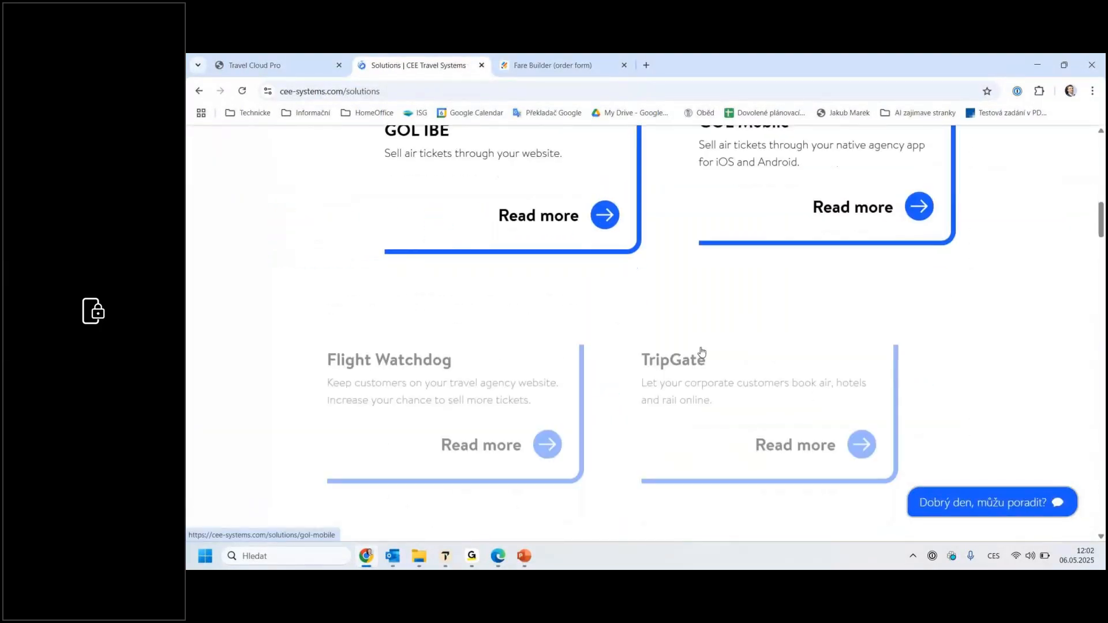
scroll(702, 352, "down", 10)
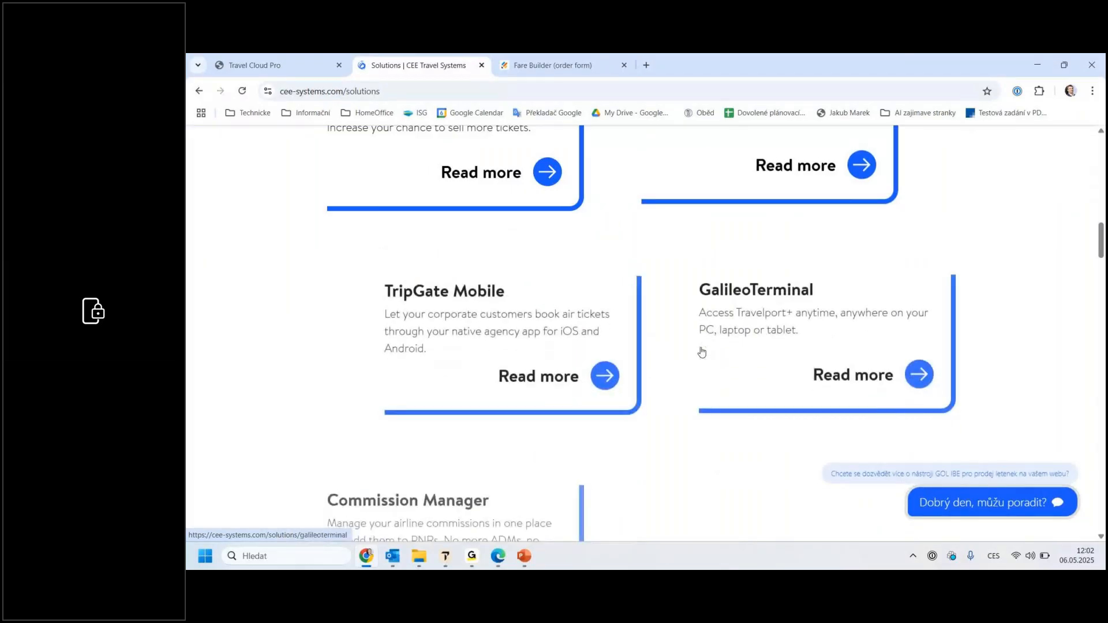
scroll(703, 355, "down", 7)
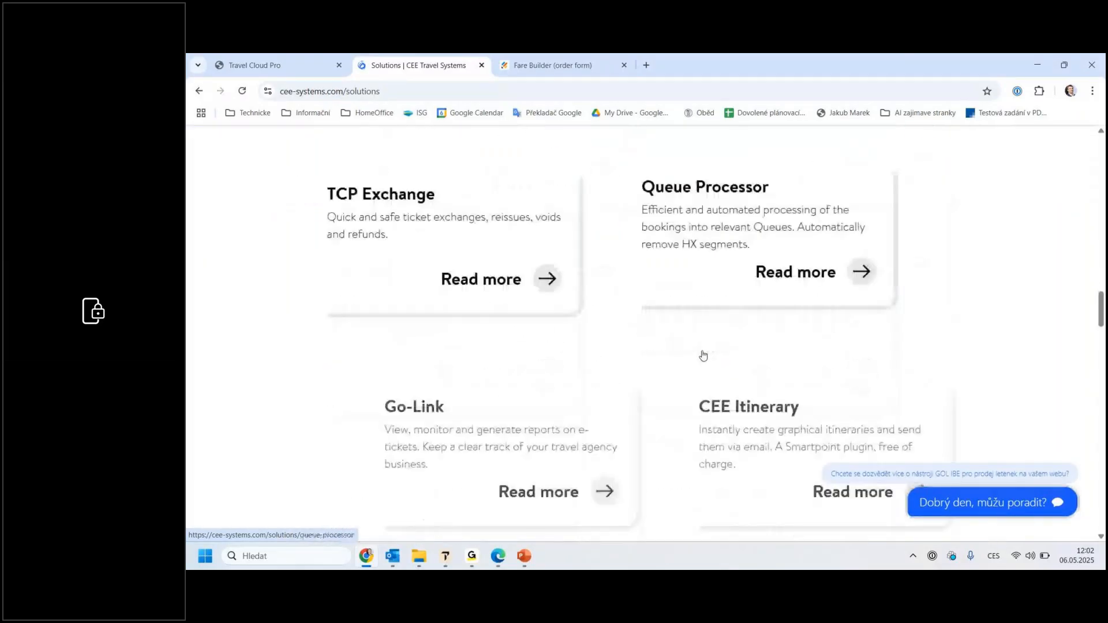
left_click(753, 339)
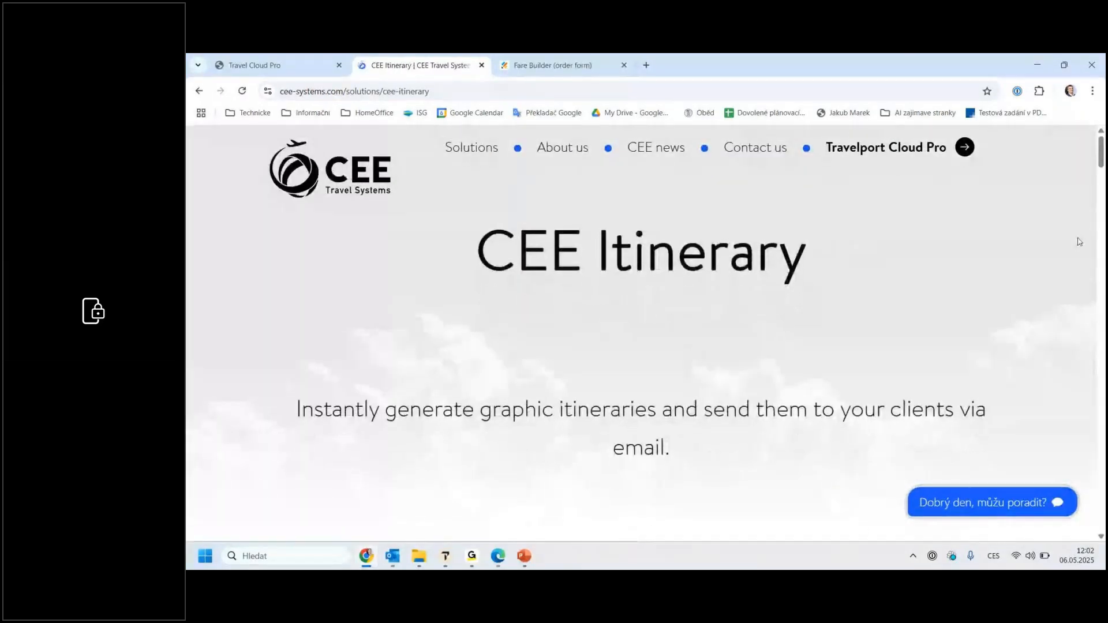
Step: Review the CEE Itinerary page from Boosted itineraries onward and open the CEE Itinerary+ order form at its price and paid features
left_click_drag(1101, 159, 1077, 398)
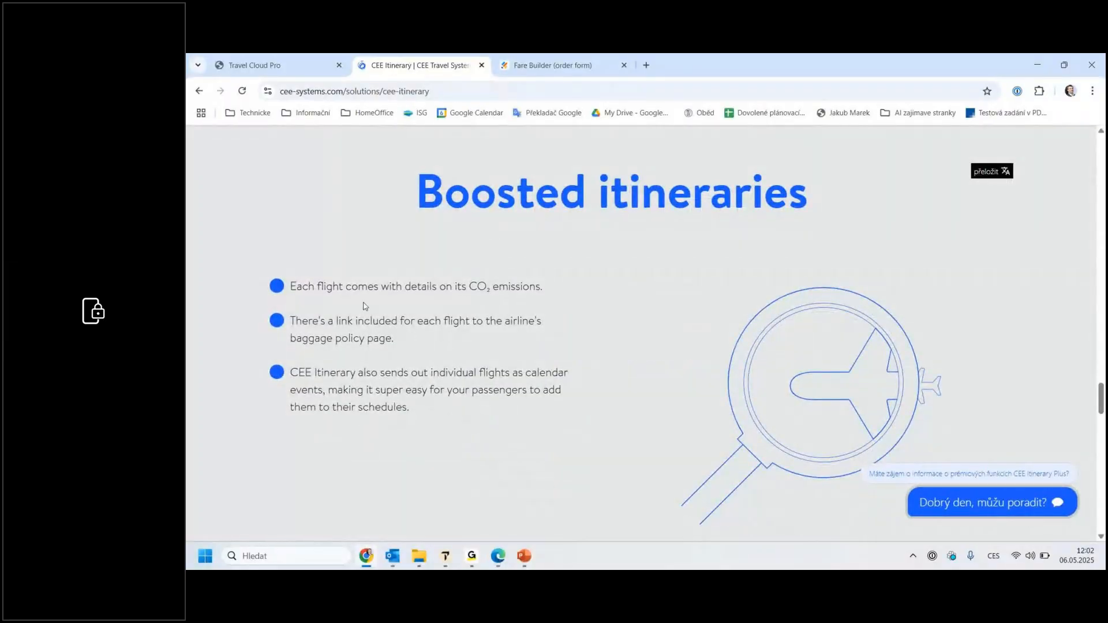
scroll(501, 314, "down", 10)
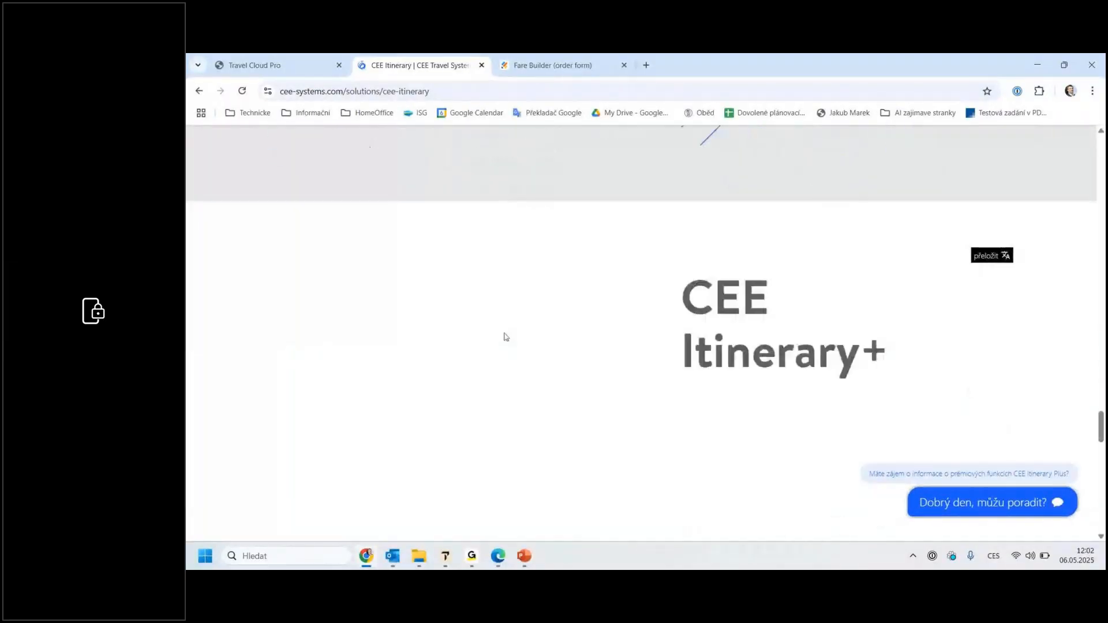
scroll(730, 386, "down", 5)
scroll(729, 383, "up", 2)
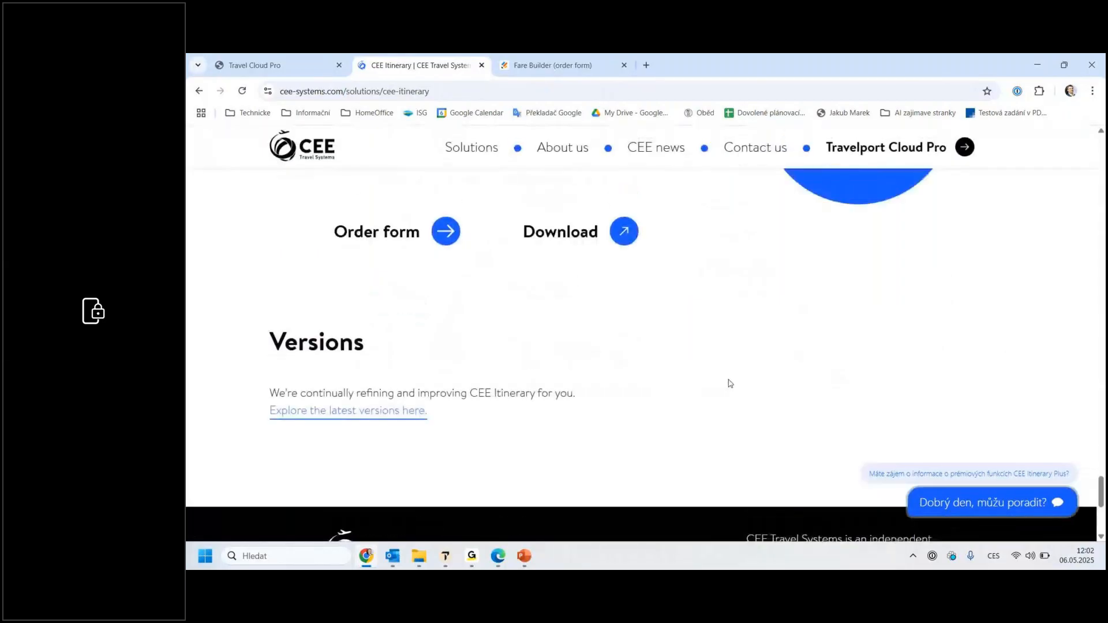
left_click(449, 237)
scroll(730, 352, "down", 3)
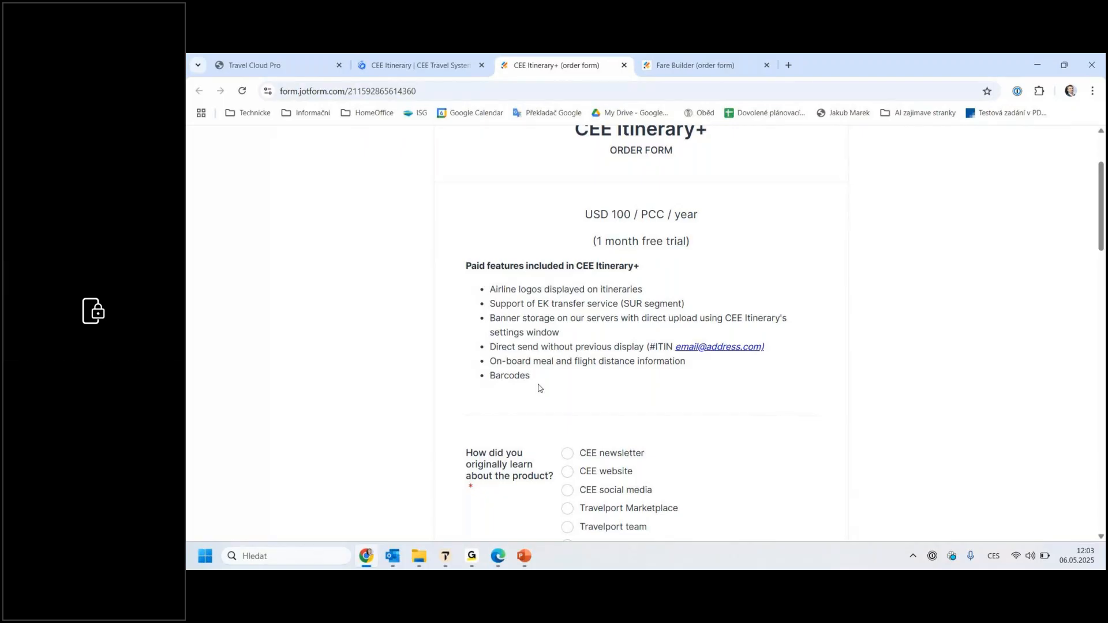
Step: Switch to the Travelport Smartpoint application window
mouse_move(446, 564)
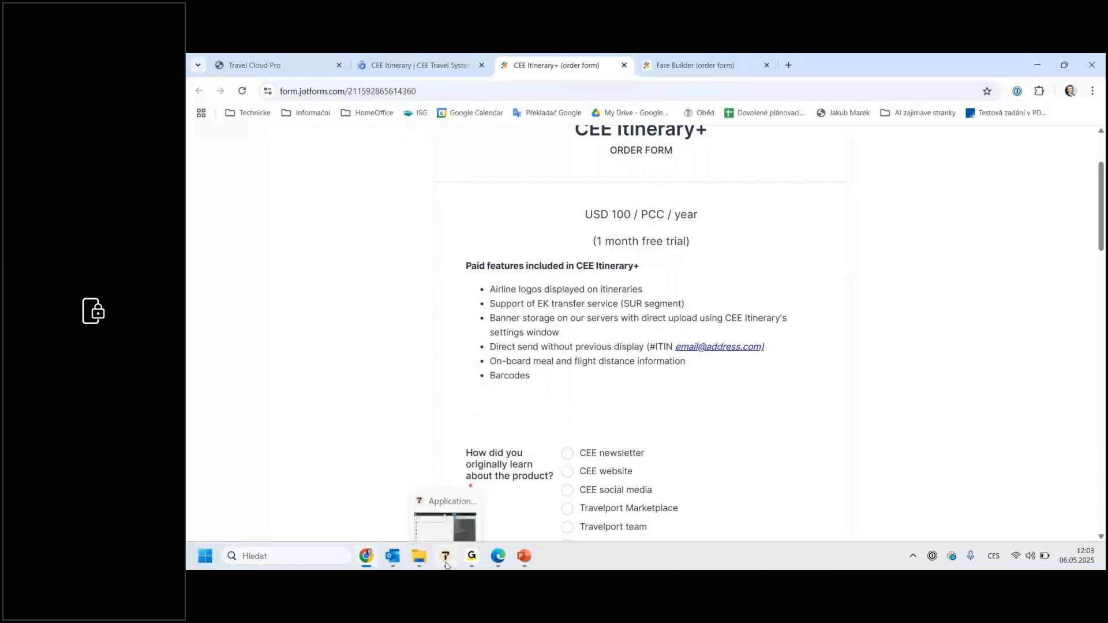
left_click(446, 564)
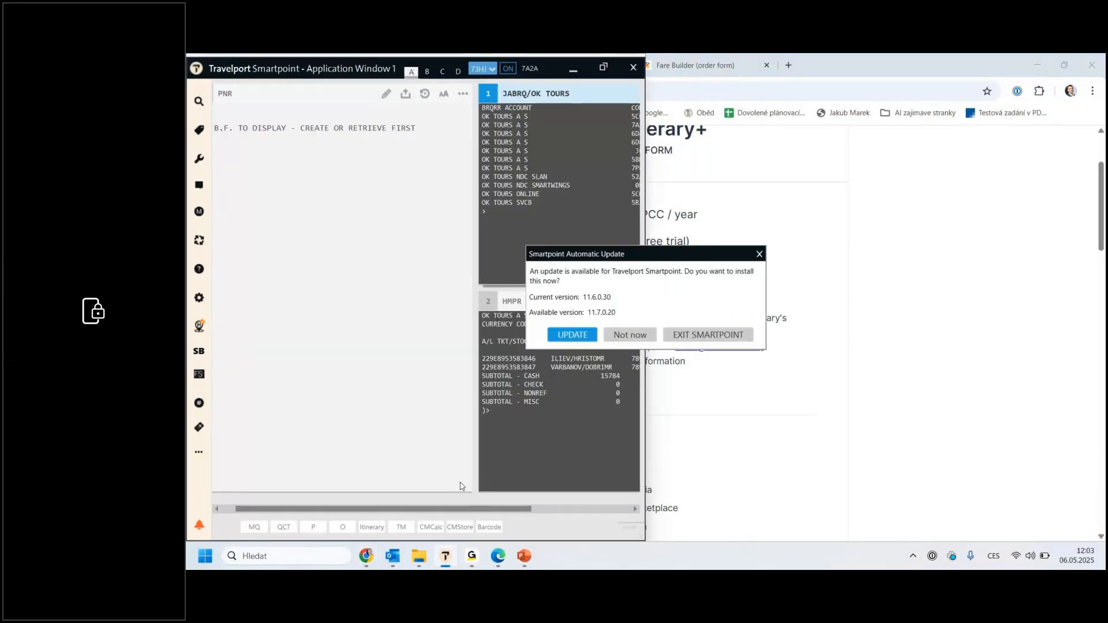